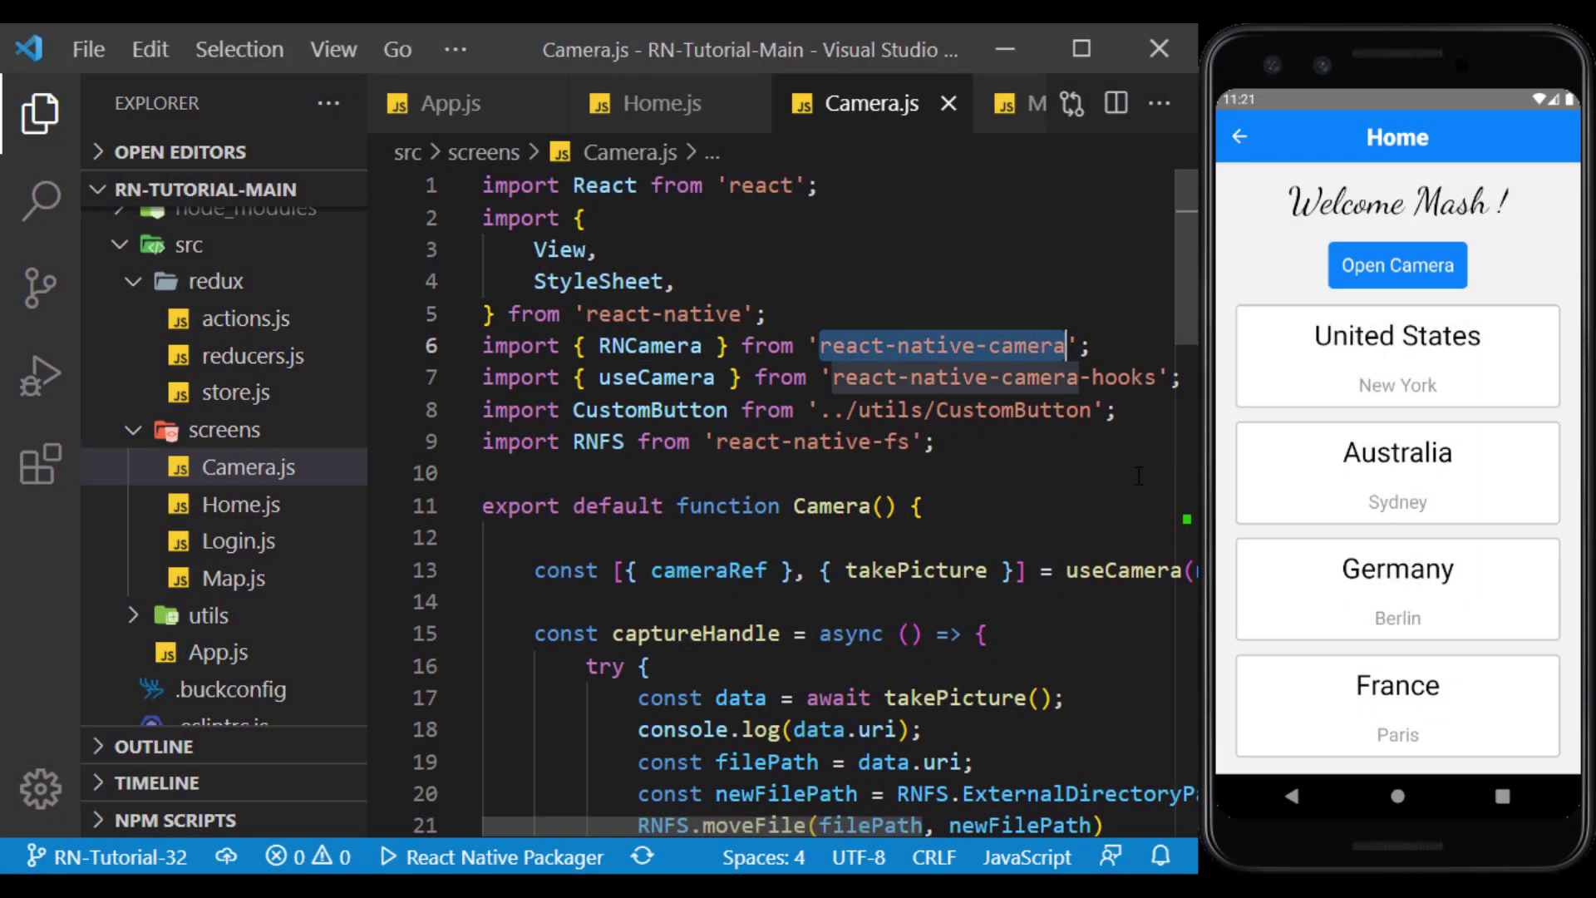
- Preview the app's camera screen in the emulator, turn the virtual camera, then return Home
left_click(1108, 476)
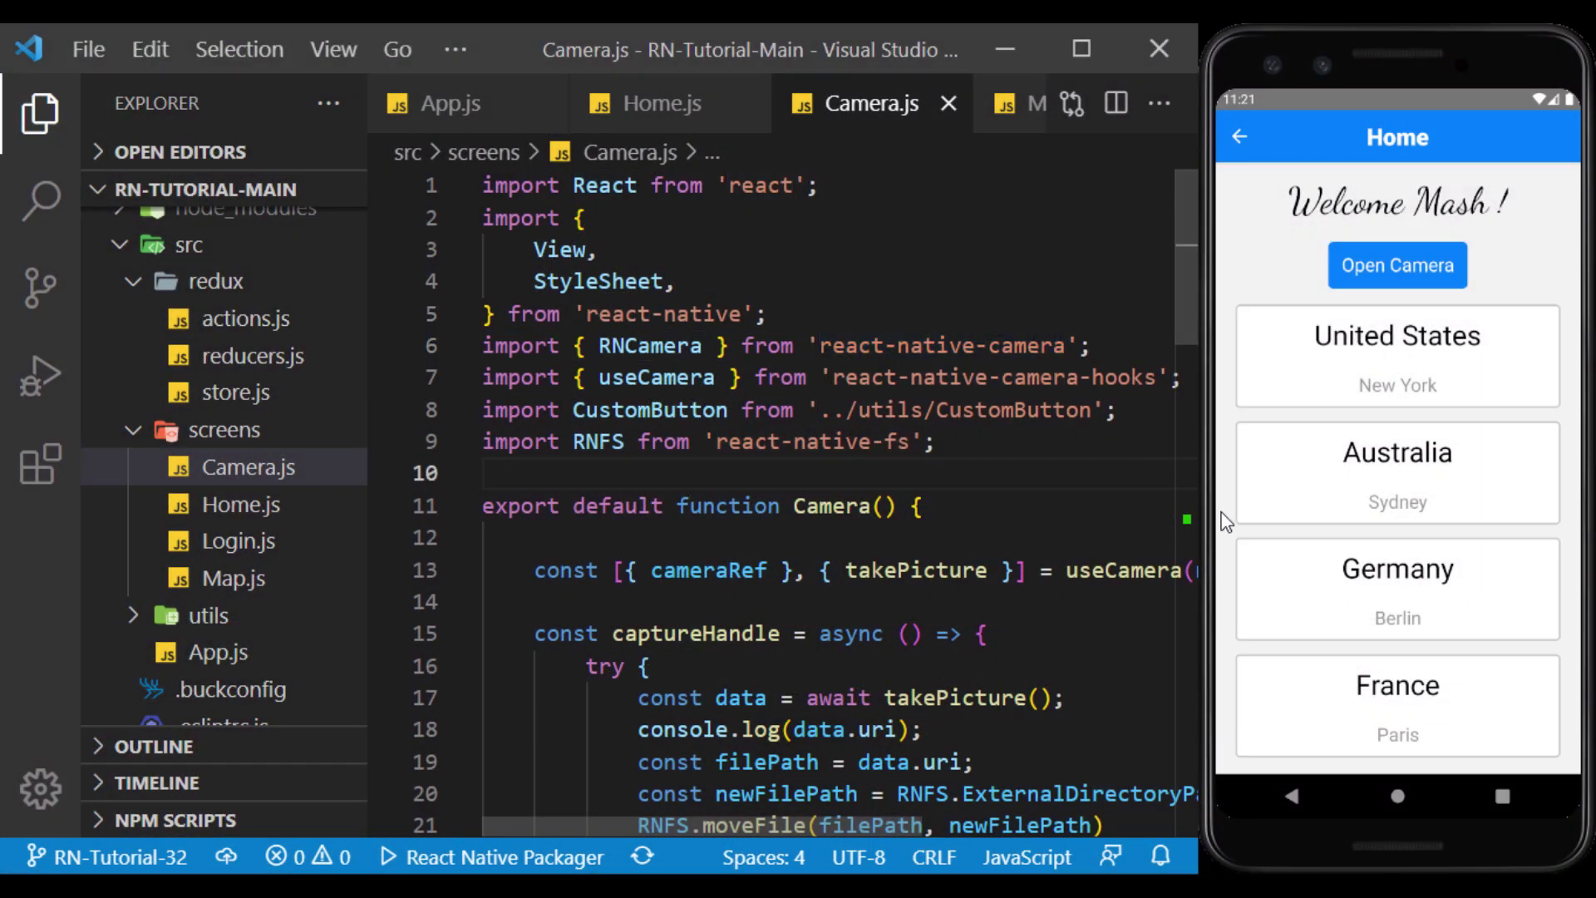
left_click(1404, 273)
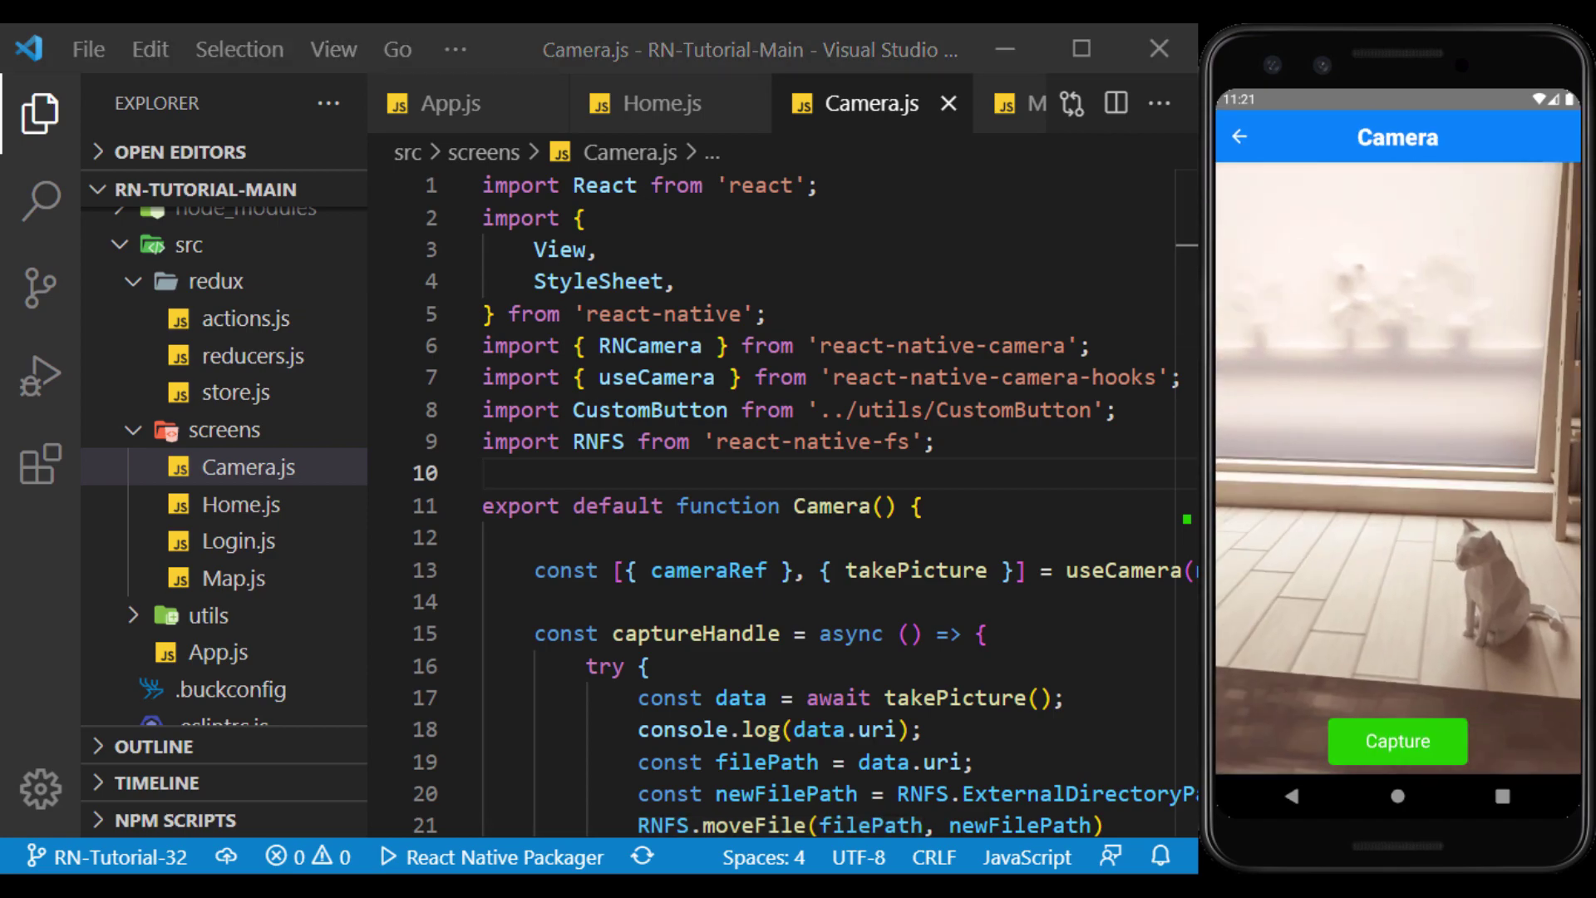
key("alt")
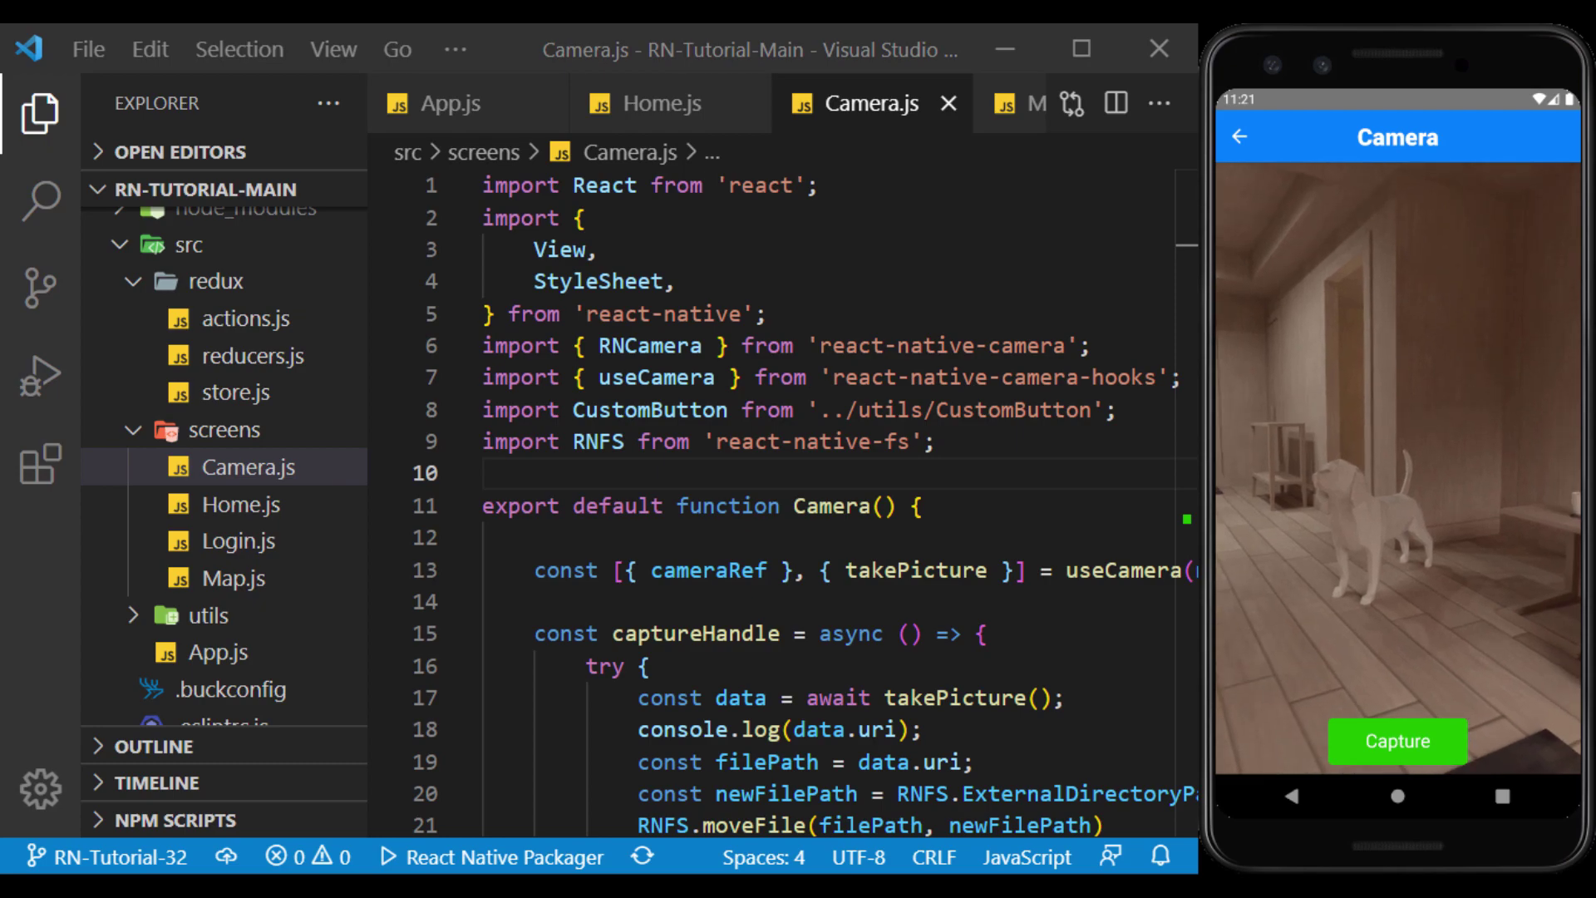
left_click(1240, 139)
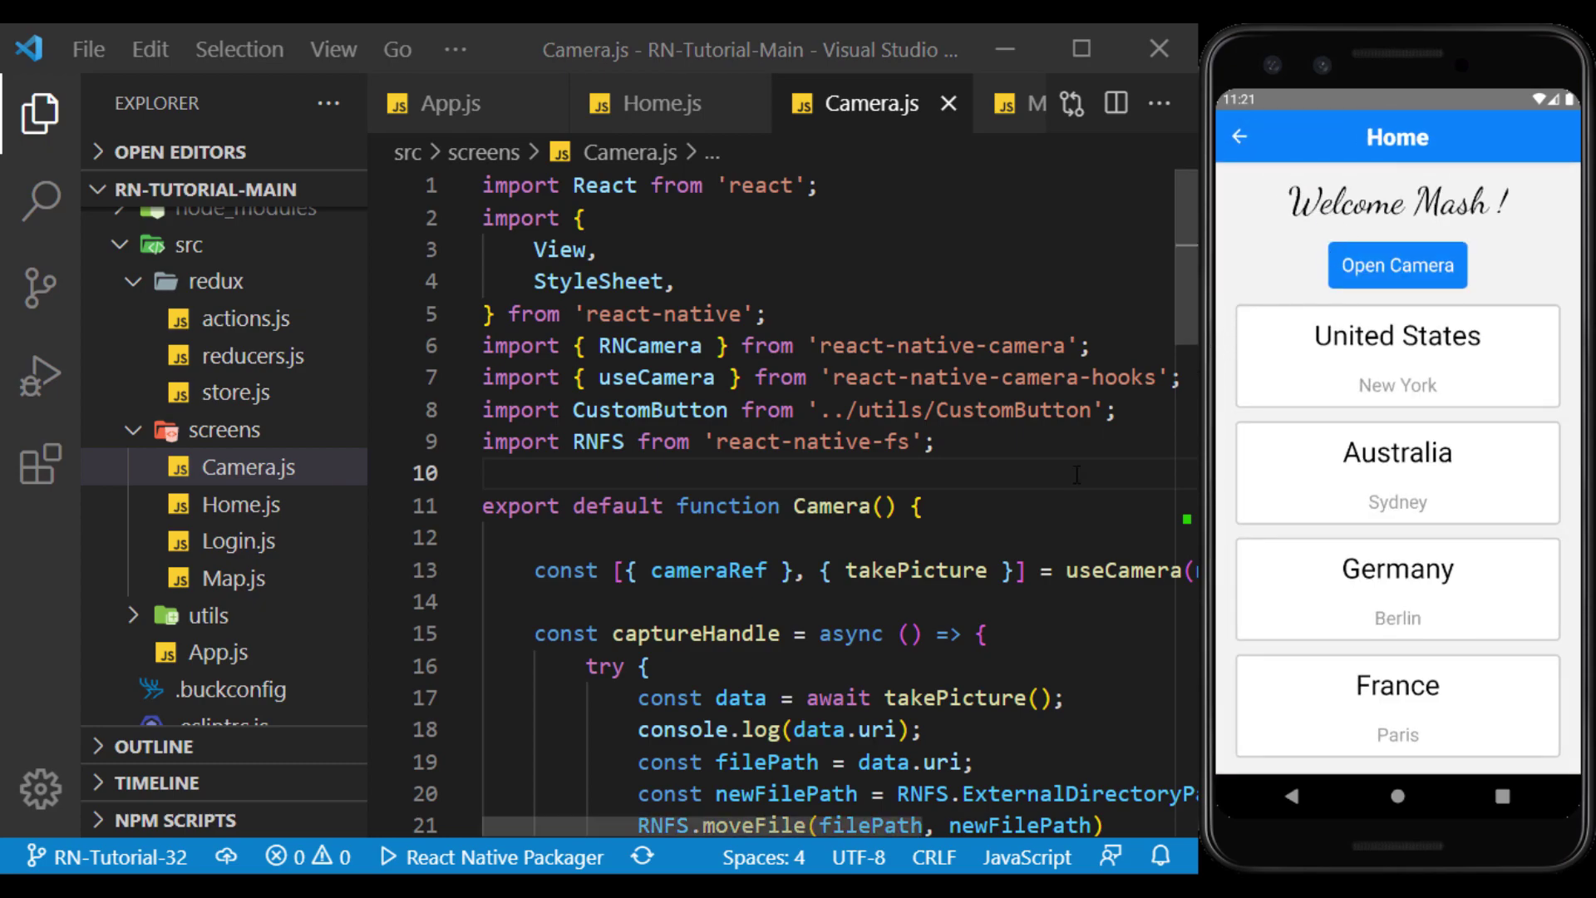
- Maximize VS Code, highlight Camera.js's RNCamera block, and browse Home.js, Login.js and Map.js
left_click(1083, 47)
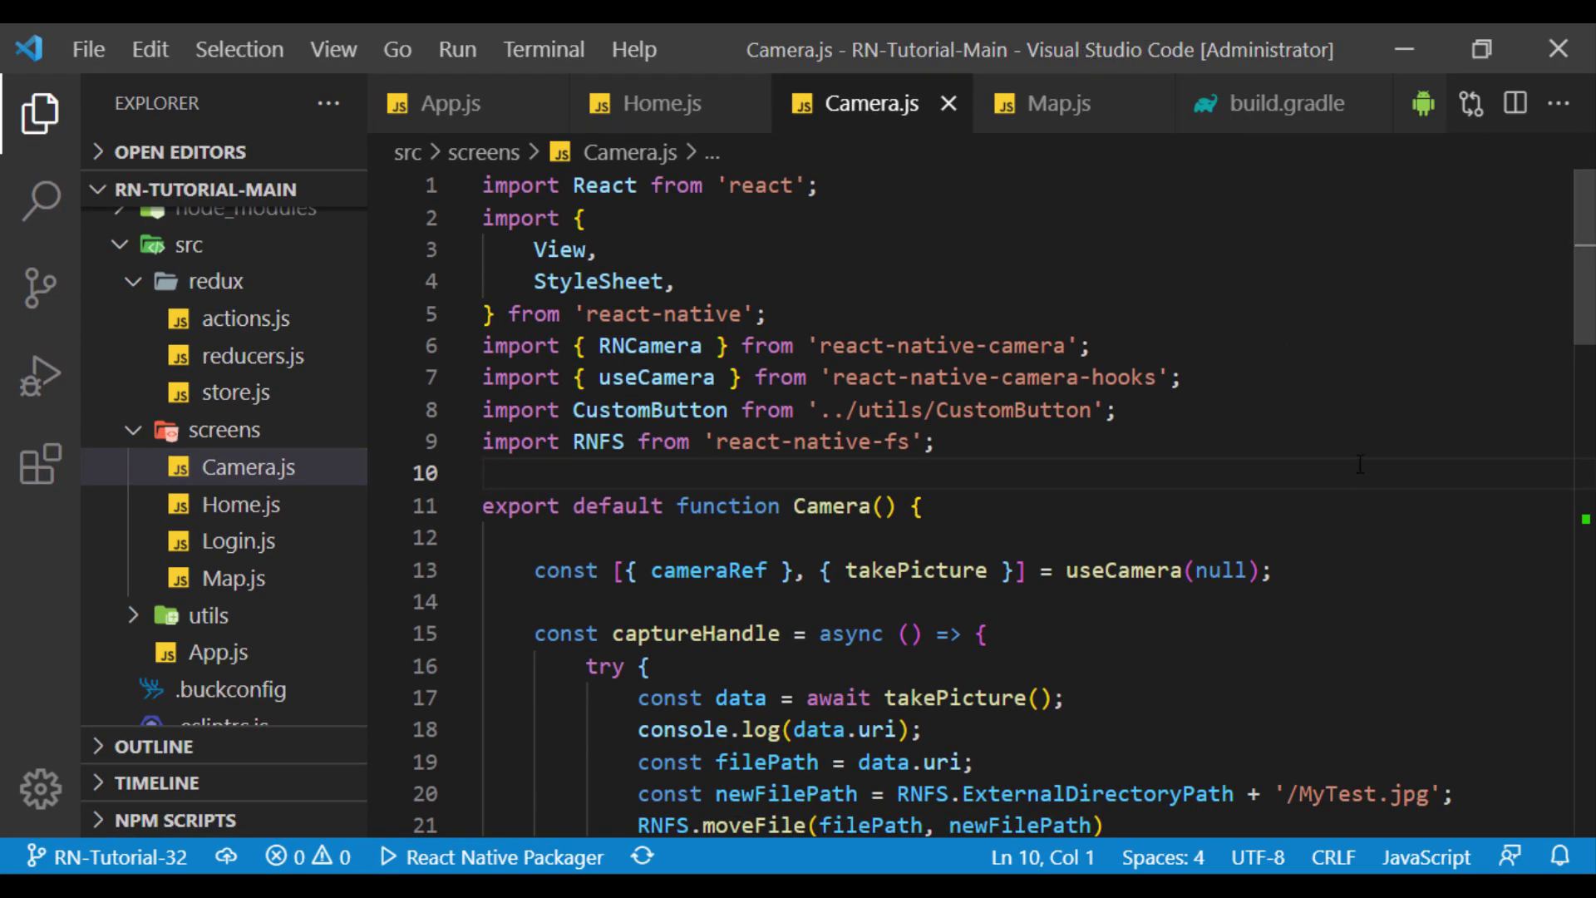
scroll(1361, 464, "down", 1)
scroll(1361, 464, "down", 4)
scroll(1369, 393, "down", 1)
scroll(1368, 393, "down", 3)
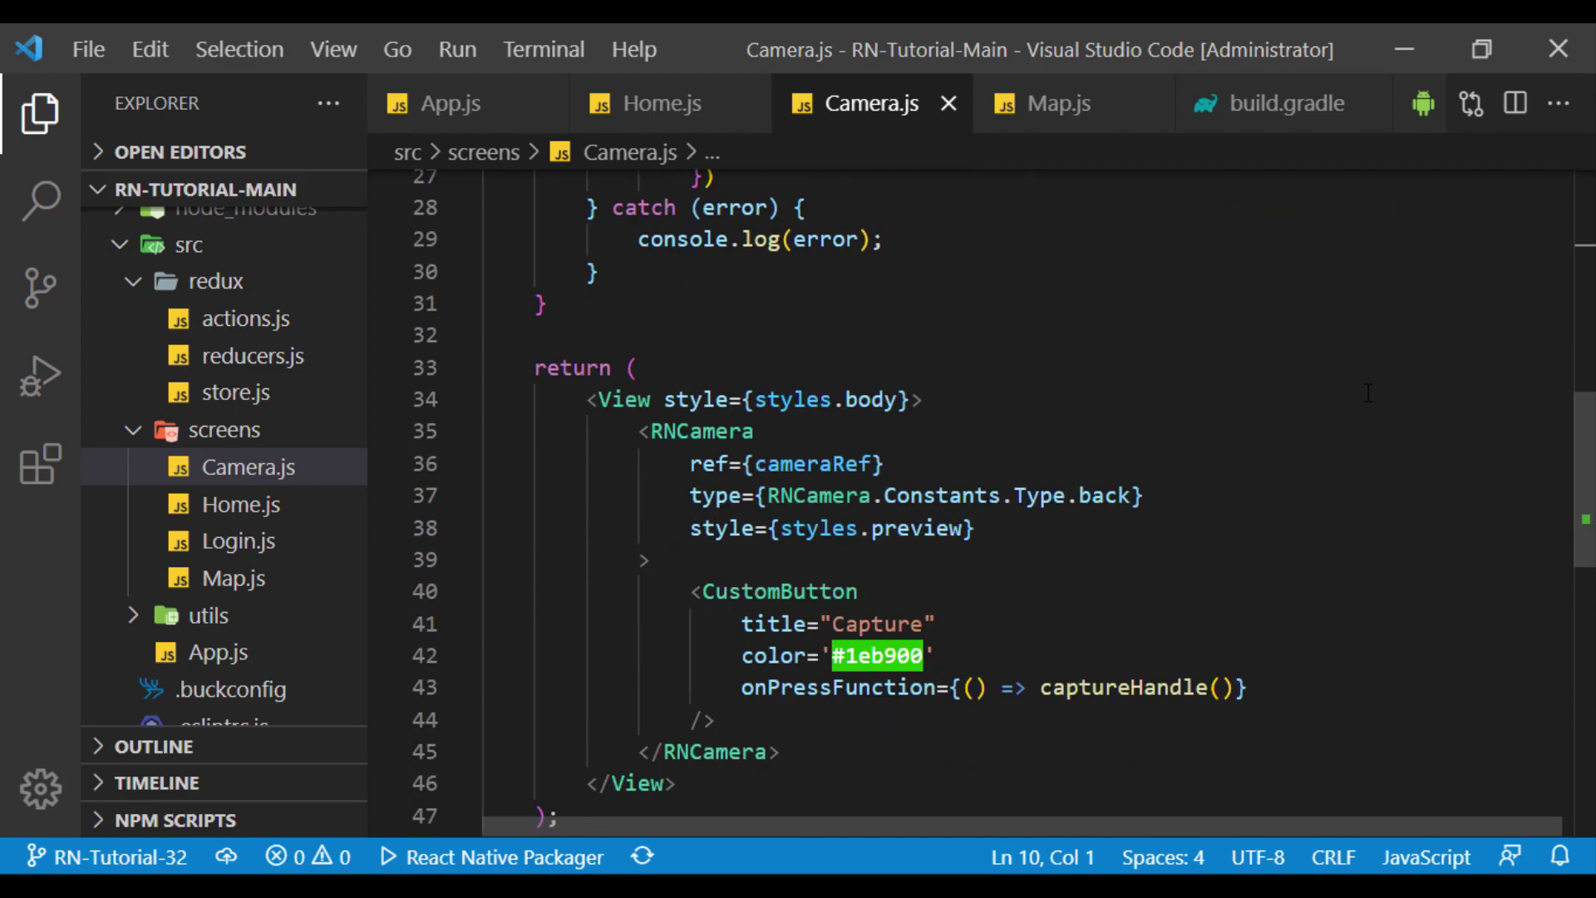
scroll(1368, 394, "down", 1)
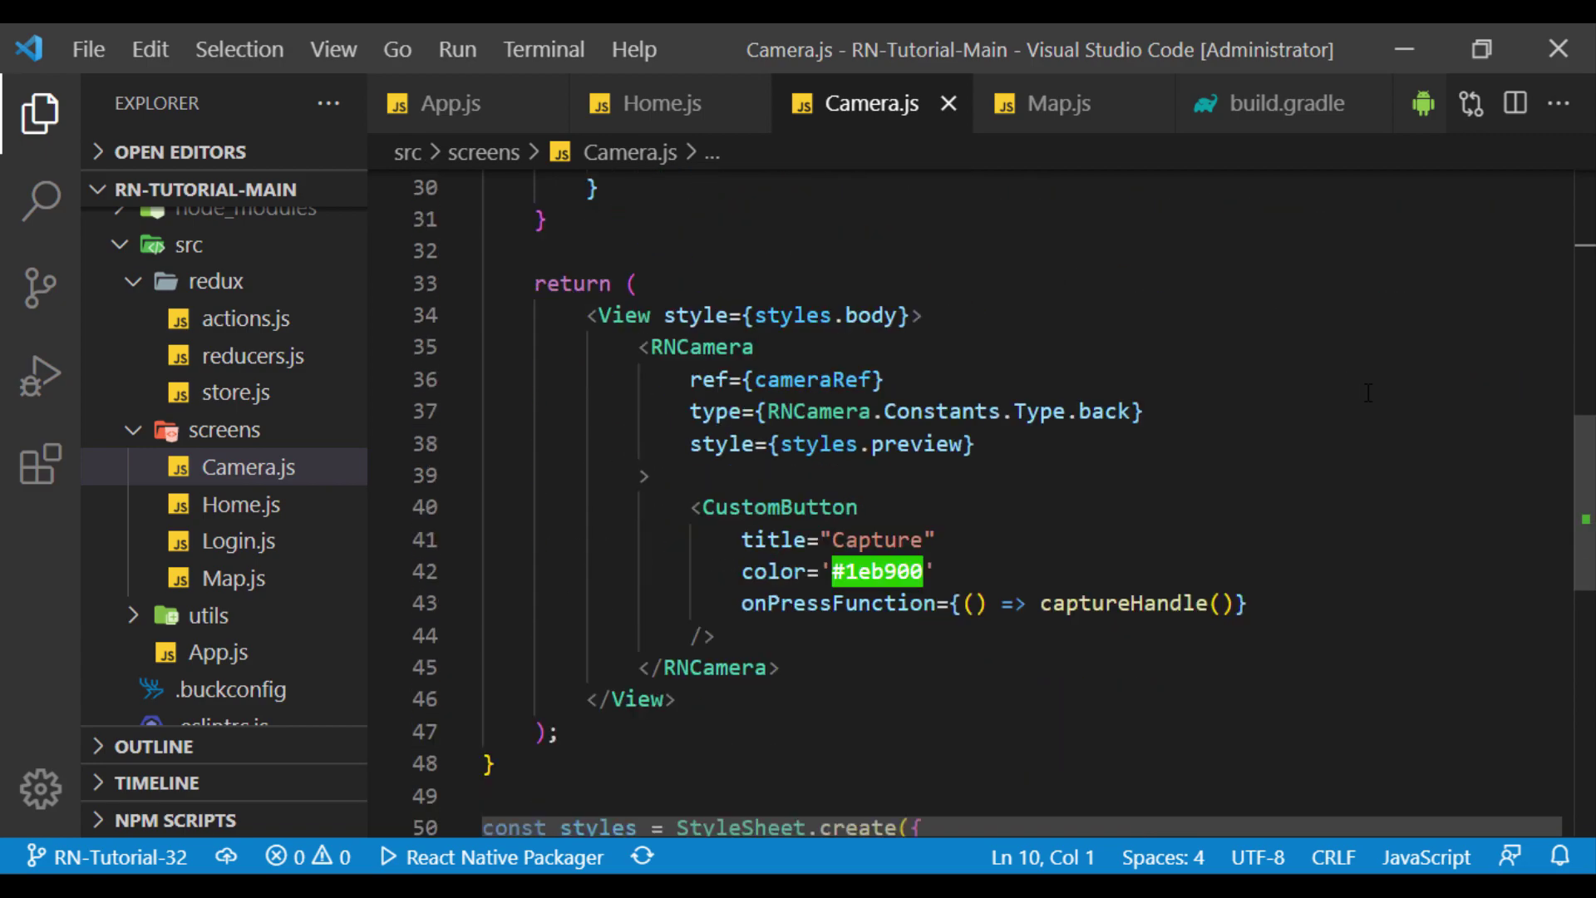
left_click_drag(640, 344, 846, 668)
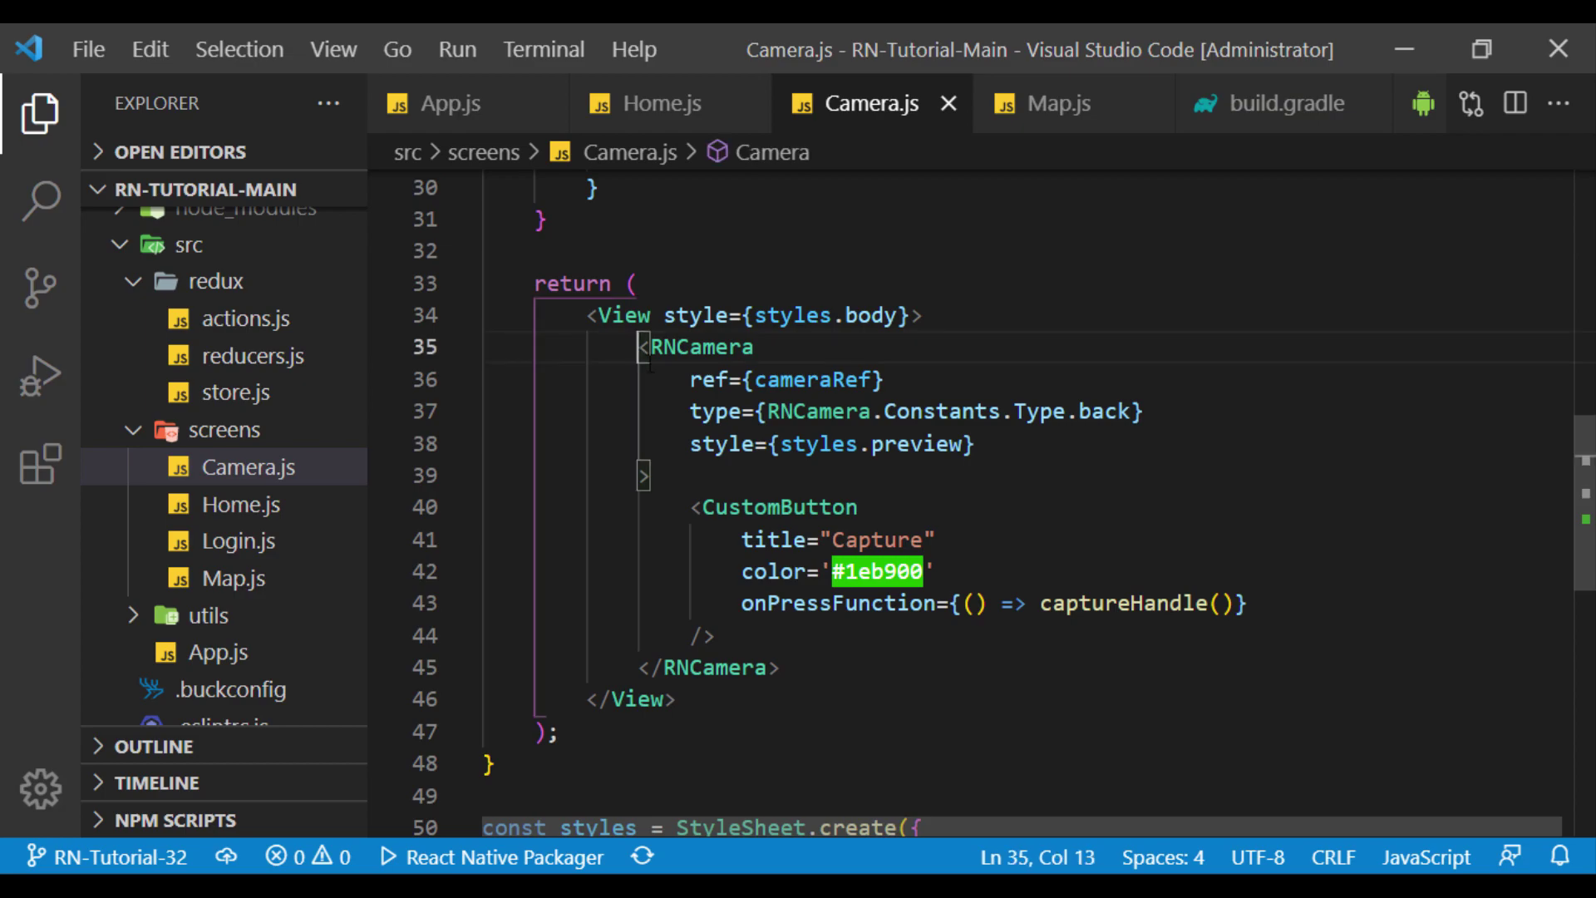
left_click(853, 670)
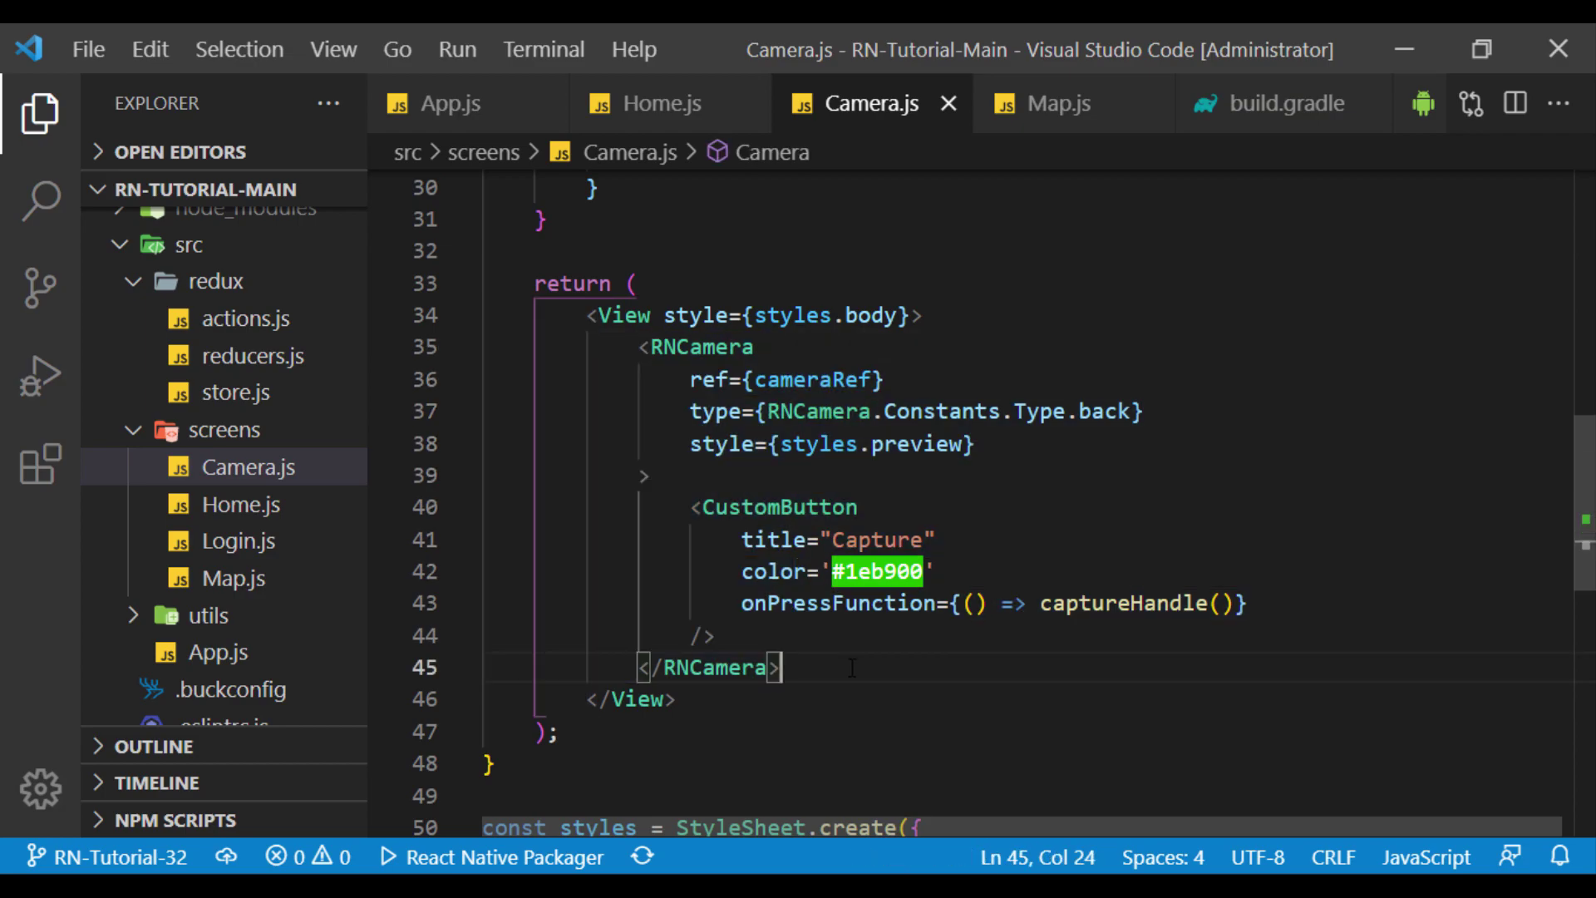
left_click(293, 503)
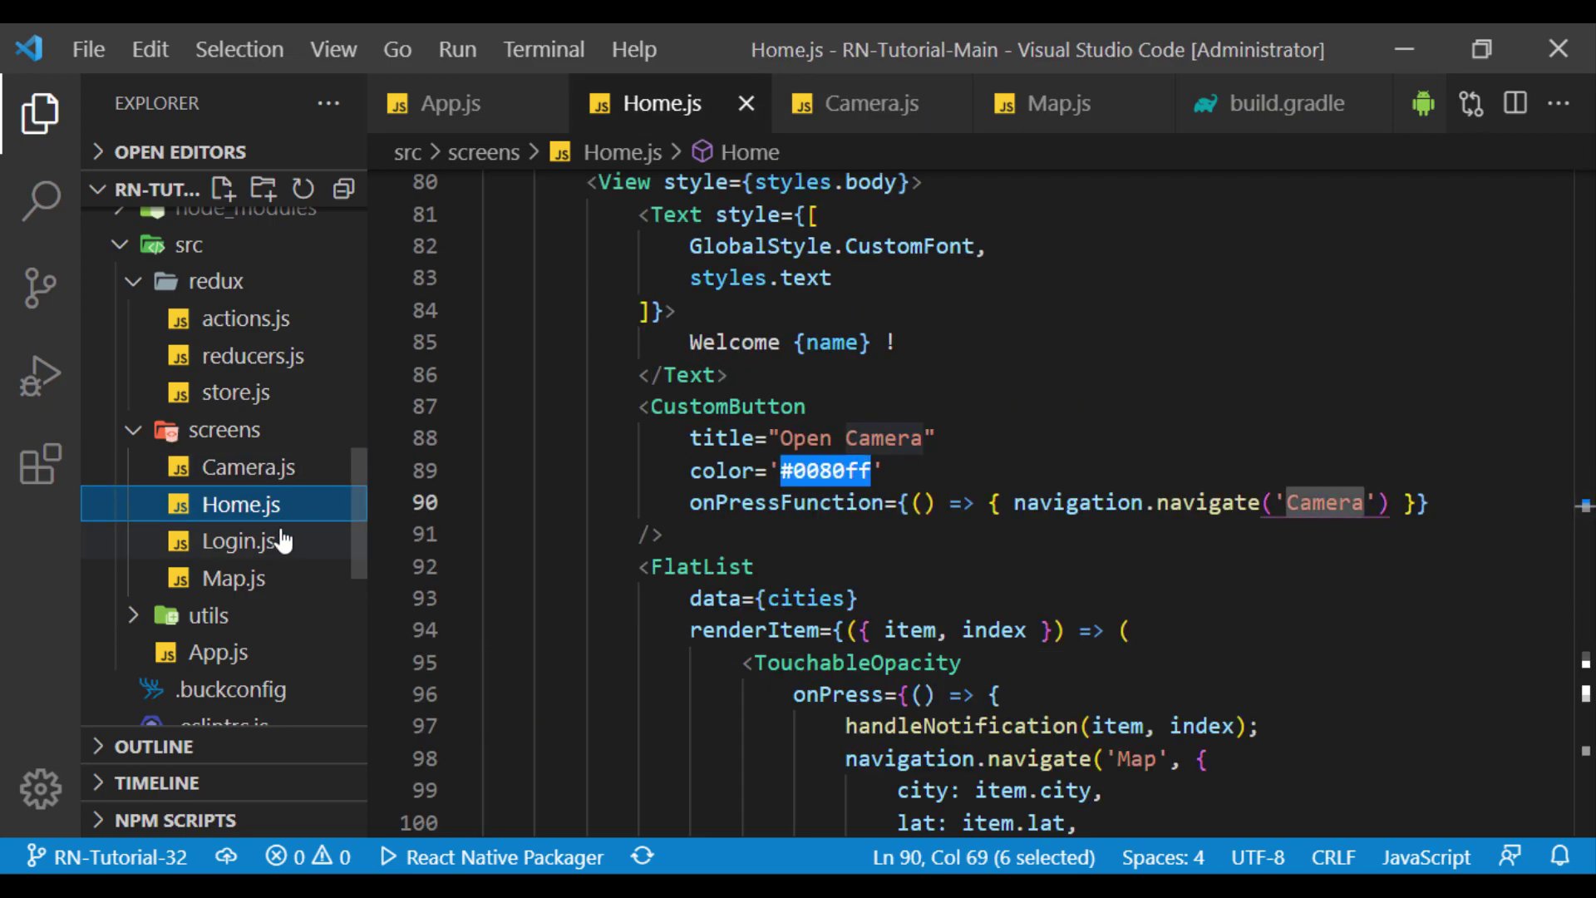
left_click(277, 545)
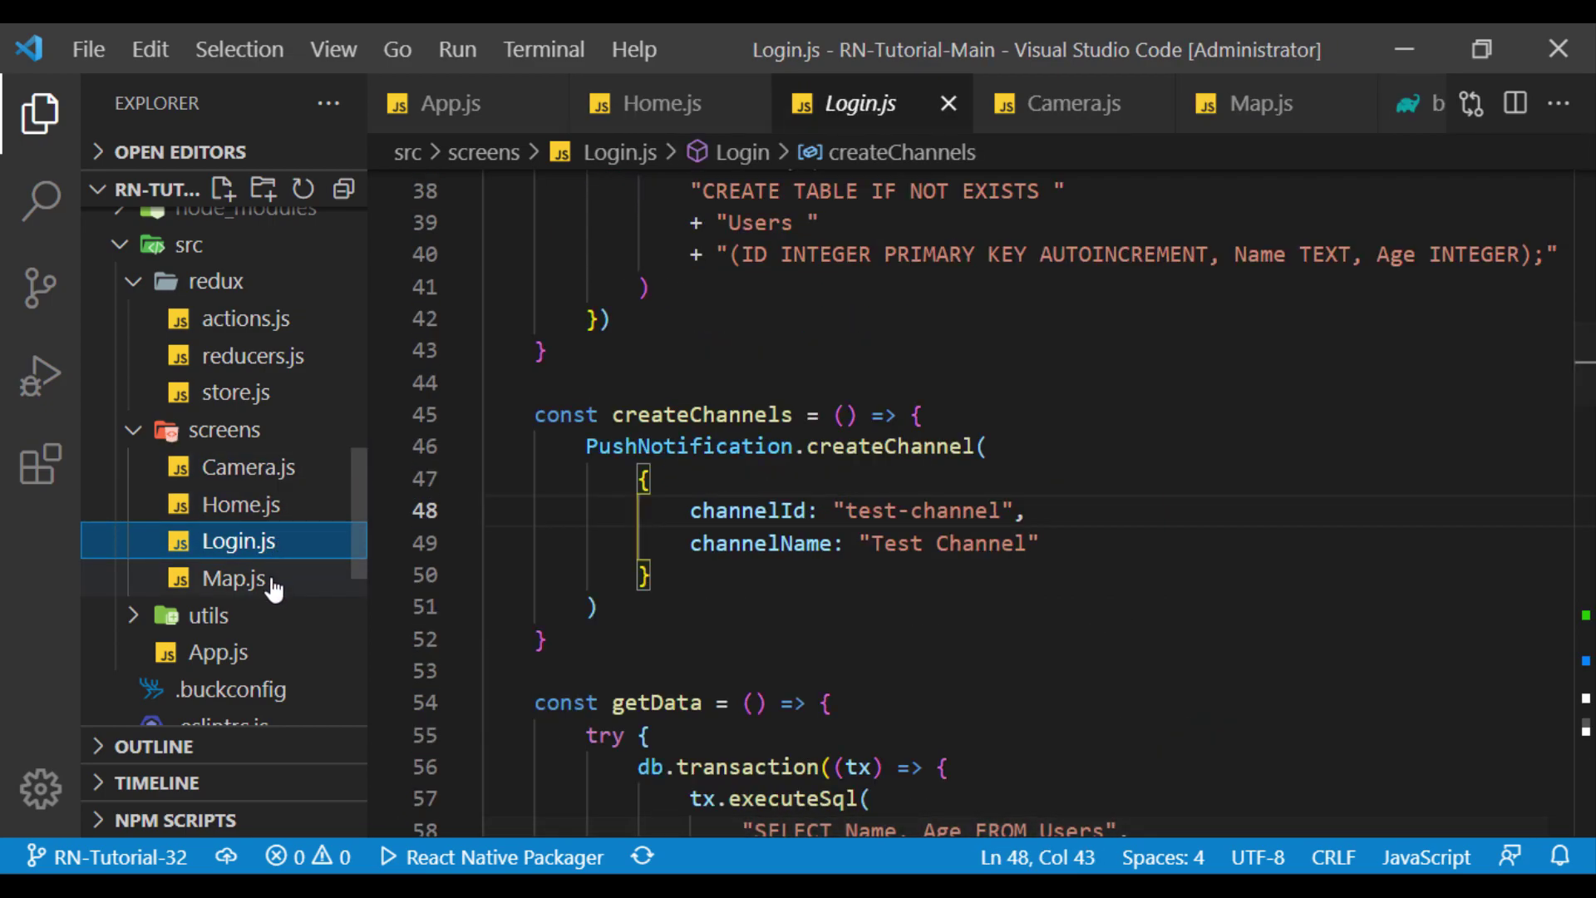
left_click(272, 581)
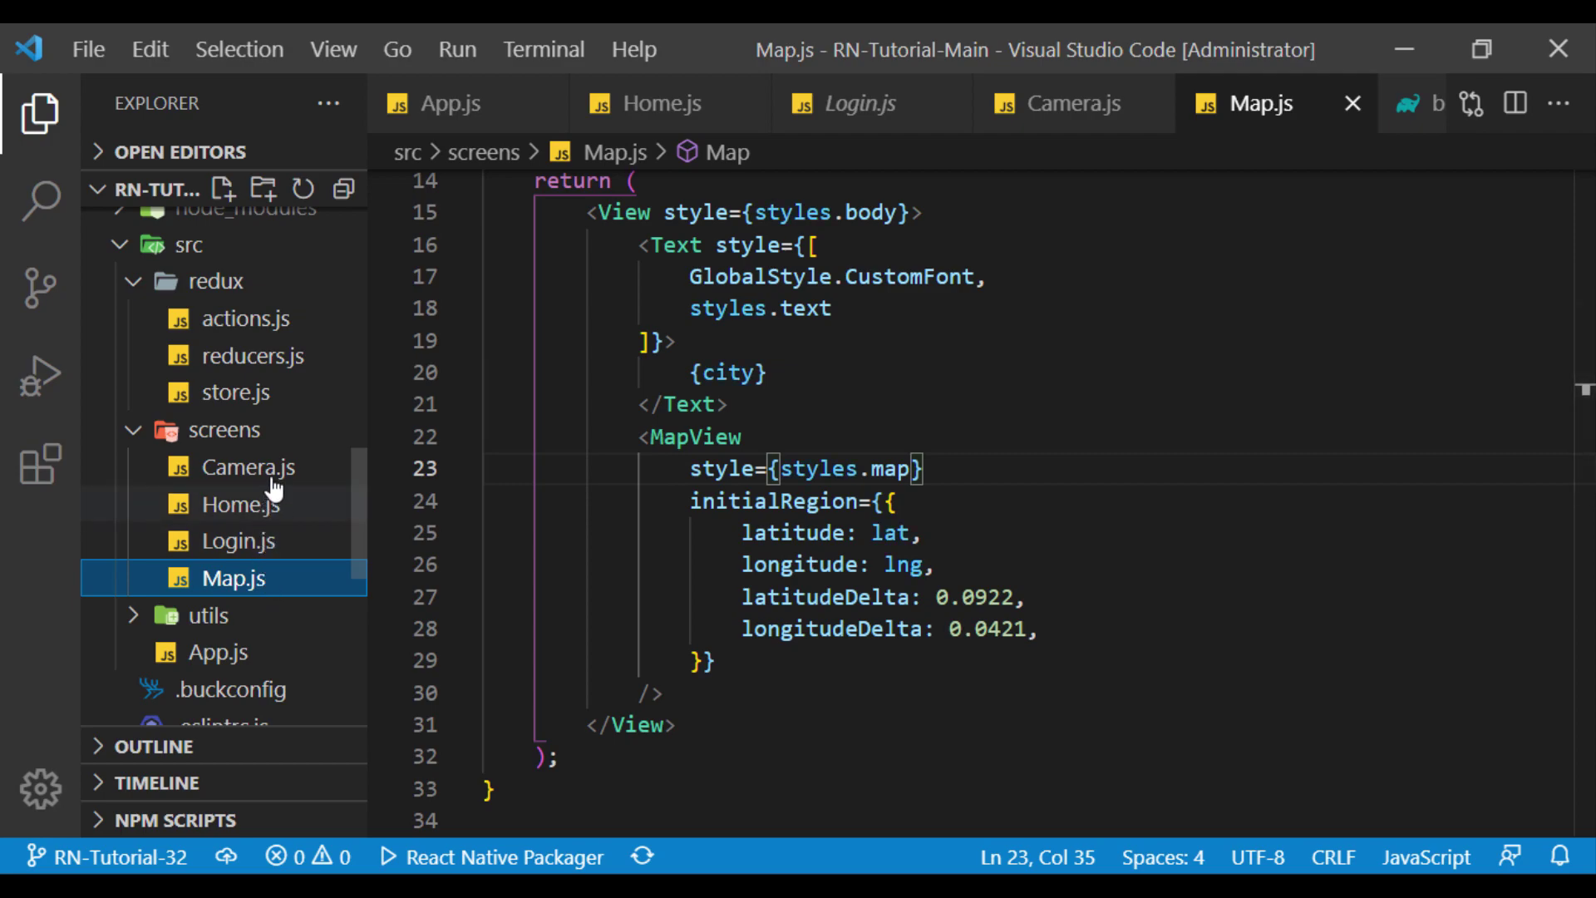
- Collapse the redux, screens, src and android folders, then return to Camera.js
left_click(140, 286)
left_click(133, 328)
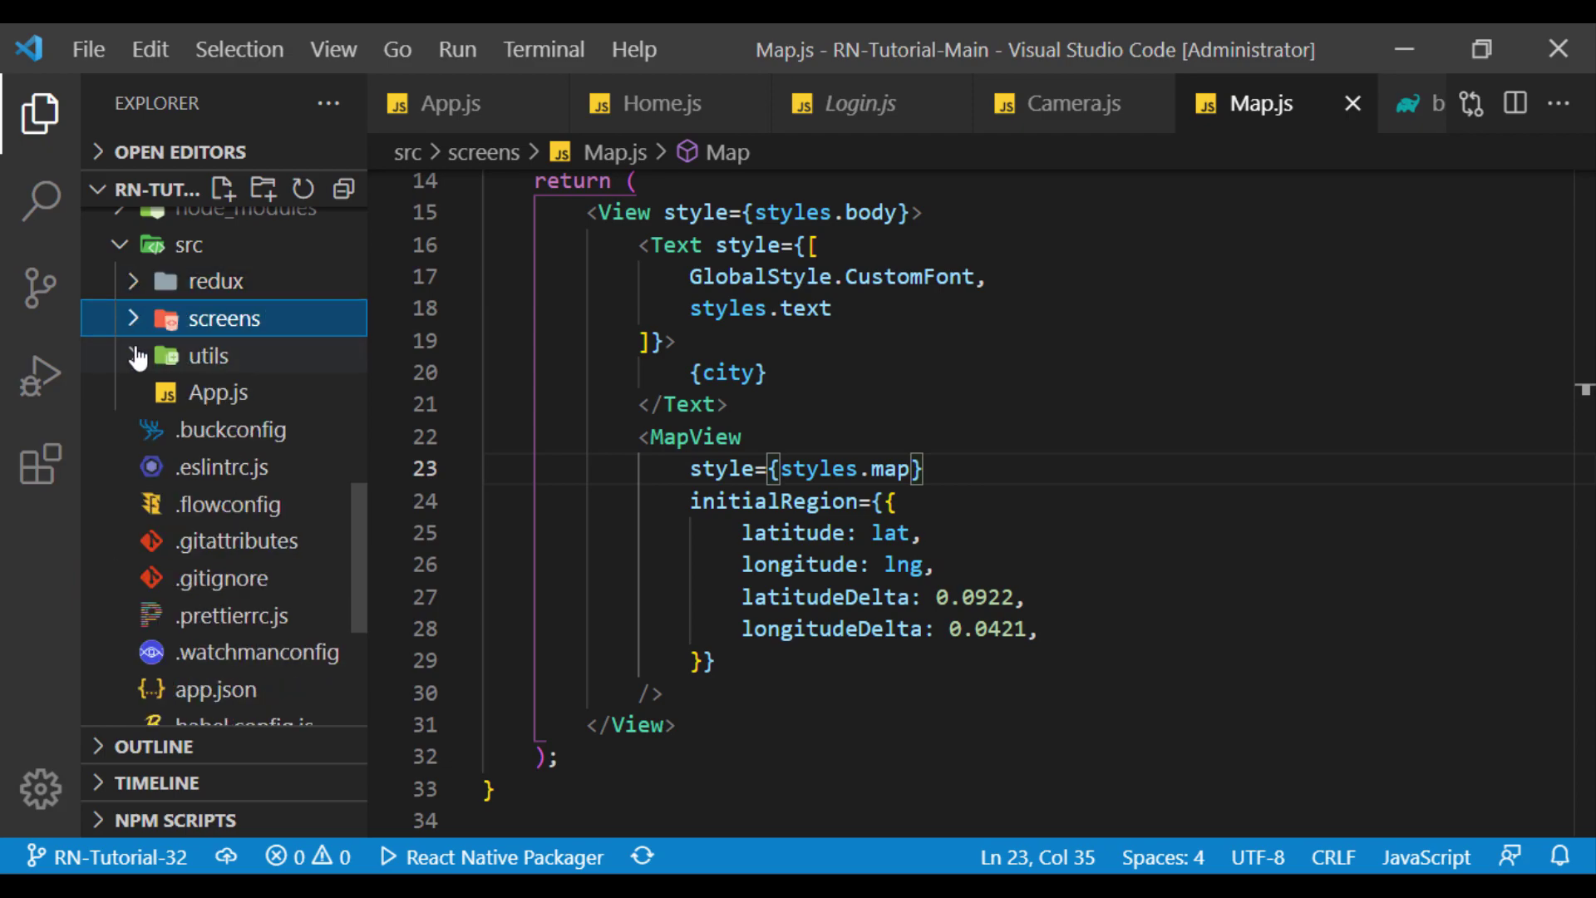
left_click(117, 247)
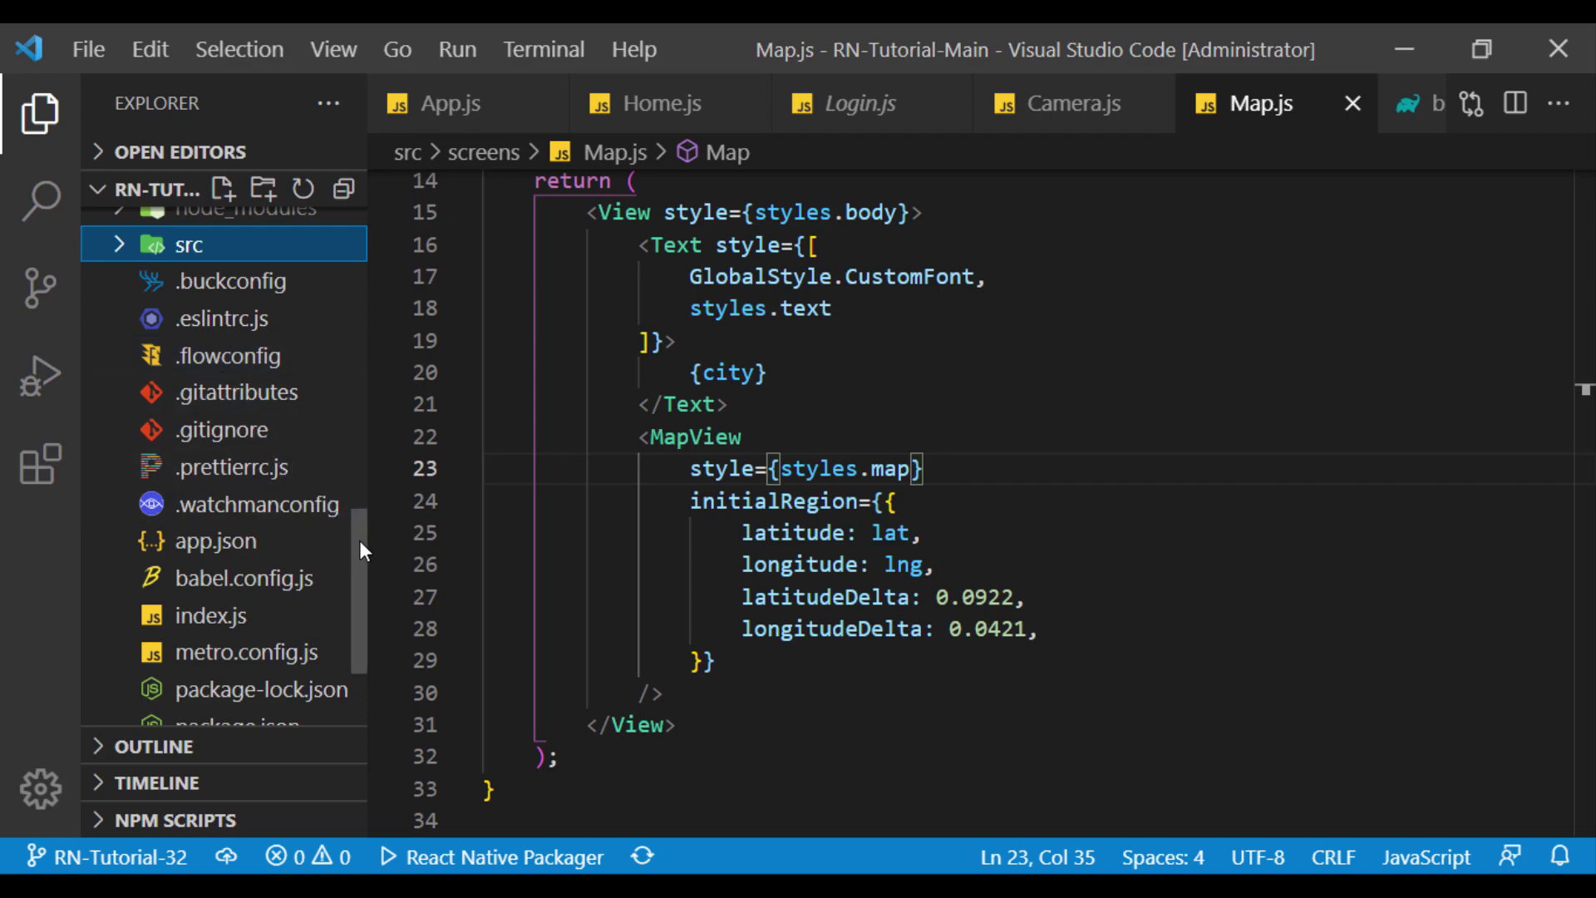
mouse_move(360, 540)
left_mouse_down()
mouse_move(338, 394)
mouse_move(347, 246)
left_mouse_up()
left_click(351, 233)
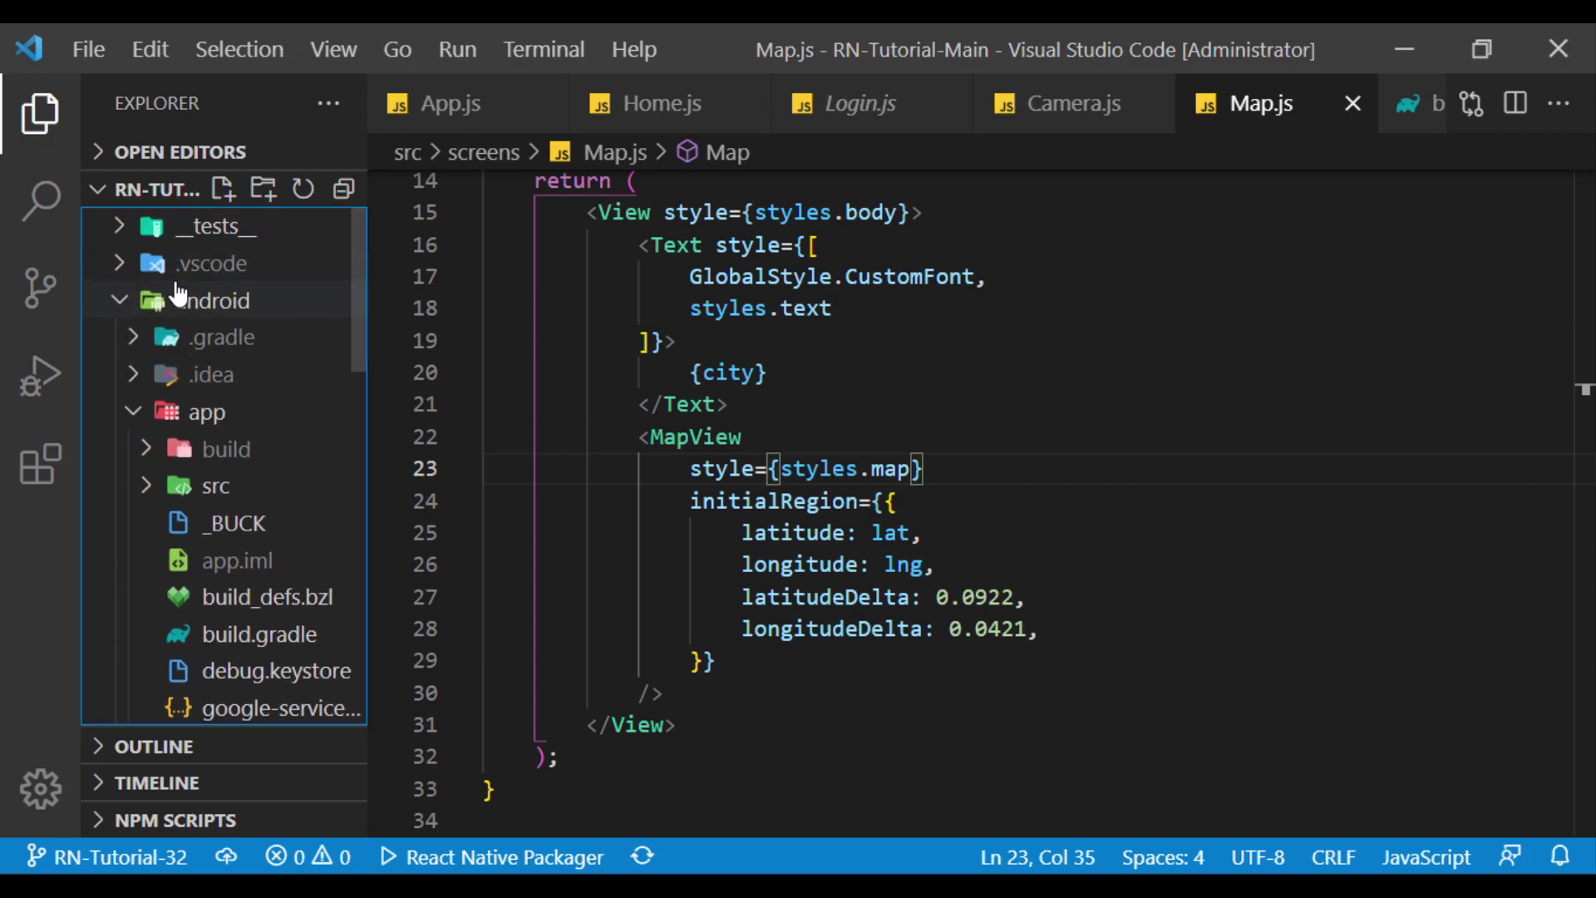
left_click(125, 304)
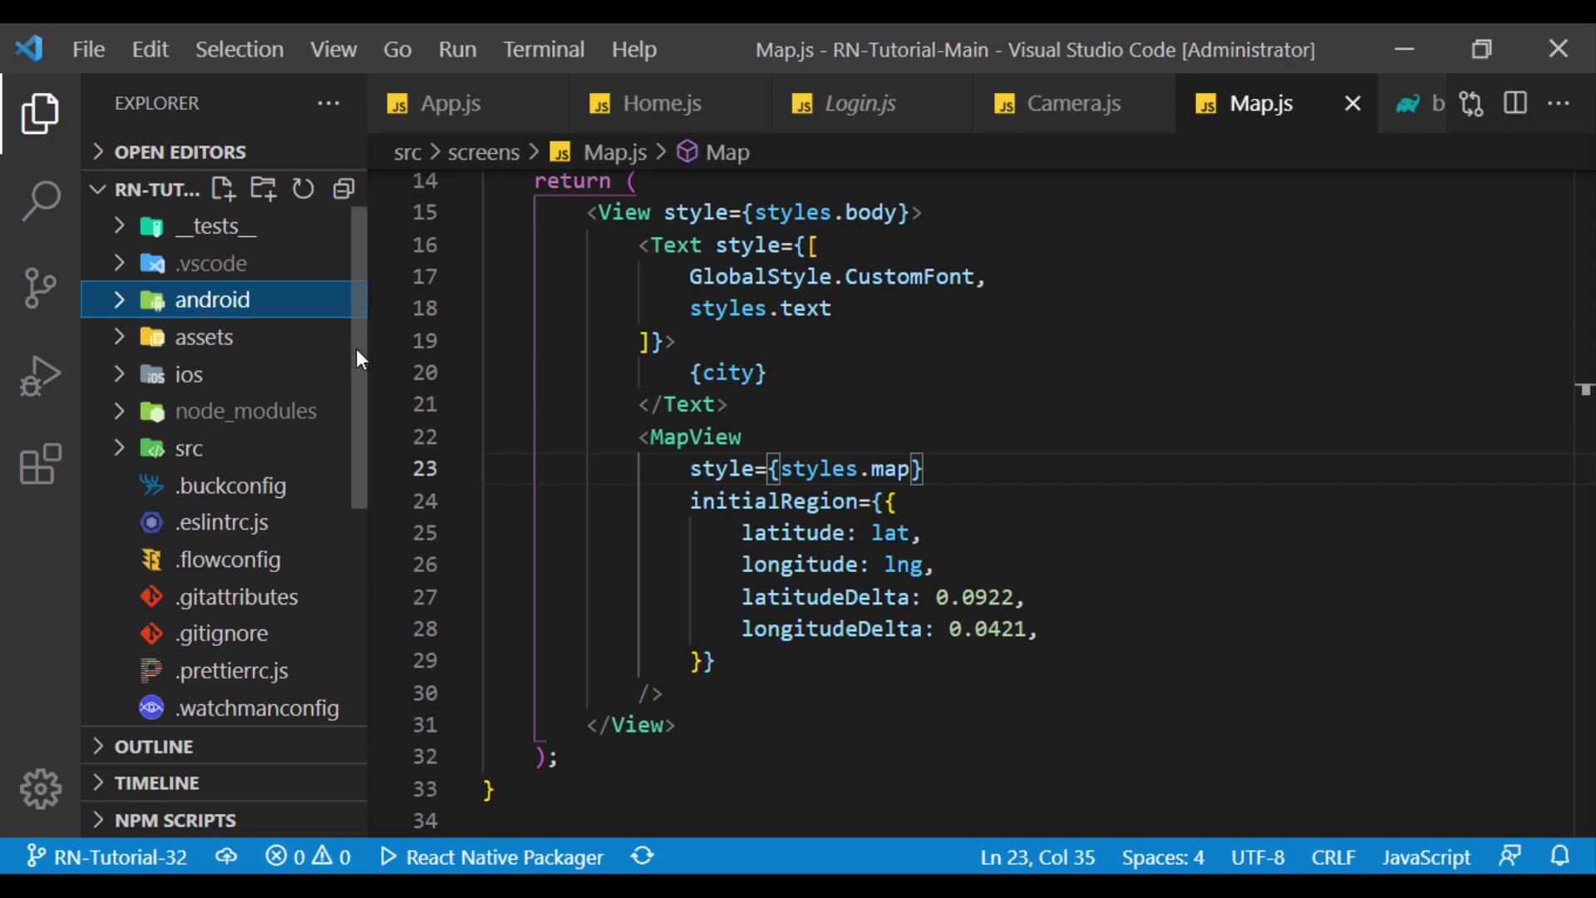
mouse_move(355, 358)
left_mouse_down()
mouse_move(370, 586)
mouse_move(335, 344)
left_mouse_up()
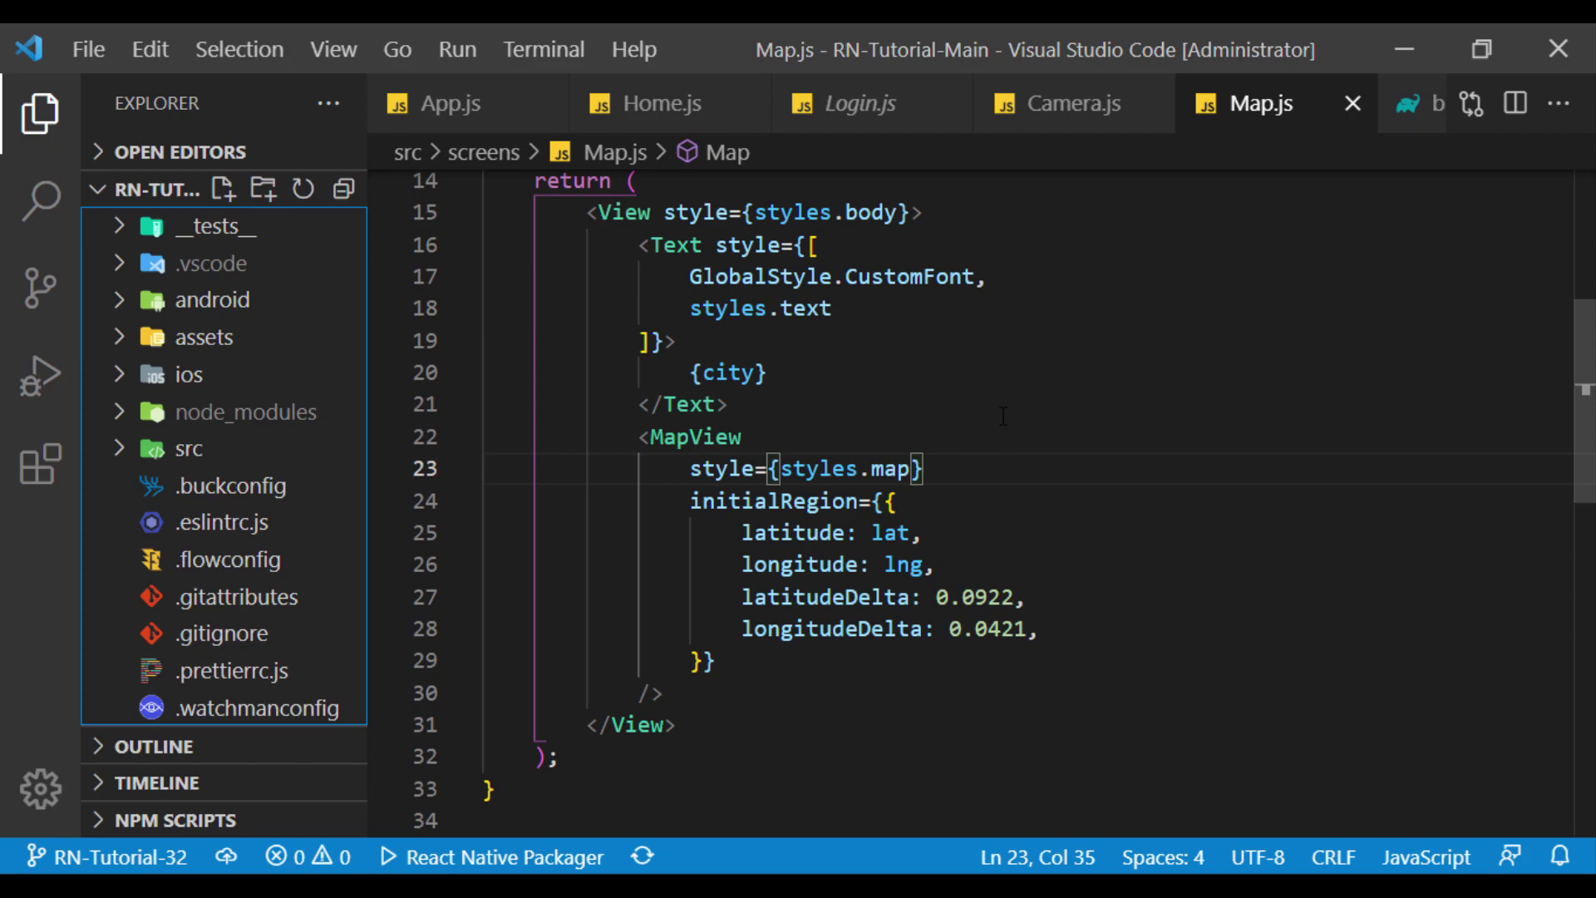
left_click(1057, 125)
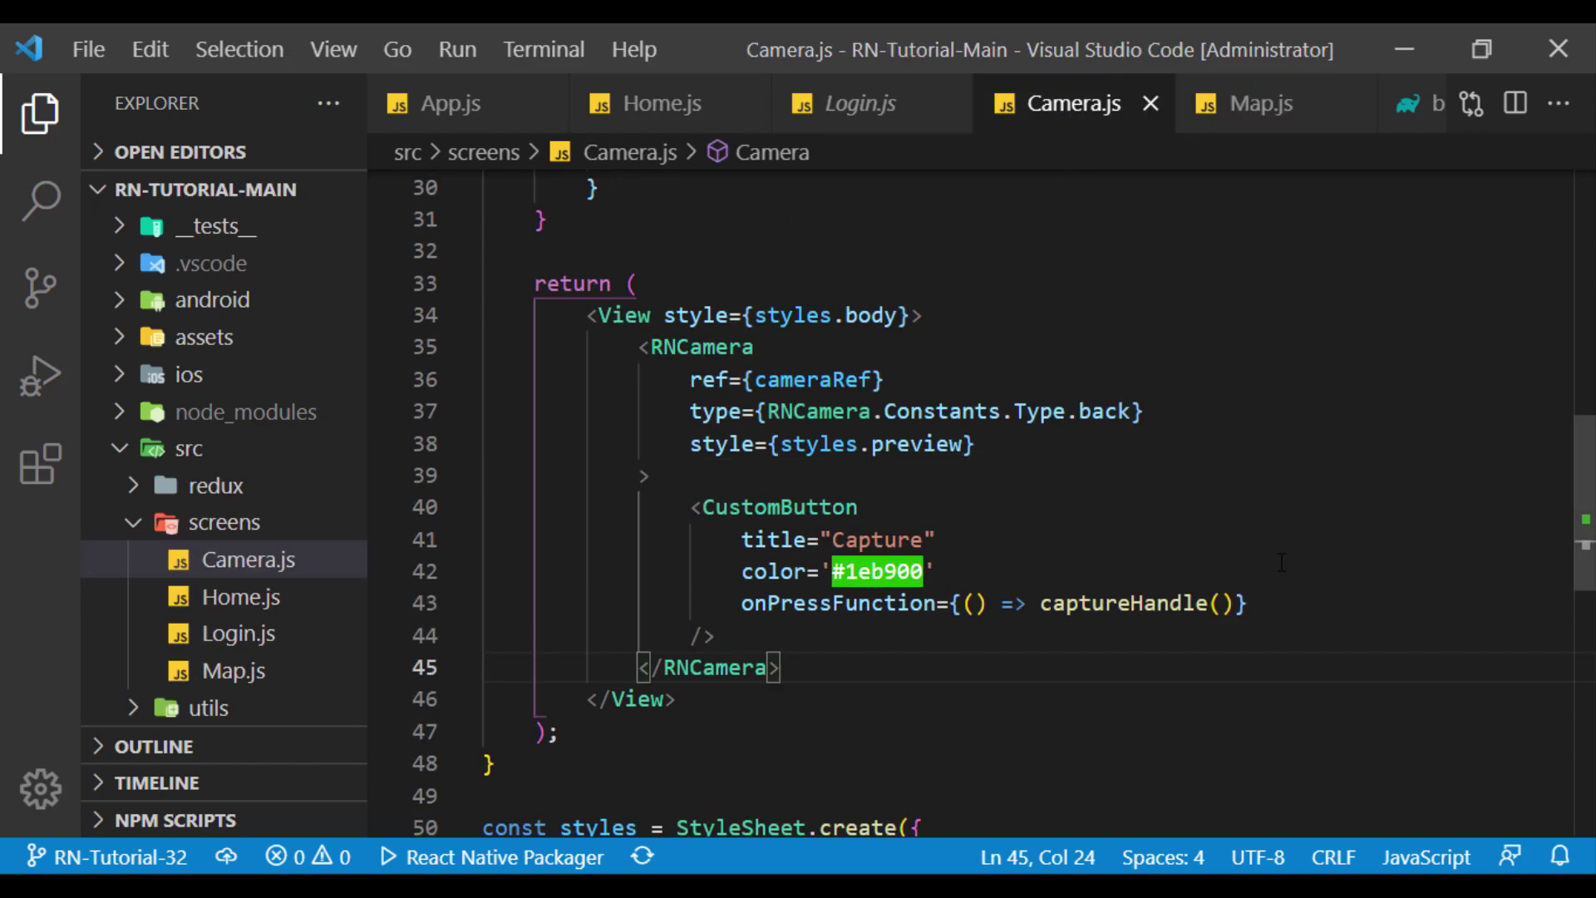
- Copy 'npm install --save-dev jest' from the Jest Getting Started page
key("alt+Tab")
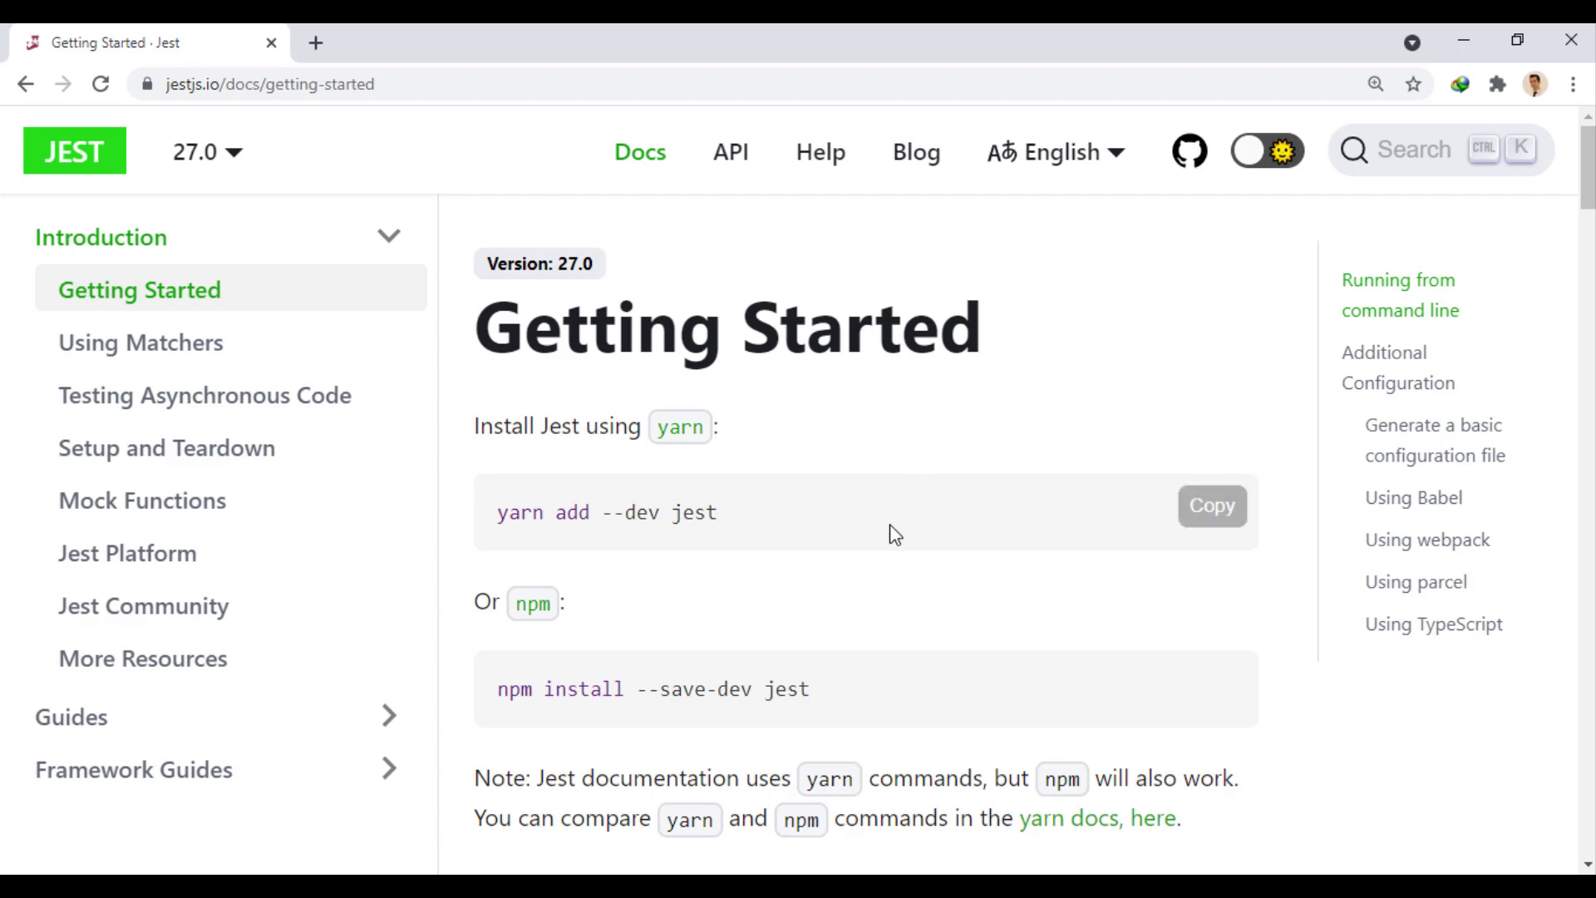
scroll(983, 586, "down", 1)
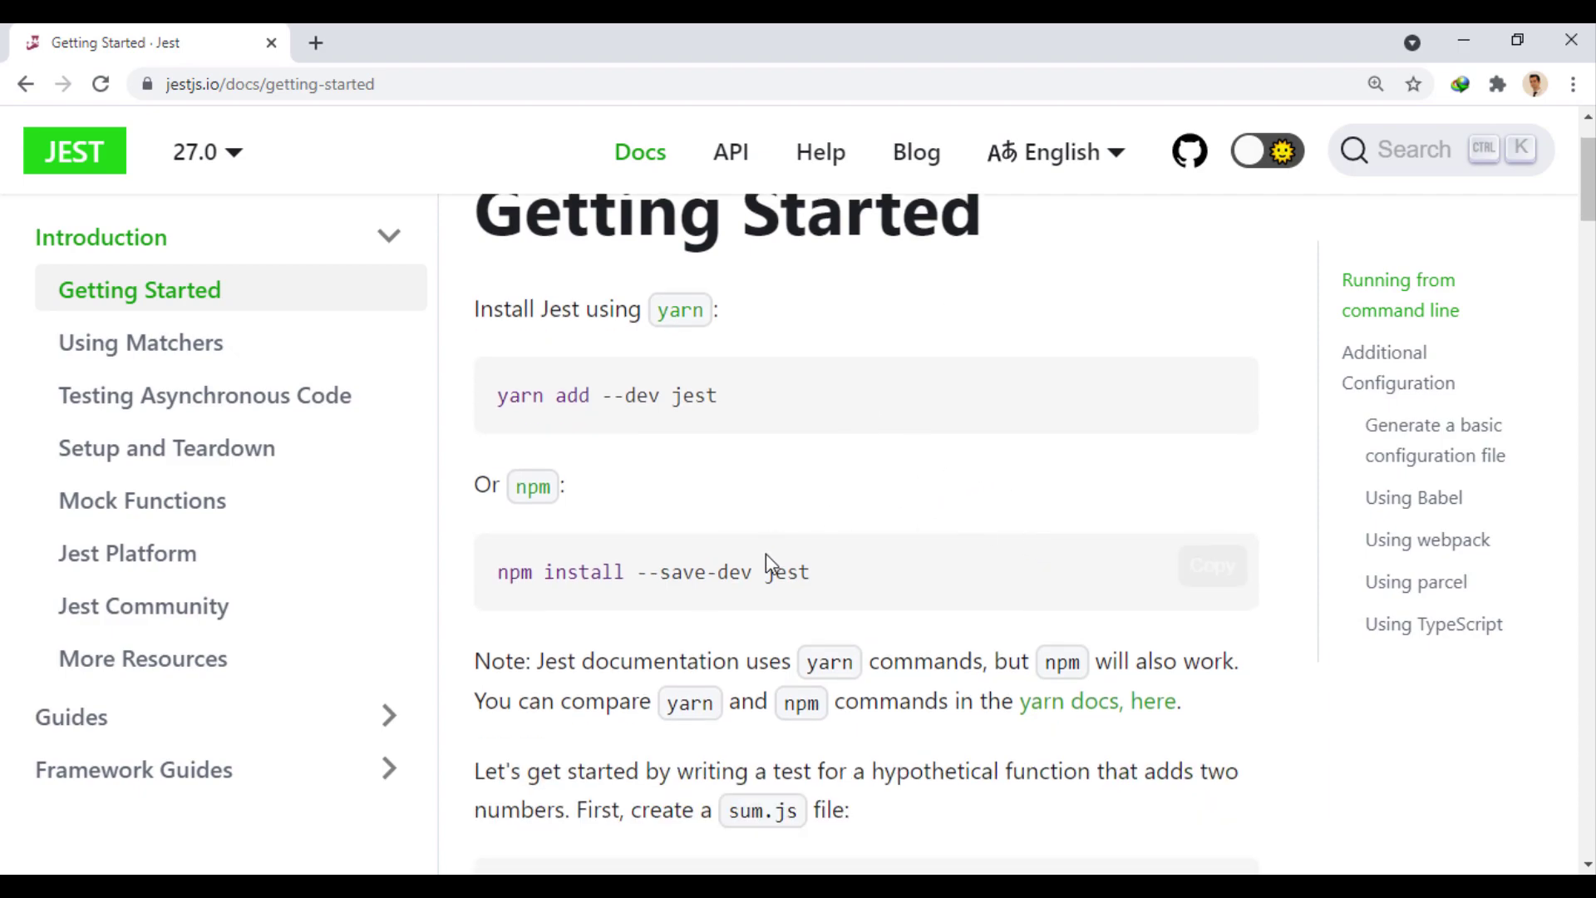
left_click(1212, 568)
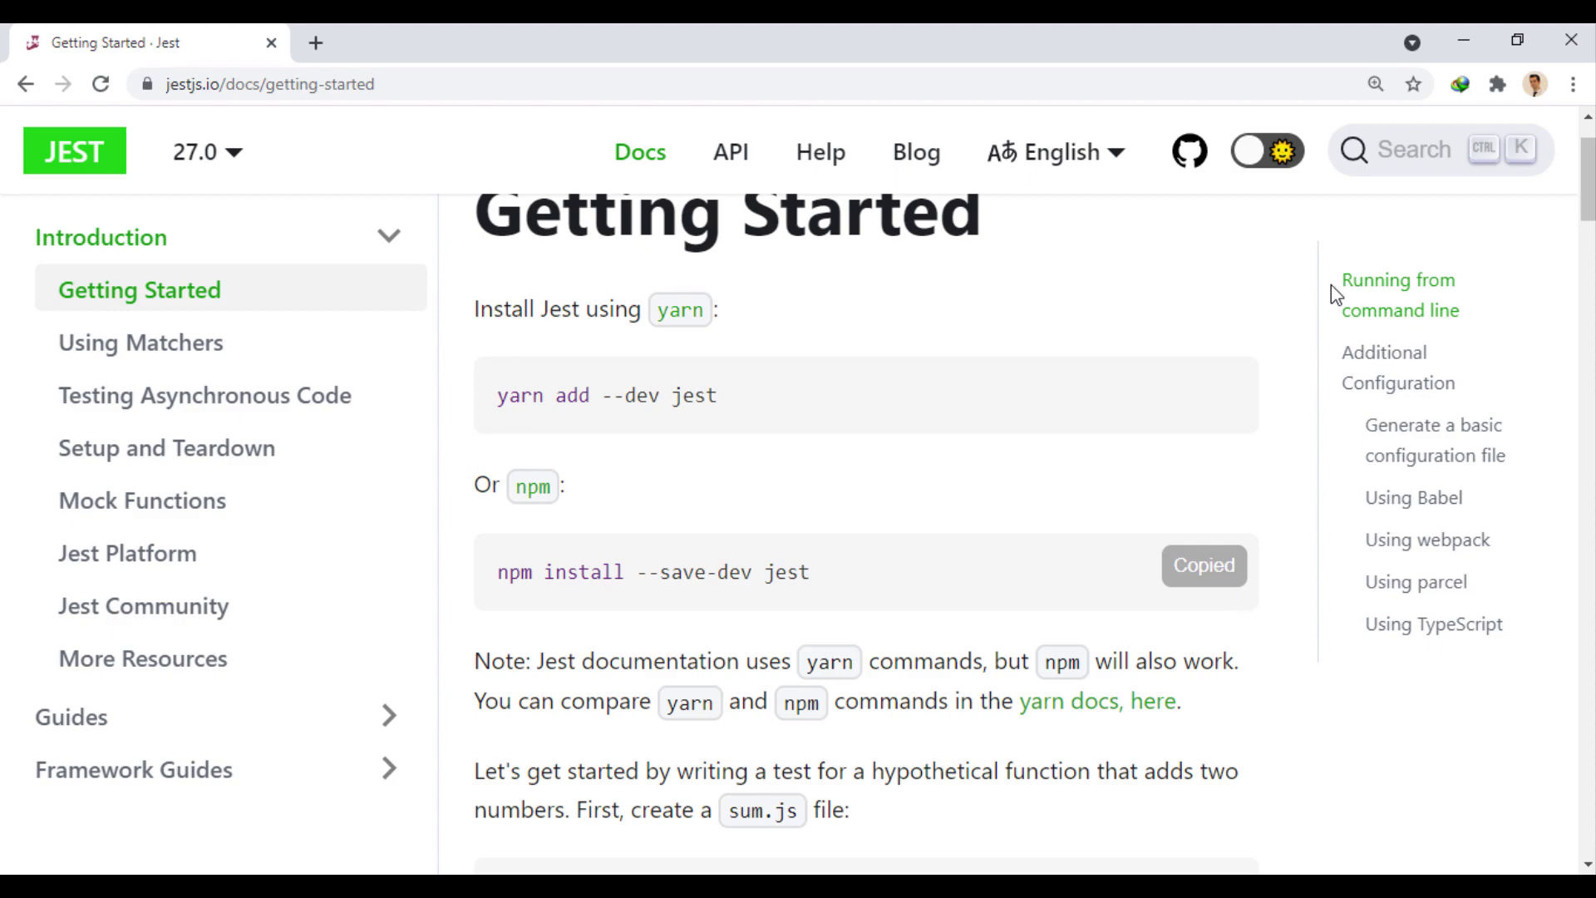
left_click(1465, 39)
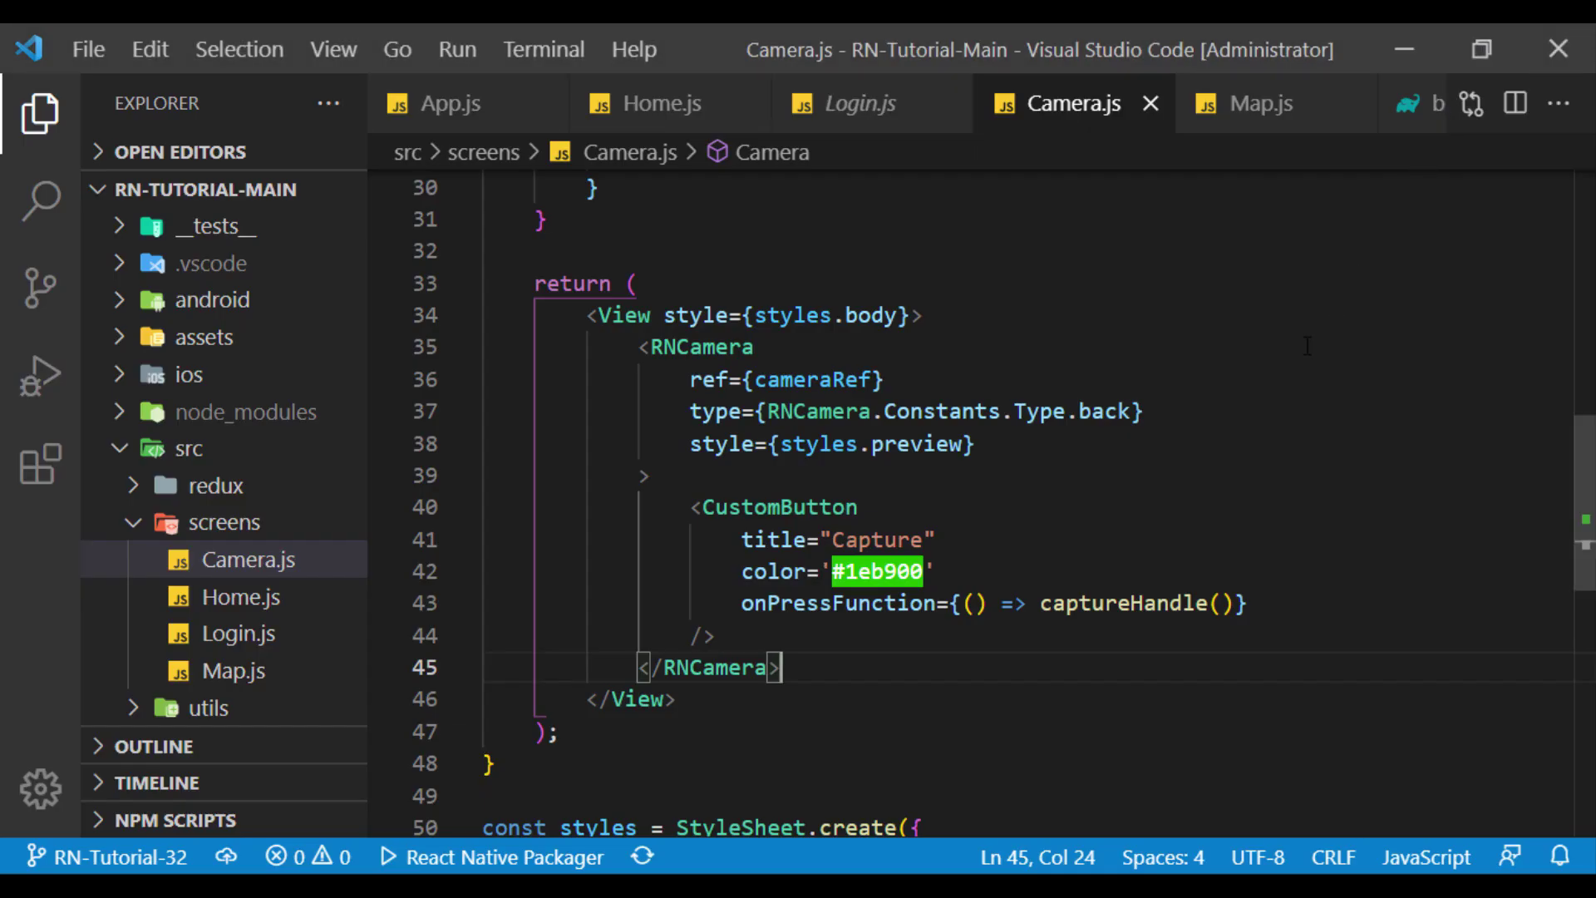
- Run npm install --save-dev jest in the integrated terminal, then close the terminal
key("alt+Tab")
key("alt+Tab")
key("ctrl+grave")
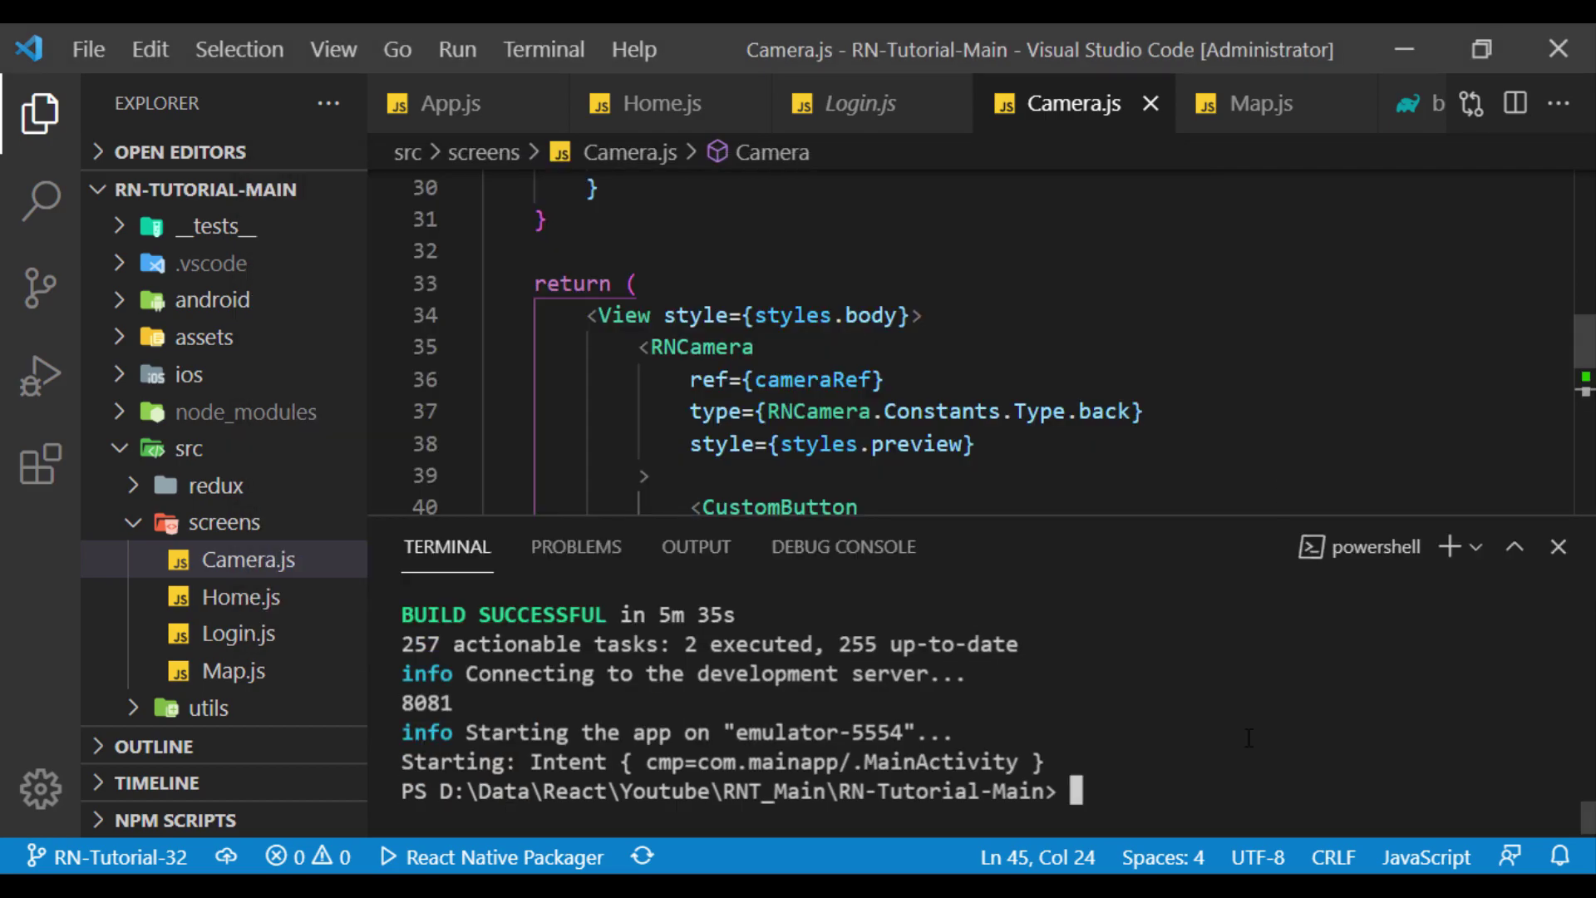
key("ctrl+v")
key("Return")
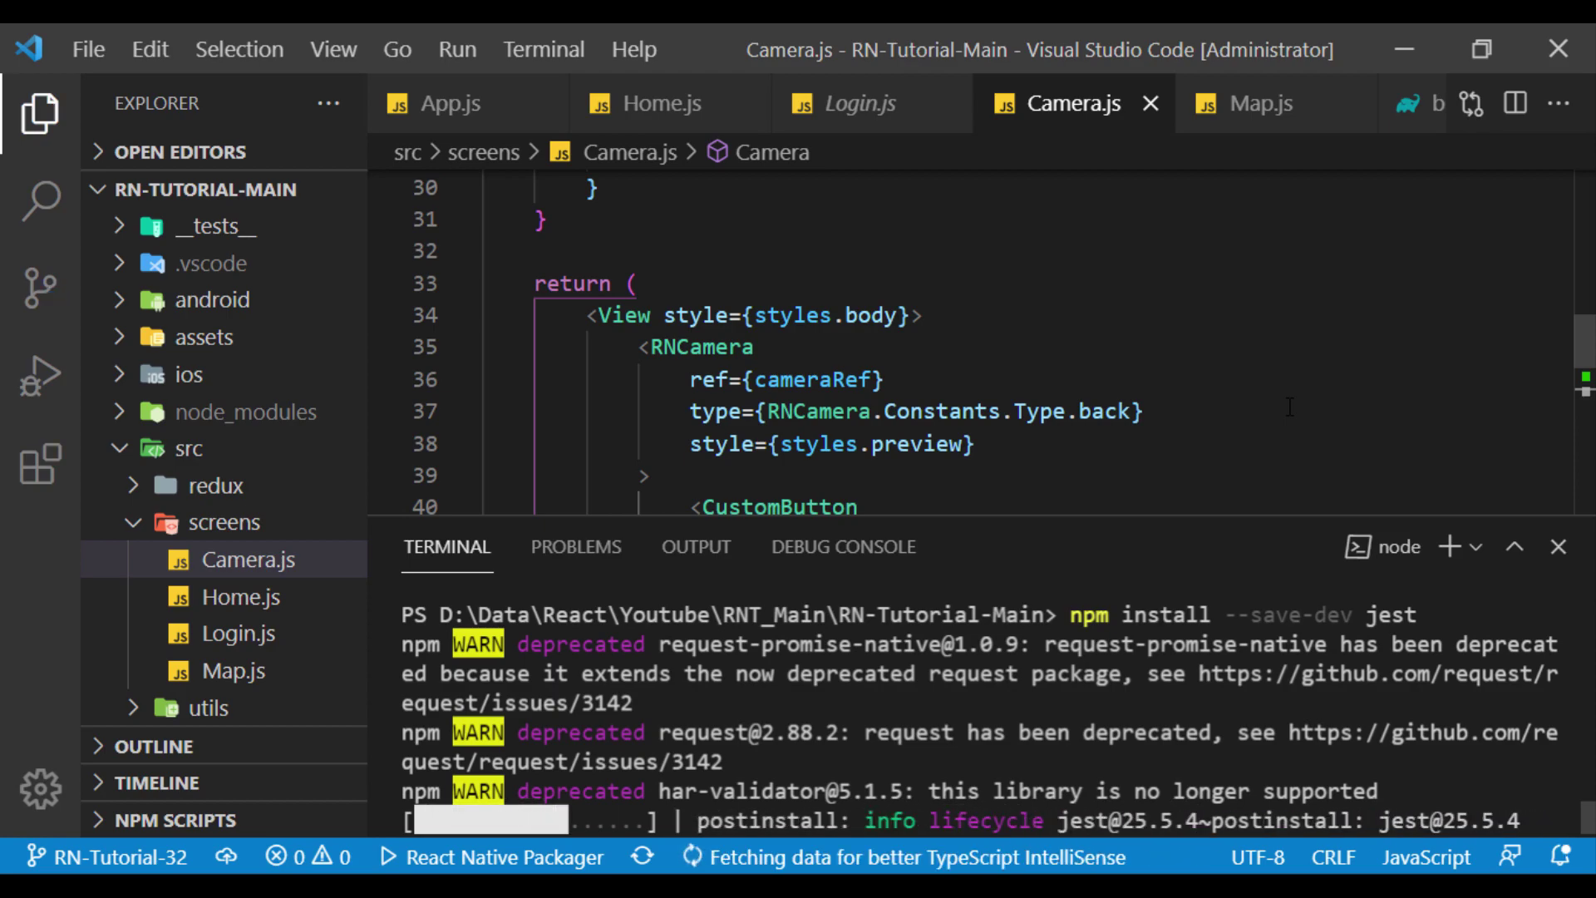
left_click(1560, 547)
- Copy the file name sum.js from the Jest docs
key("alt+Tab")
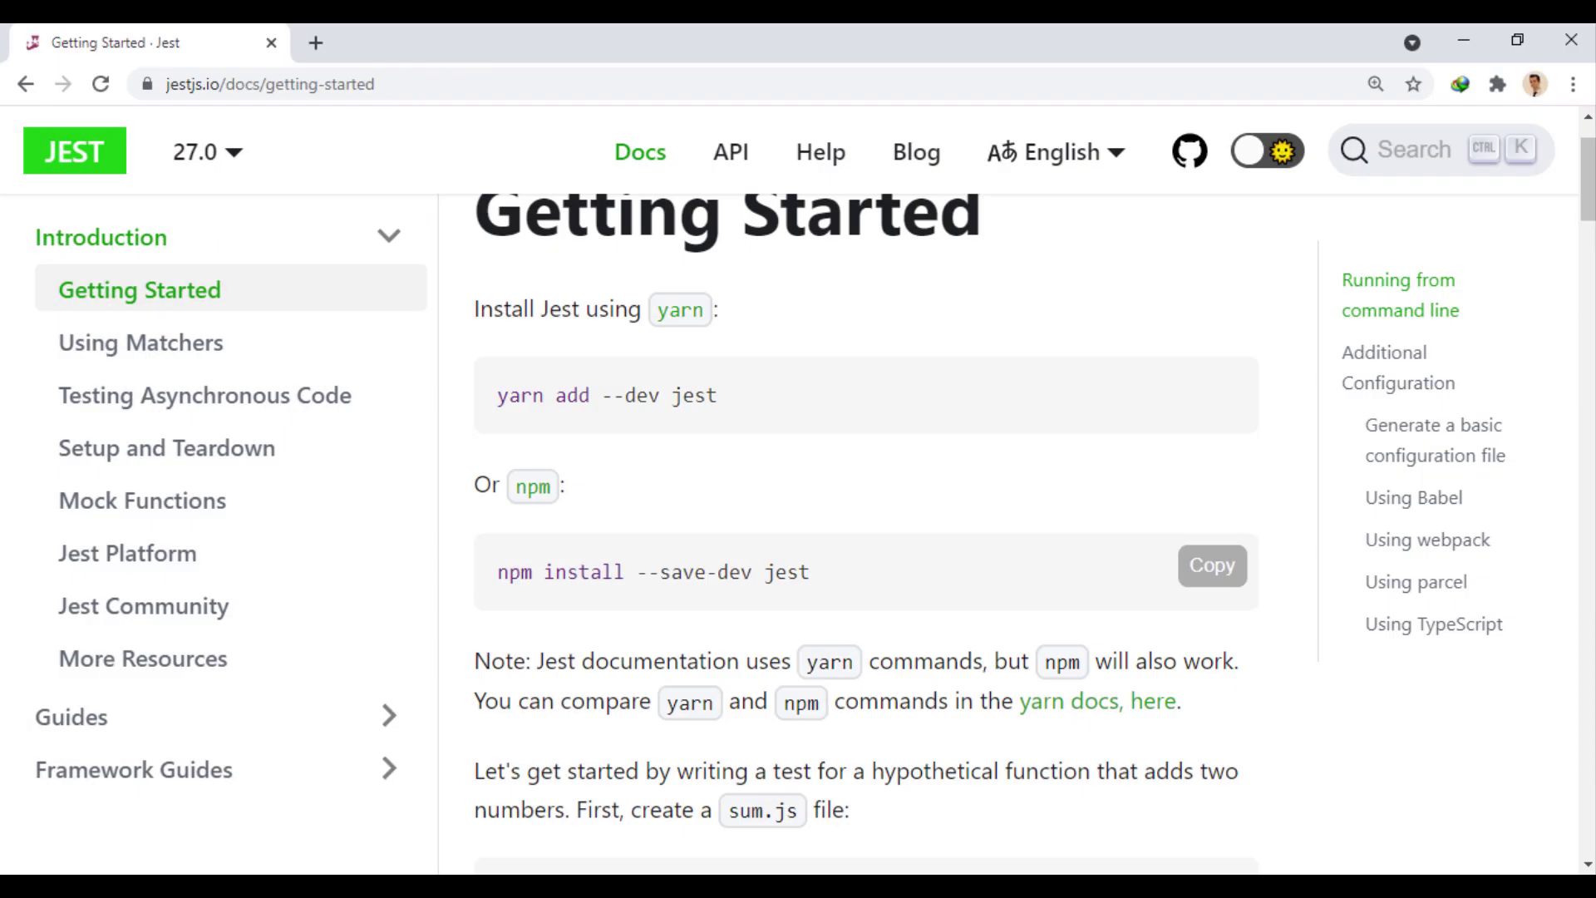
scroll(1293, 343, "down", 2)
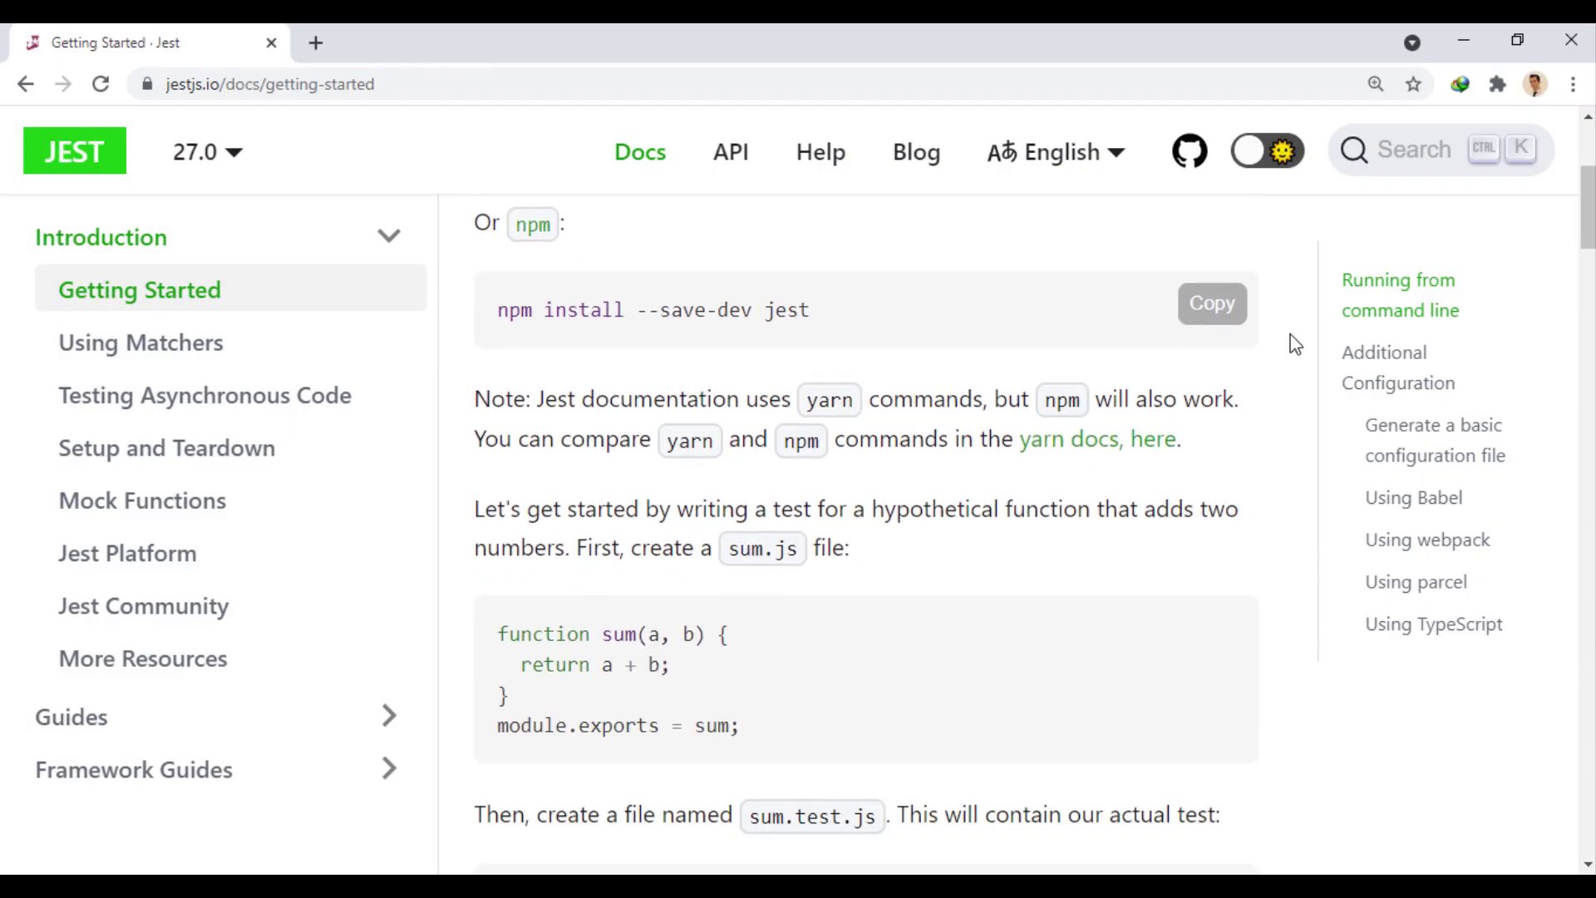
scroll(1294, 344, "down", 2)
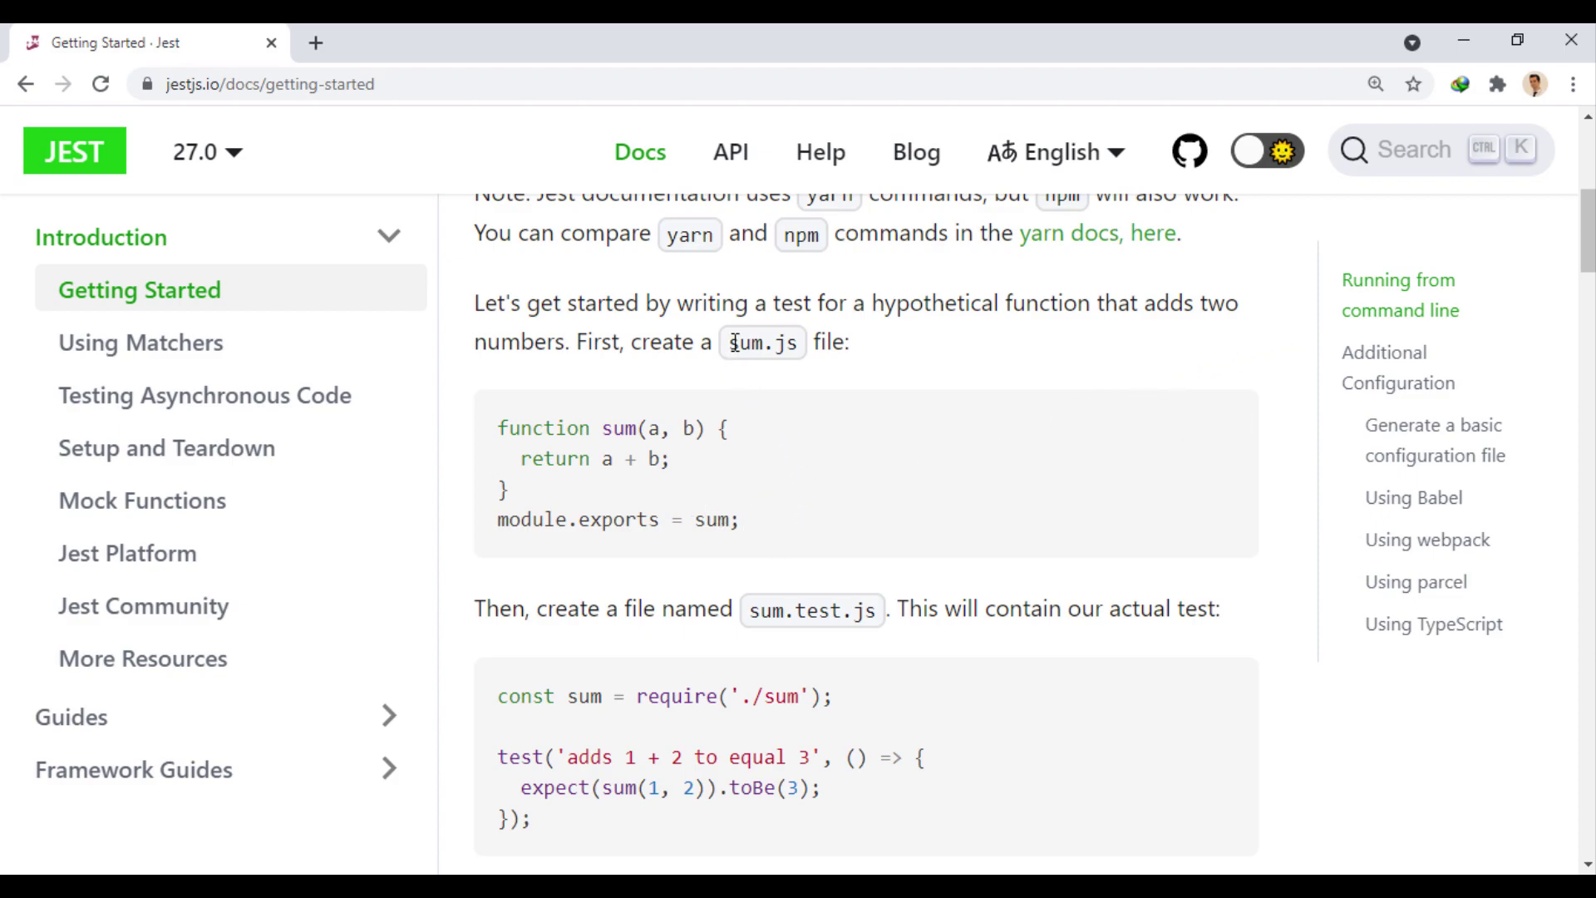
left_click_drag(733, 342, 797, 344)
right_click(796, 343)
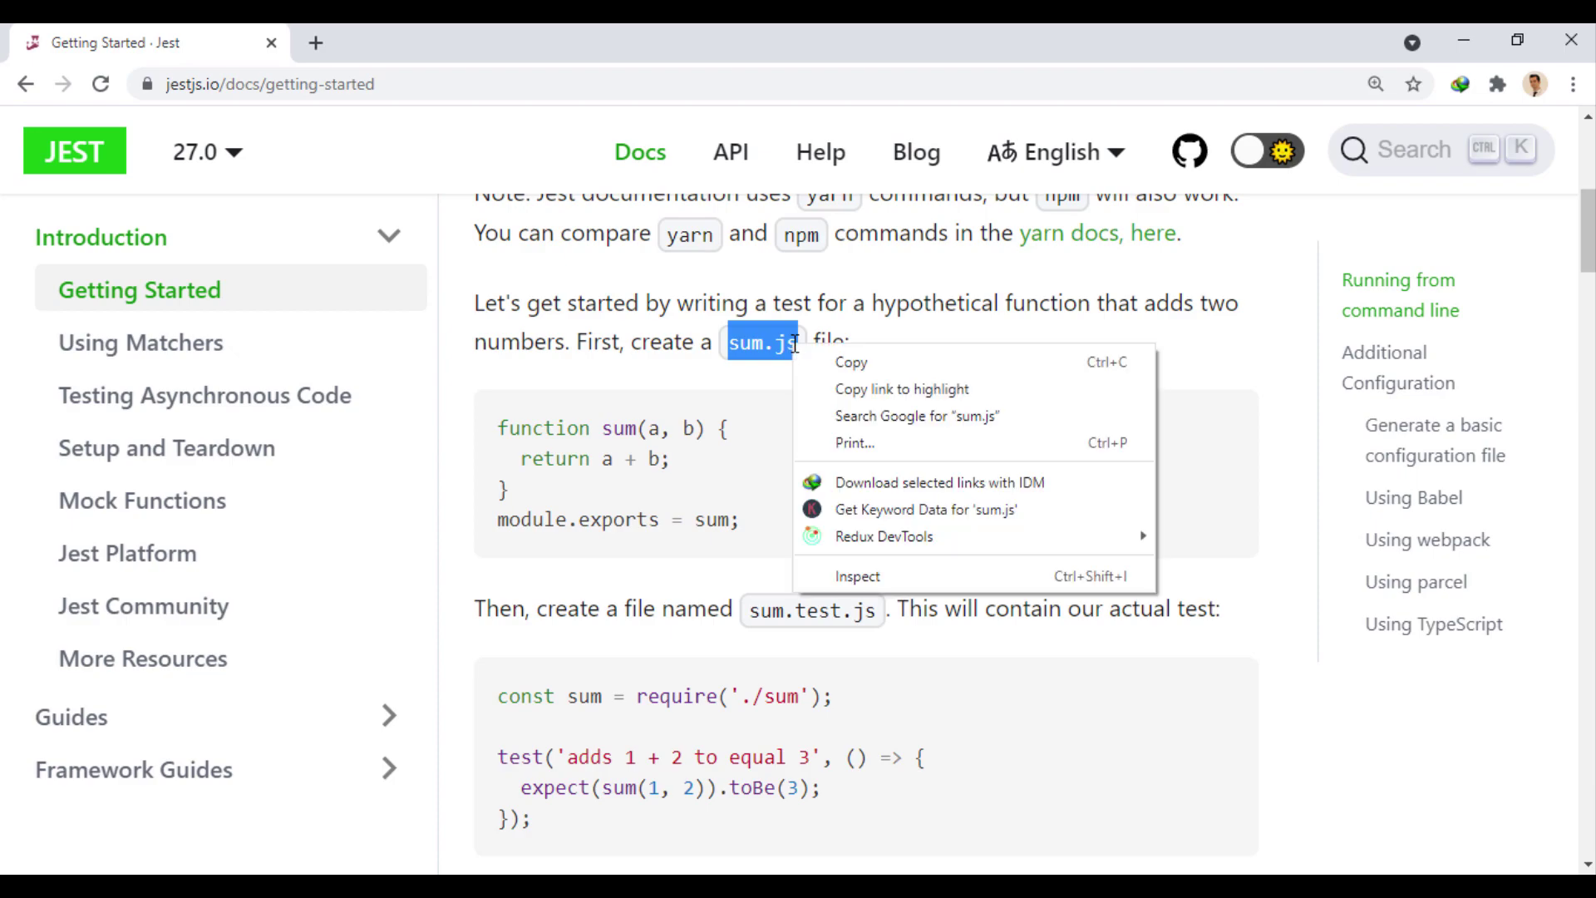
left_click(817, 363)
left_click(960, 354)
- Collapse screens and create a new file sum.js inside the utils folder
left_click(1454, 50)
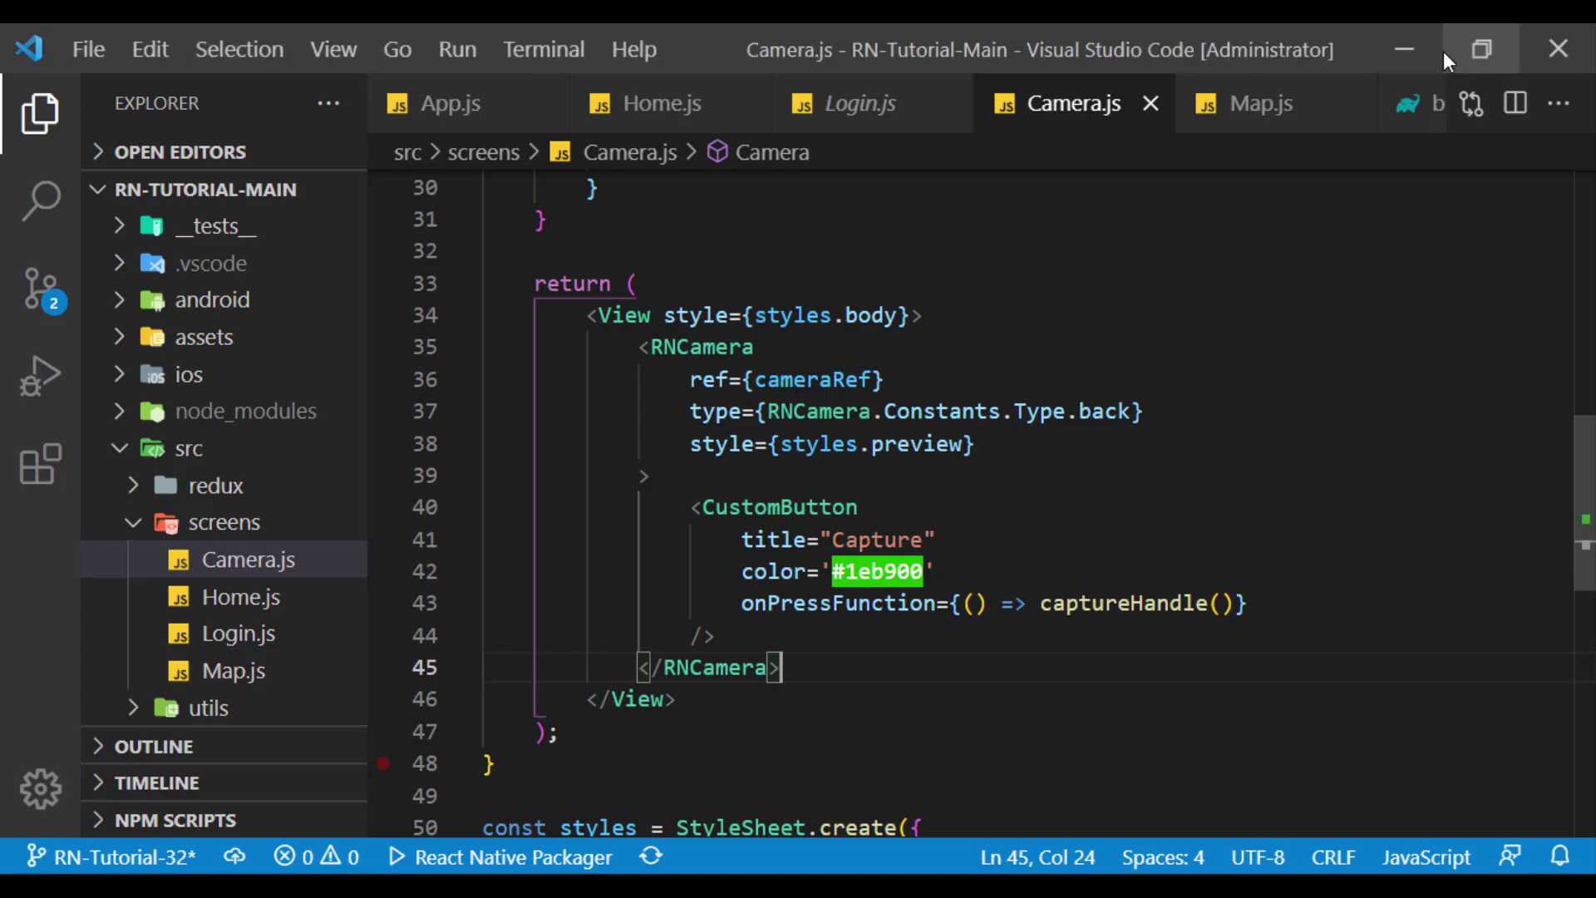
left_click(134, 524)
scroll(137, 419, "down", 2)
left_click(136, 392)
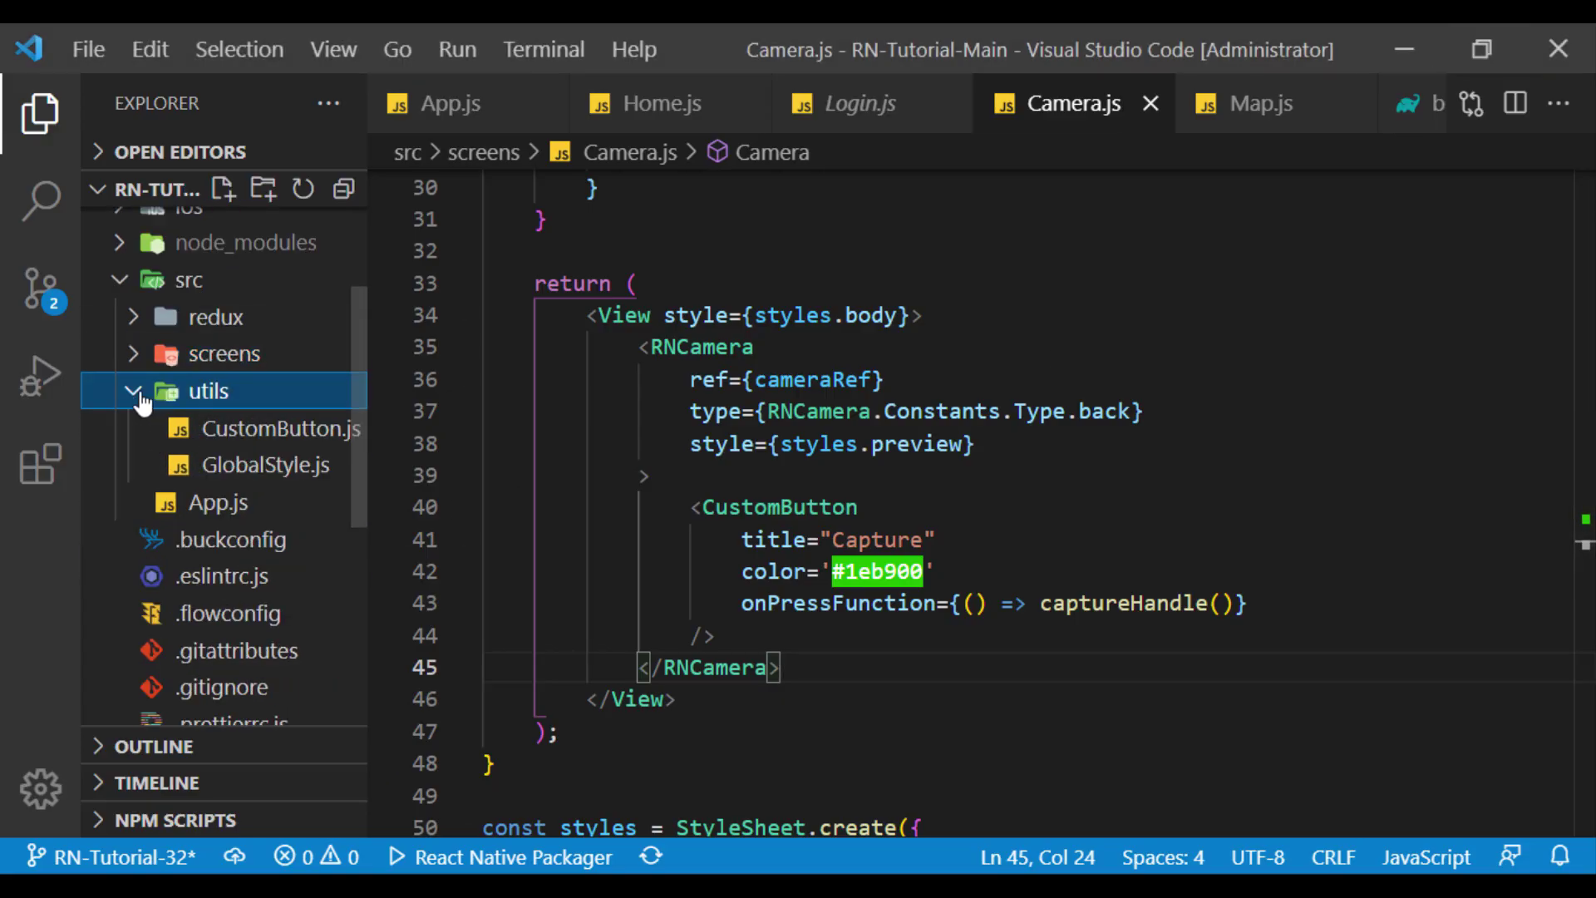
right_click(204, 394)
left_click(303, 270)
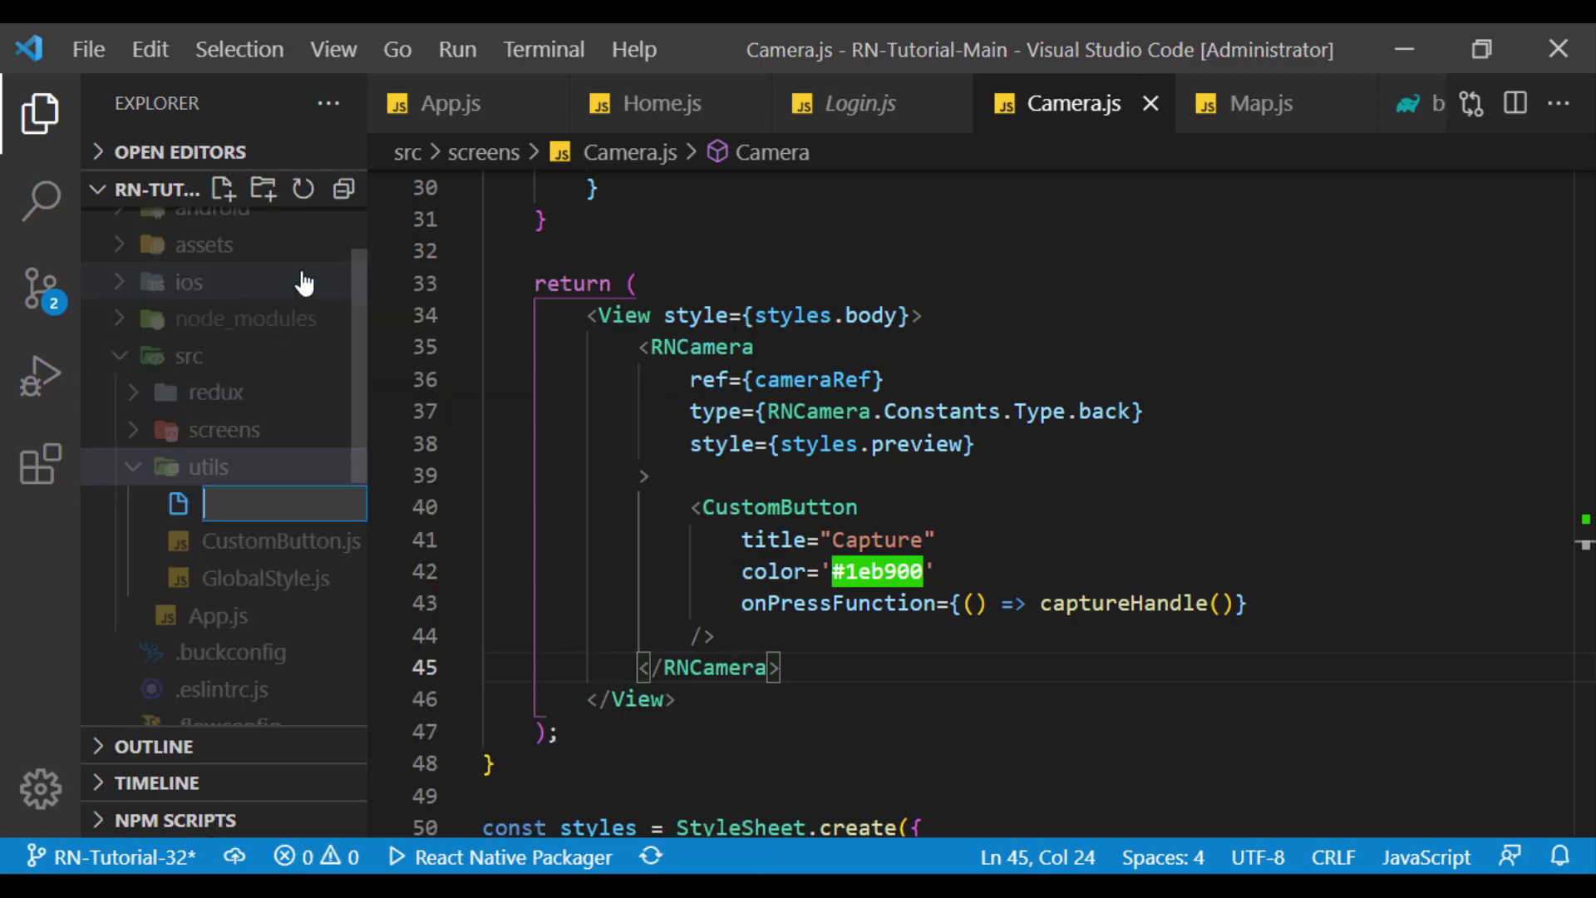
key("ctrl+v")
key("Return")
- Paste the docs' sum function into sum.js and save it
key("alt+Tab")
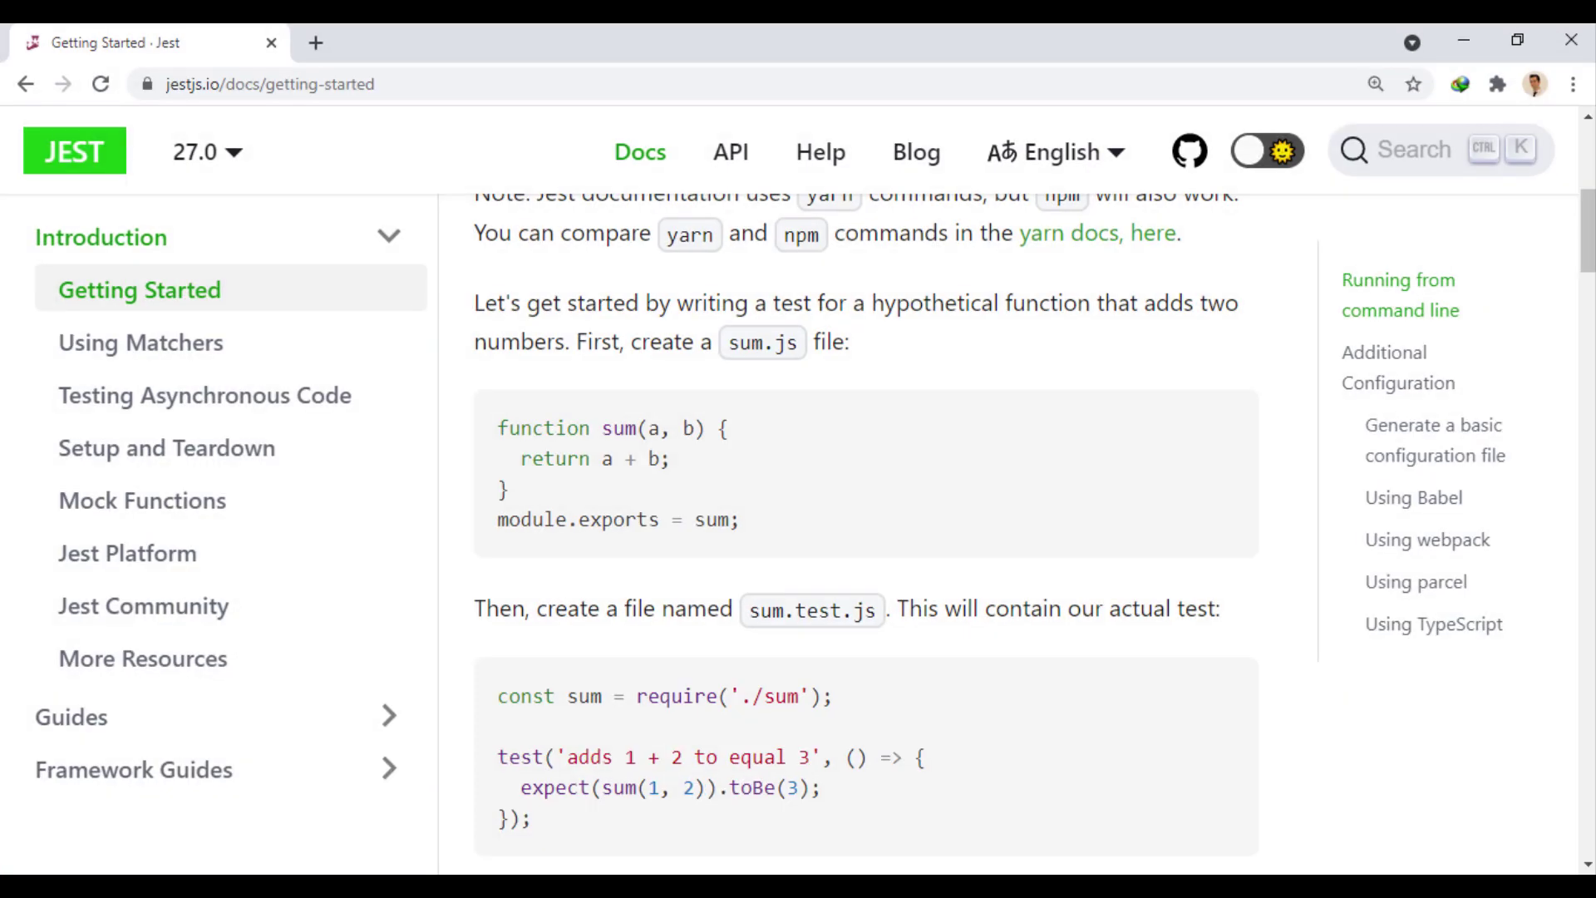
mouse_move(866, 473)
left_click(1212, 423)
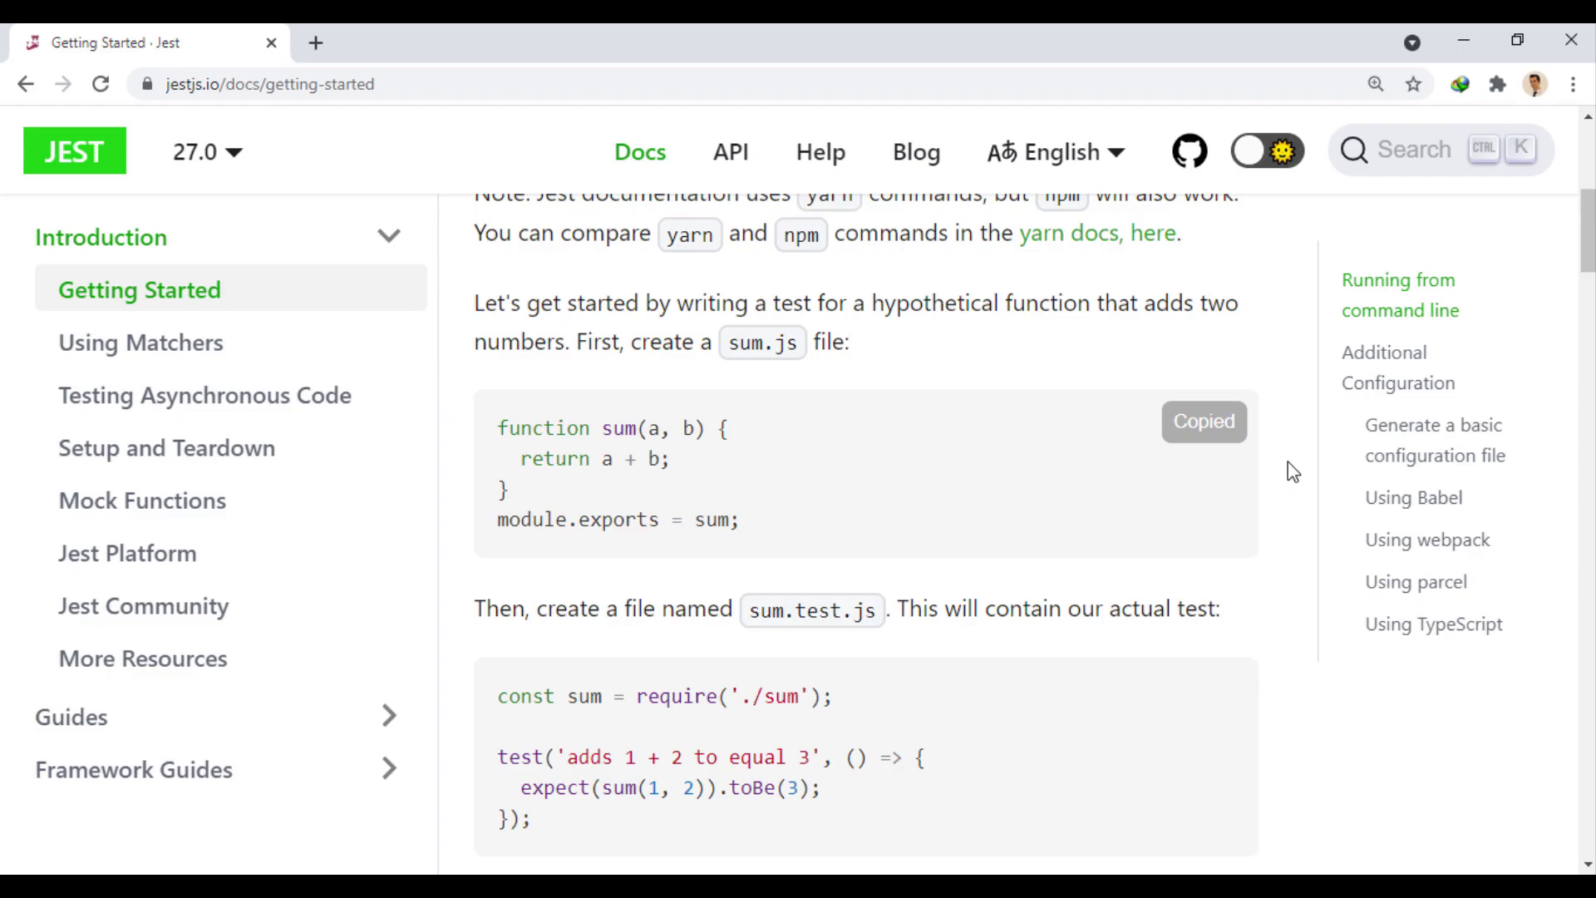
key("alt+Tab")
key("ctrl+v")
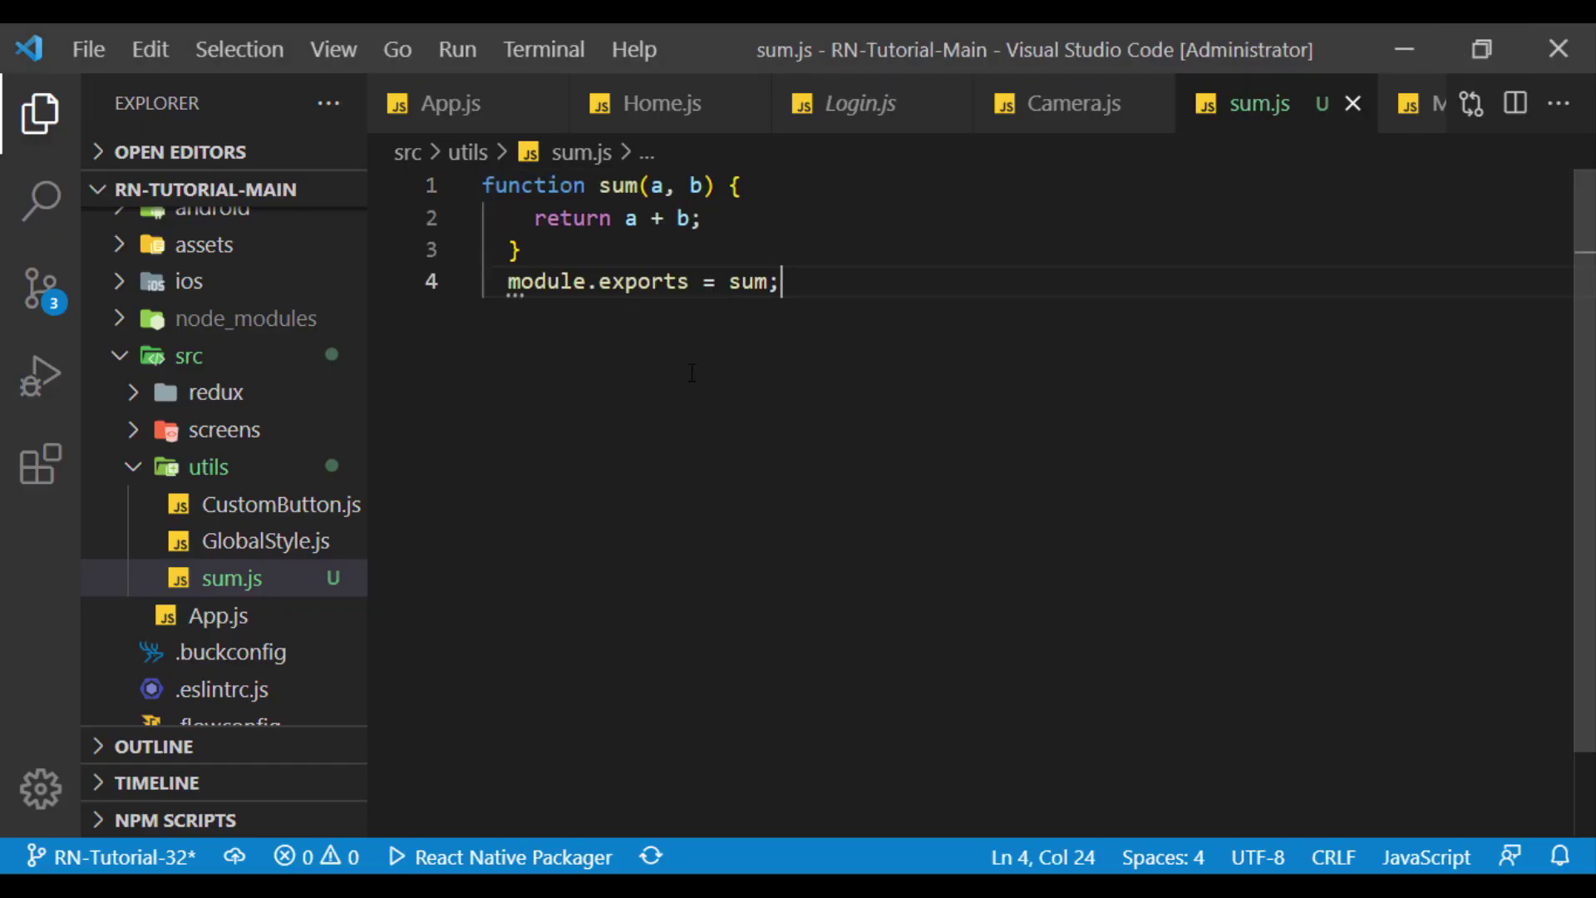
key("ctrl+s")
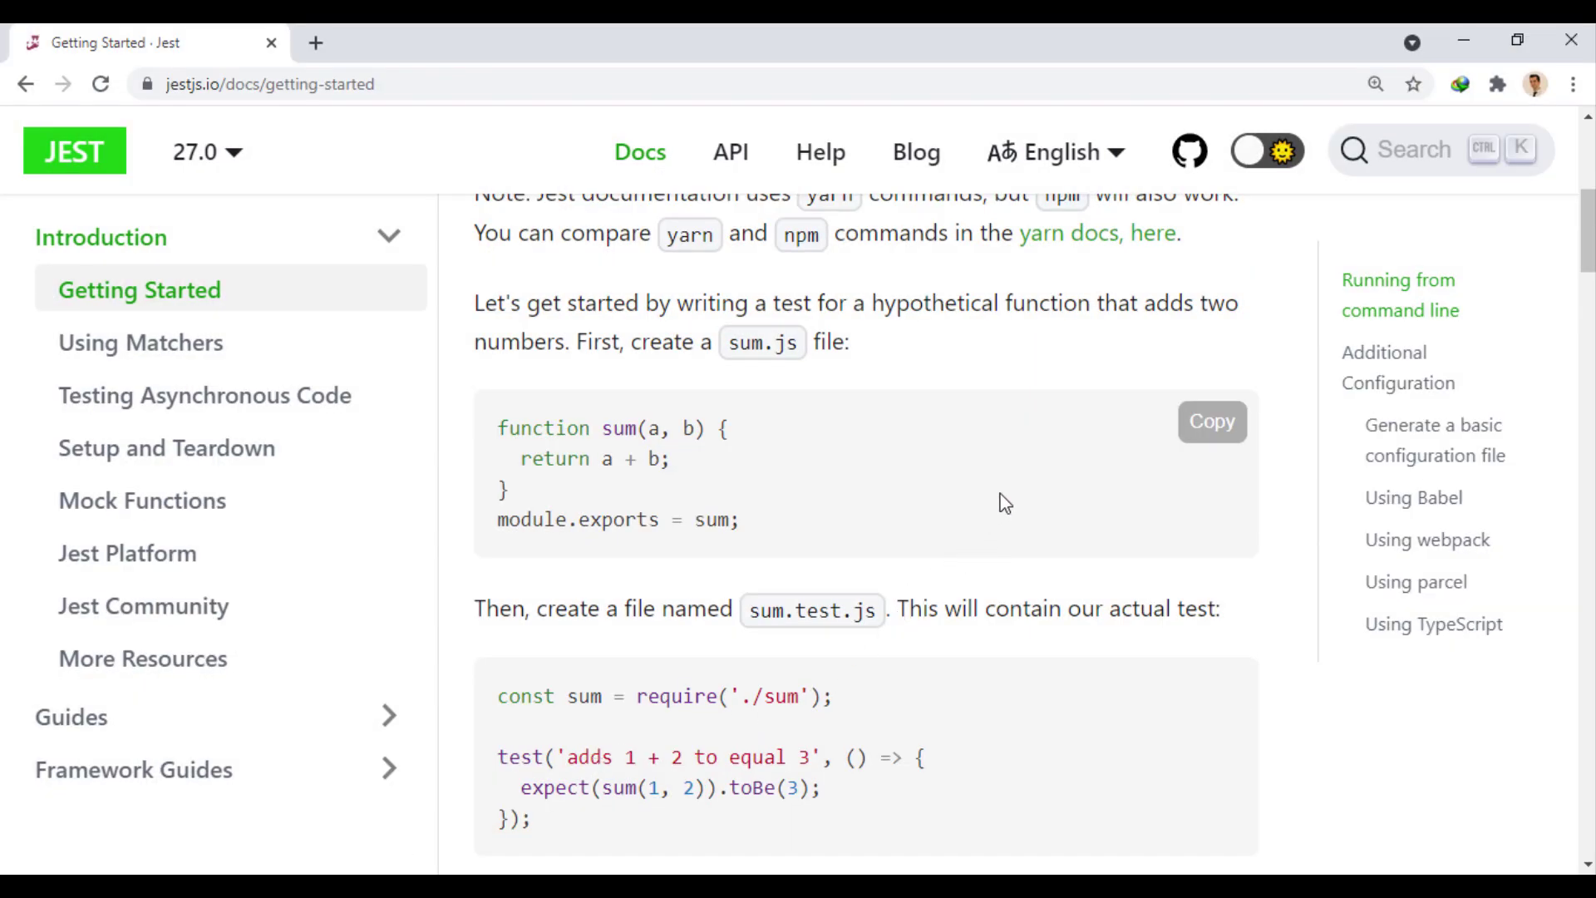
scroll(1005, 503, "down", 2)
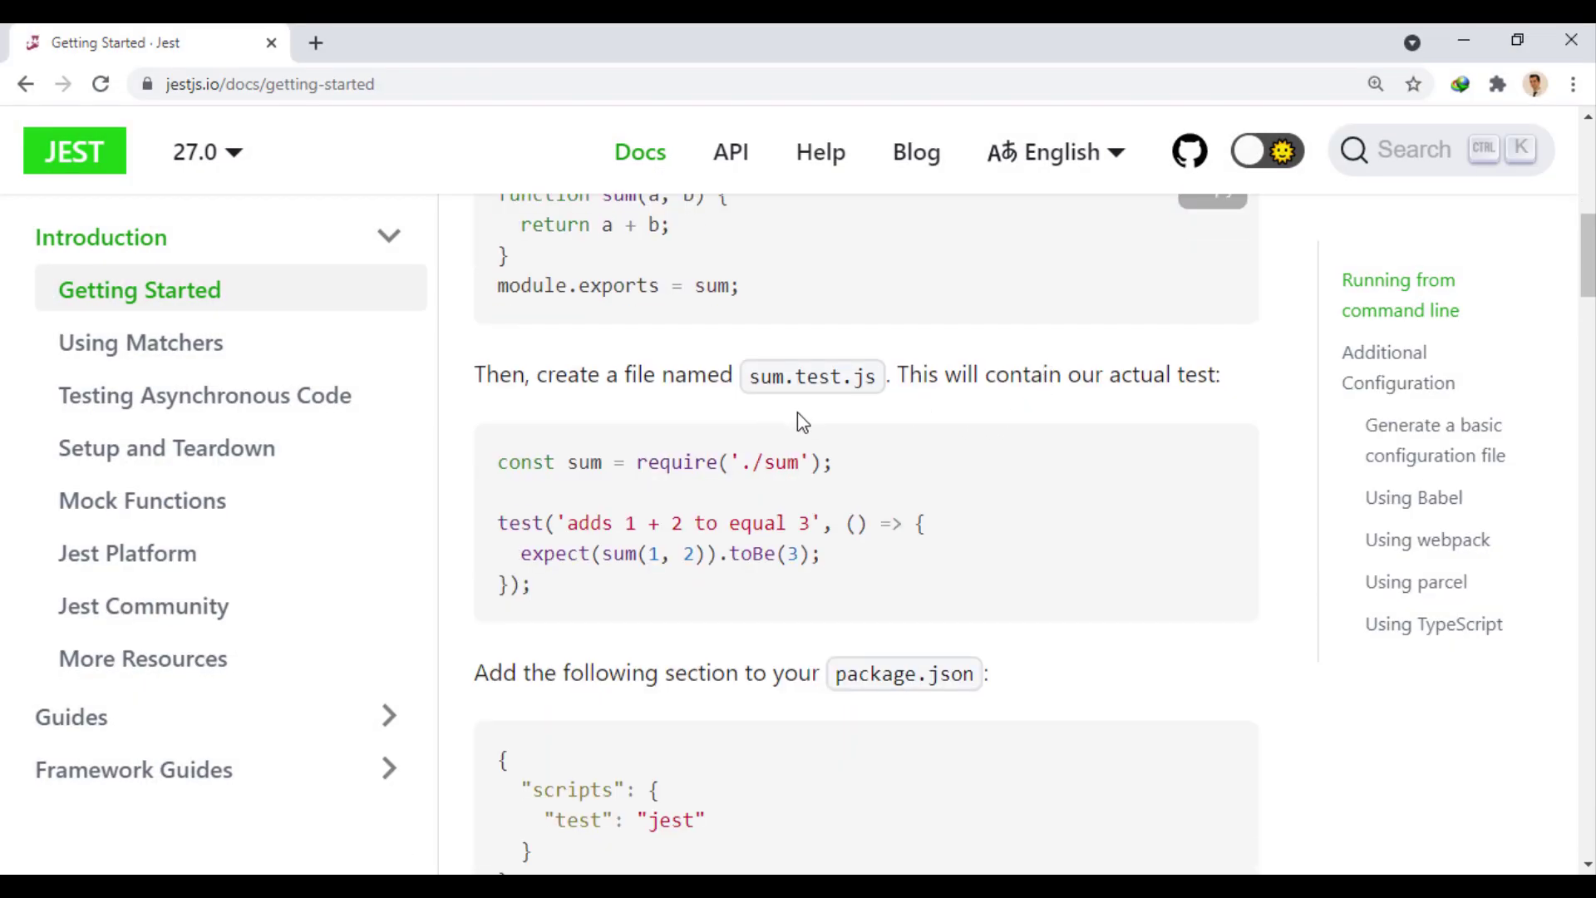
- Copy the name sum.test.js from the docs and create that file in utils
left_click_drag(754, 376, 864, 379)
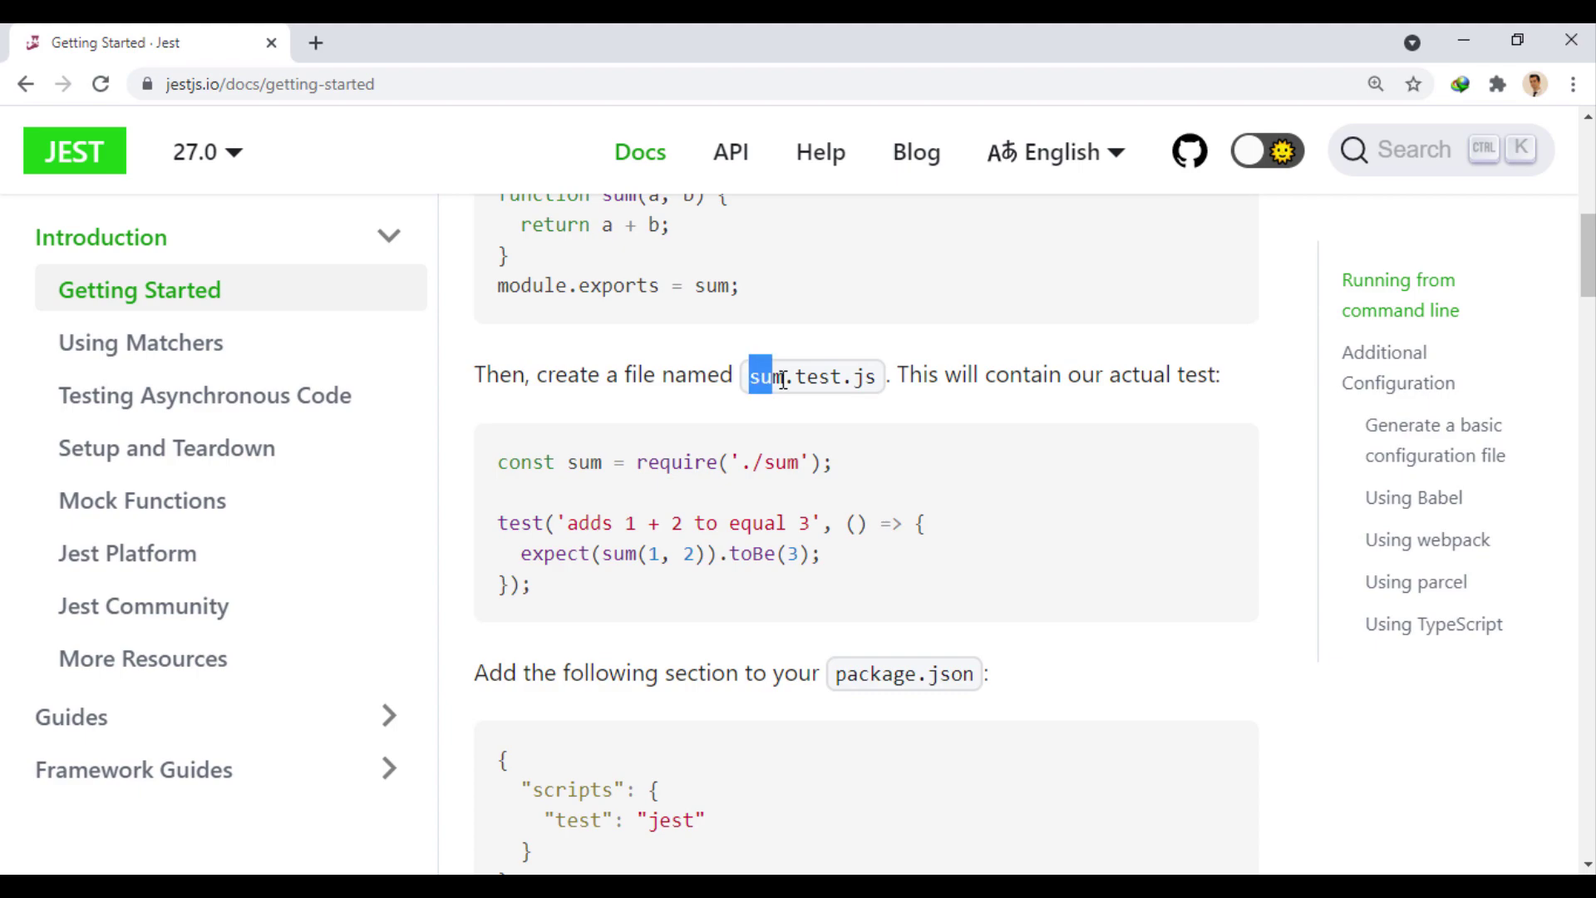
right_click(872, 379)
left_click(912, 400)
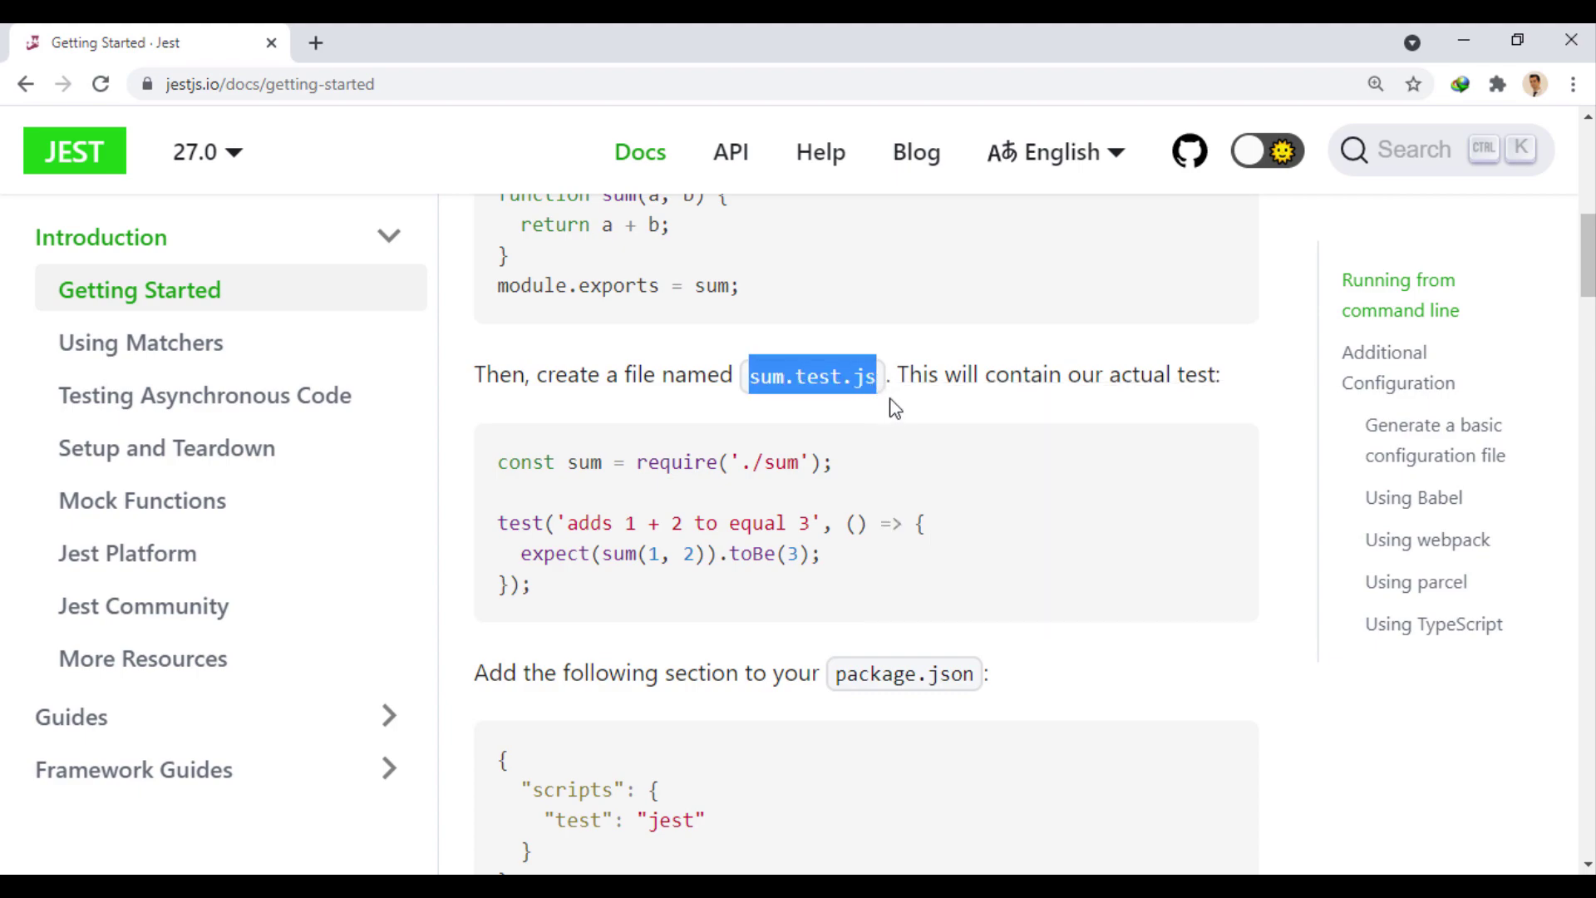
left_click(1276, 213)
left_click(1453, 25)
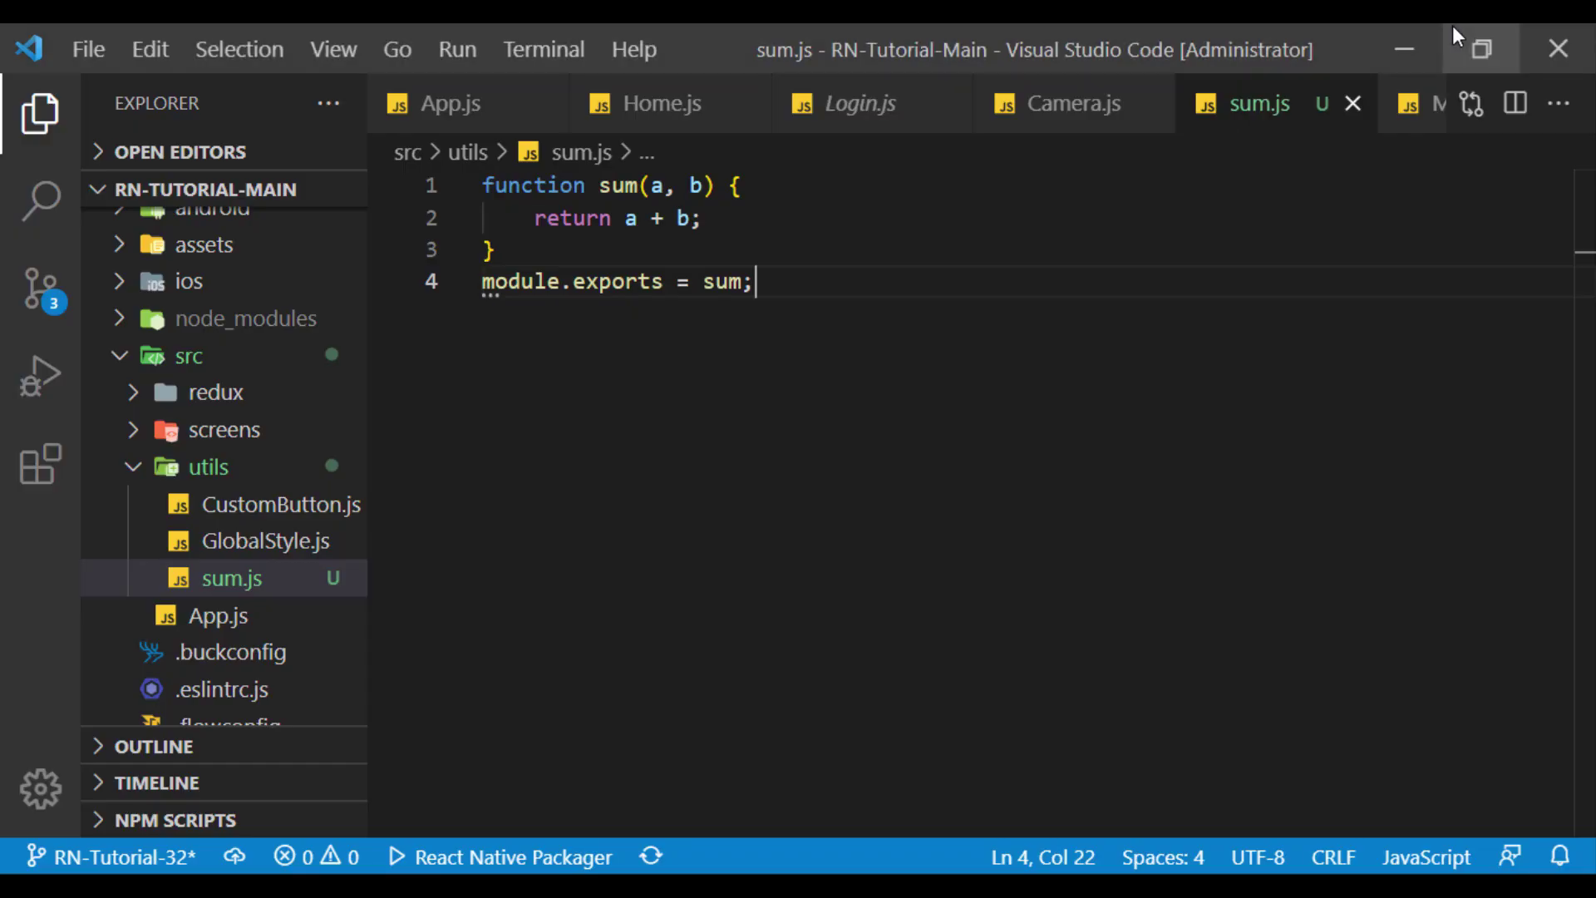
right_click(205, 467)
left_click(314, 268)
key("ctrl+v")
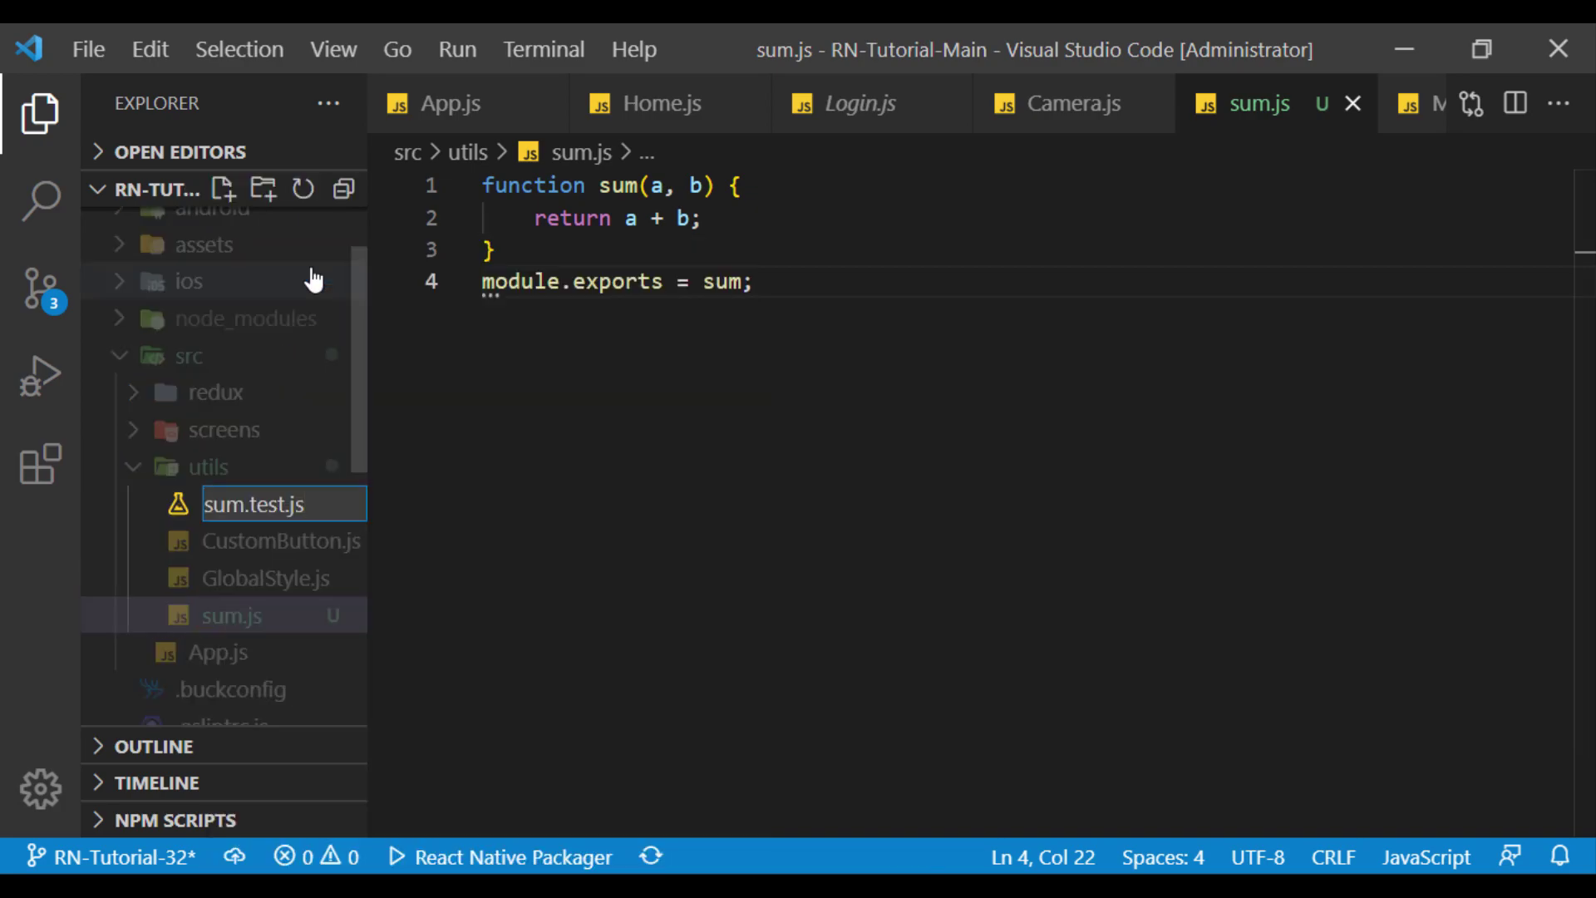
key("Return")
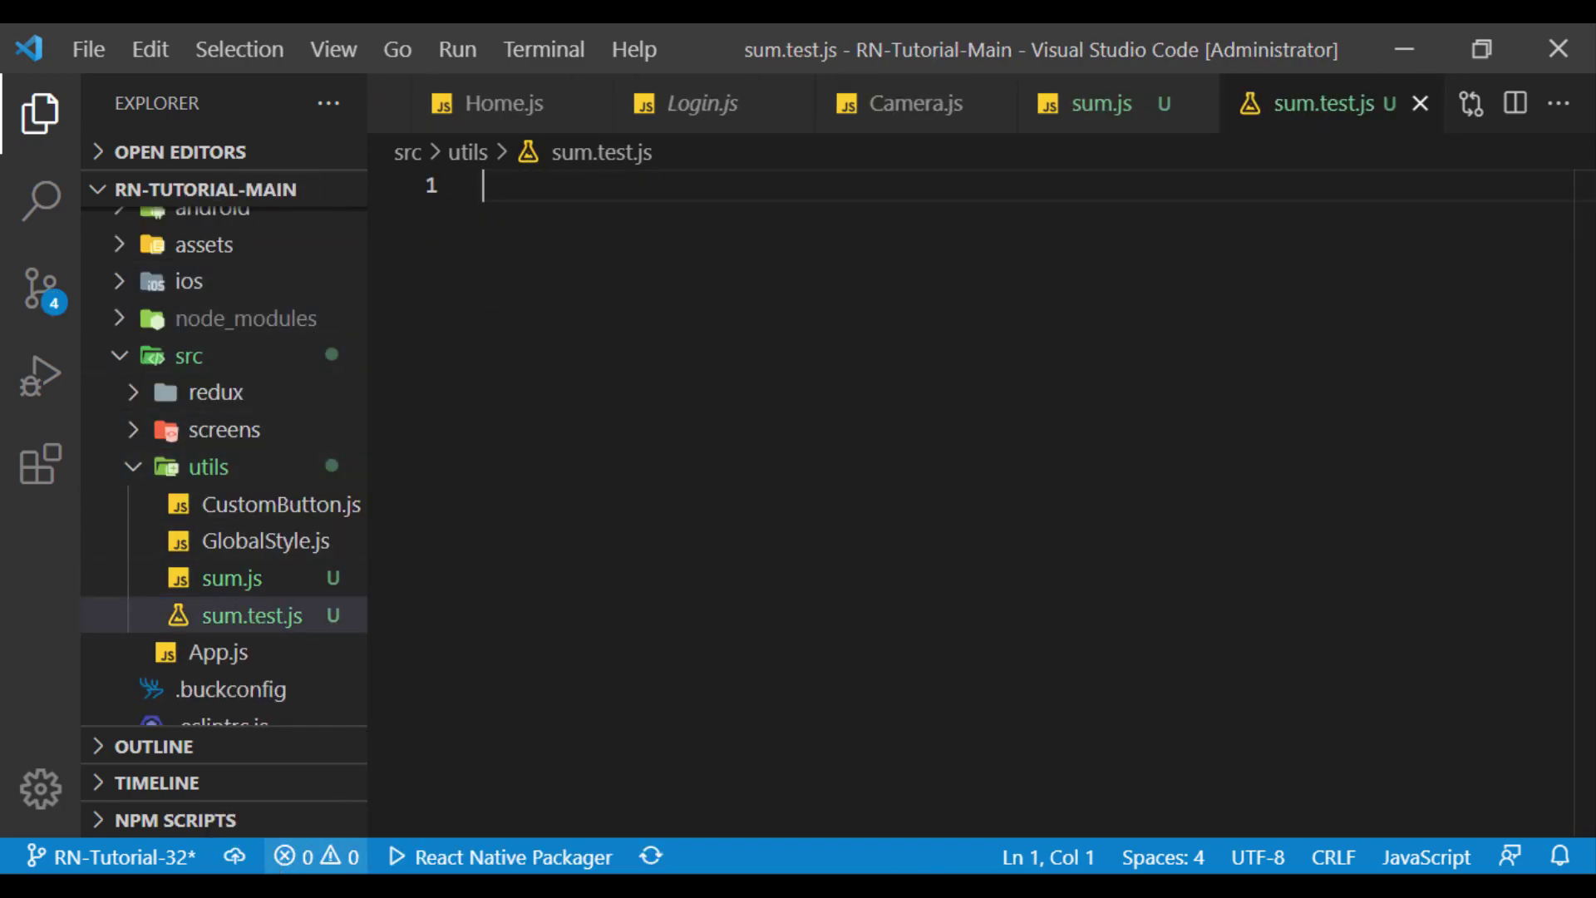
- Paste the docs' sum test code into sum.test.js
key("alt+Tab")
mouse_move(737, 544)
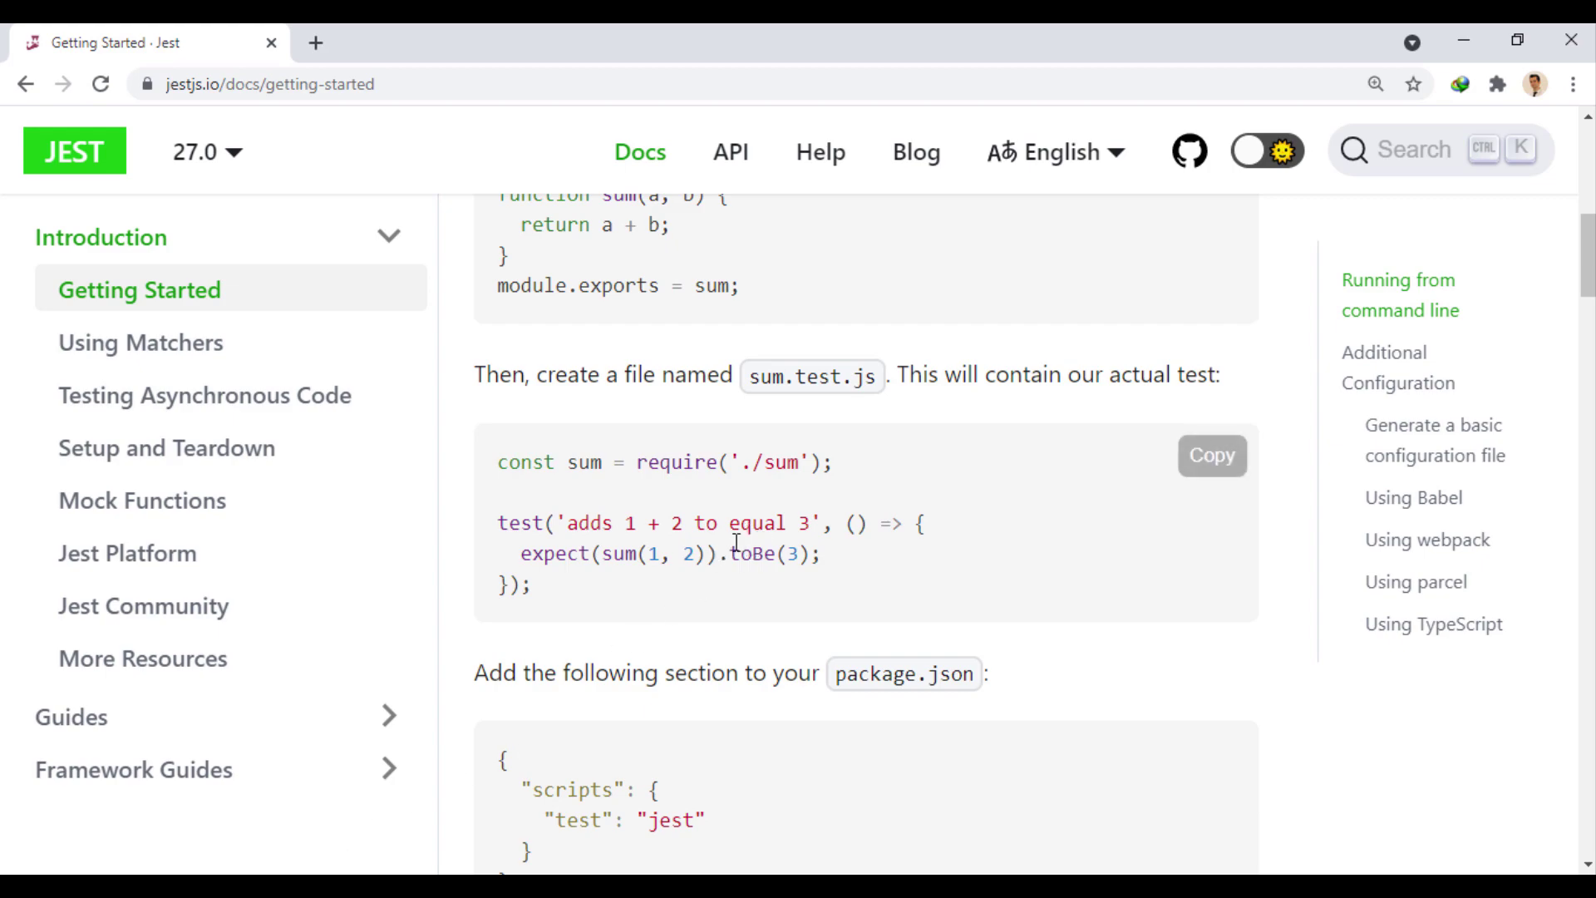
left_click(1202, 457)
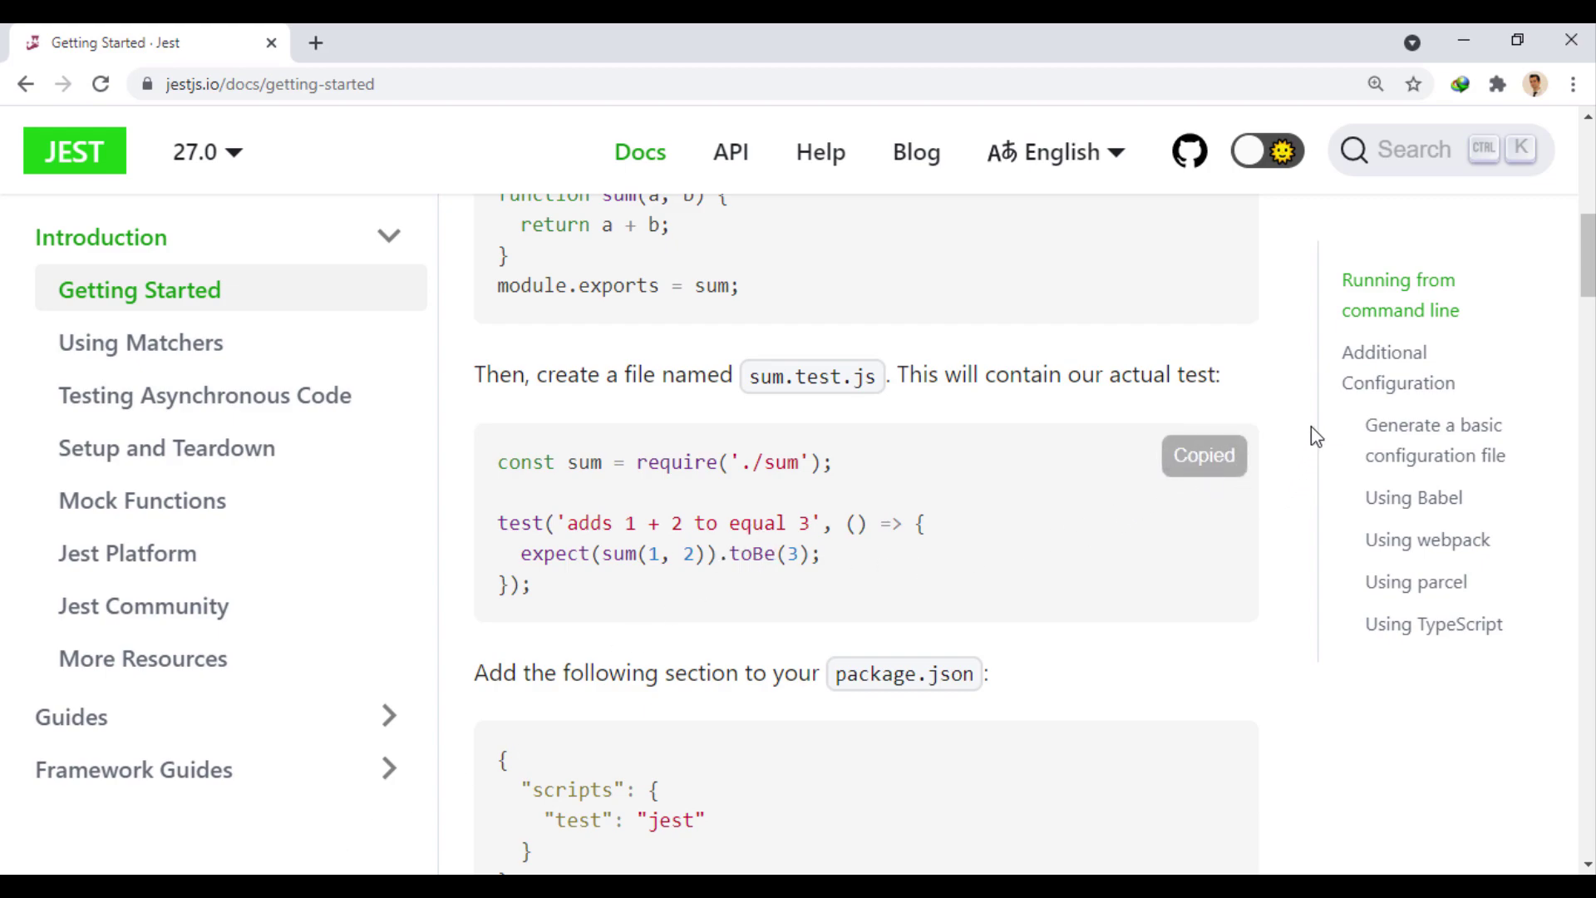
left_click(1463, 42)
key("ctrl+v")
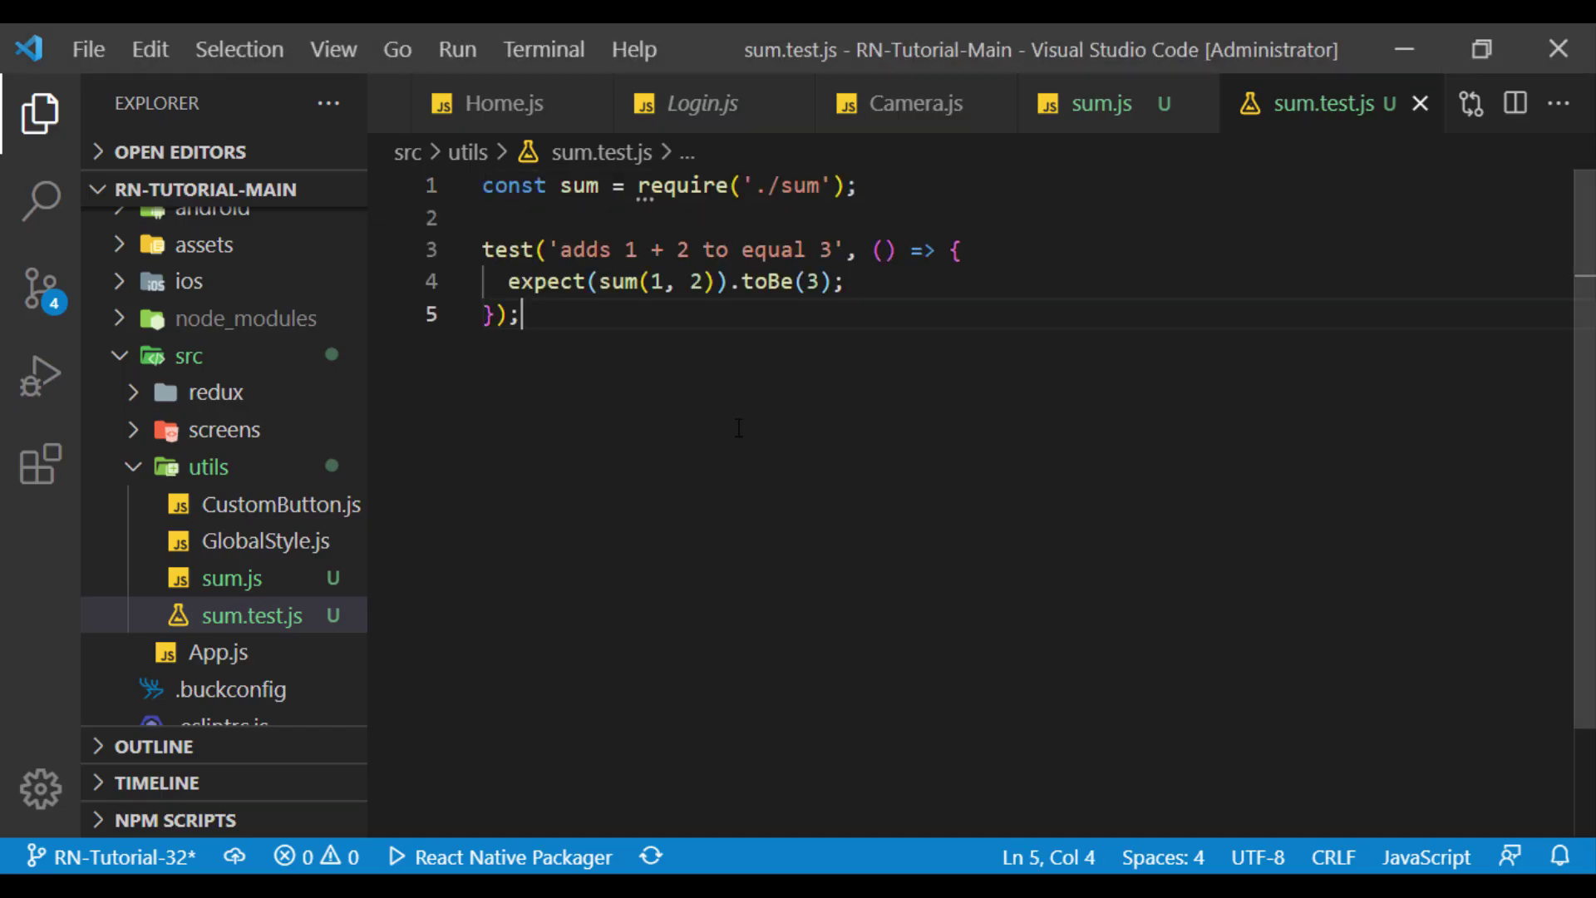
- Highlight the require line, test description and sum call to explain the test
left_click(486, 184)
left_click_drag(486, 184, 858, 185)
left_click(485, 184)
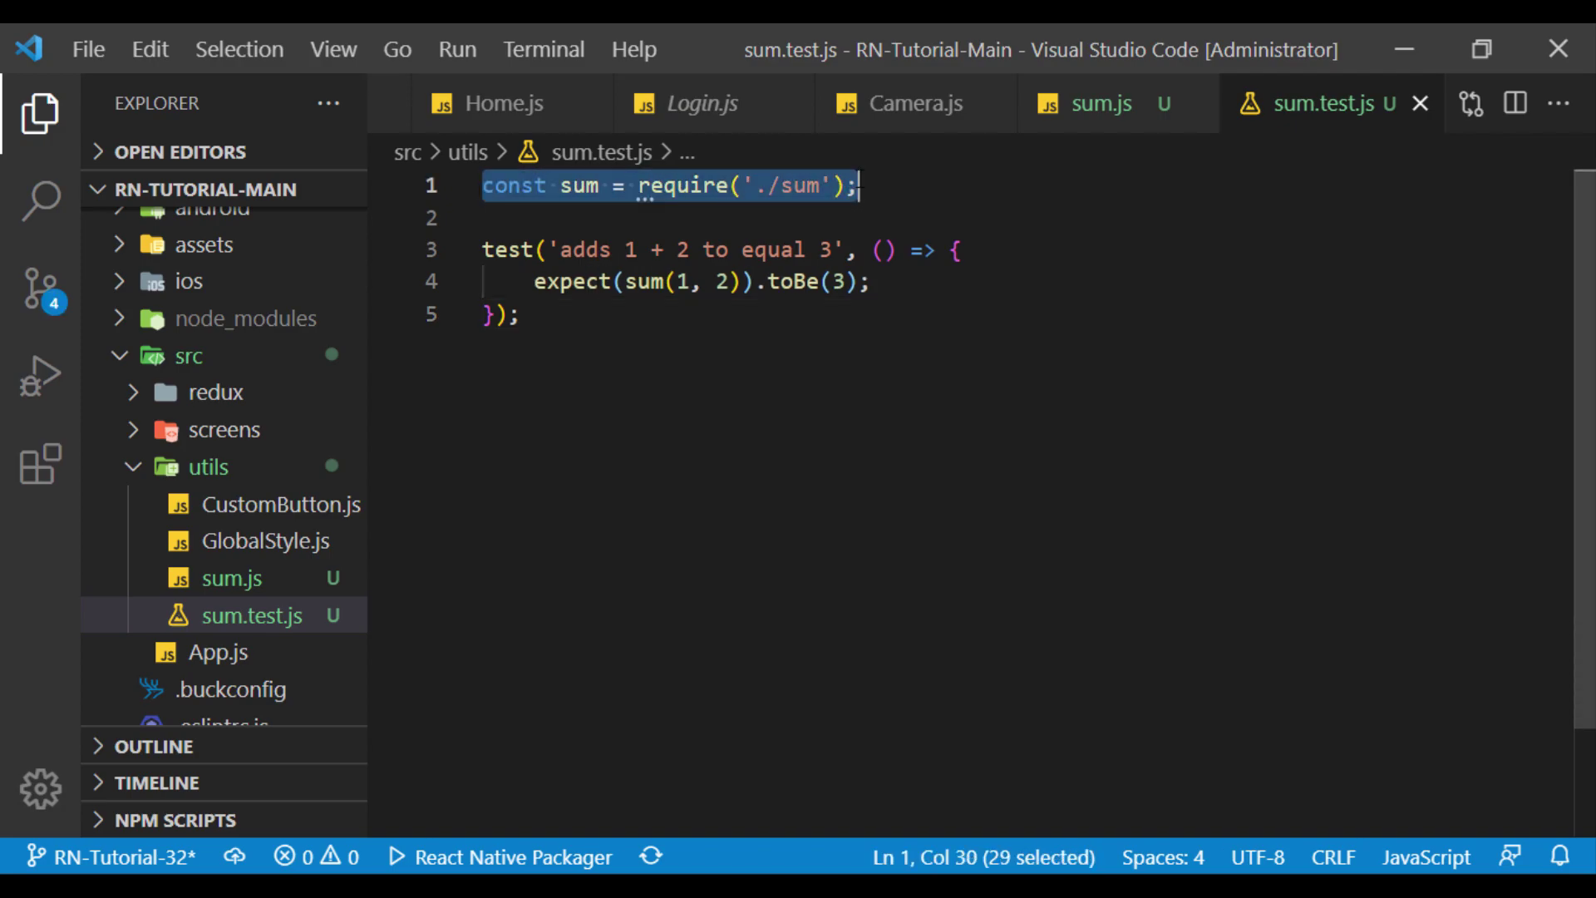
left_click(904, 197)
left_click_drag(560, 250, 834, 249)
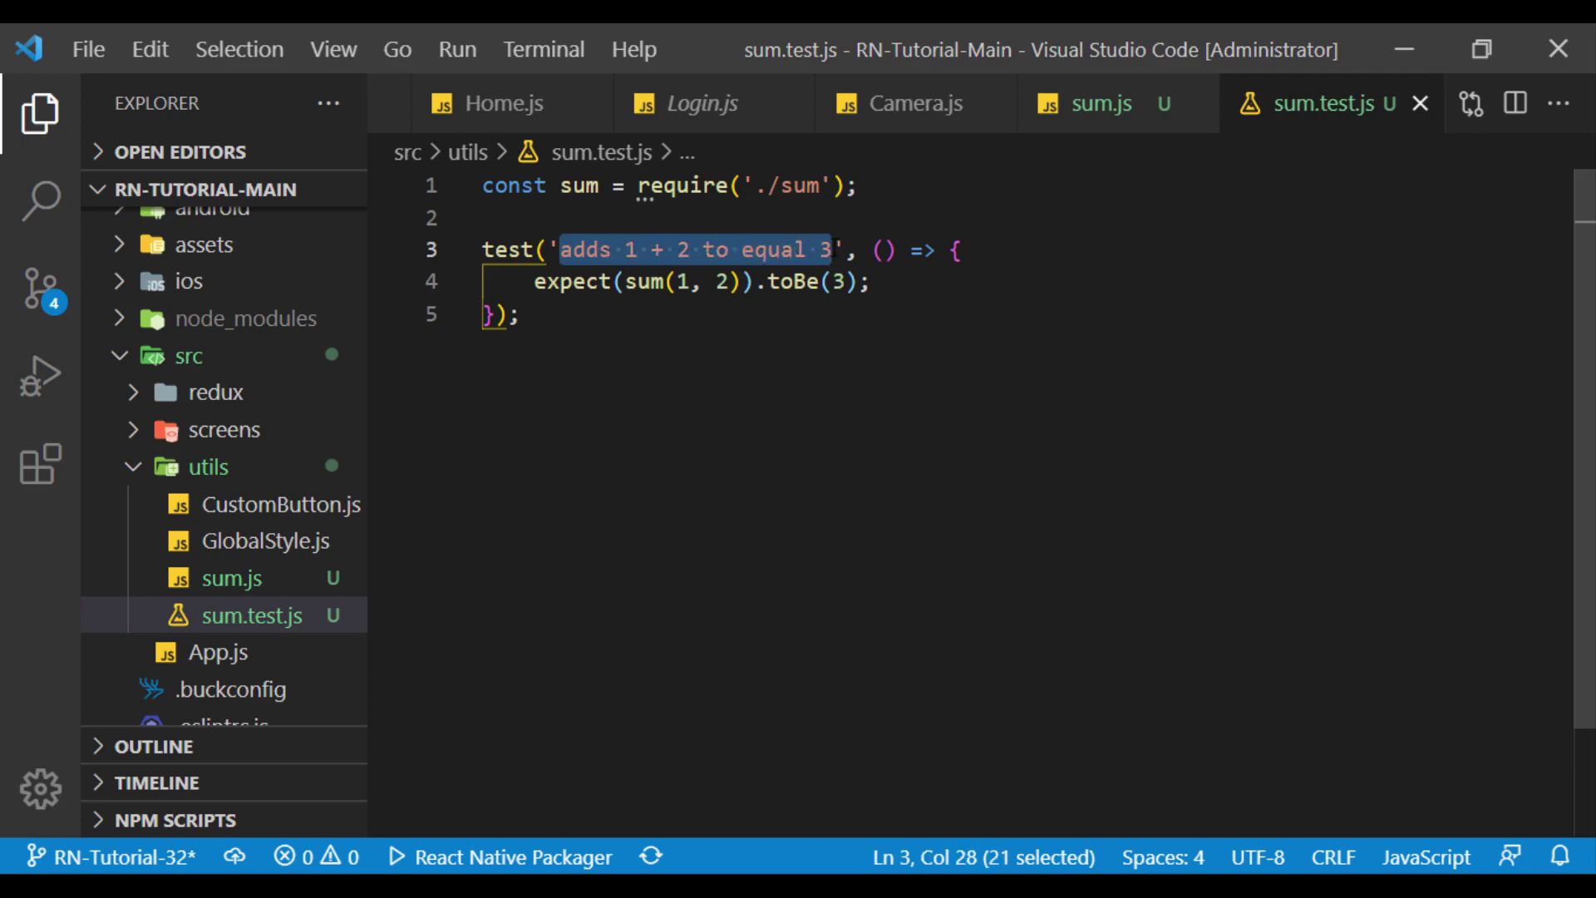
left_click(973, 273)
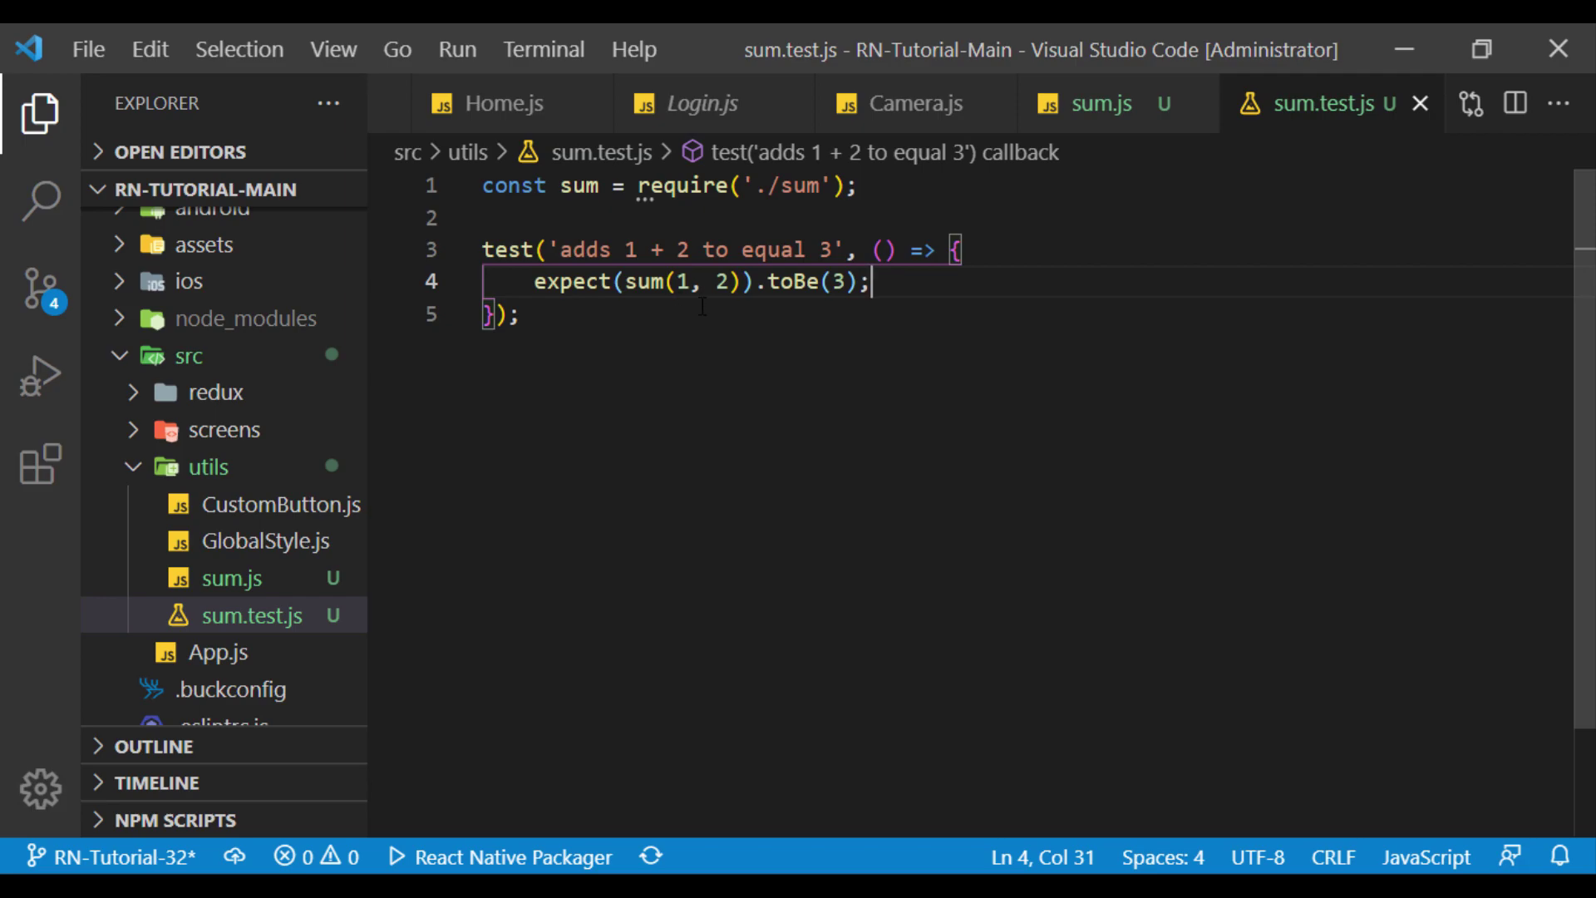
left_click(650, 283)
double_click(650, 282)
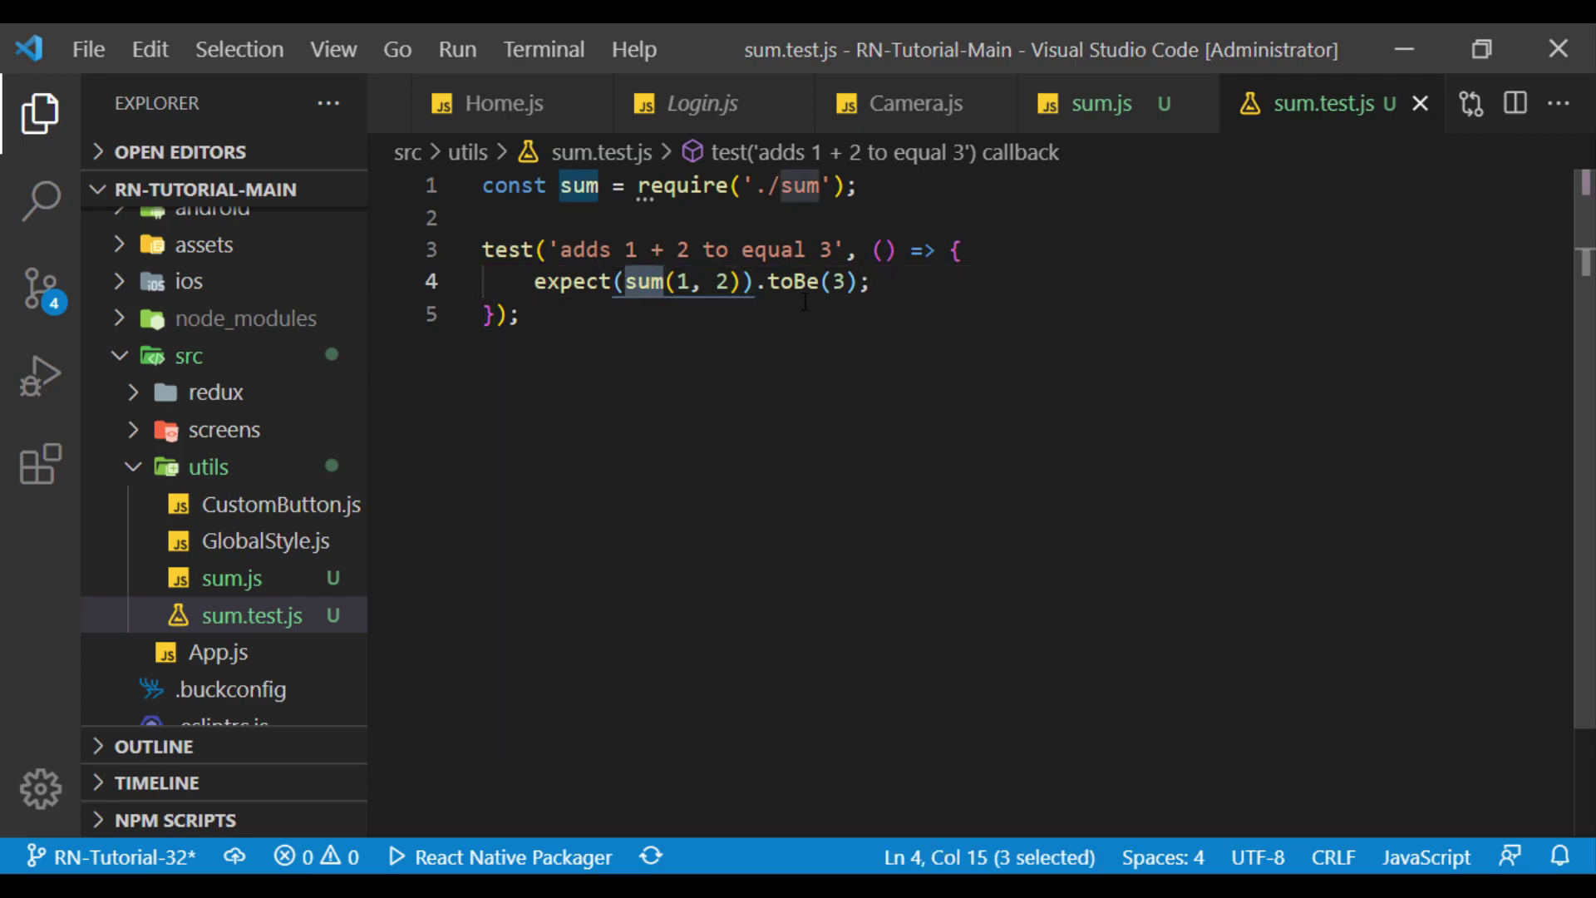
left_click(884, 290)
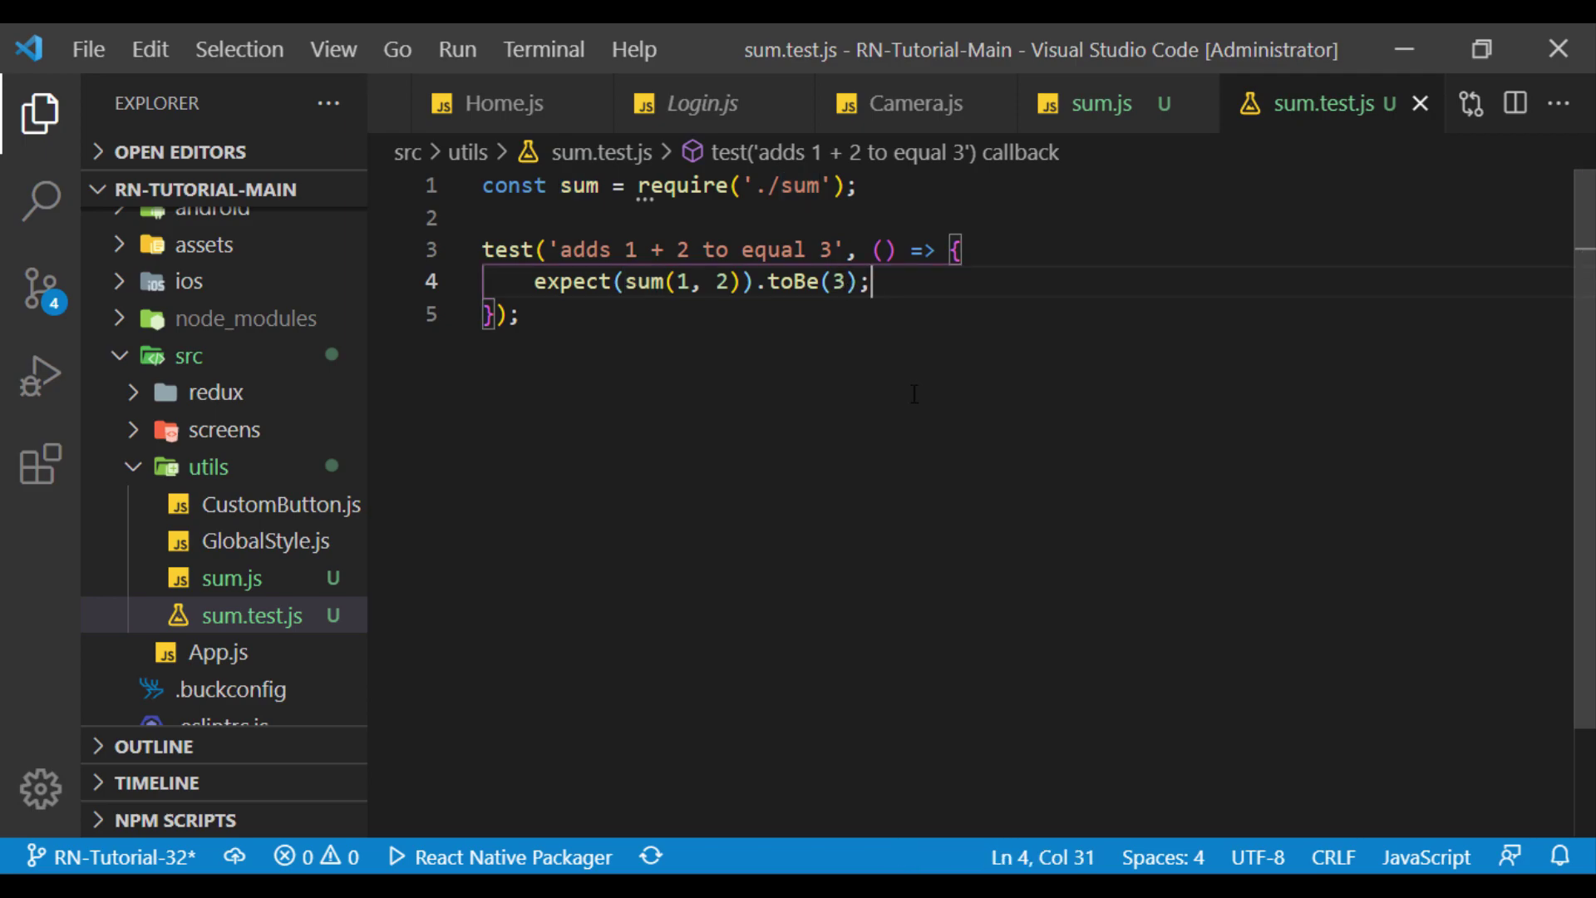
- Confirm package.json's "test": "jest" script, then open __tests__/App-test.js
left_click(346, 874)
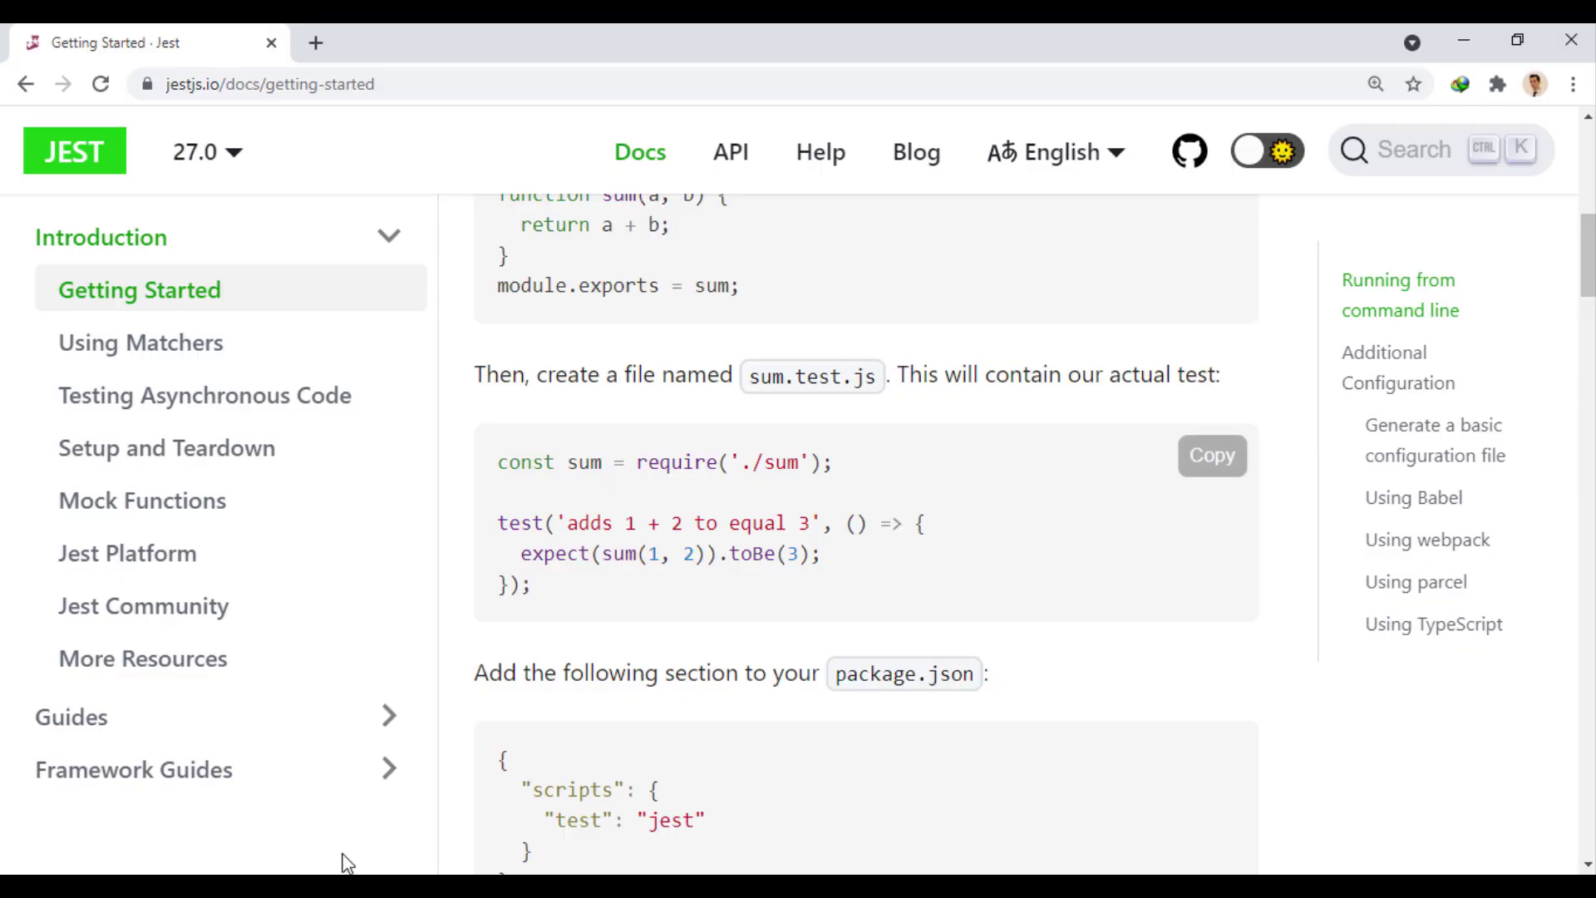
scroll(874, 624, "down", 1)
scroll(1011, 403, "down", 1)
scroll(1044, 374, "down", 1)
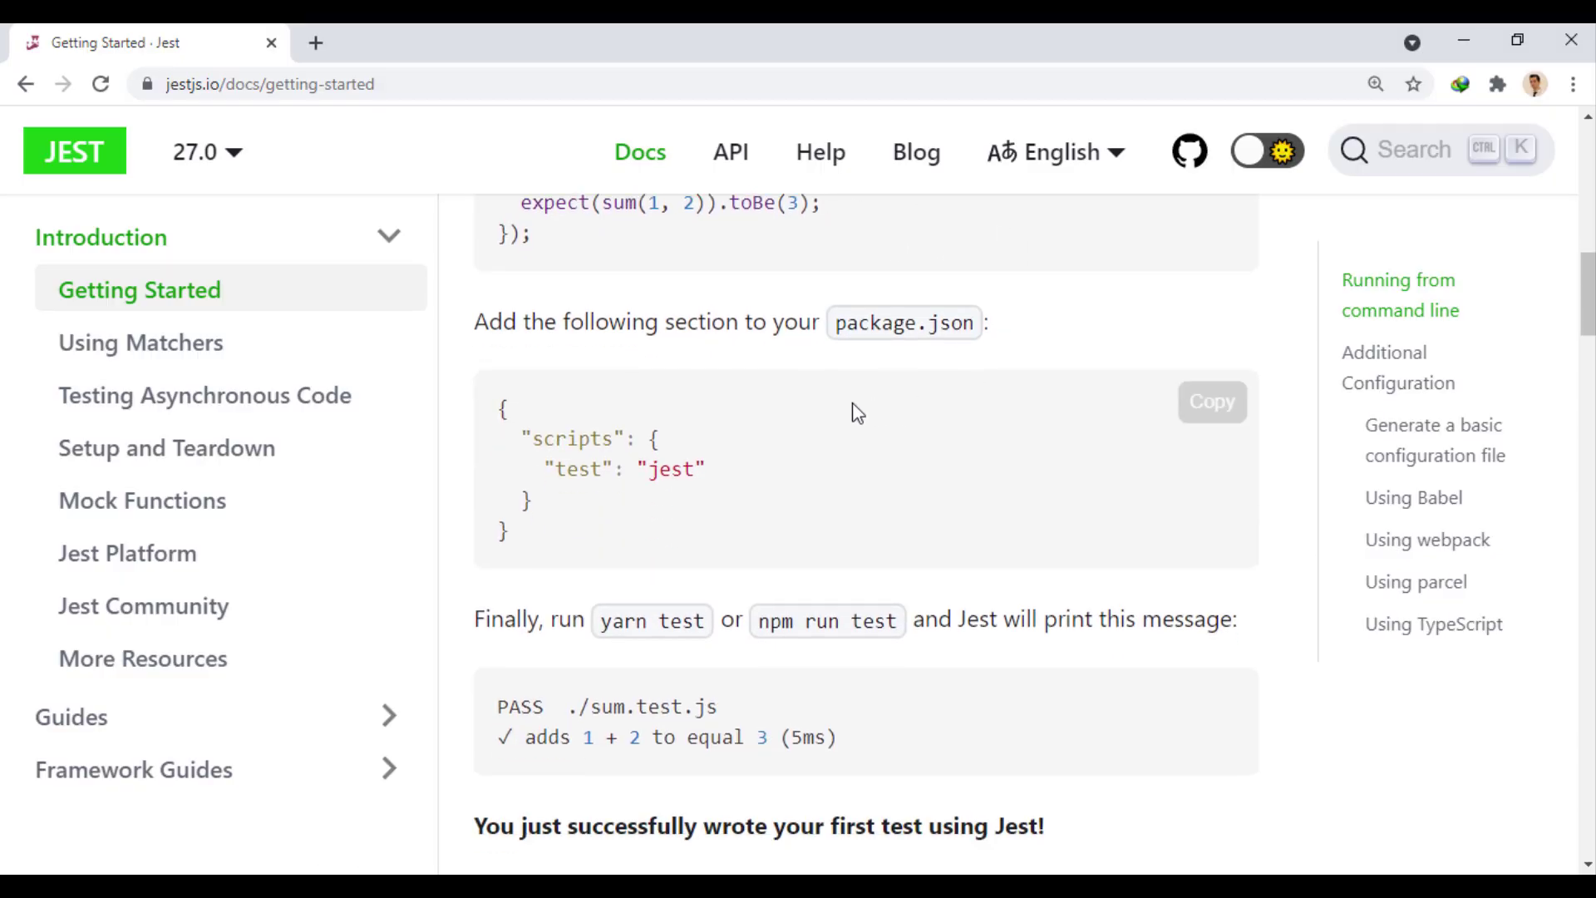
mouse_move(749, 474)
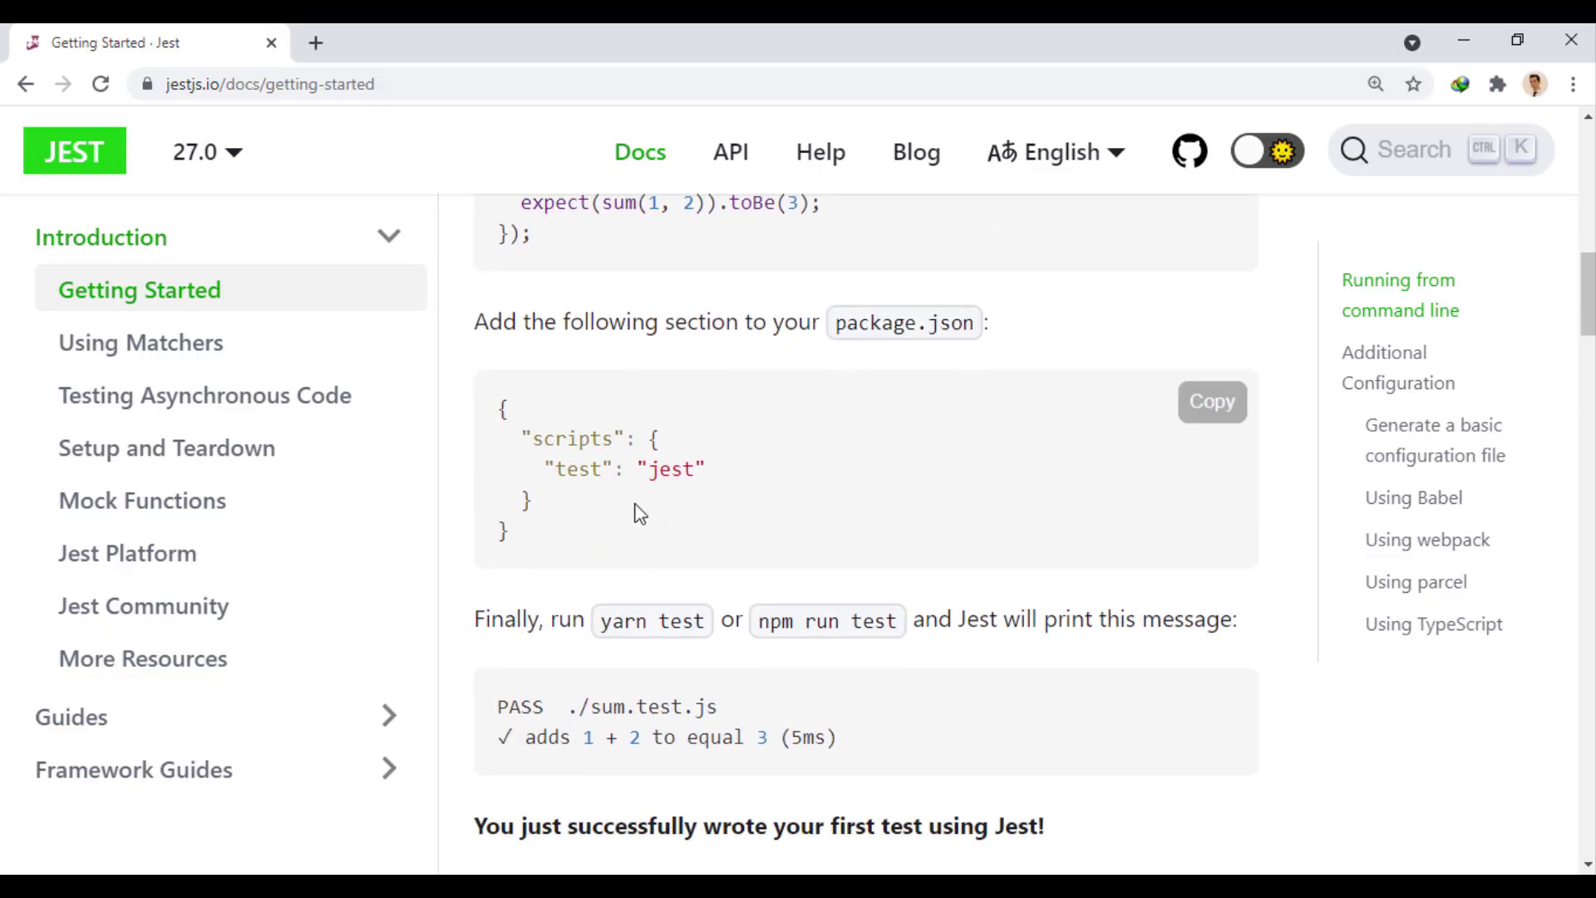
left_click(1465, 40)
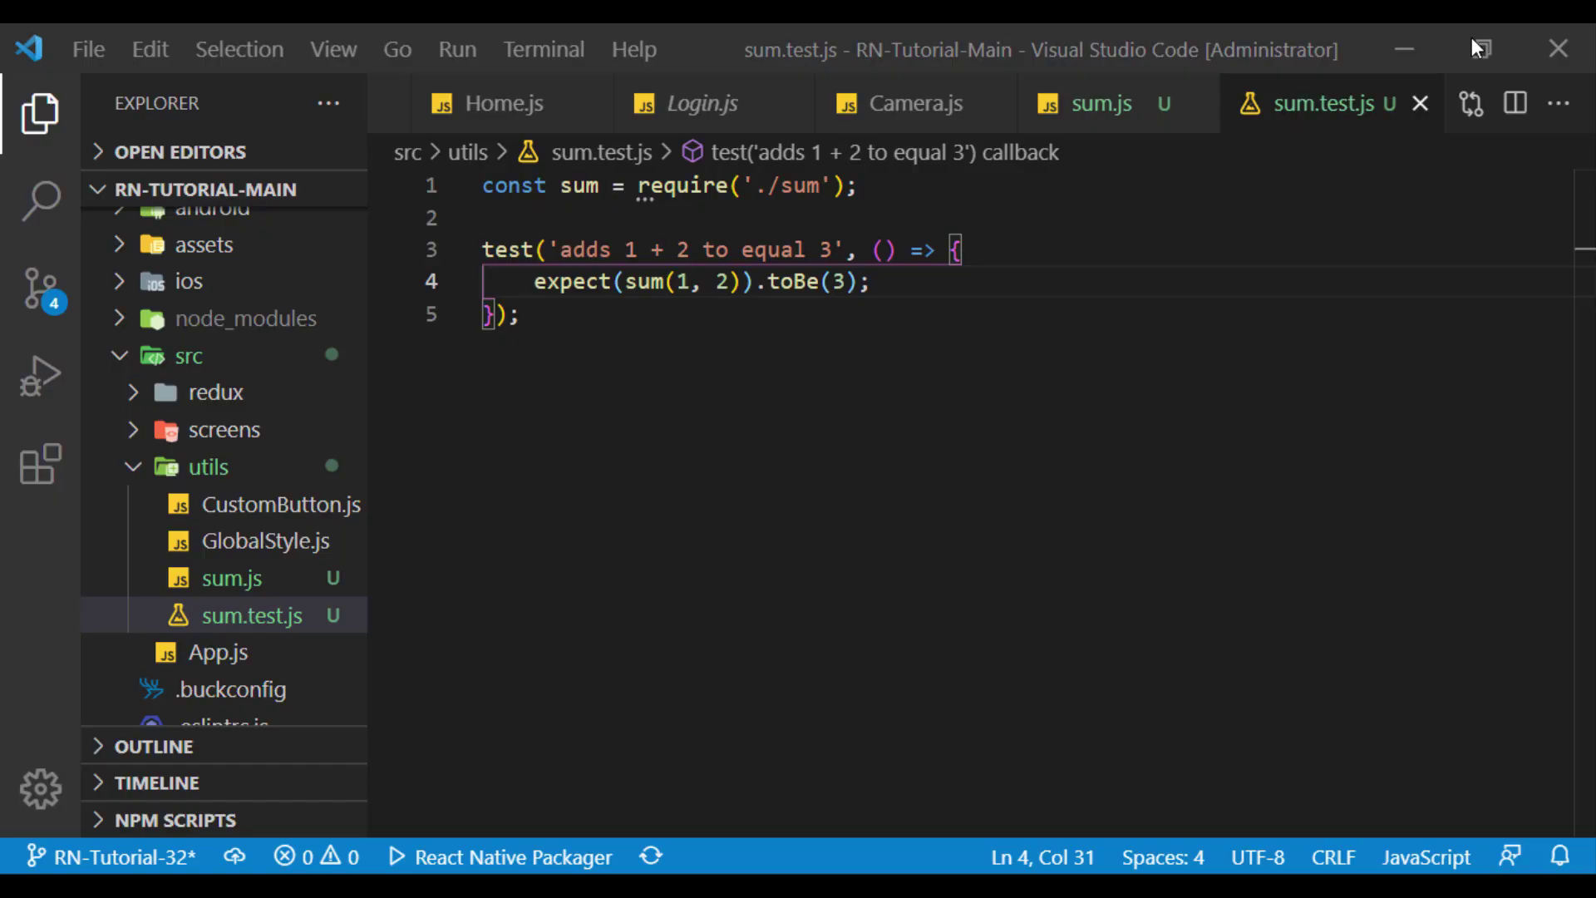
left_click(239, 561)
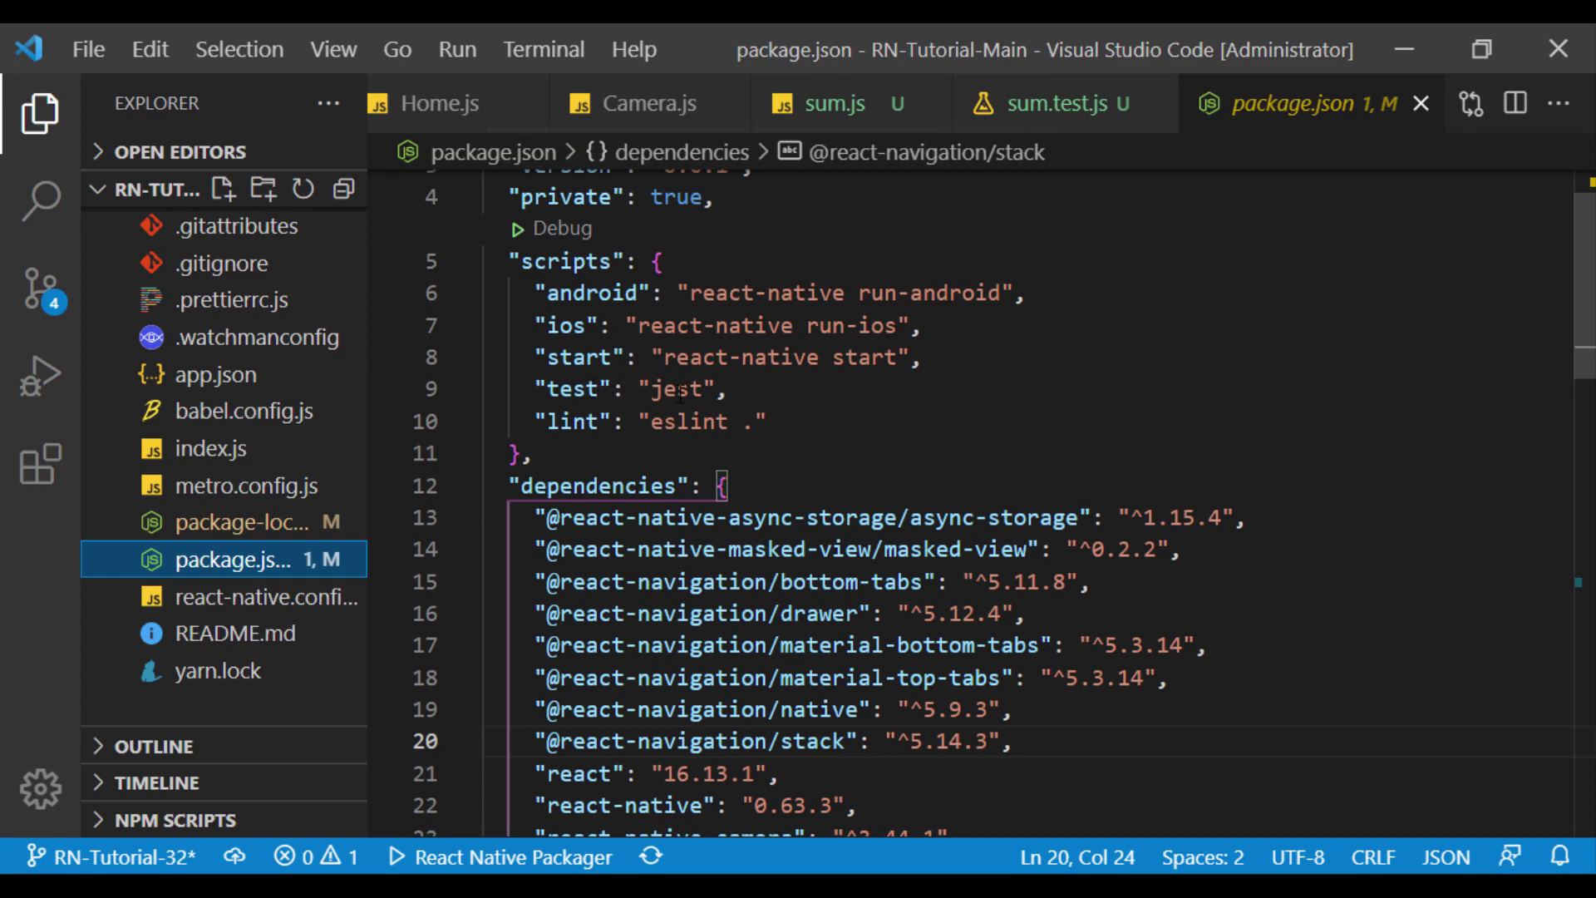
left_click(745, 392)
left_click_drag(728, 389, 536, 392)
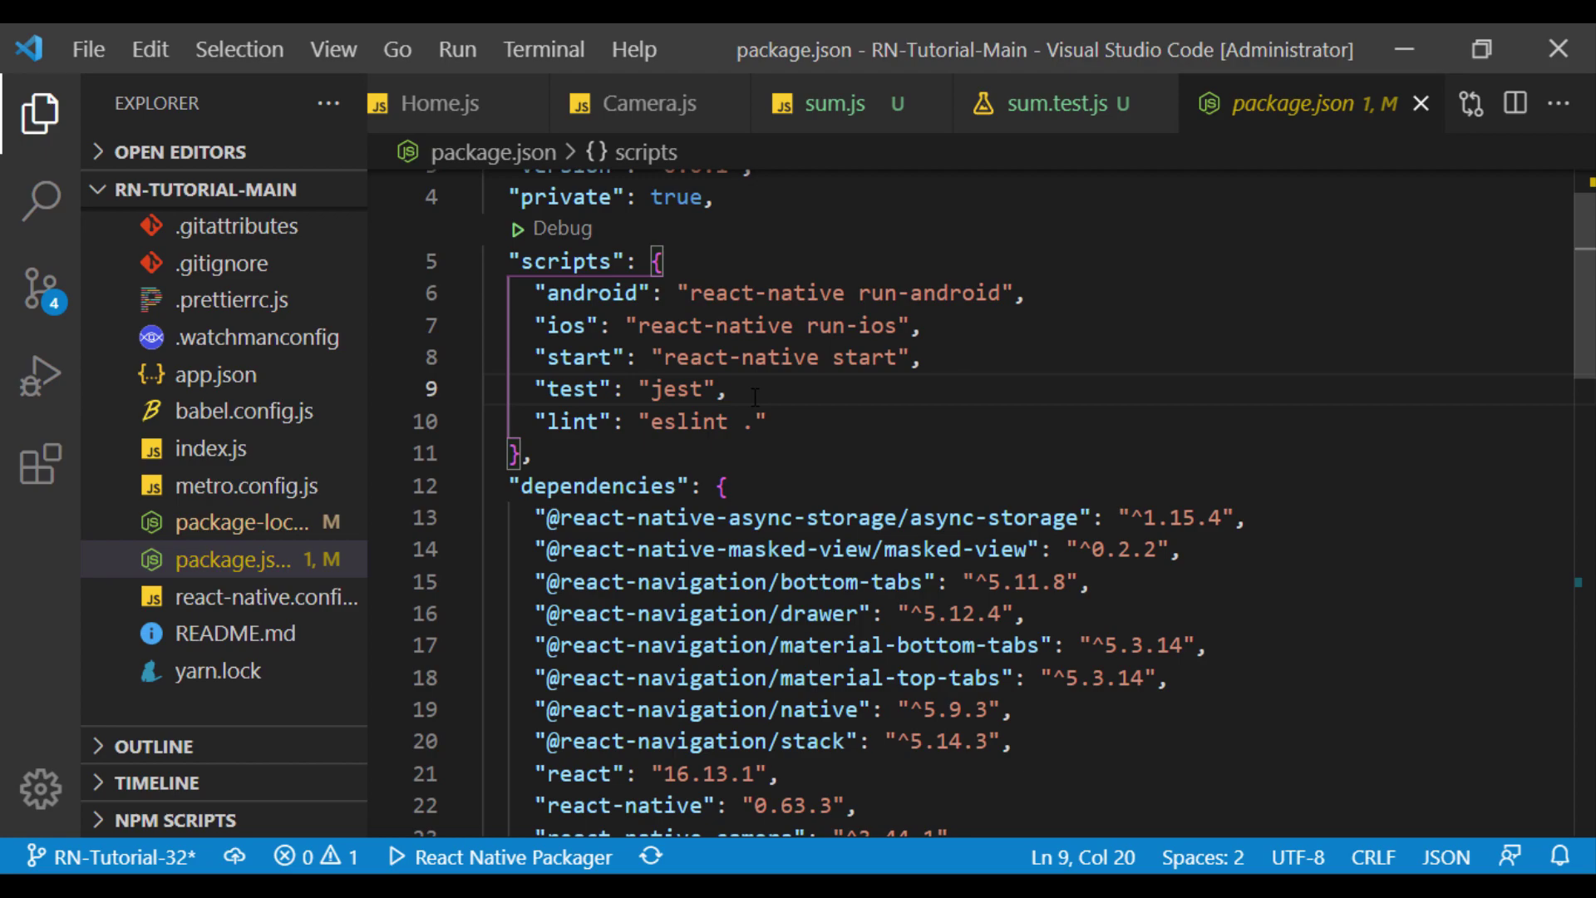
scroll(208, 533, "up", 3)
scroll(209, 533, "up", 2)
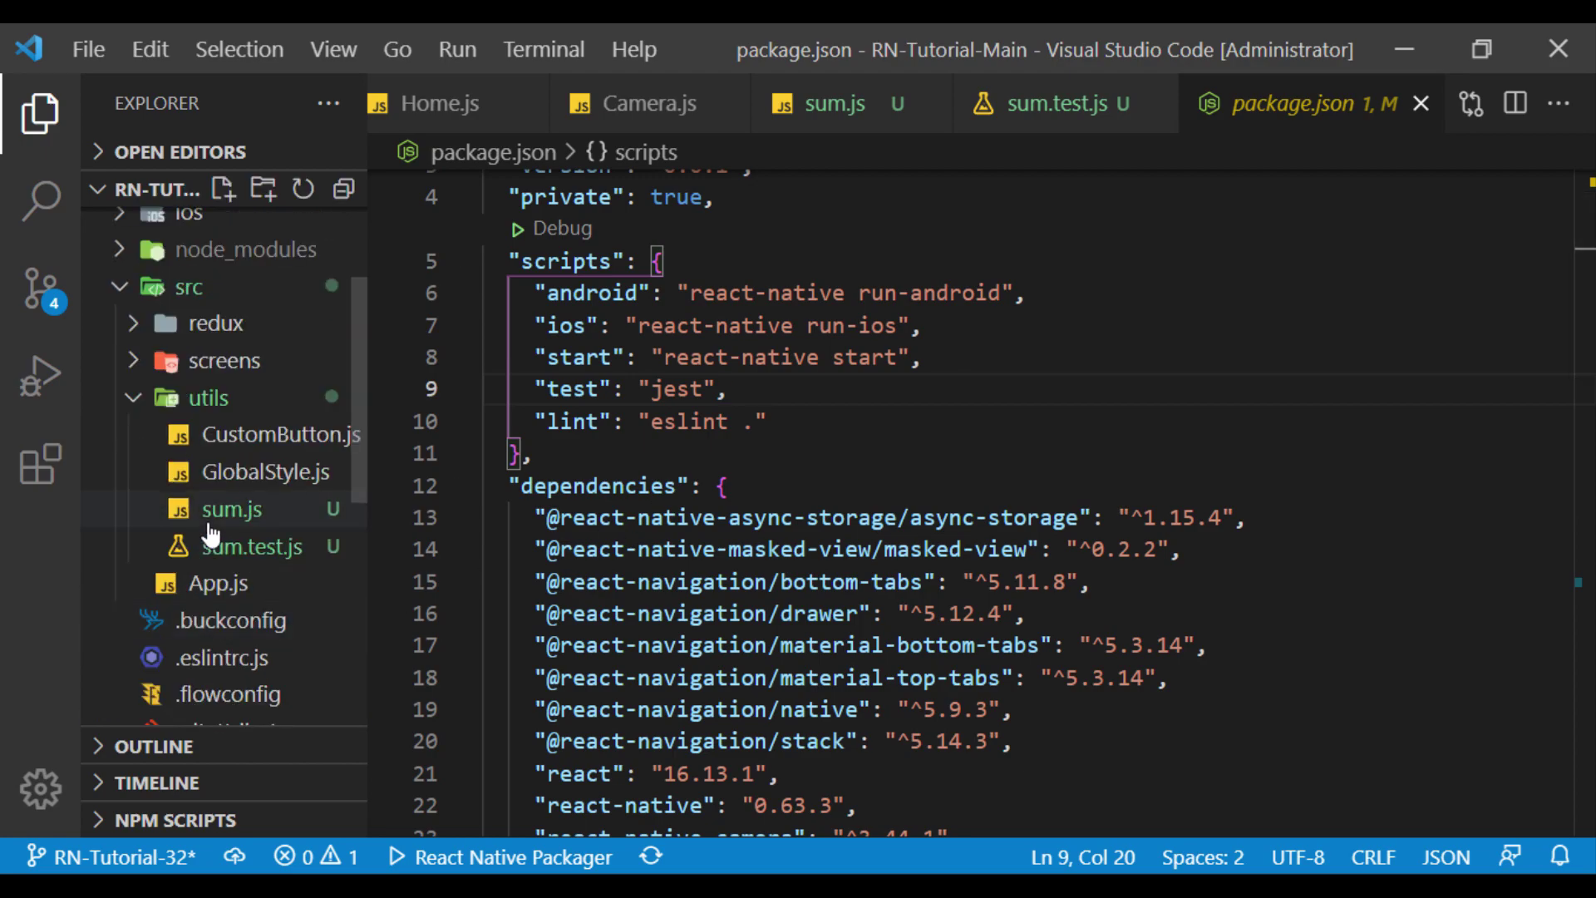
scroll(208, 533, "up", 1)
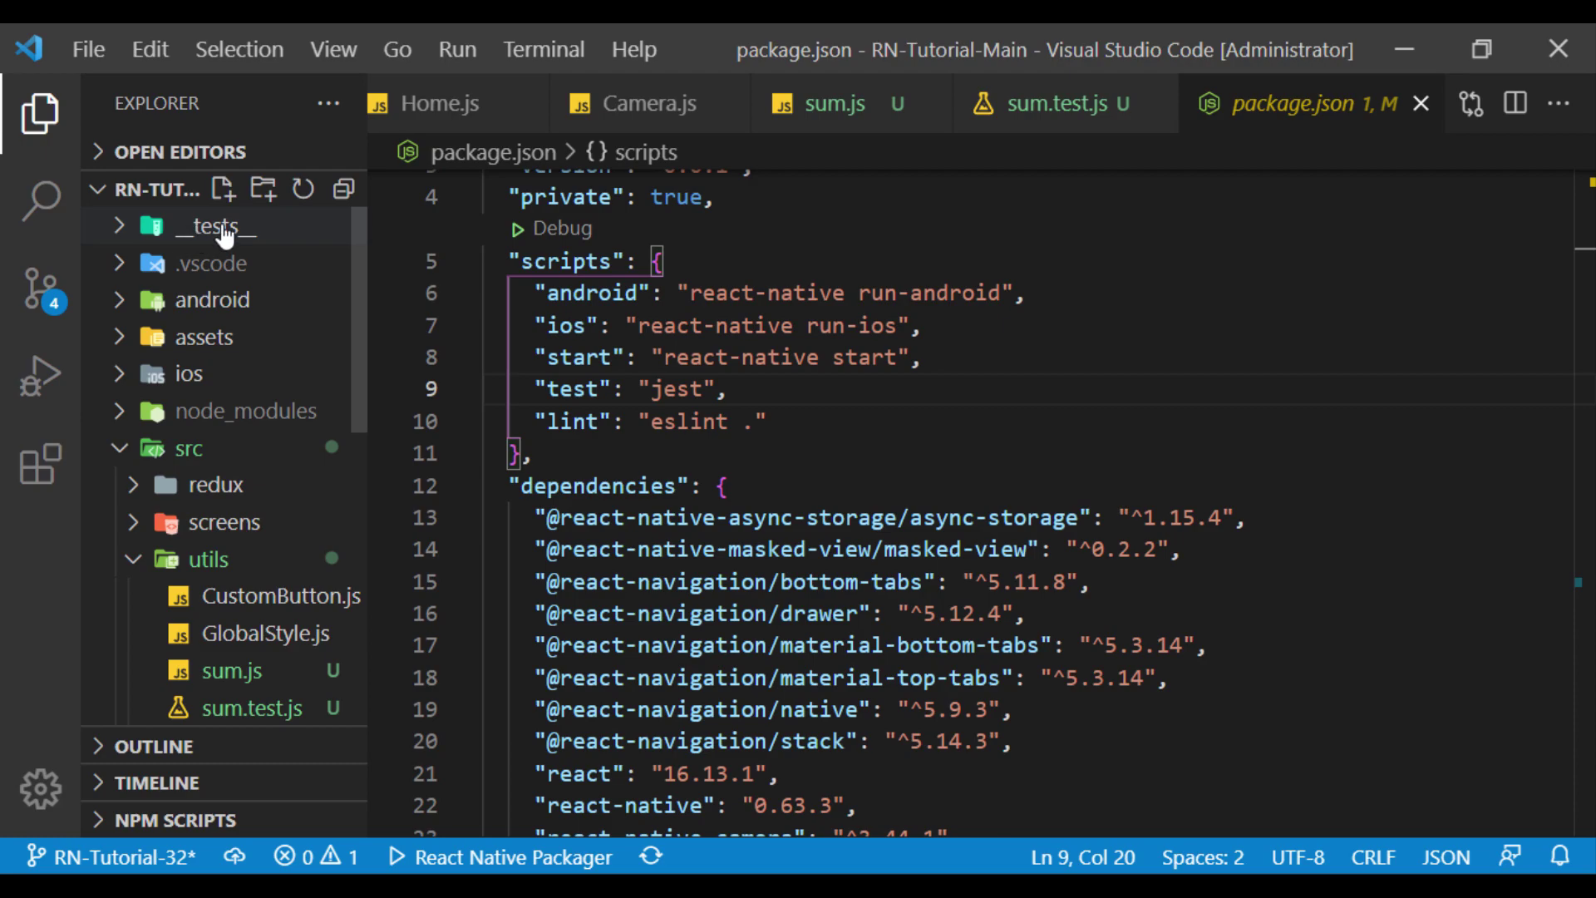
left_click(122, 227)
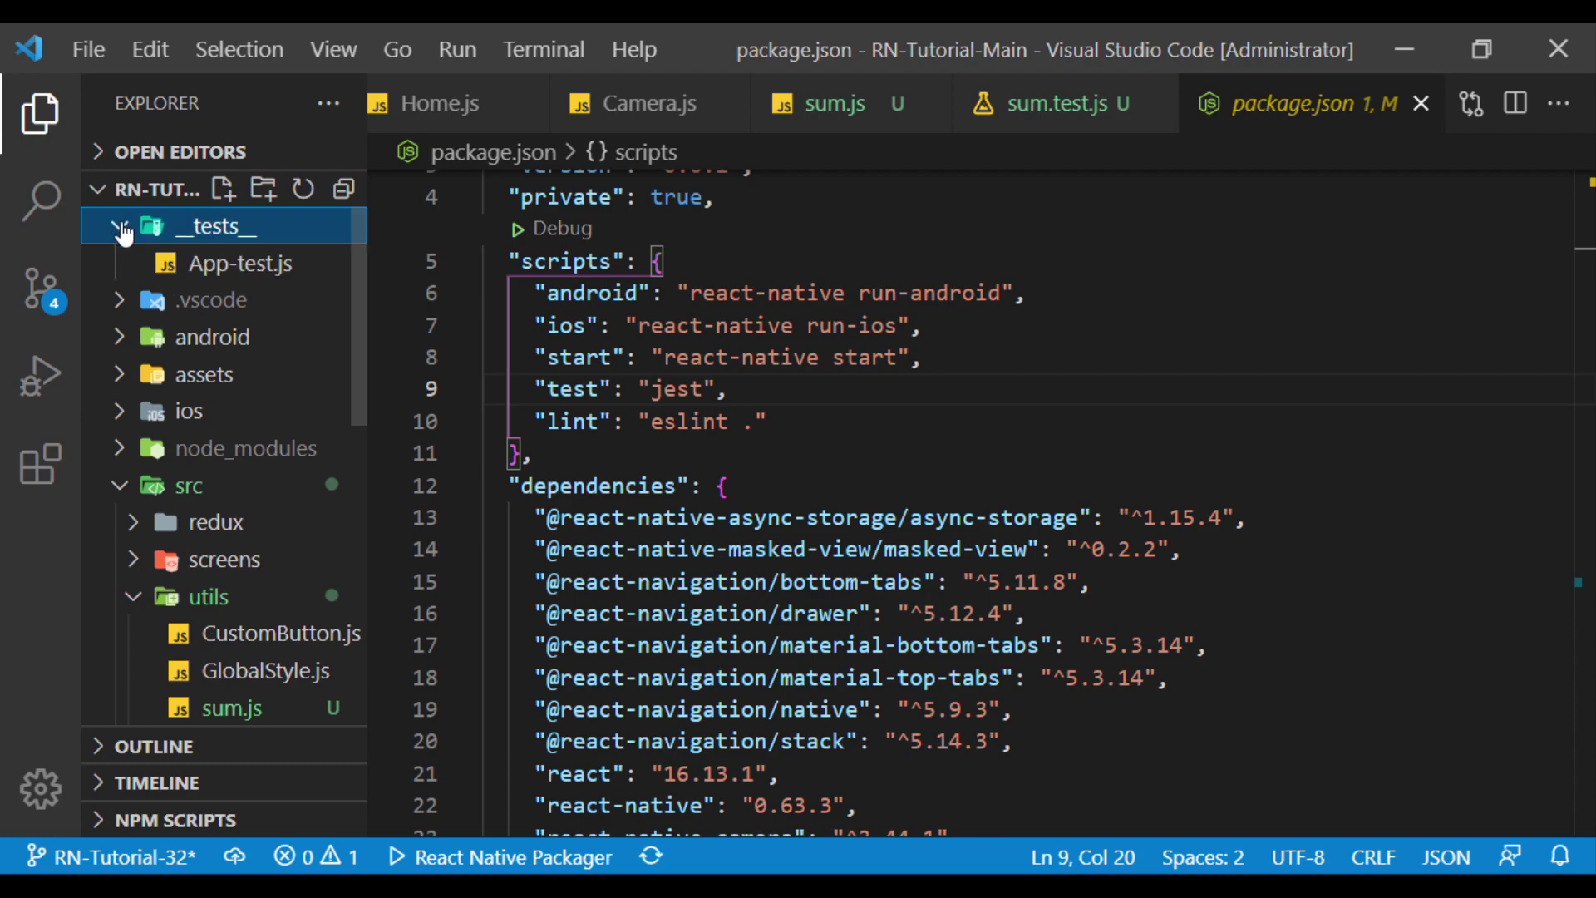
left_click(209, 265)
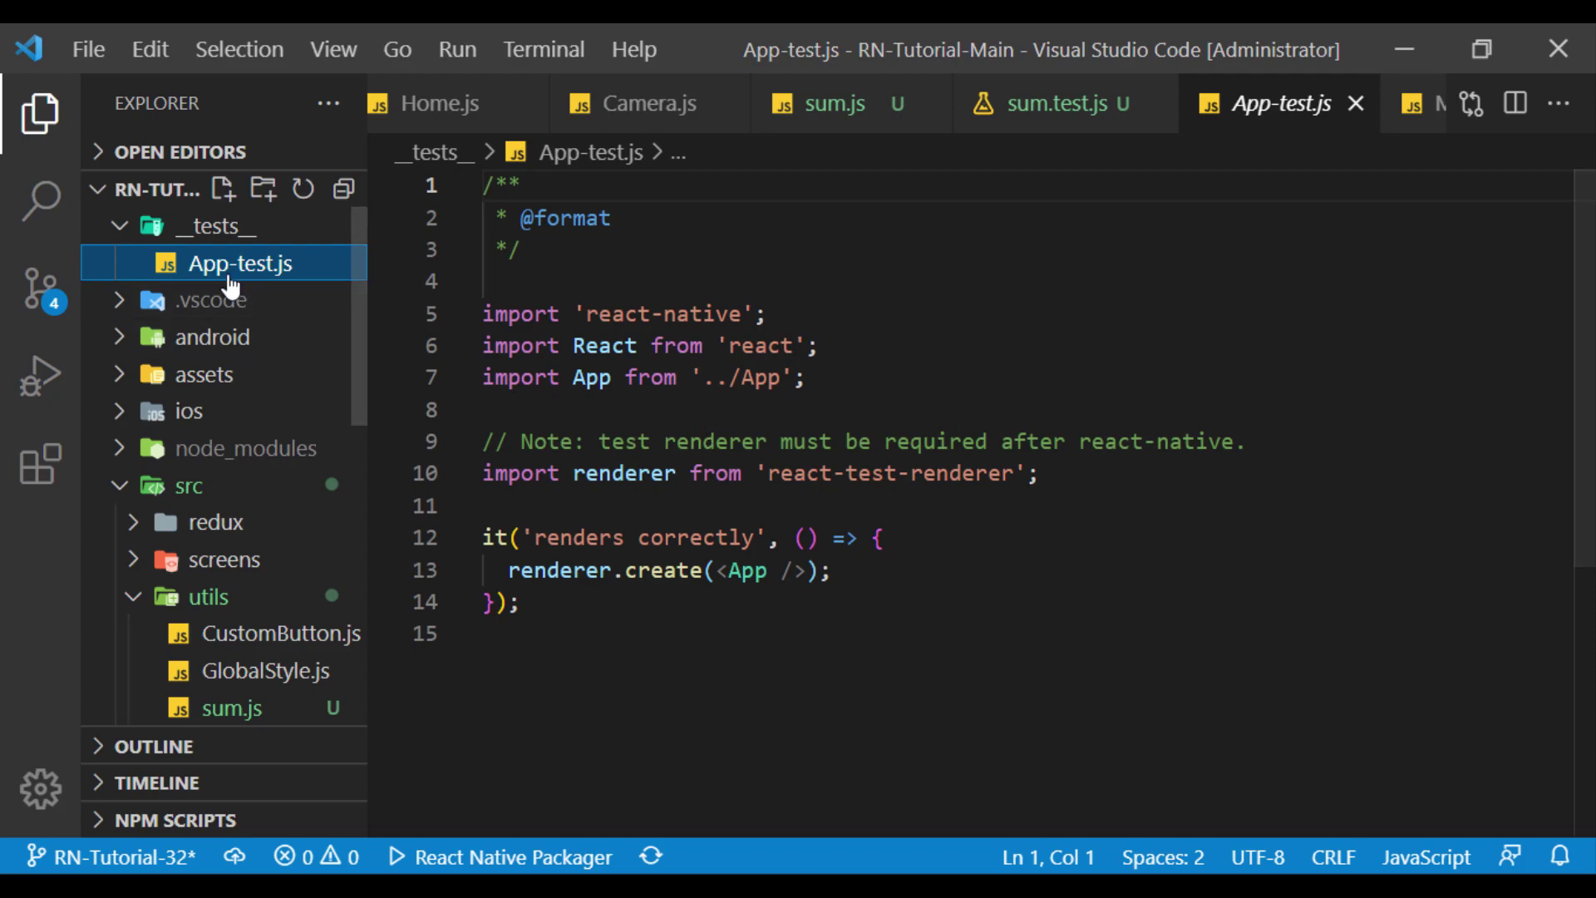
- Delete __tests__/App-test.js, moving it to the Recycle Bin
right_click(203, 272)
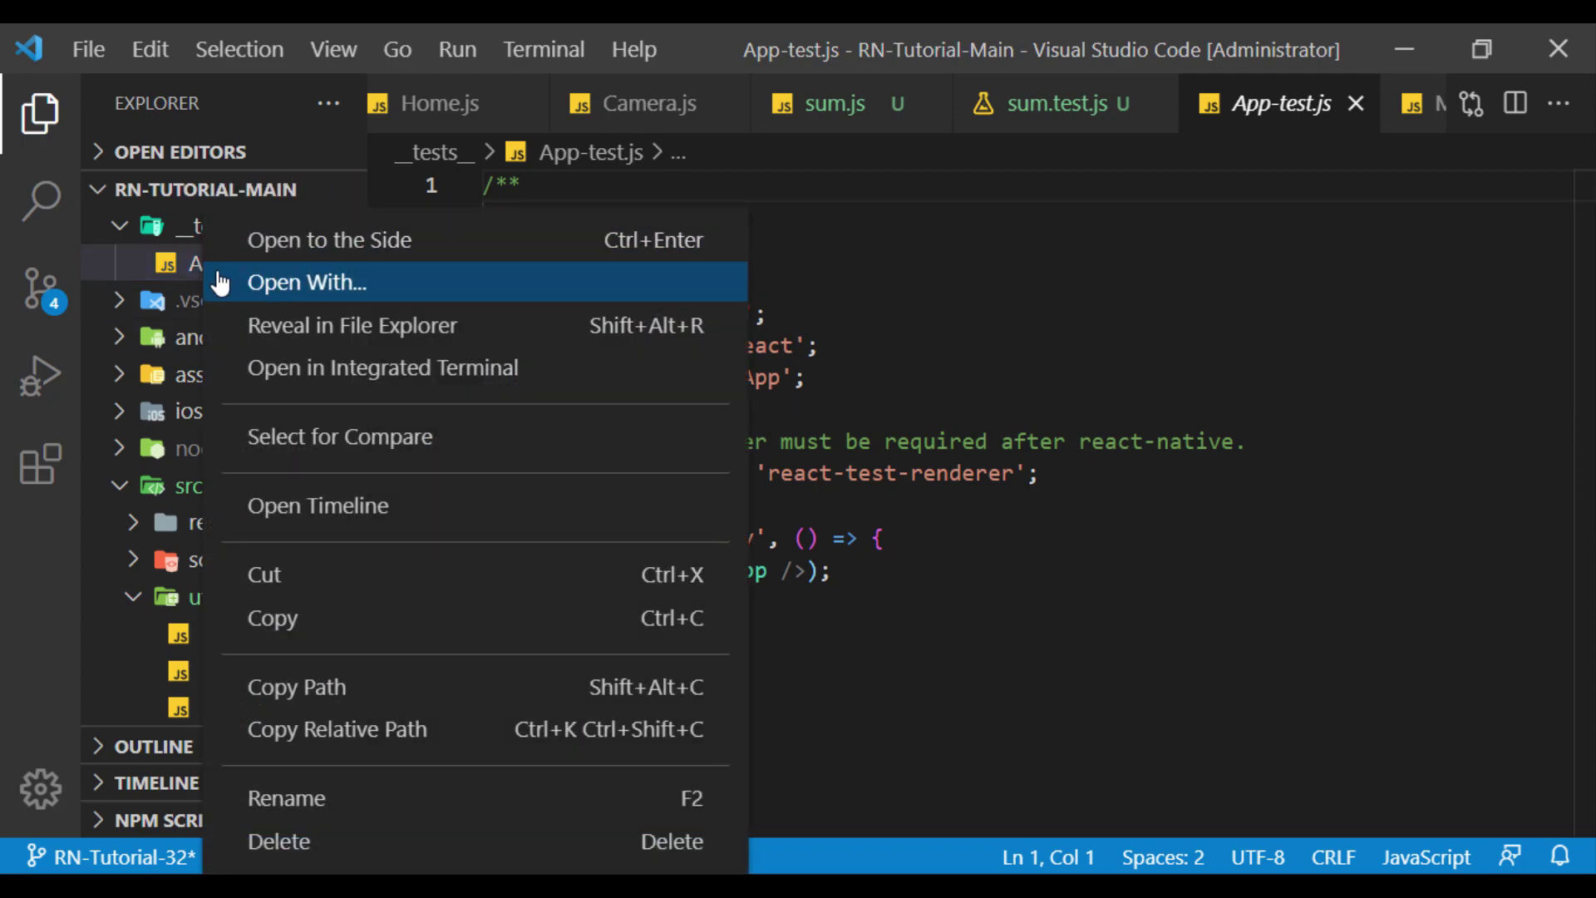
left_click(277, 841)
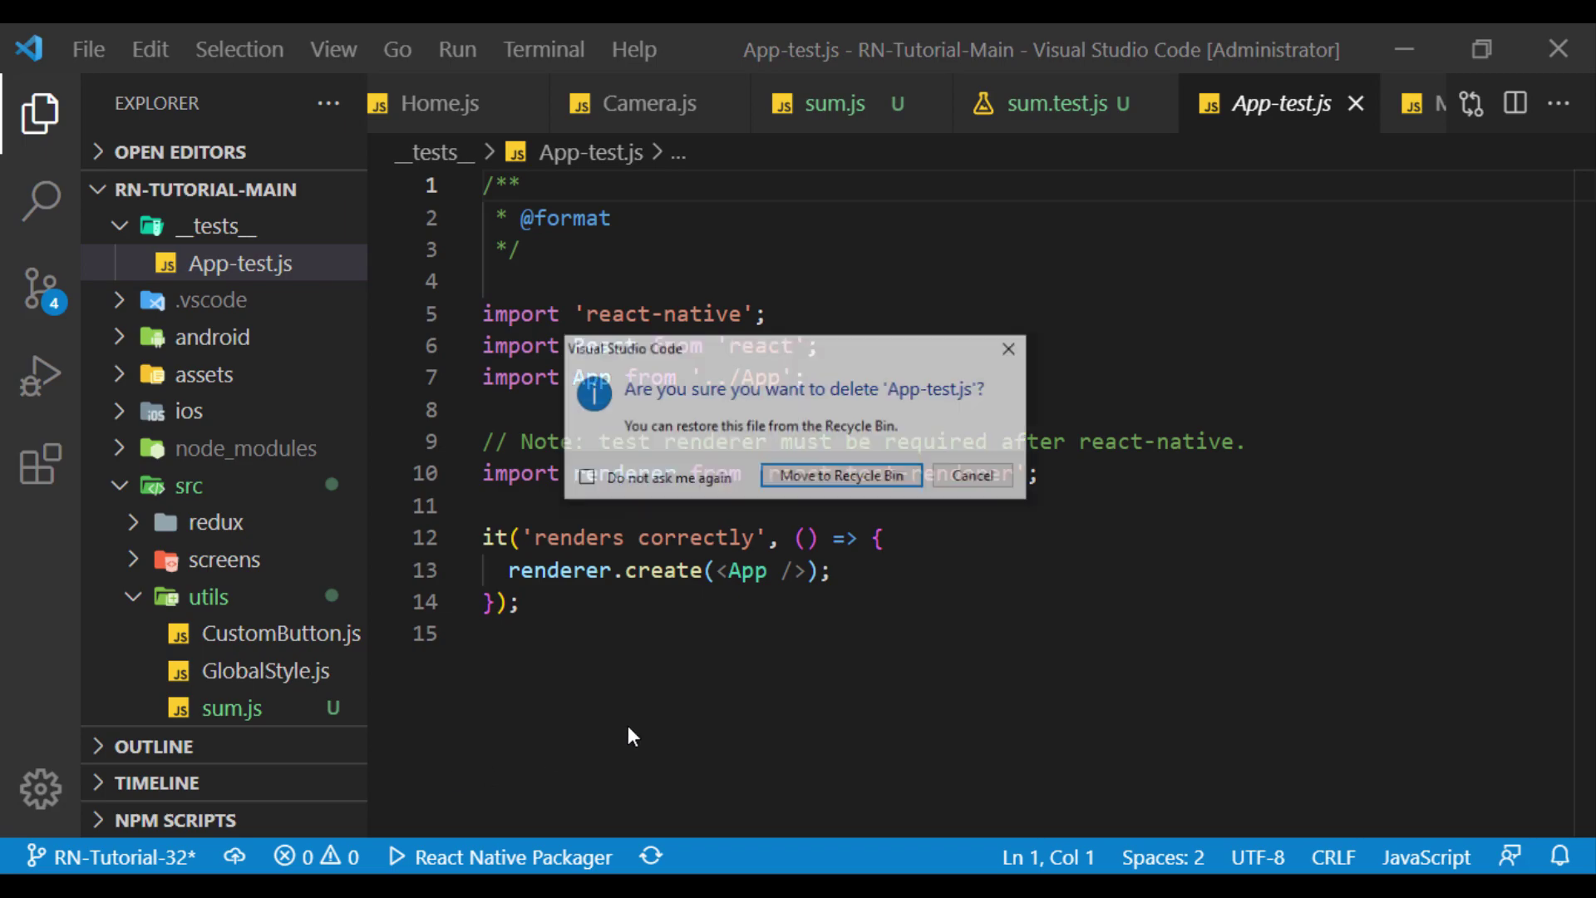
left_click(820, 483)
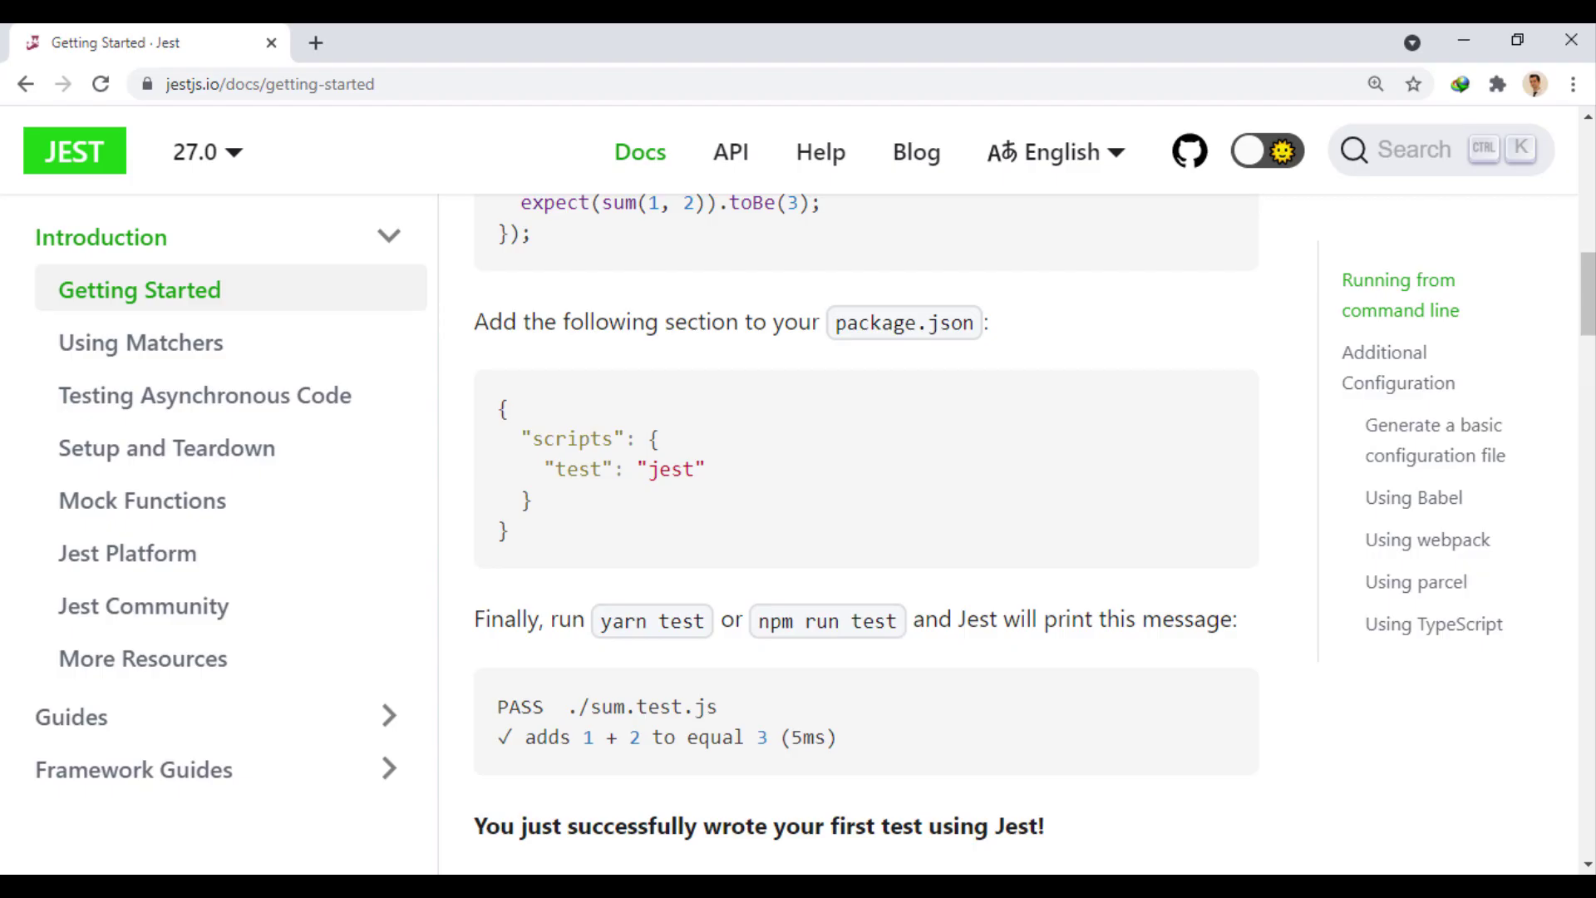
- Copy the 'npm run test' command from the Jest docs' 'Finally, run' section
key("alt+Tab")
scroll(999, 412, "down", 3)
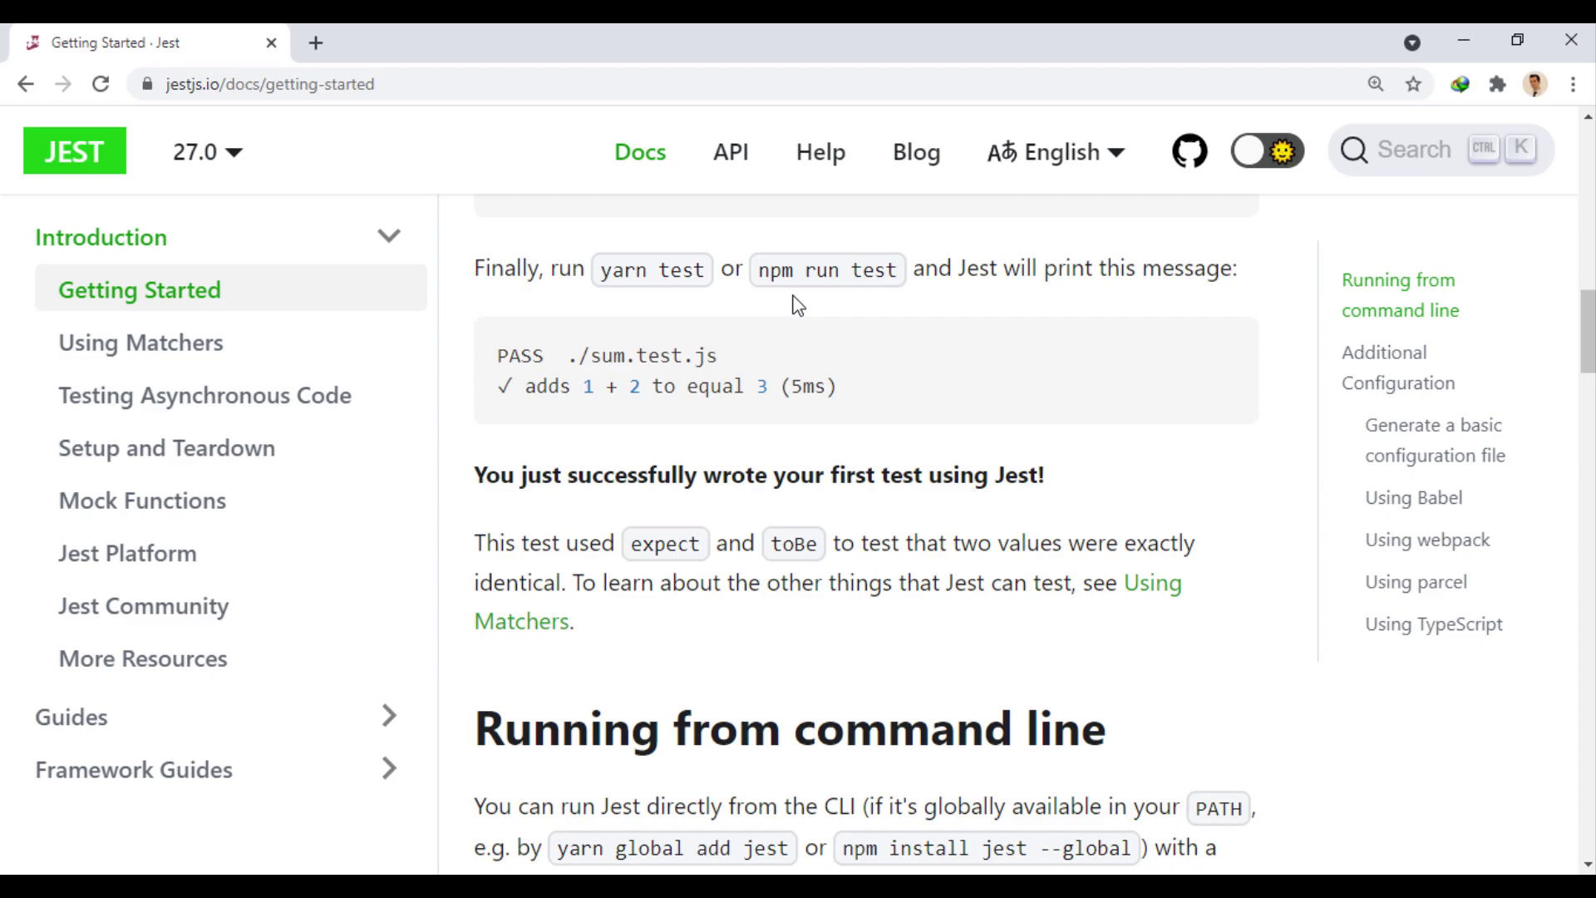
left_click_drag(759, 269, 899, 265)
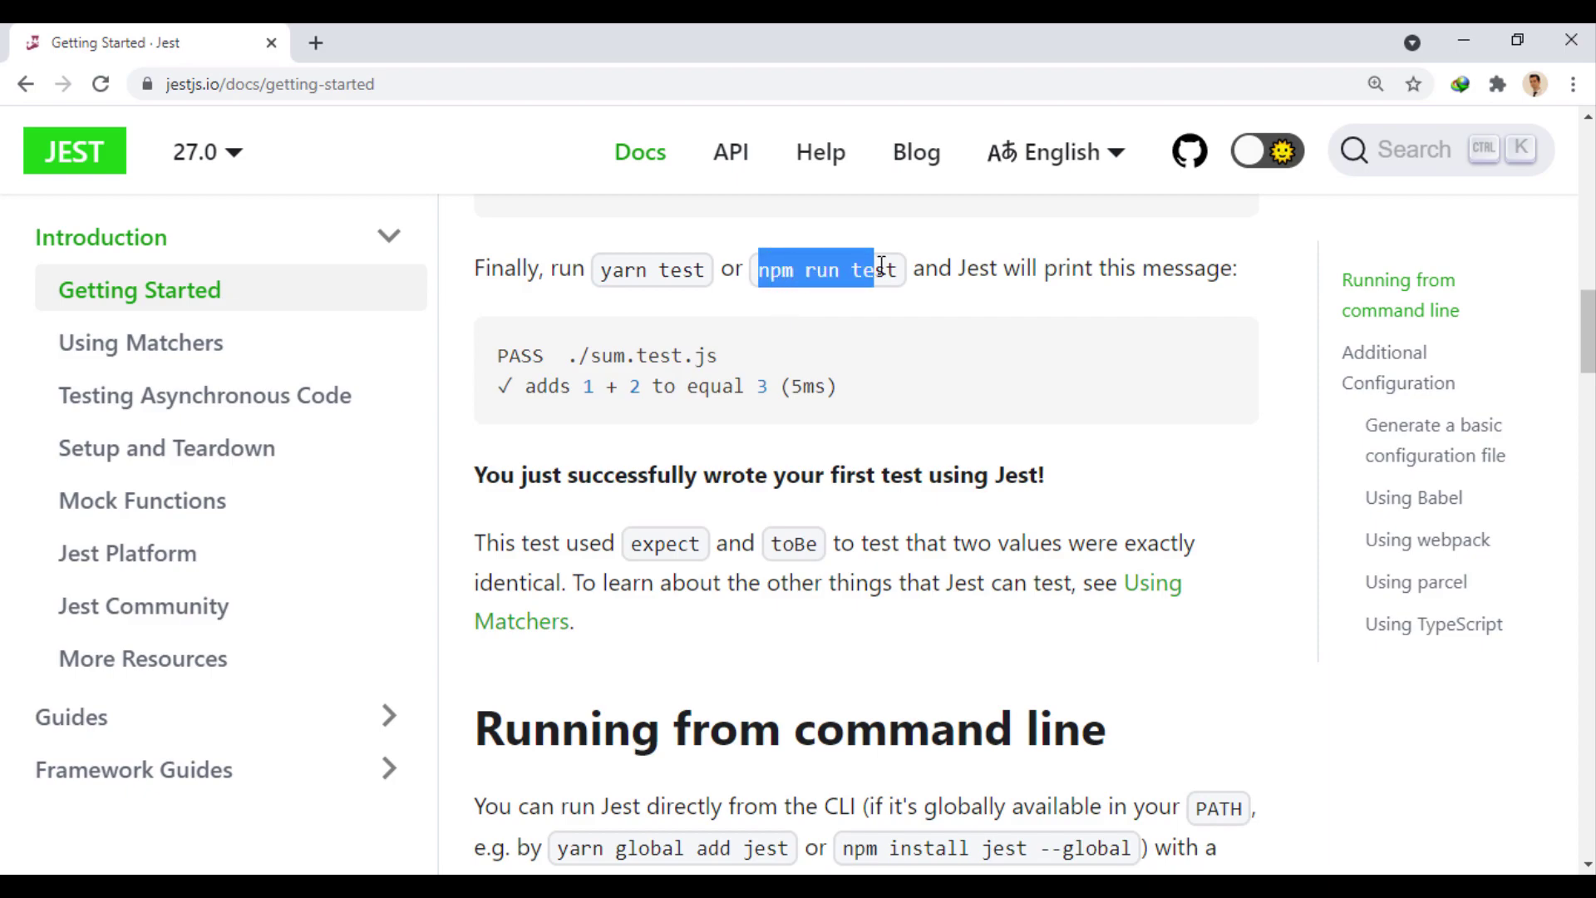
right_click(887, 265)
left_click(917, 283)
left_click(911, 311)
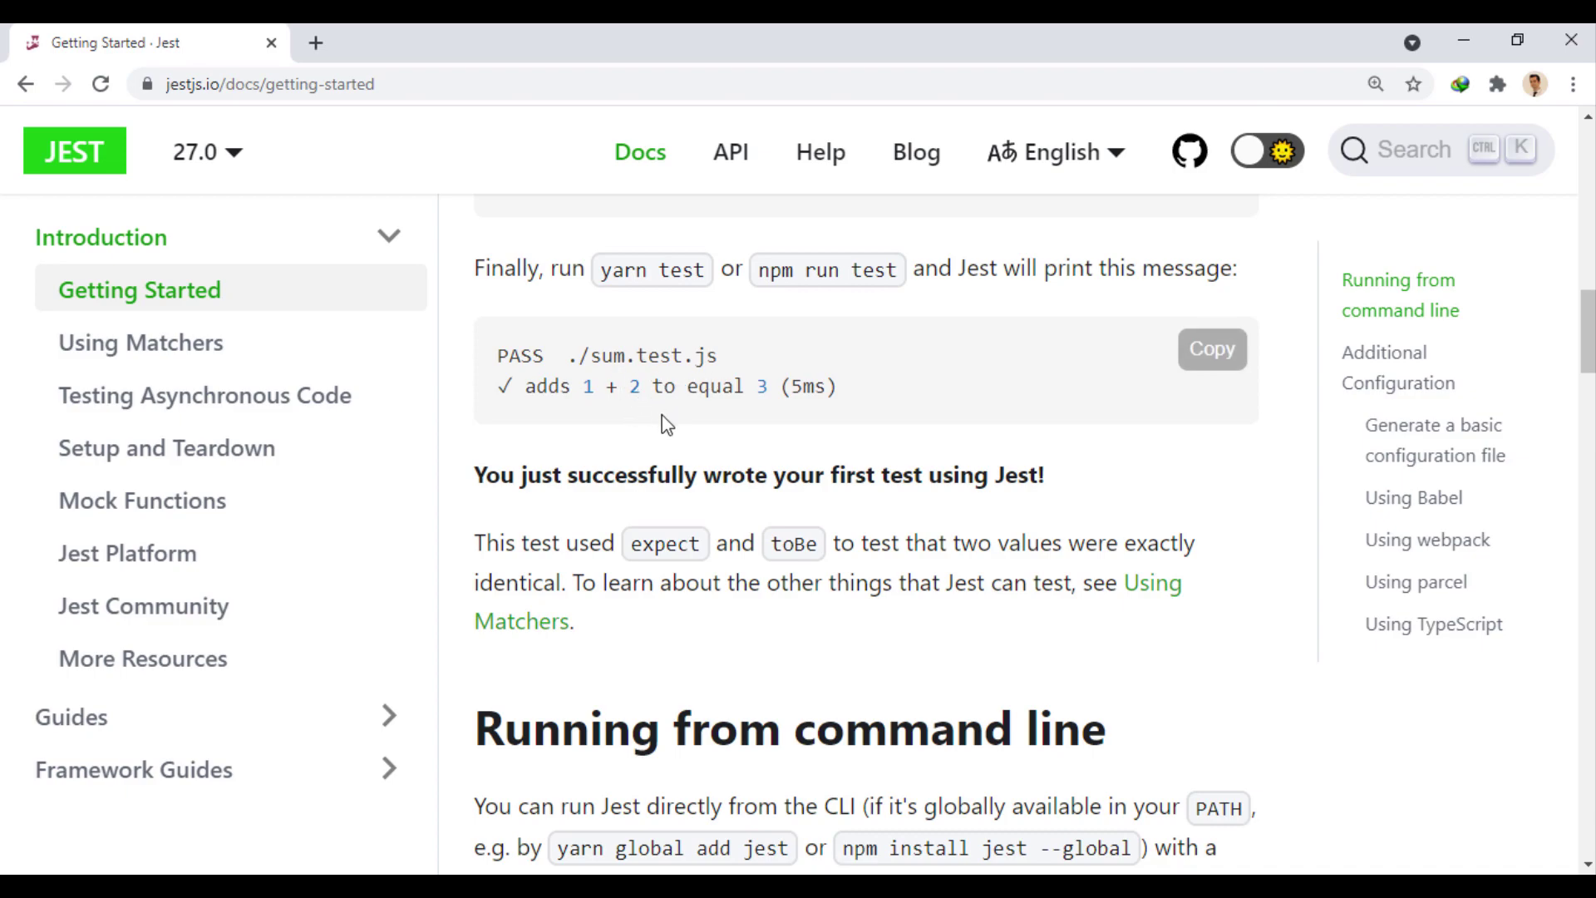
left_click(1460, 42)
- Run npm run test in the terminal, resizing the panel to read 1 passing suite
key("ctrl+grave")
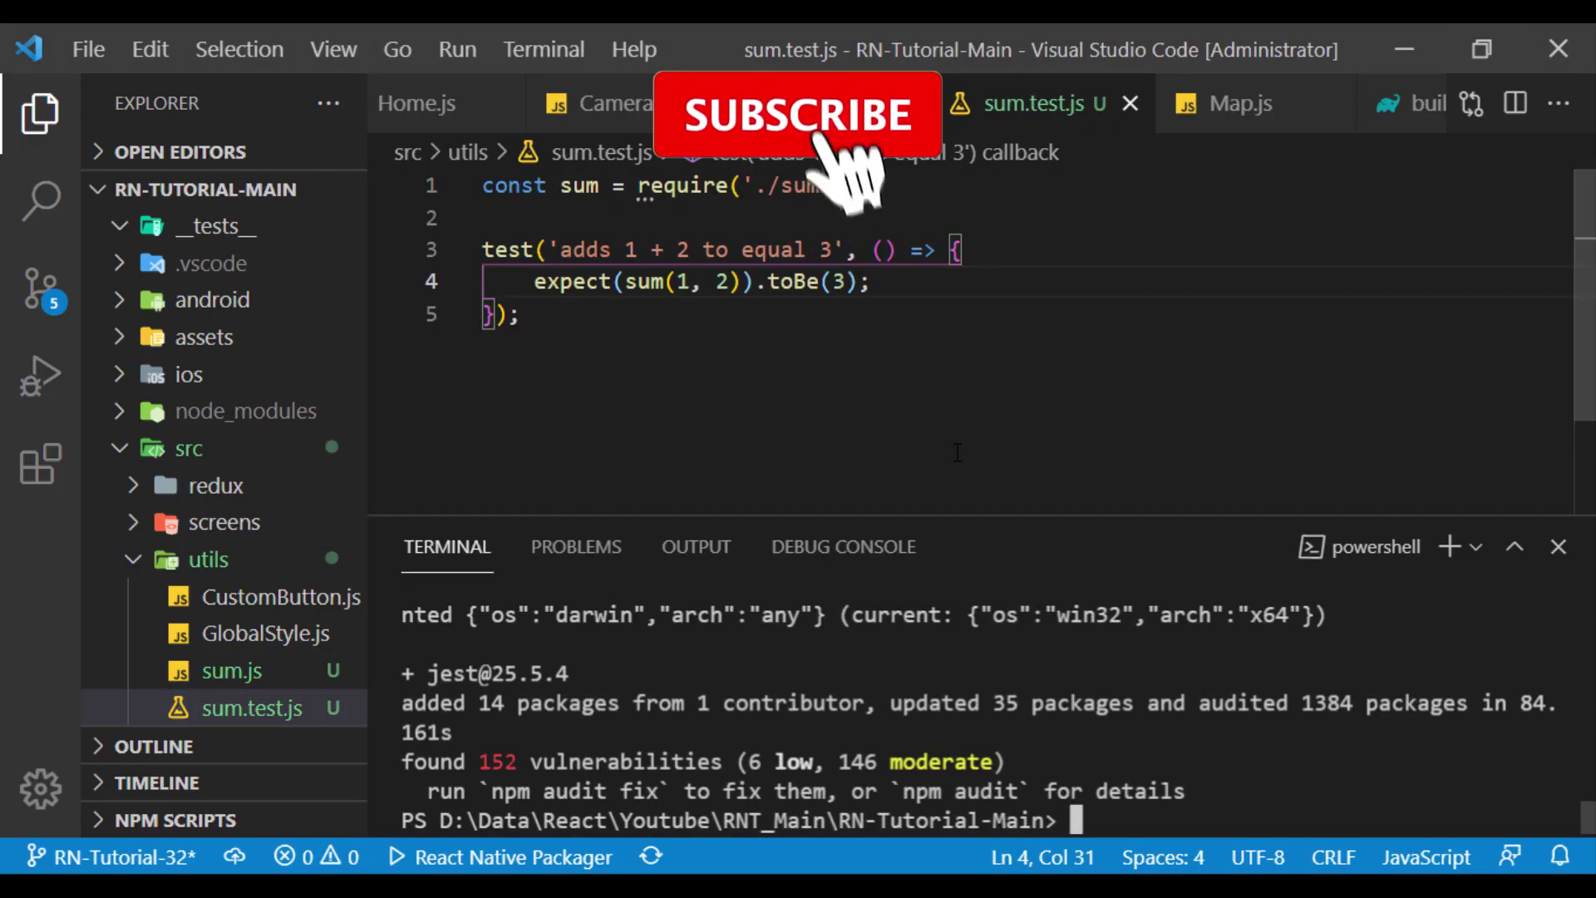
key("ctrl+v")
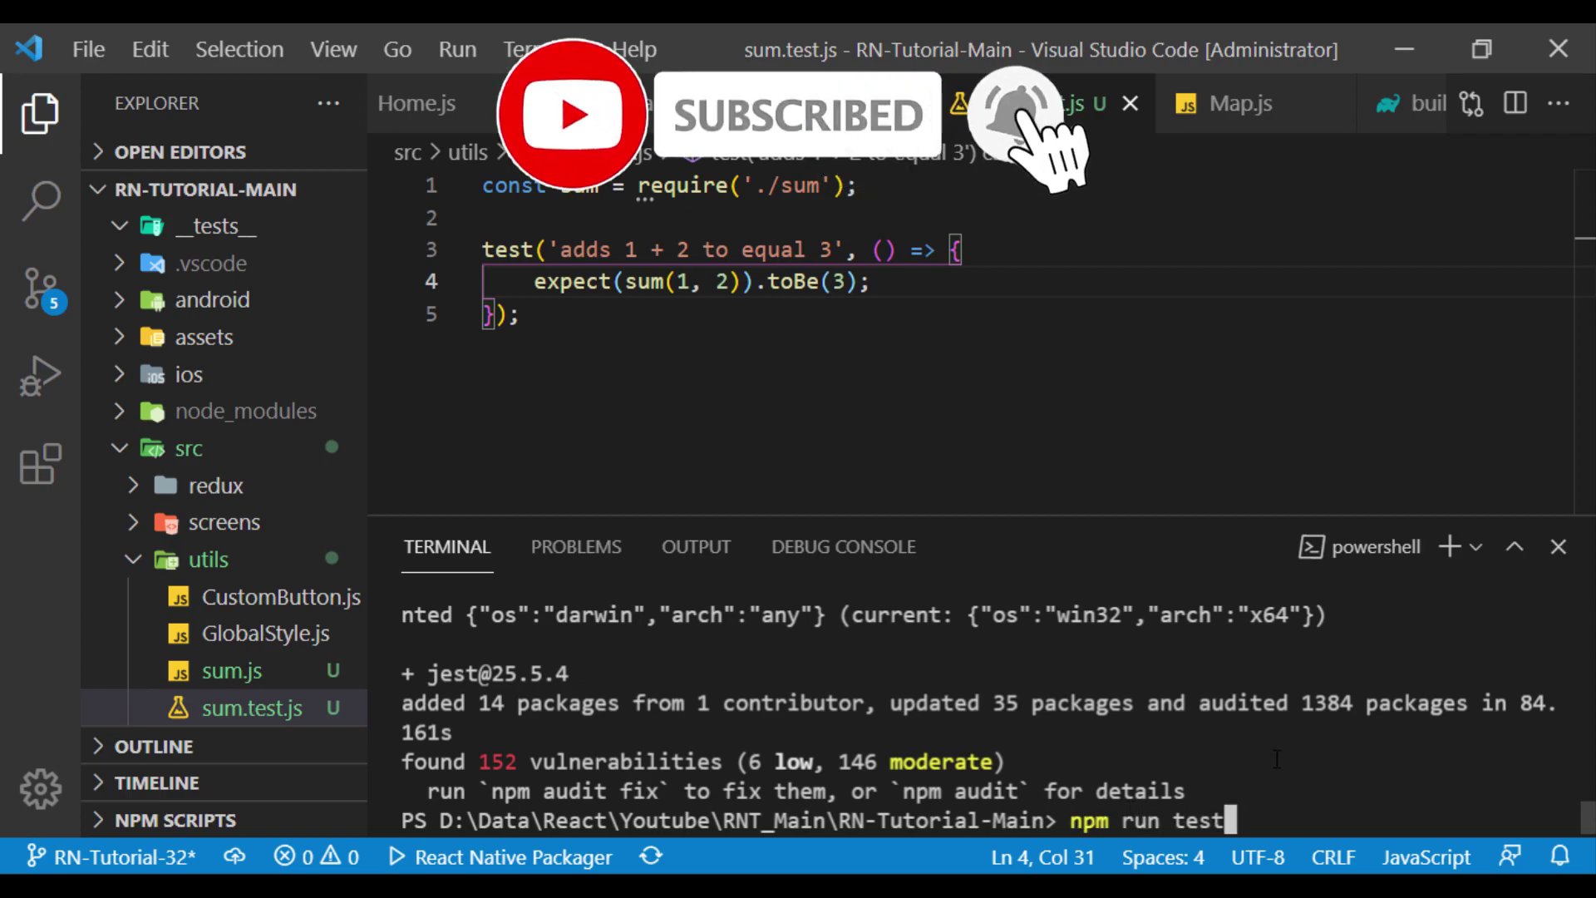
key("Return")
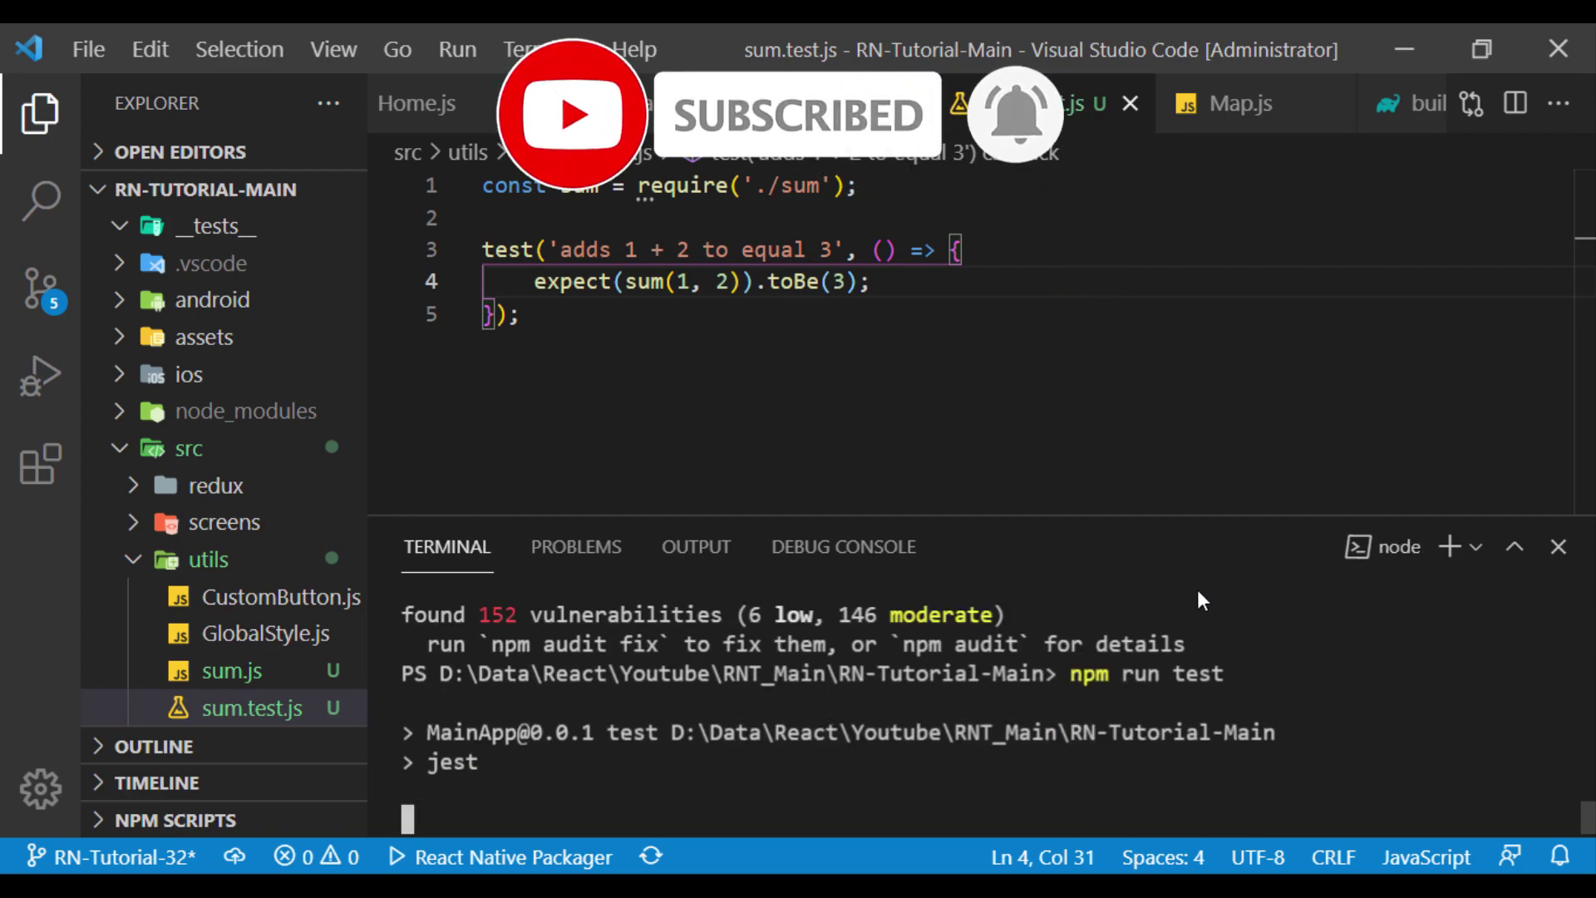
left_click_drag(1188, 519, 1124, 200)
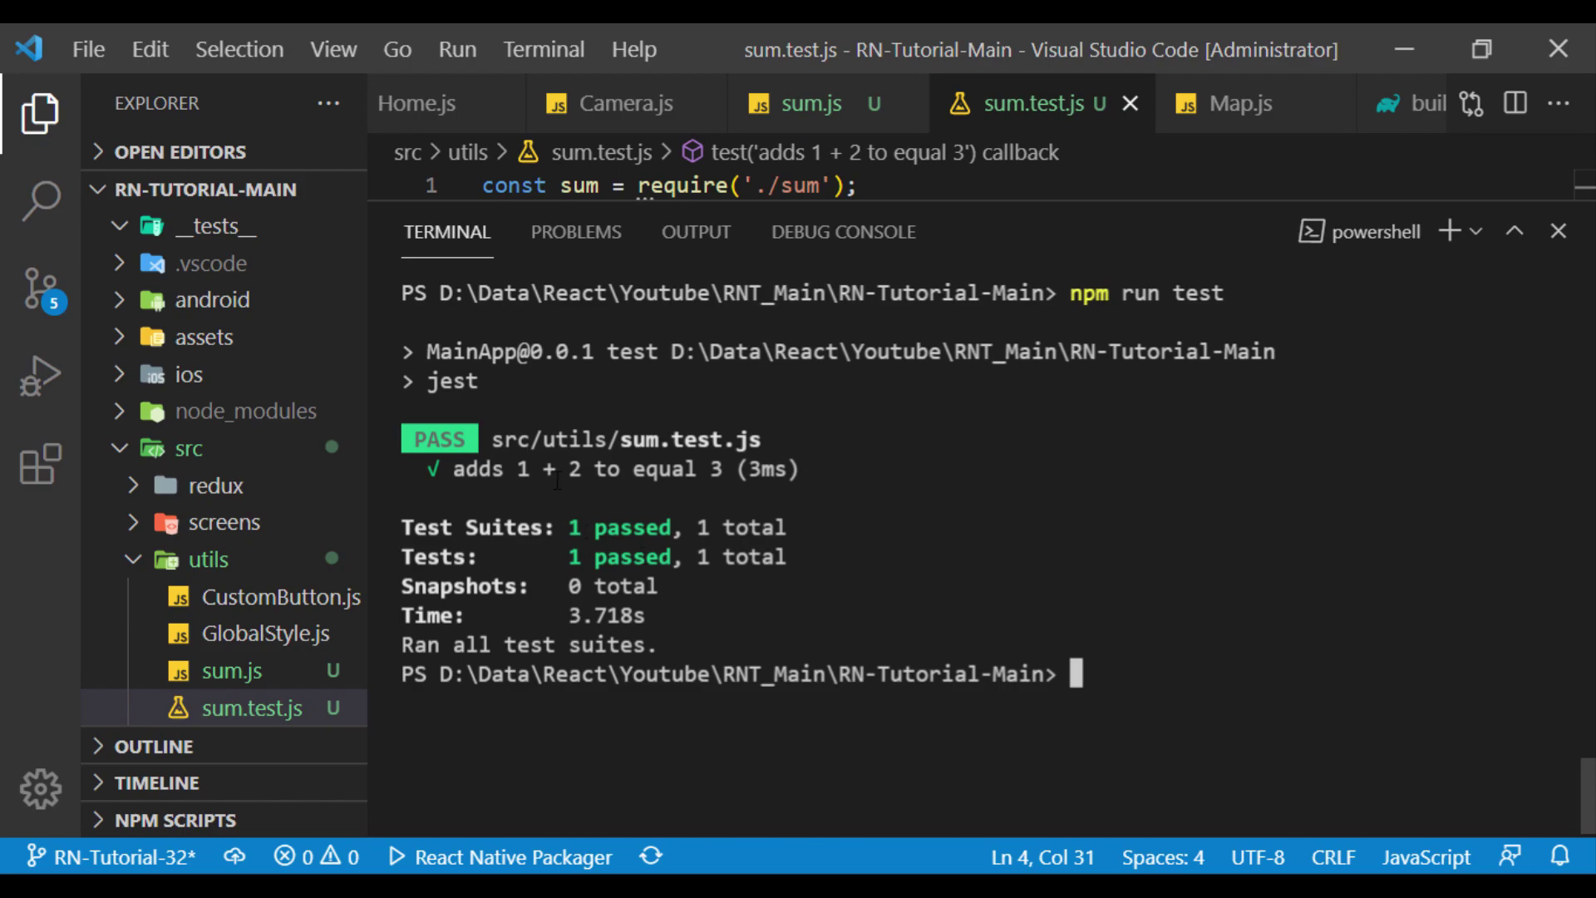
left_click_drag(1082, 203, 1082, 412)
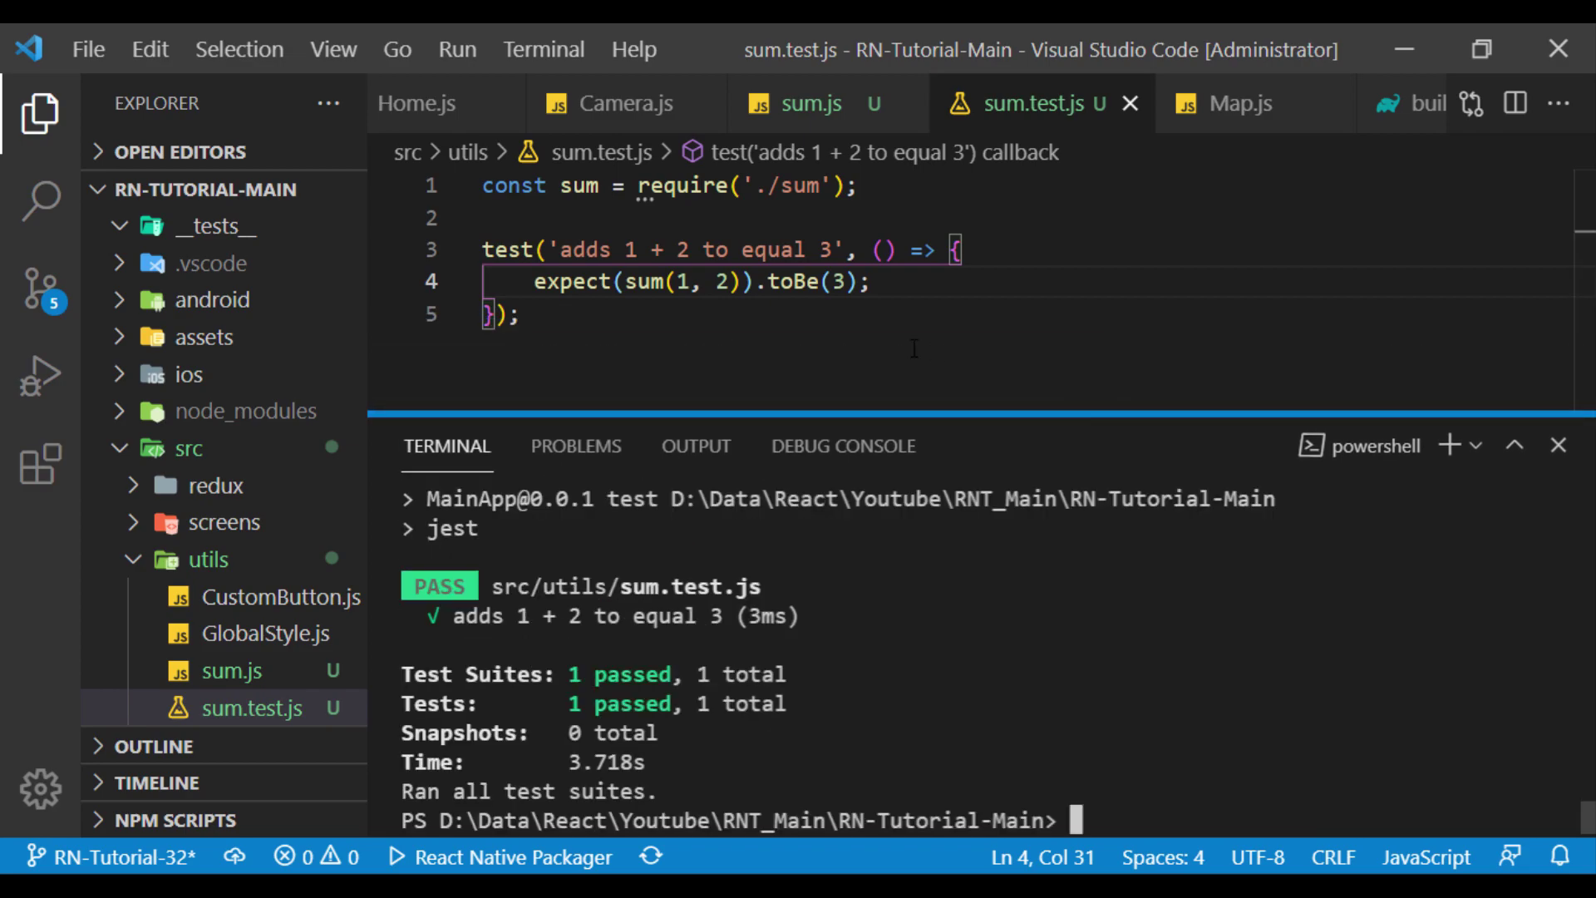
- Change the sum test's title and expected value from 3 to 4 and rerun the tests
left_click(820, 251)
key("Delete")
type("4")
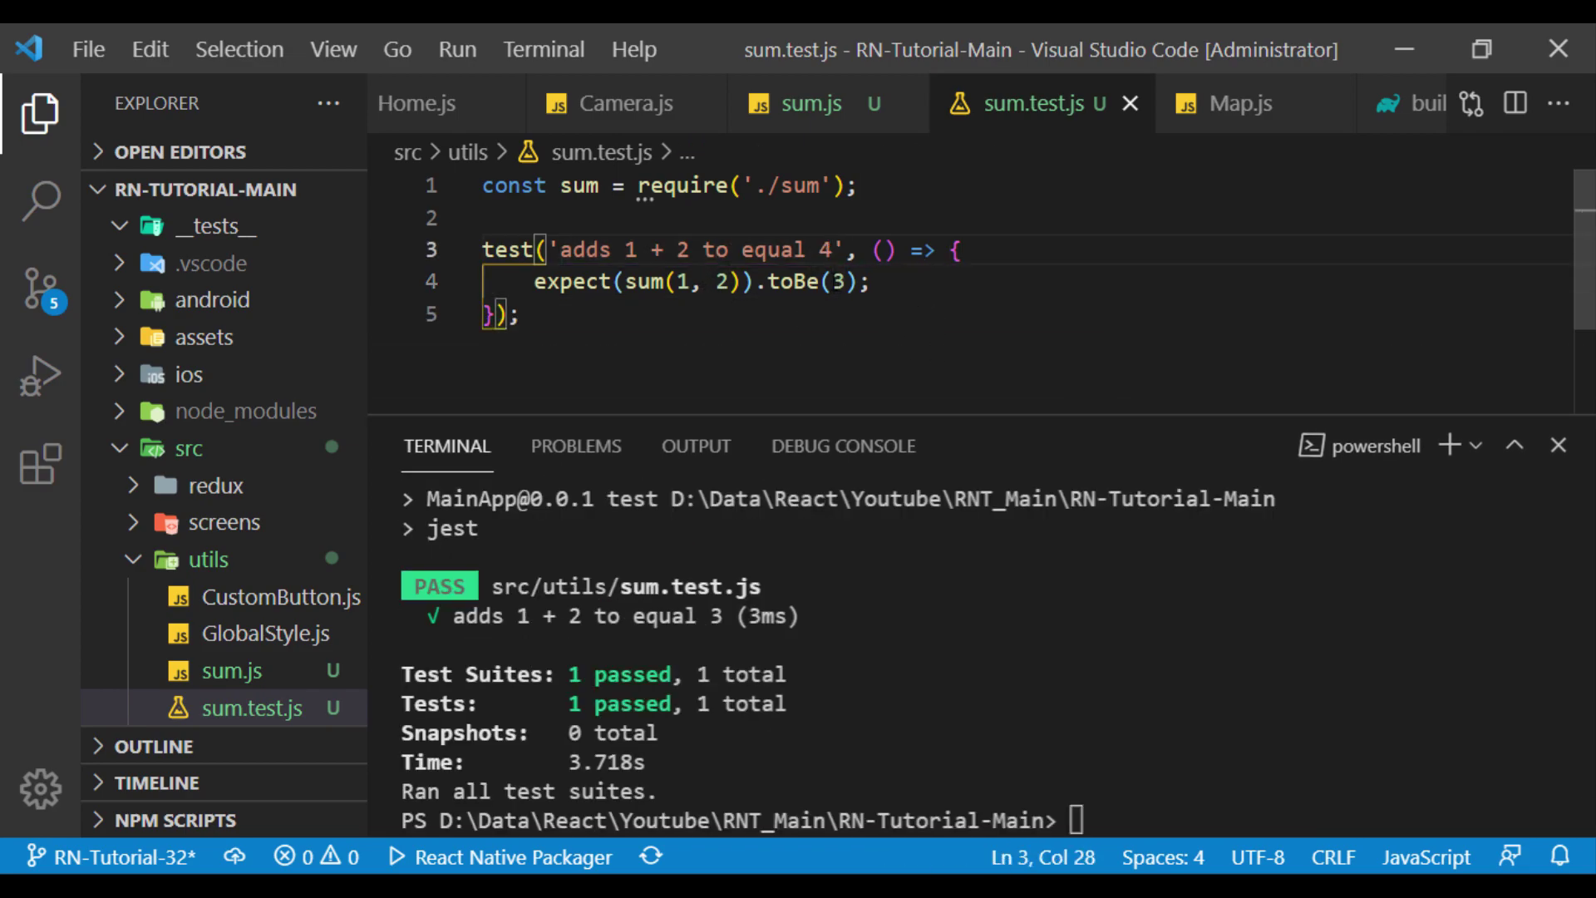
key("Down")
key("shift+Right")
type("4")
left_click(895, 285)
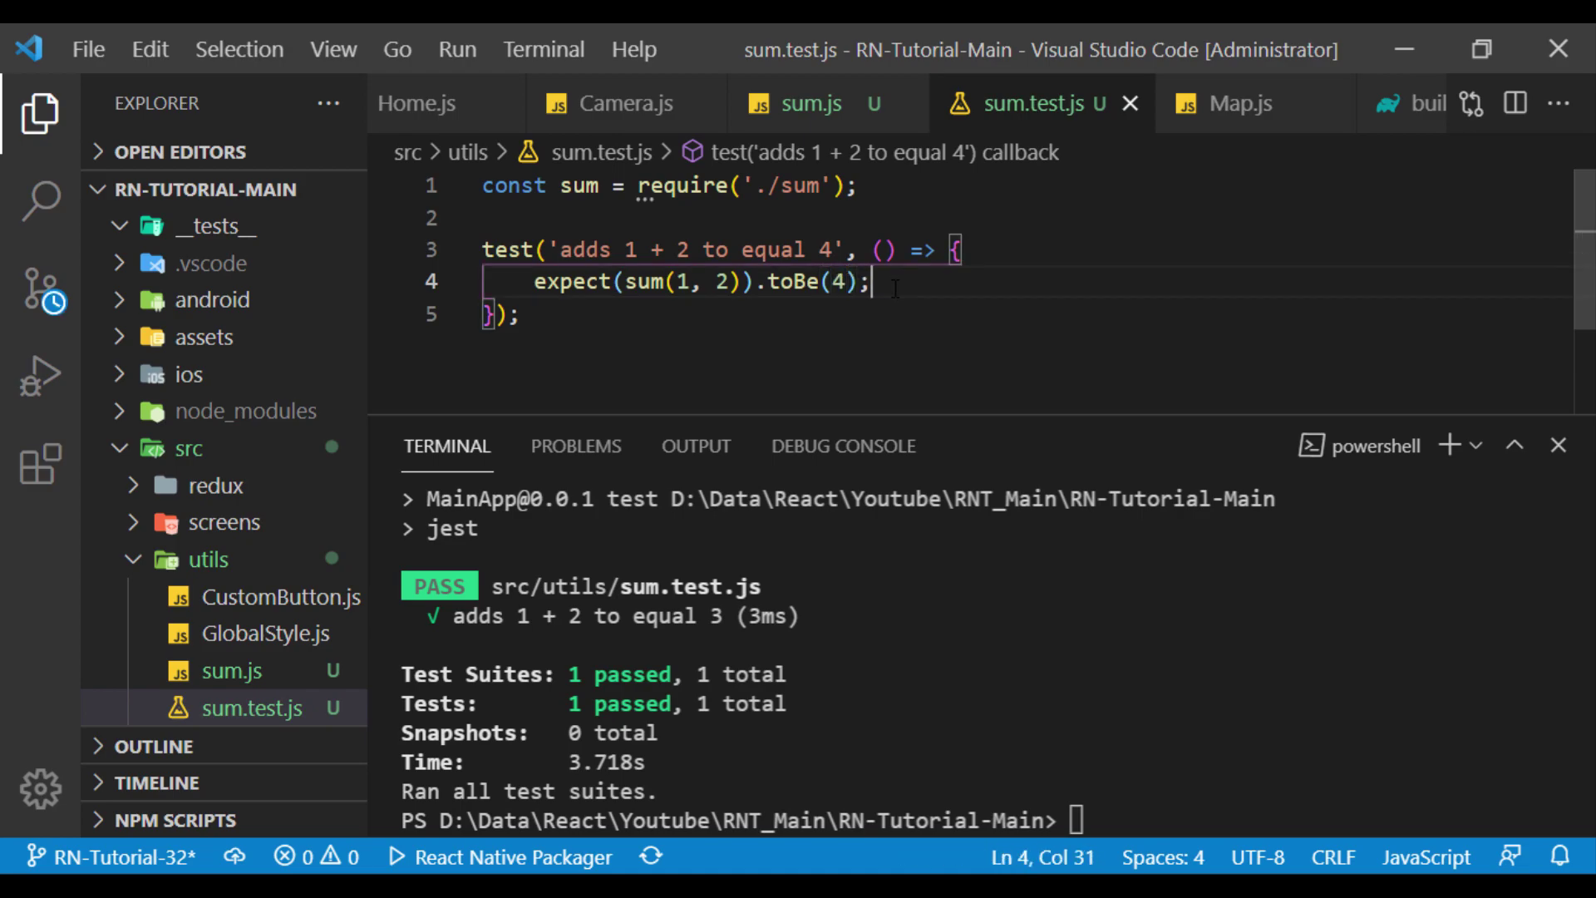
left_click(1122, 813)
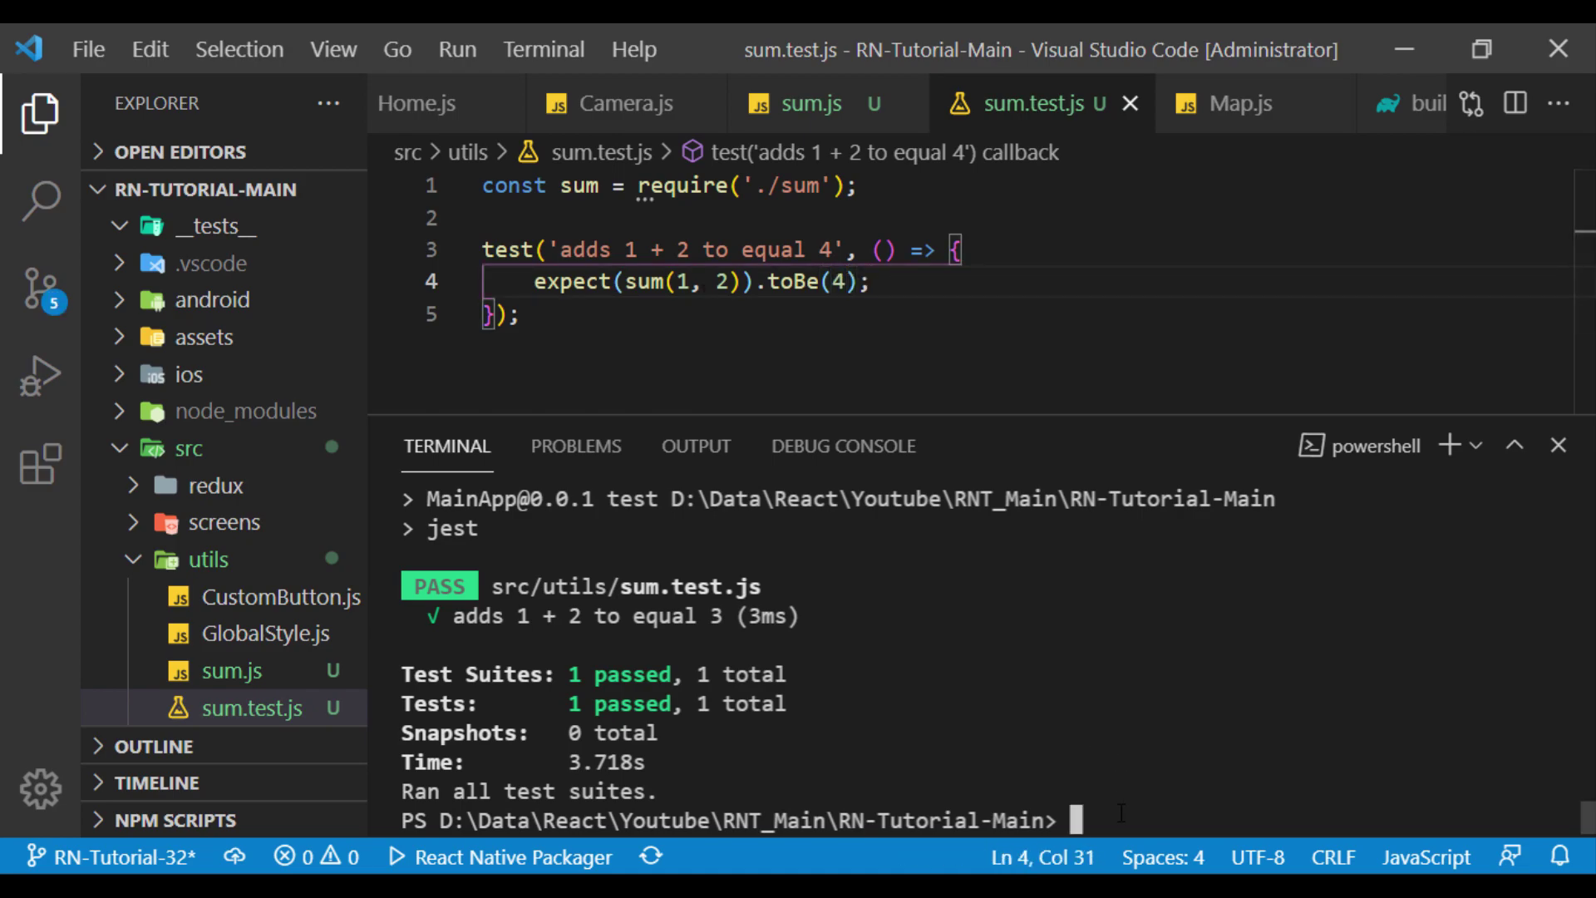
type("npm run test")
key("Return")
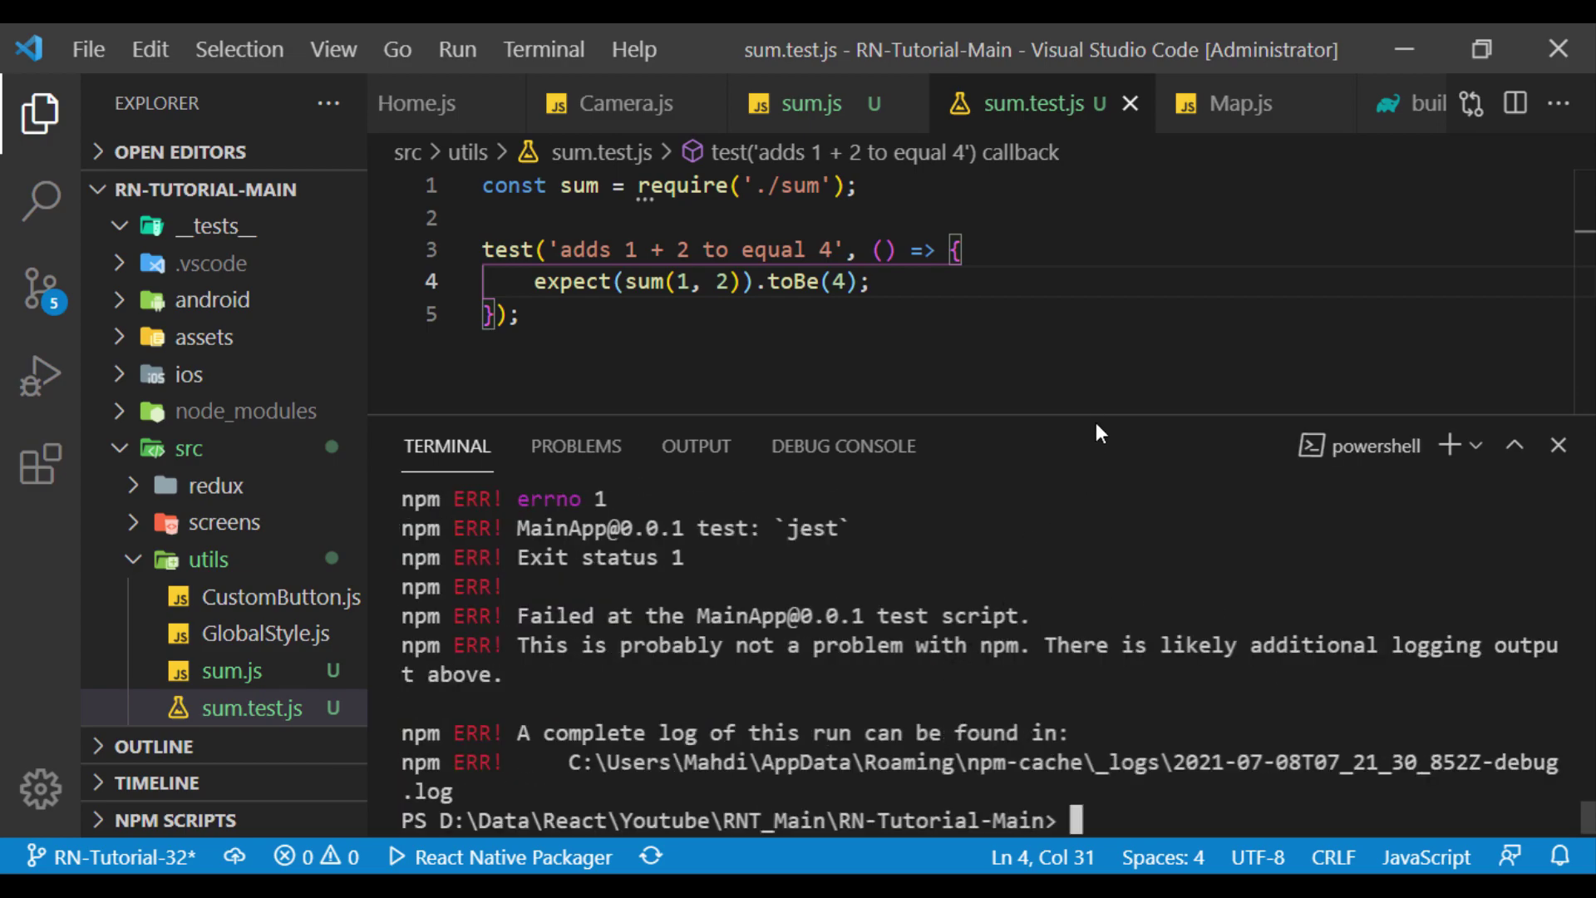
- Inspect the failure output, highlighting the 'Expected: 4' and 'Received: 3' lines
left_click_drag(1096, 415, 1081, 240)
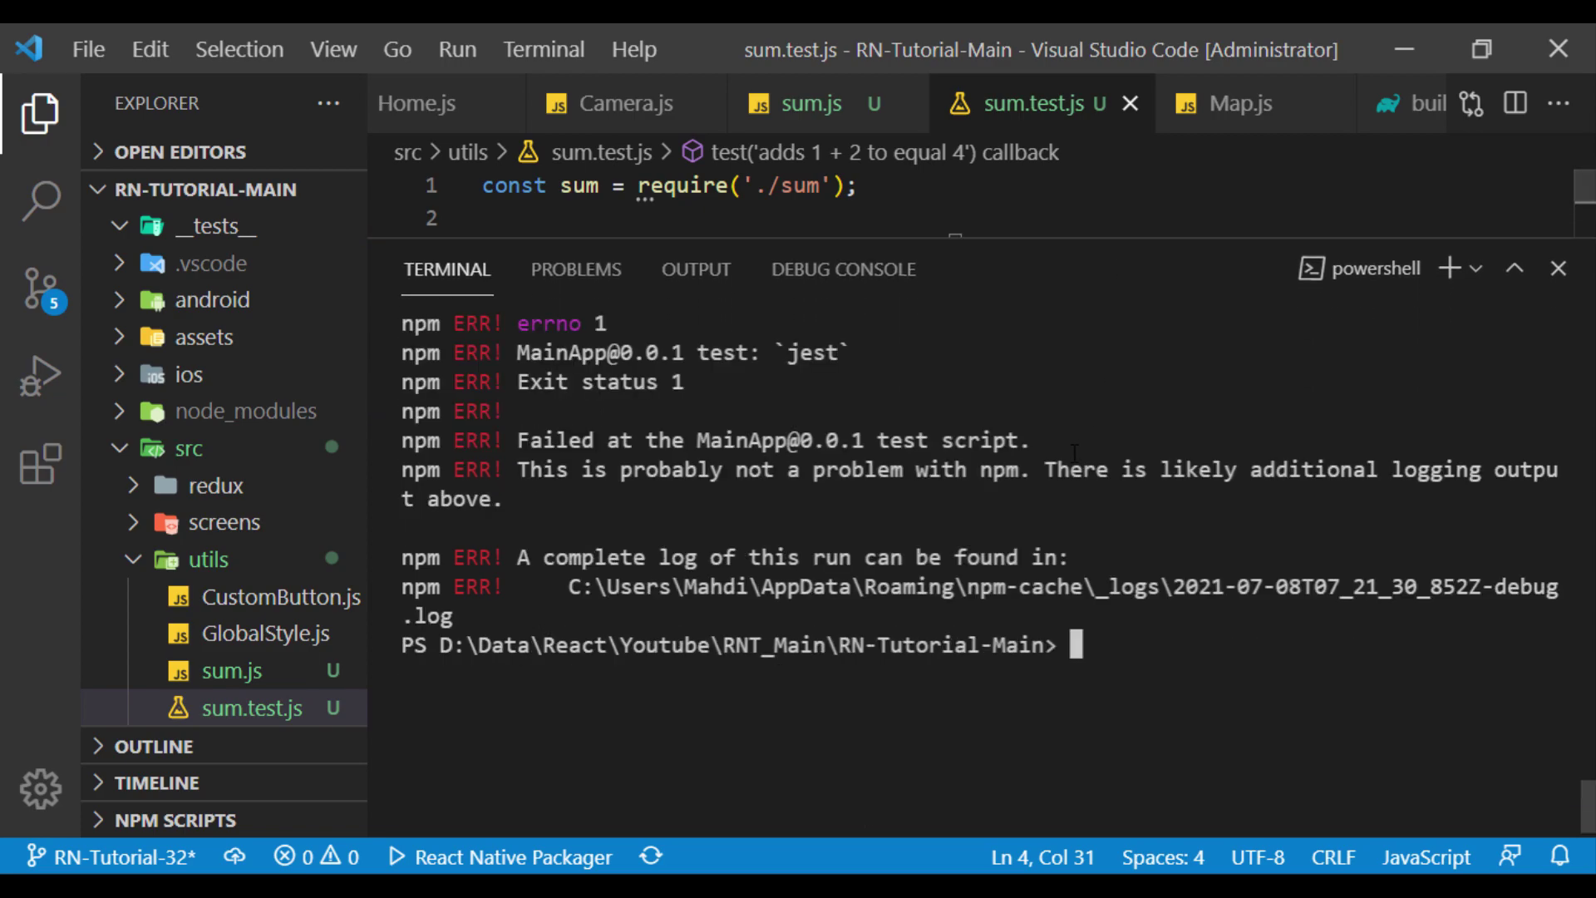
scroll(1057, 517, "up", 2)
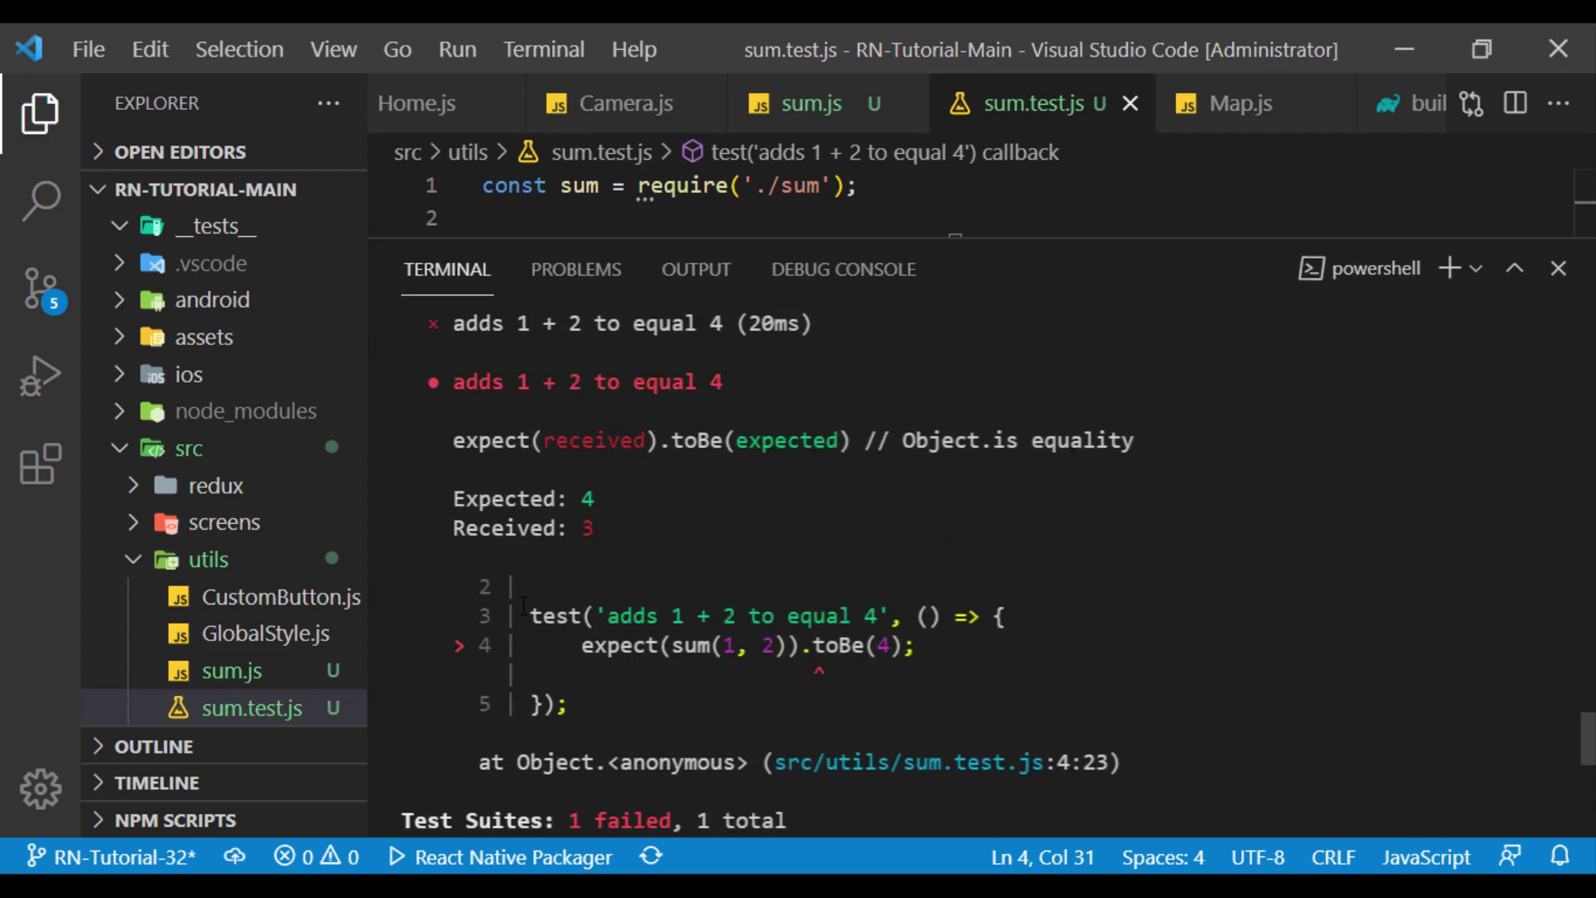
scroll(737, 541, "up", 2)
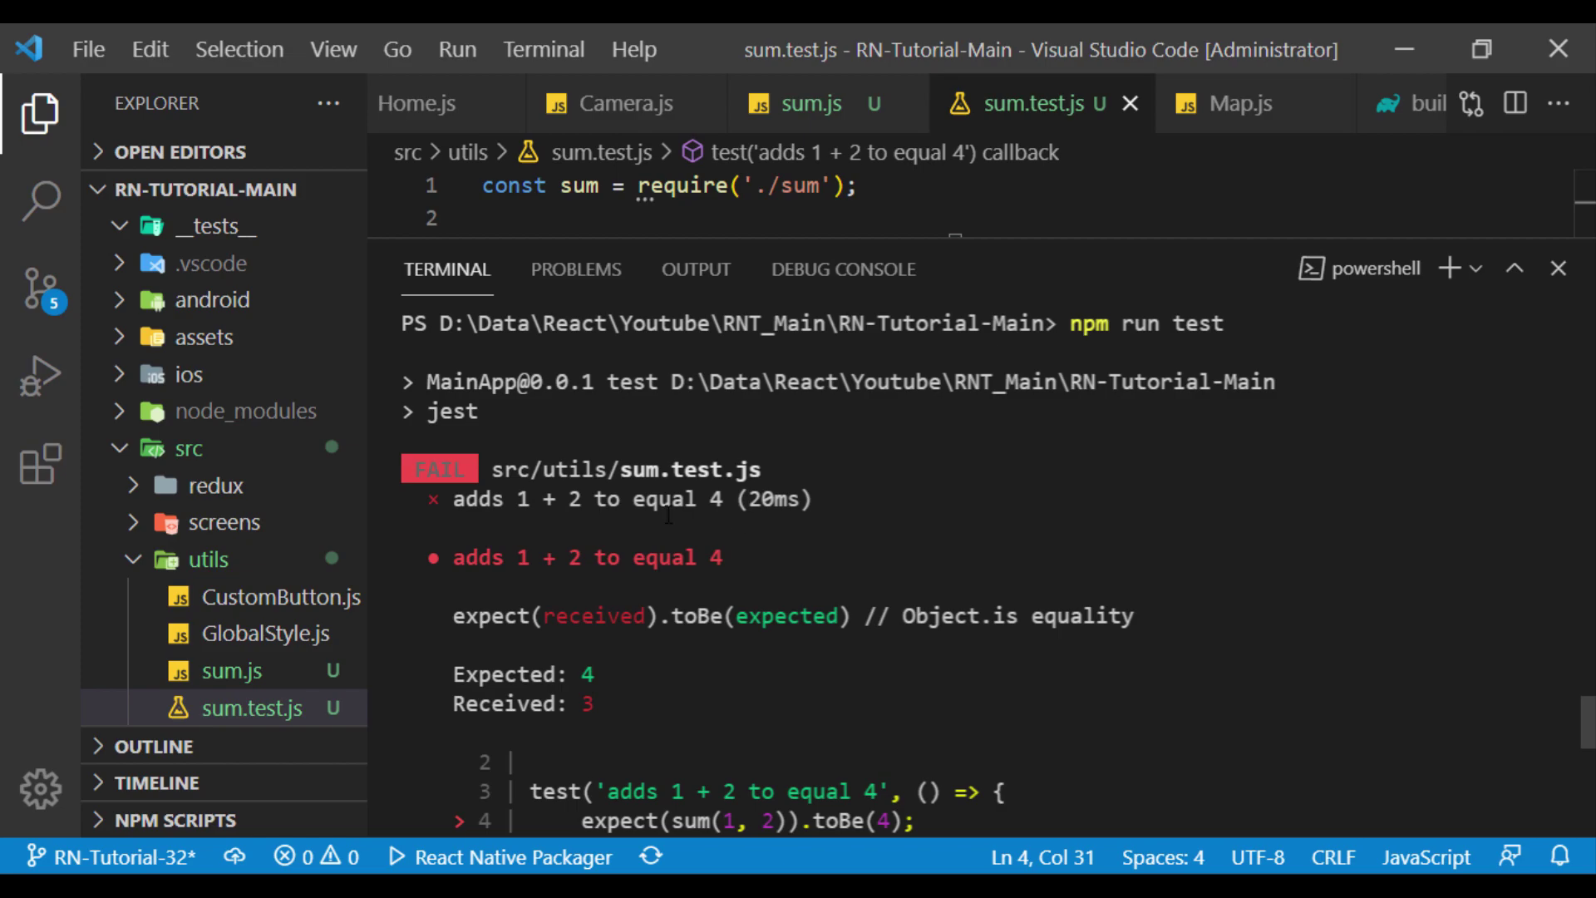
scroll(895, 501, "down", 2)
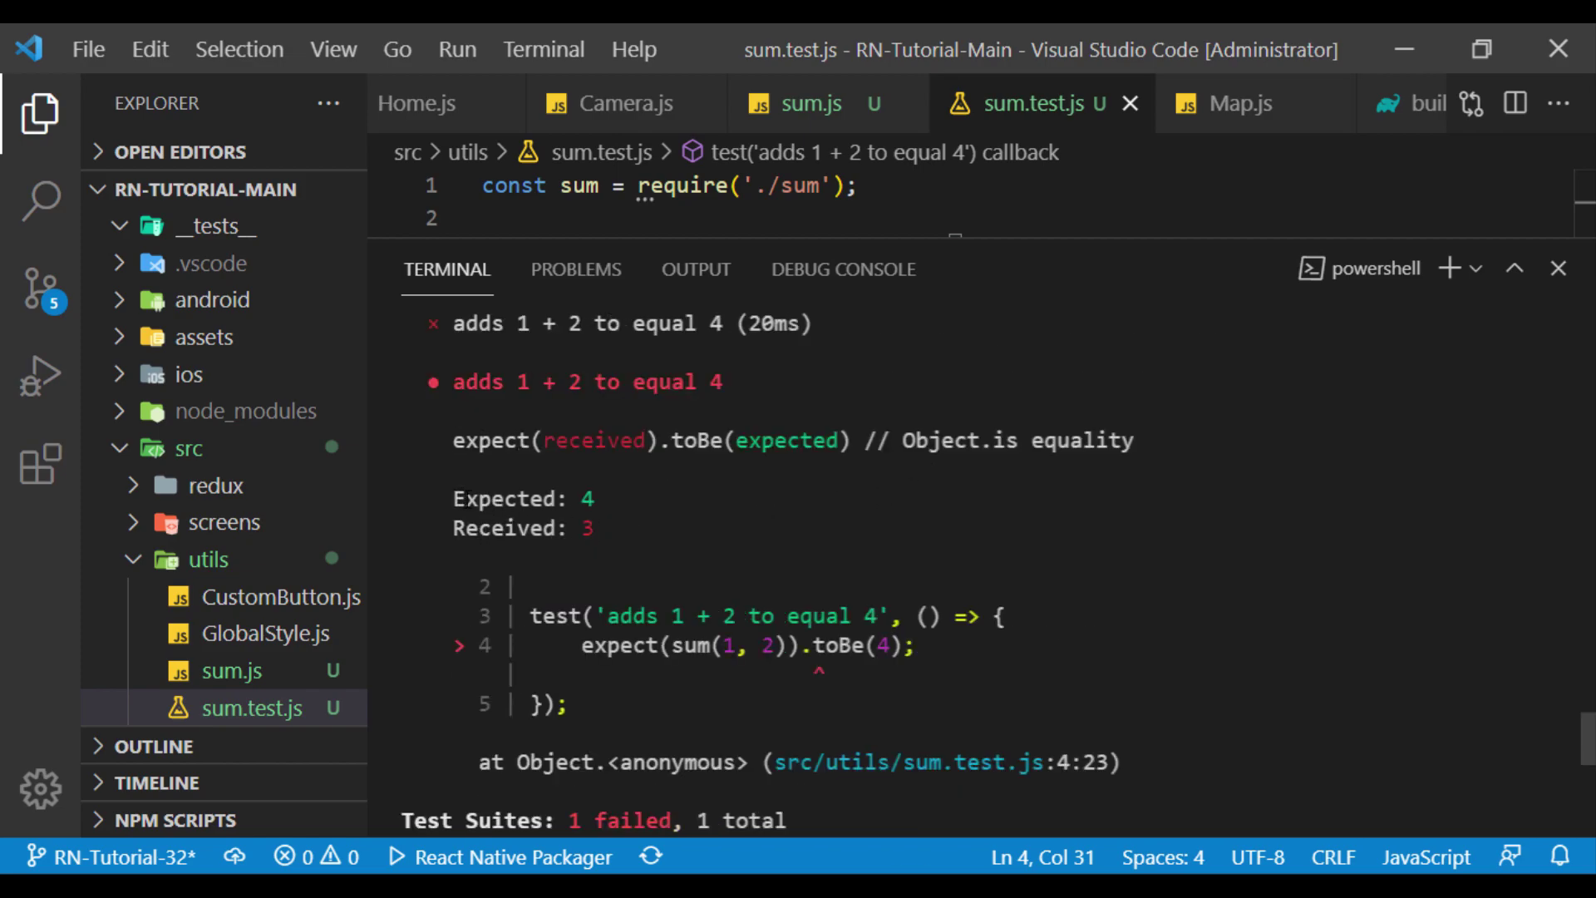
left_click_drag(456, 499, 603, 499)
left_click_drag(454, 529, 605, 531)
left_click(750, 558)
scroll(836, 533, "down", 2)
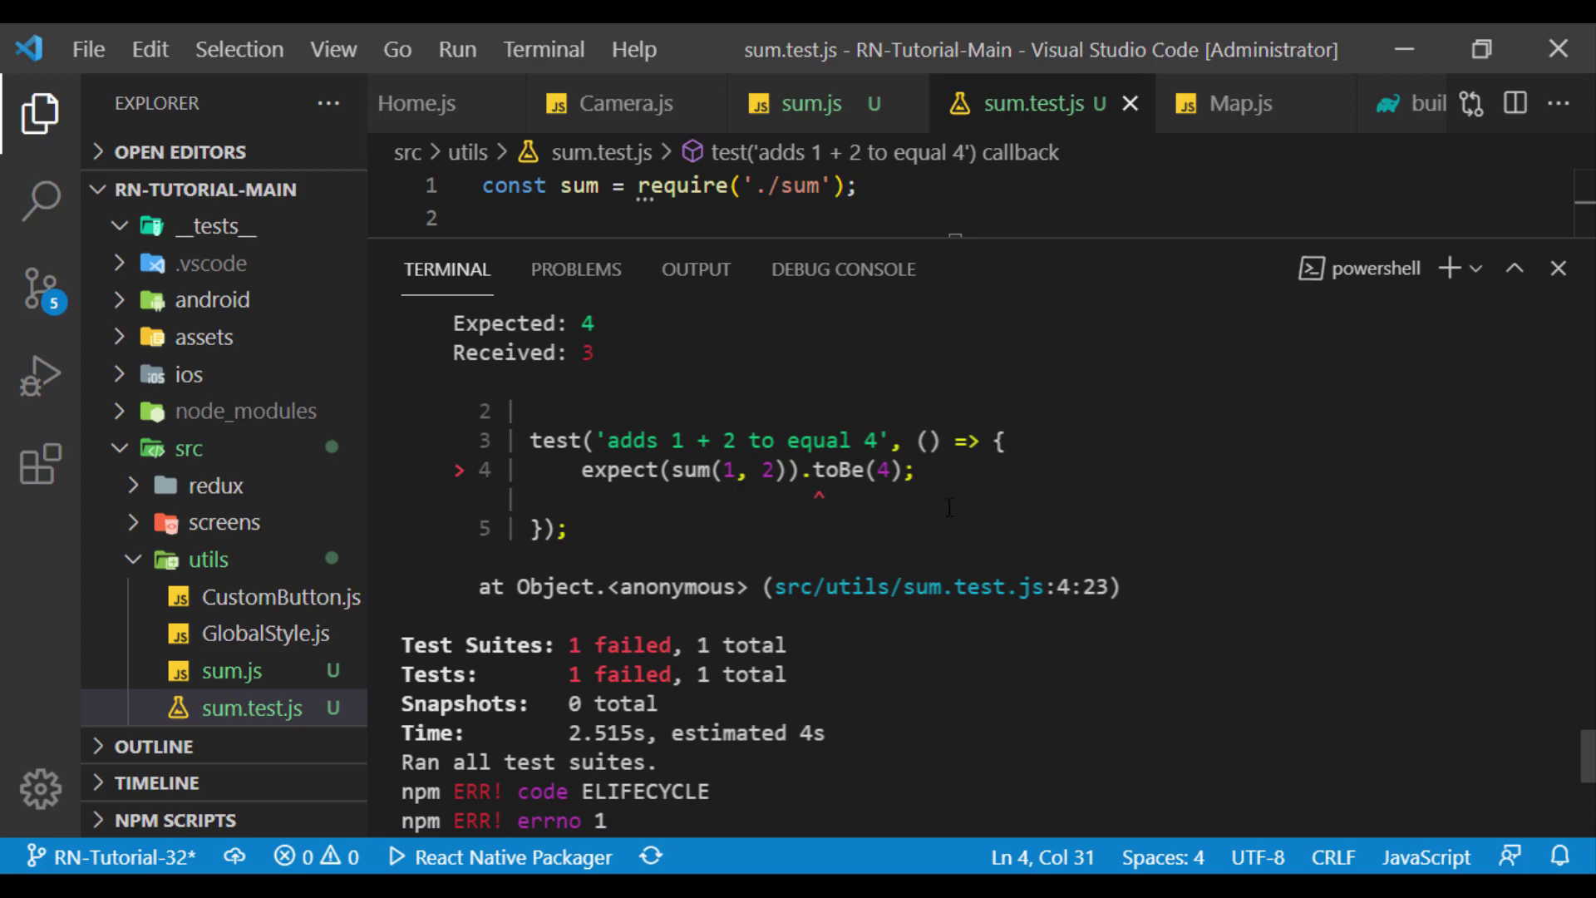
- Revert the toBe value and test title in sum.test.js back to 3
left_click_drag(1117, 238, 1116, 544)
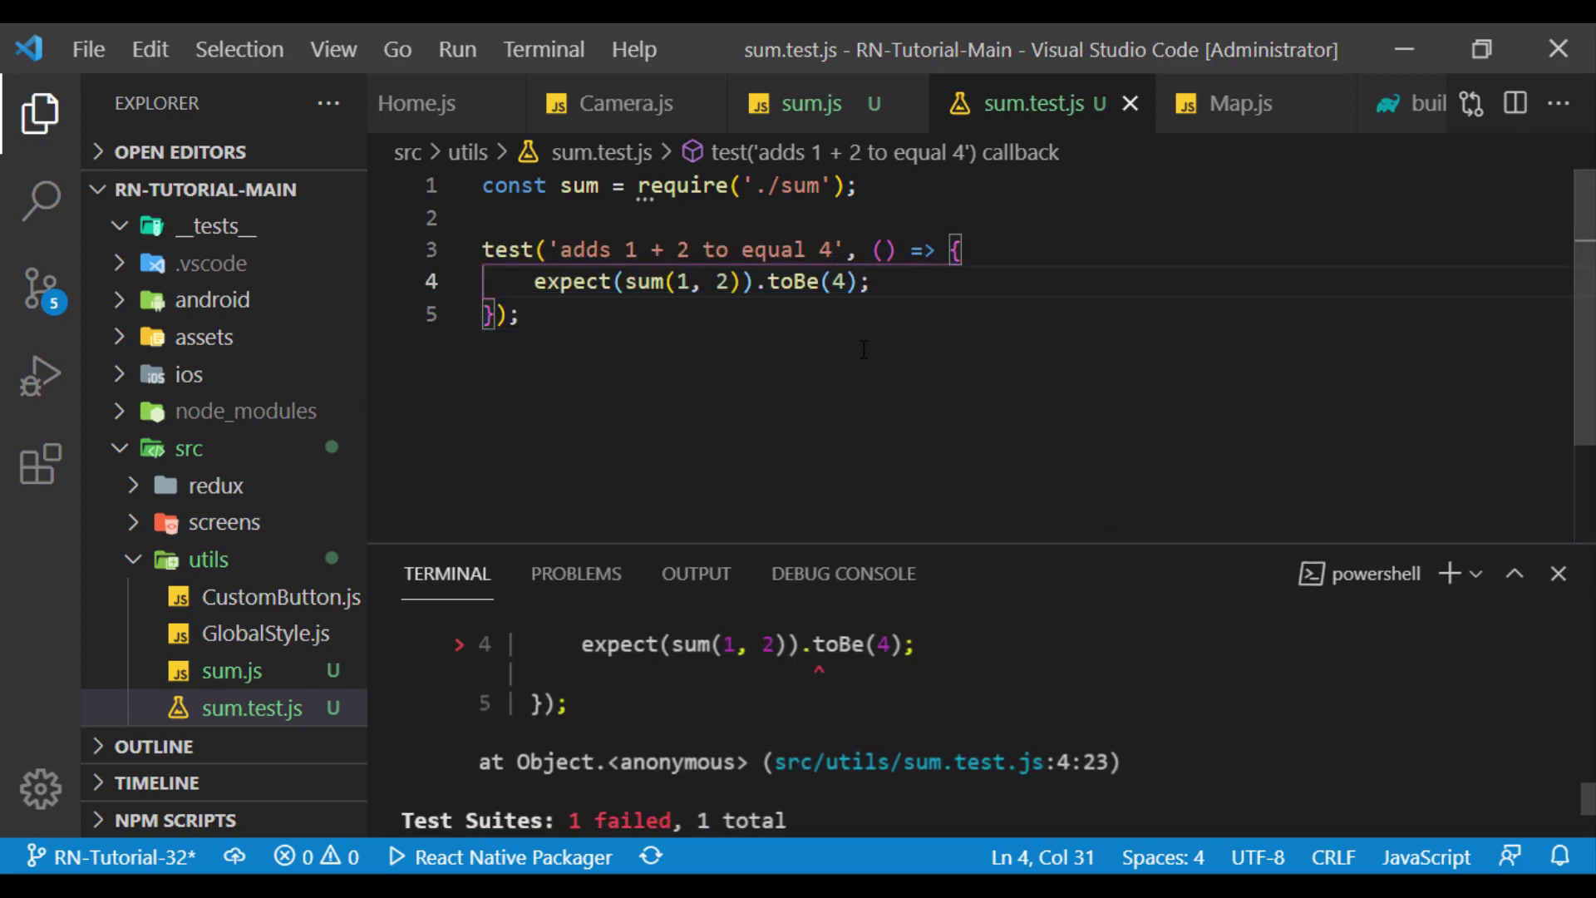
double_click(839, 283)
type("3")
double_click(825, 250)
type("3")
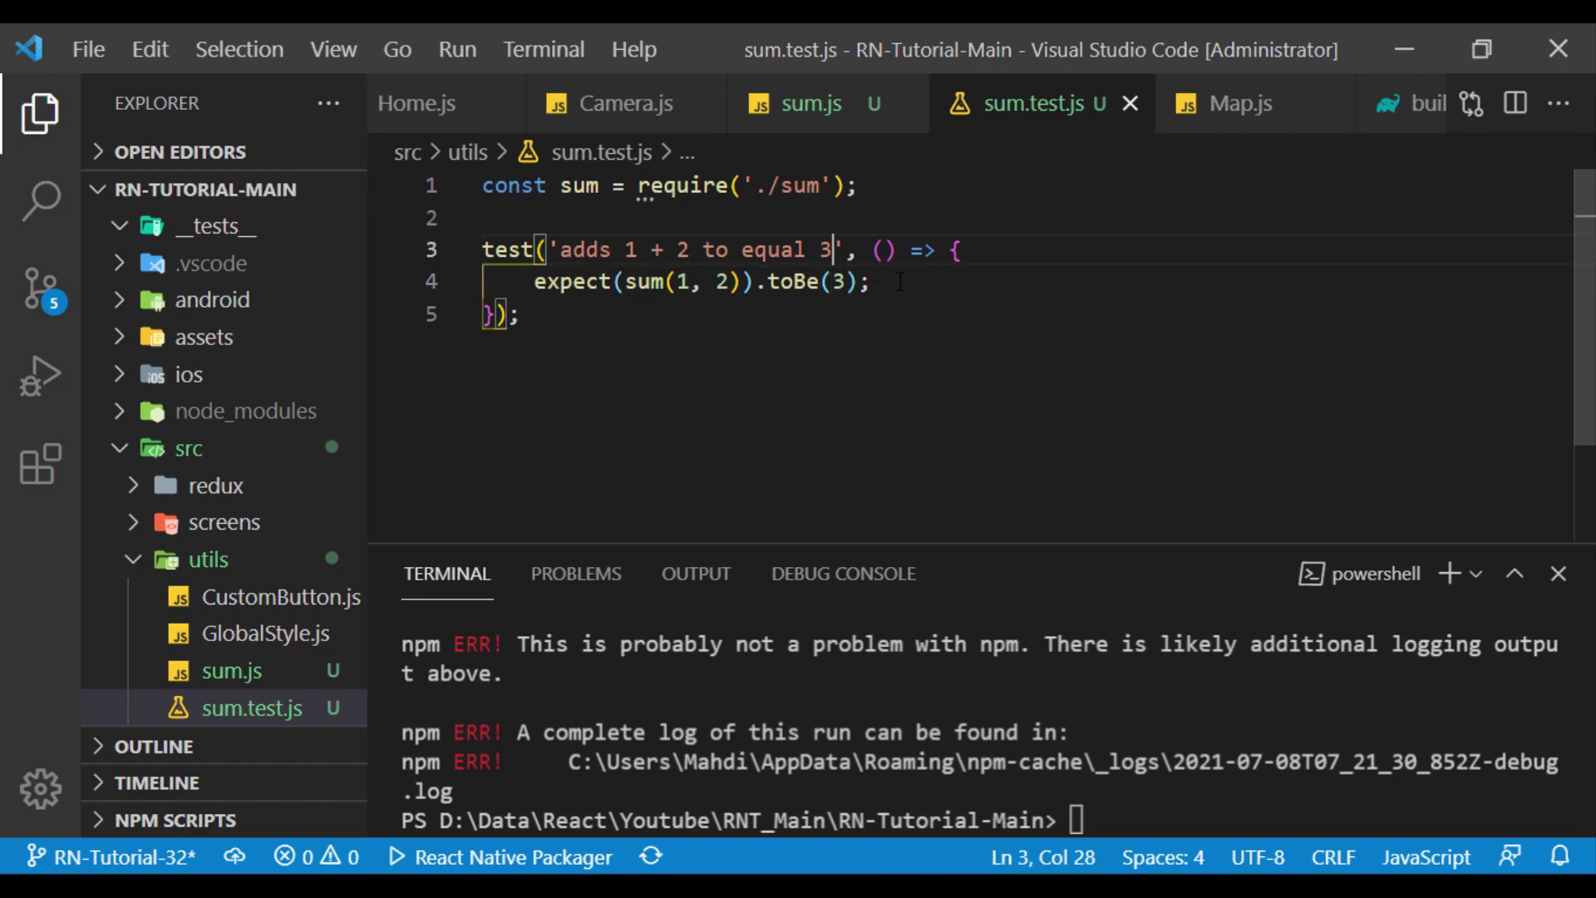
left_click(914, 306)
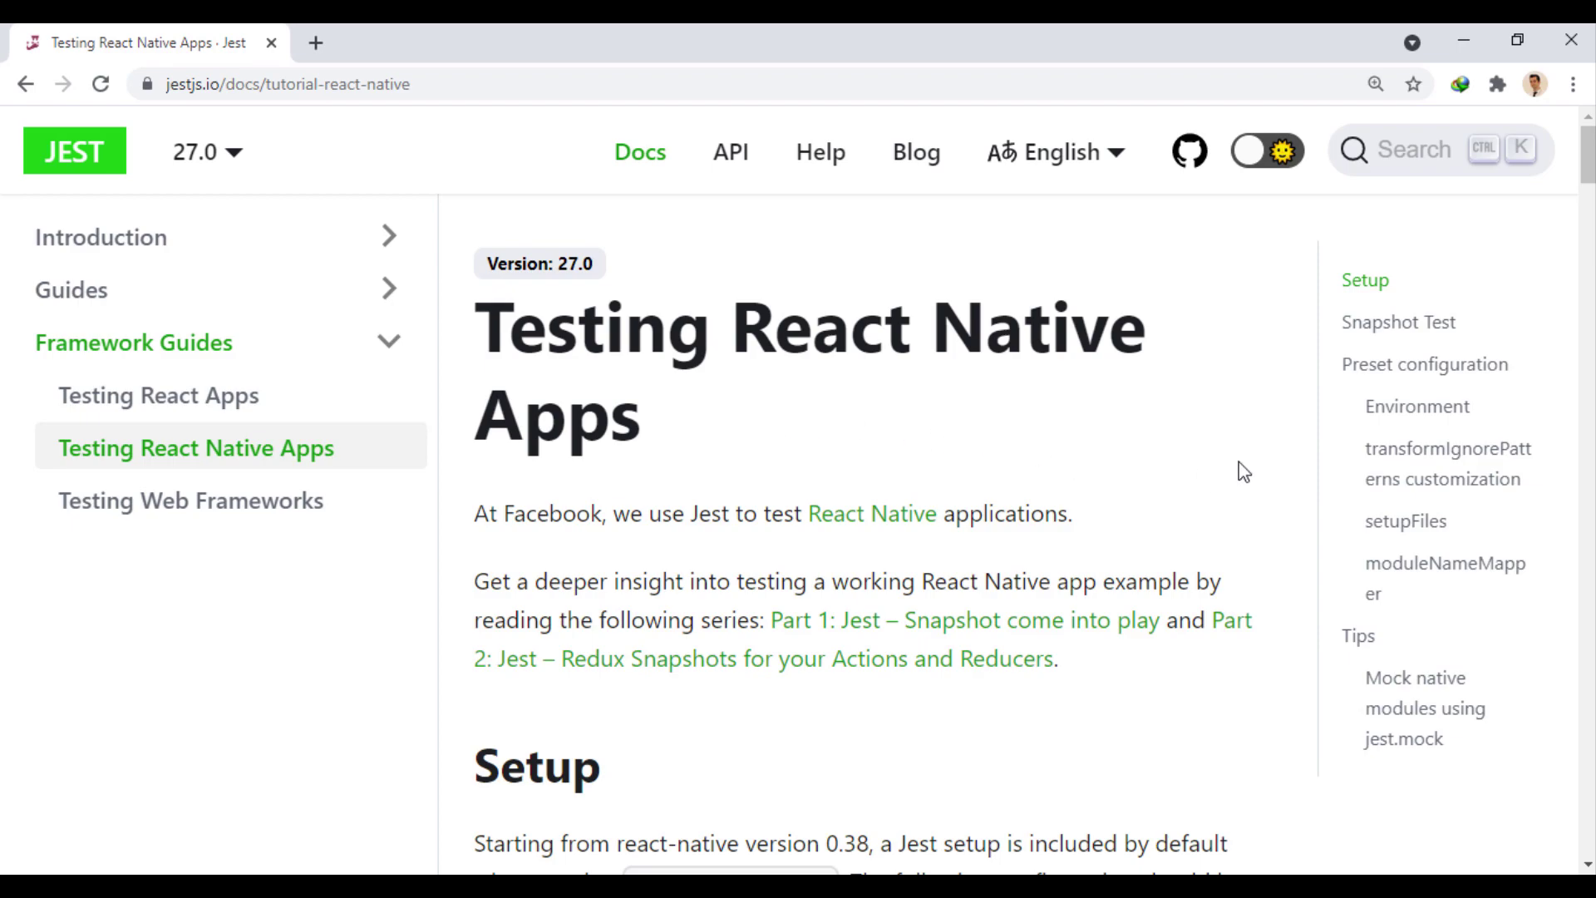
scroll(1280, 397, "down", 2)
scroll(1281, 397, "down", 2)
scroll(1280, 398, "down", 1)
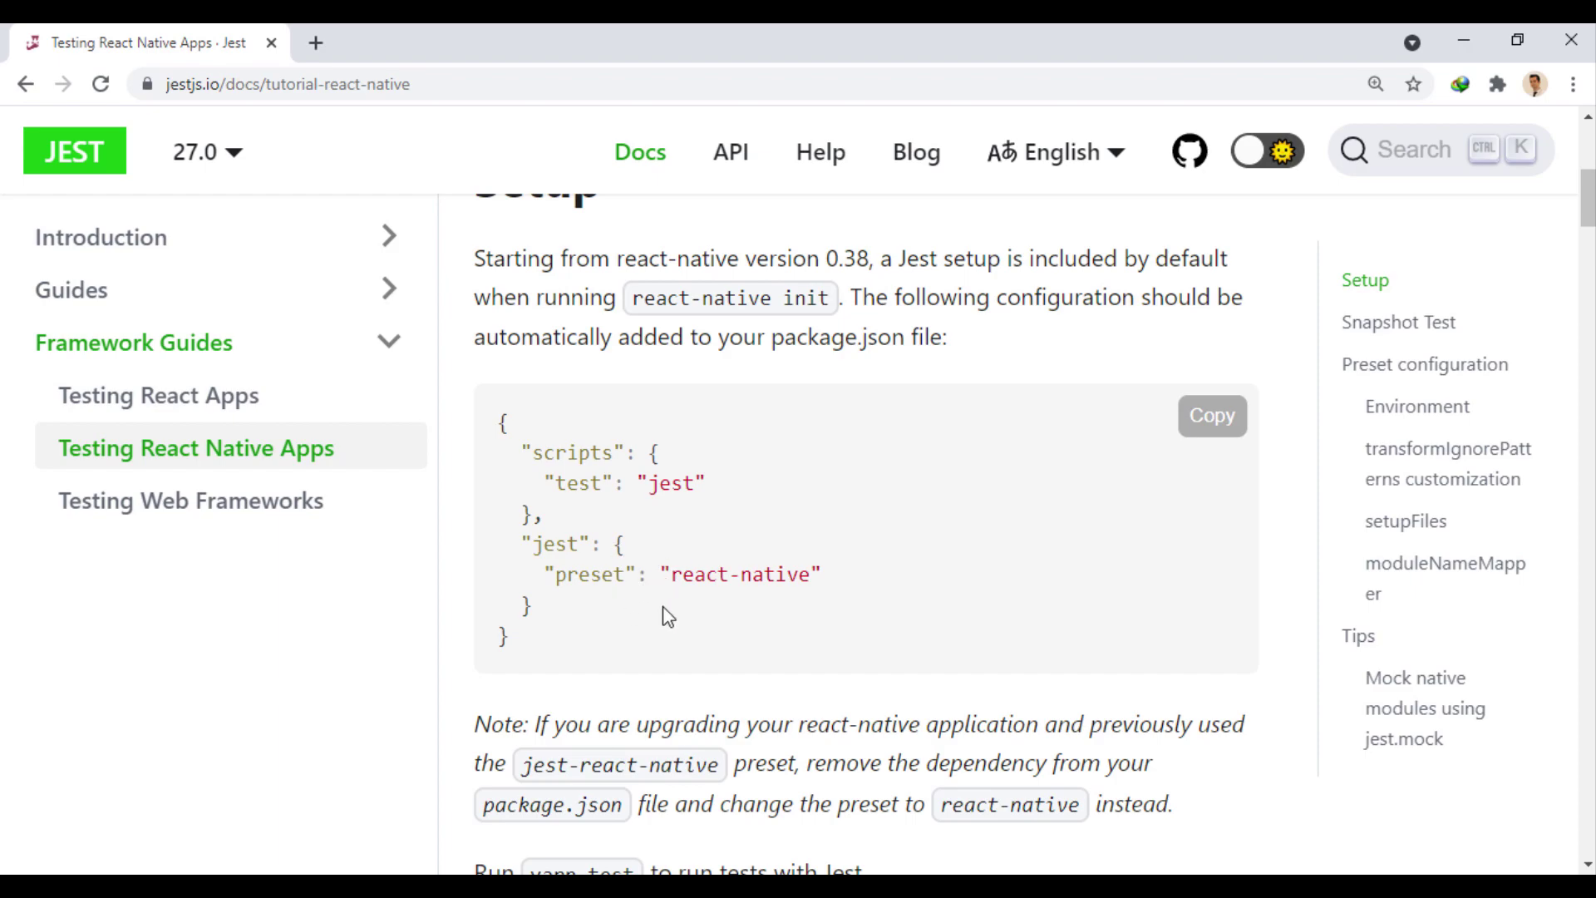
- Confirm package.json's jest block uses preset 'react-native', then return to the Jest docs
left_click(1461, 37)
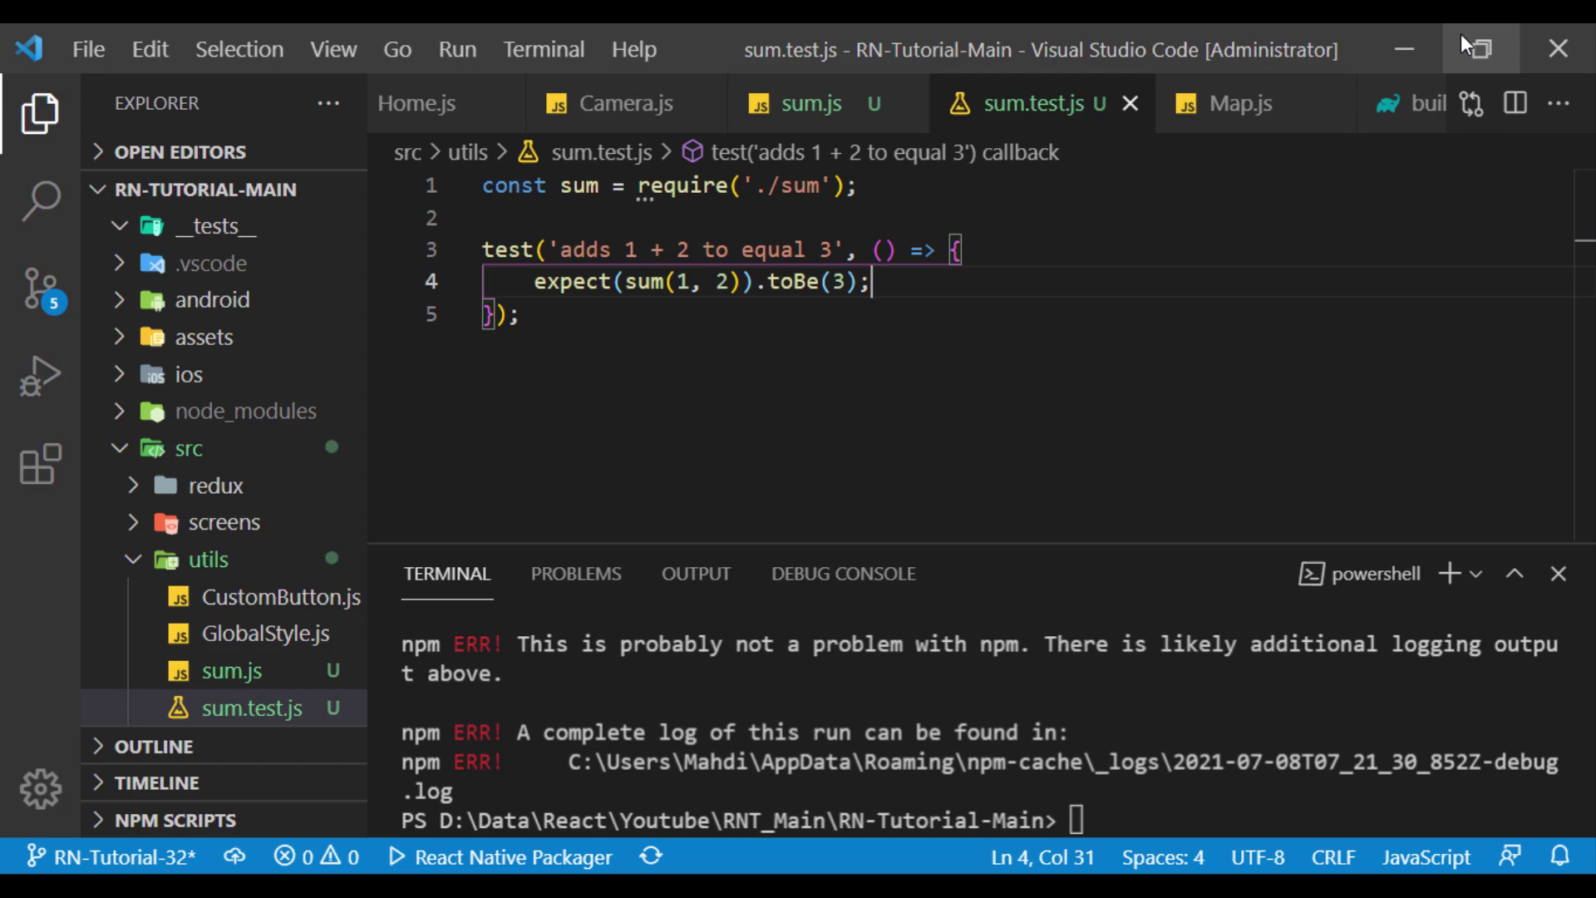
scroll(213, 561, "down", 5)
left_click(214, 643)
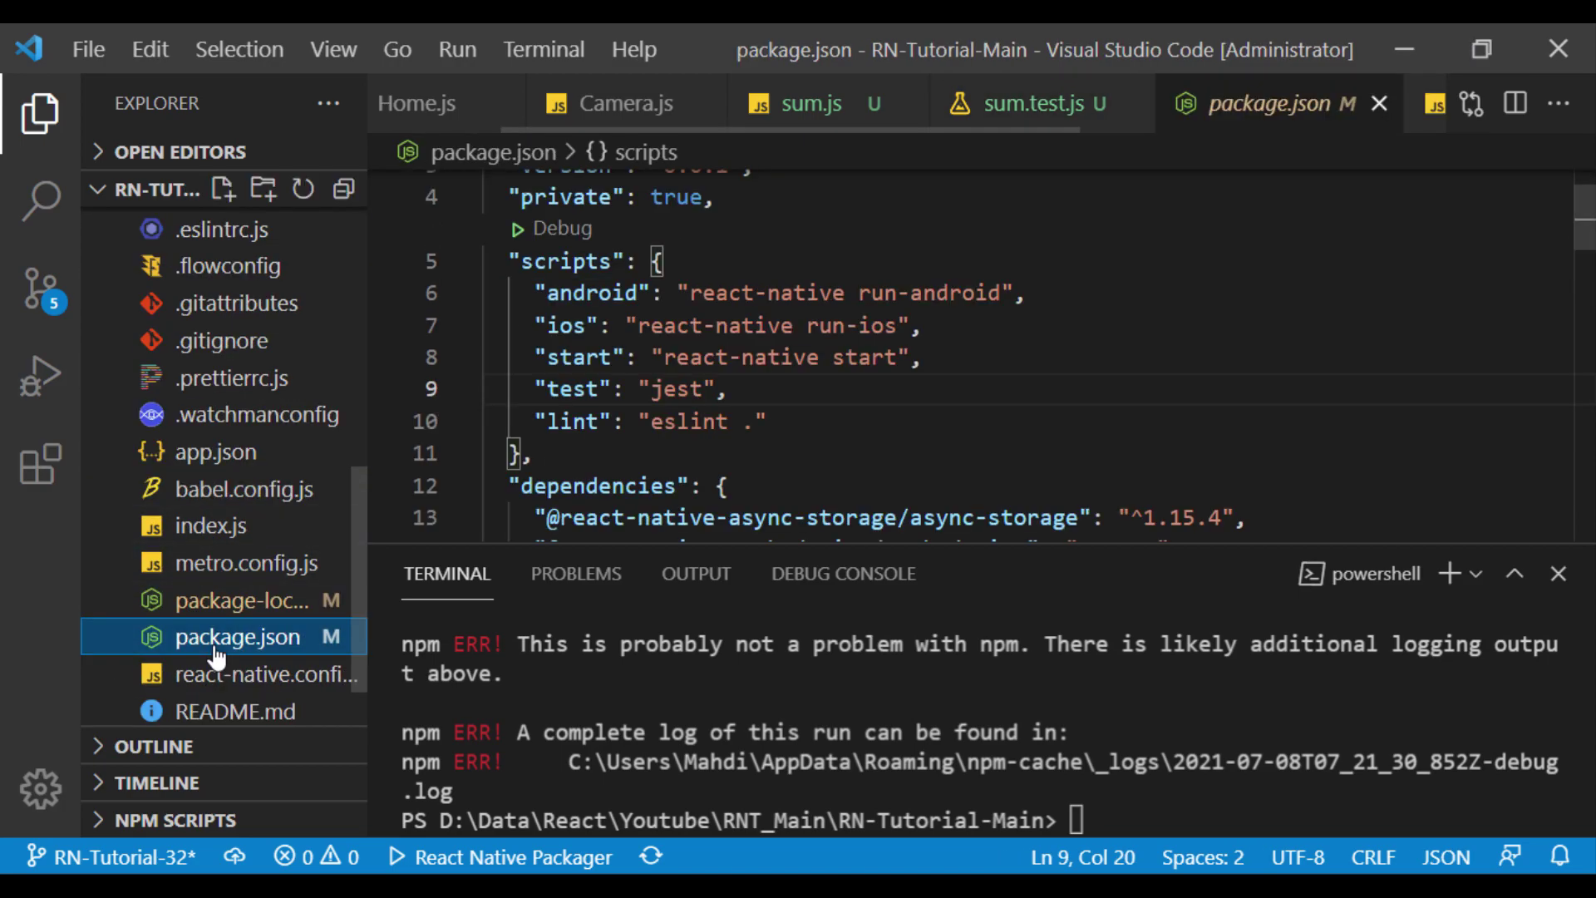
scroll(896, 331, "down", 6)
scroll(896, 330, "down", 6)
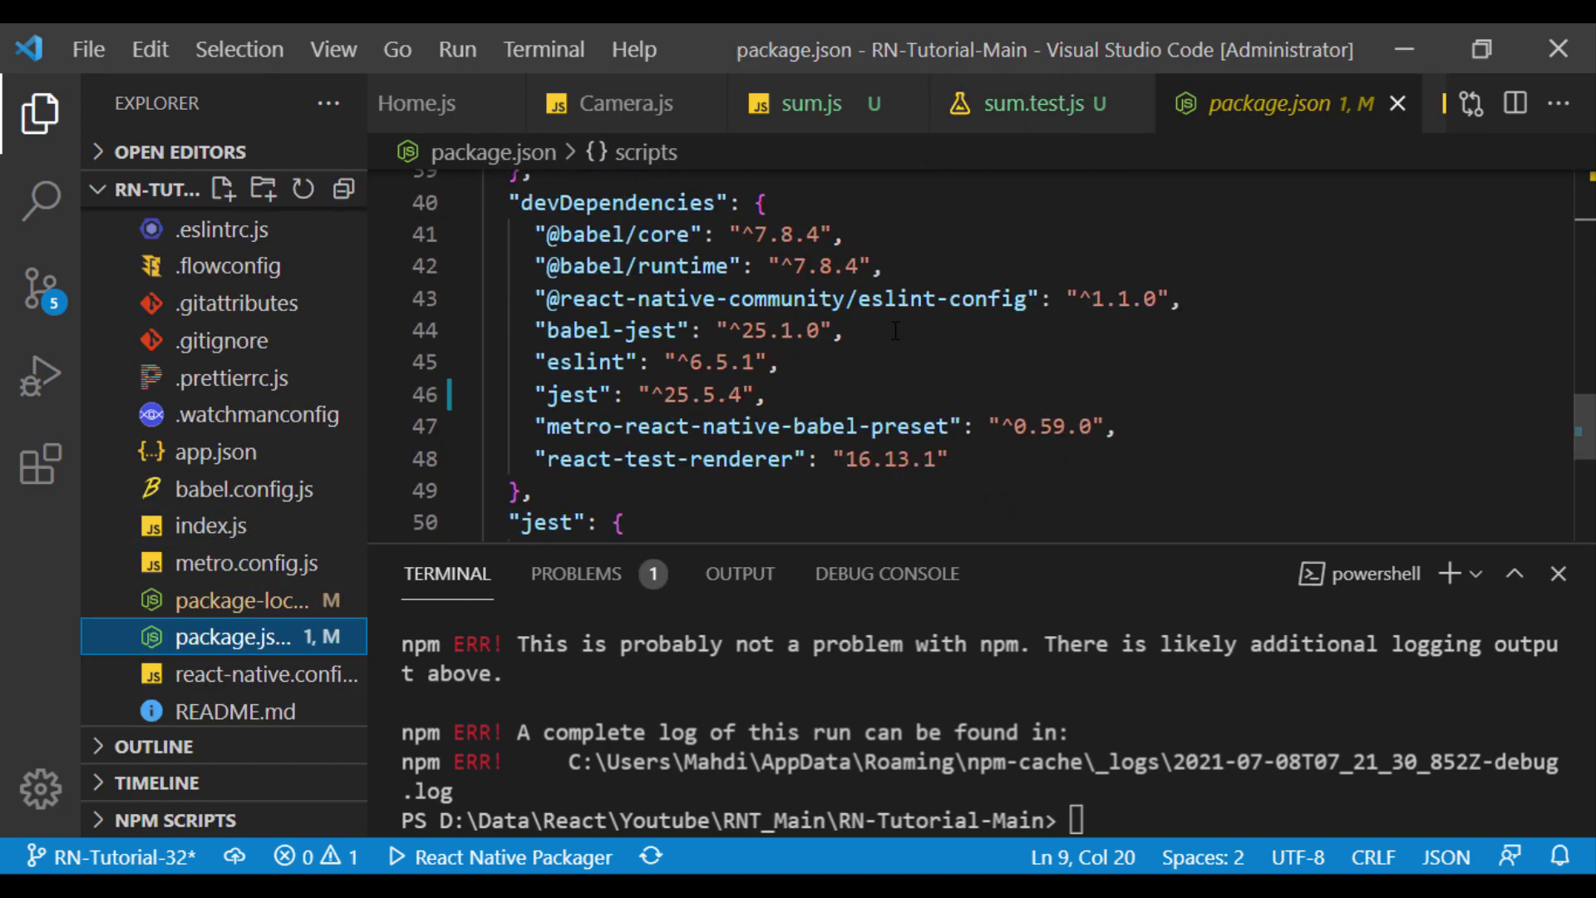
scroll(895, 330, "down", 1)
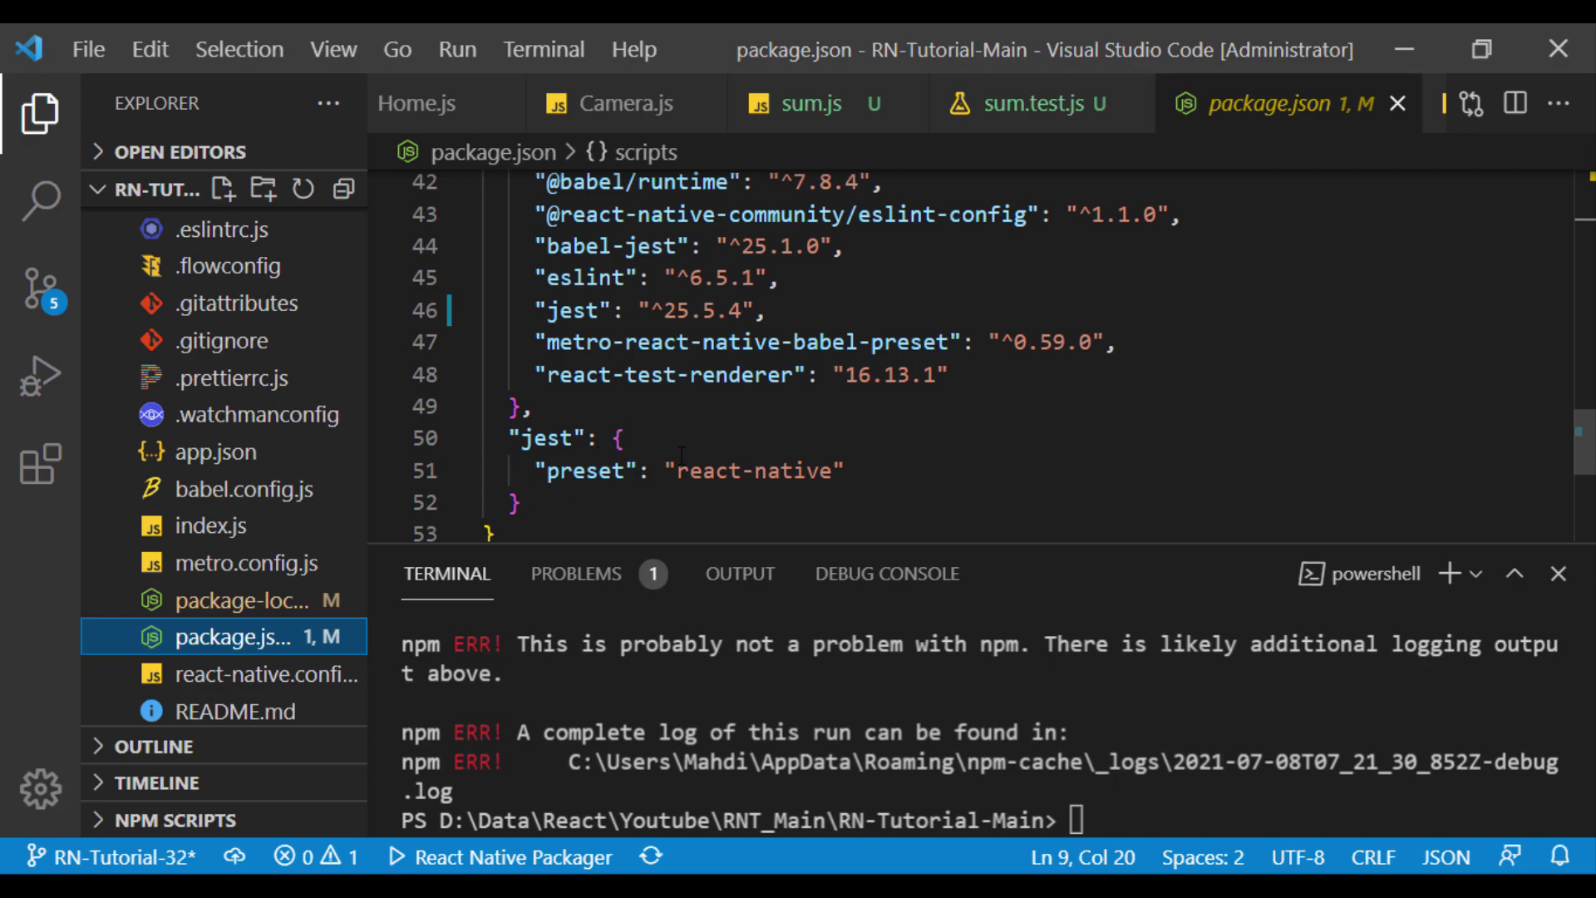
key("alt+Tab")
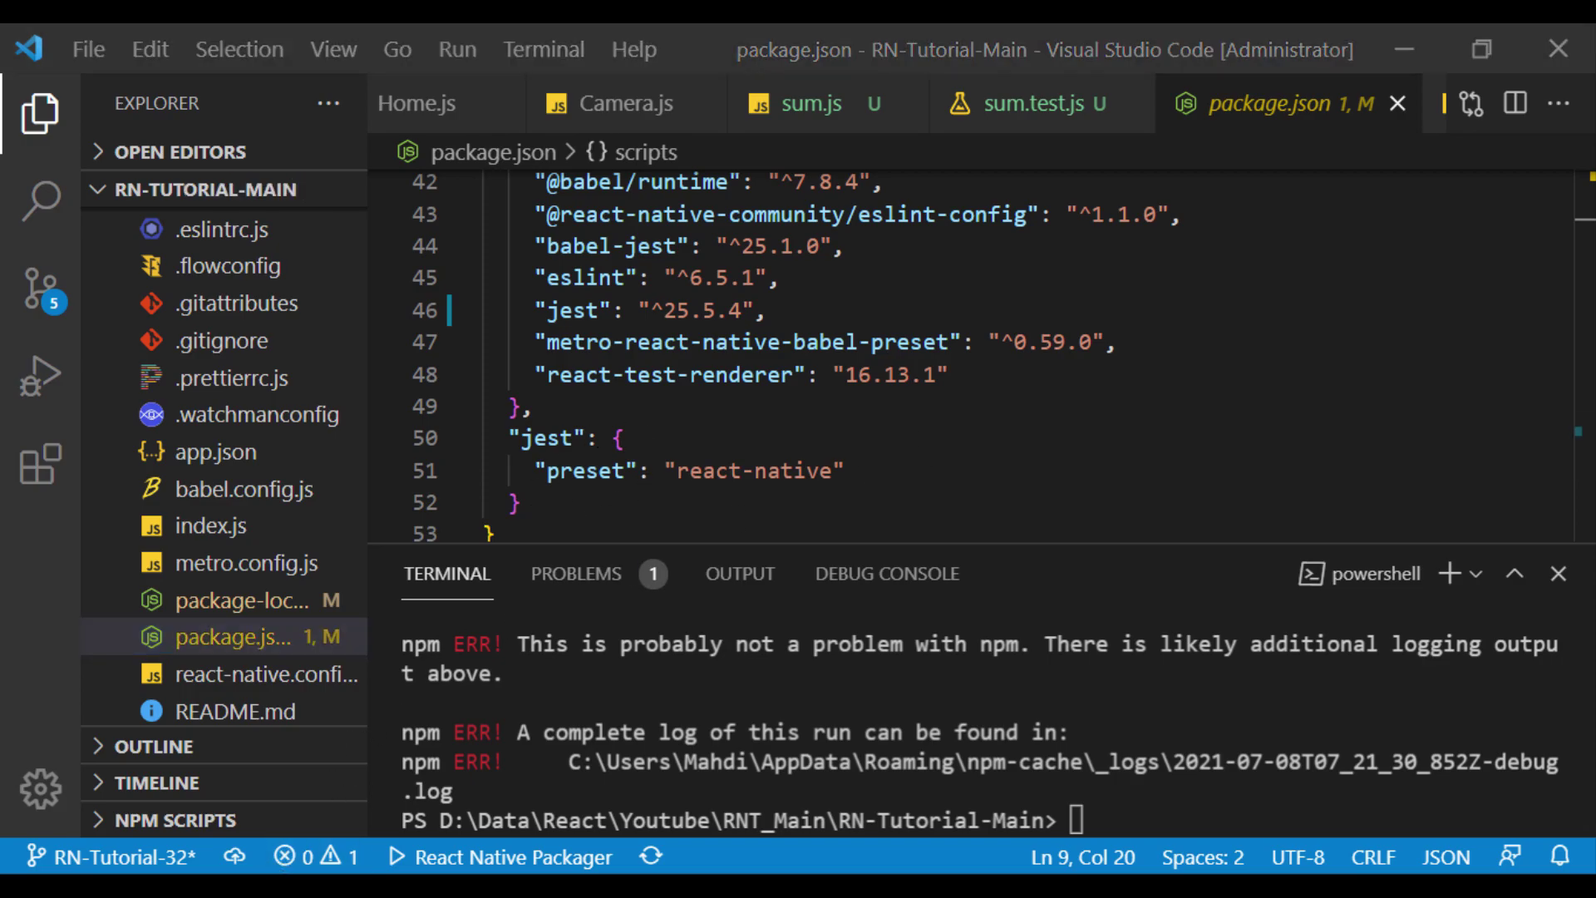
scroll(1223, 413, "down", 2)
scroll(1224, 412, "down", 2)
scroll(1233, 411, "down", 1)
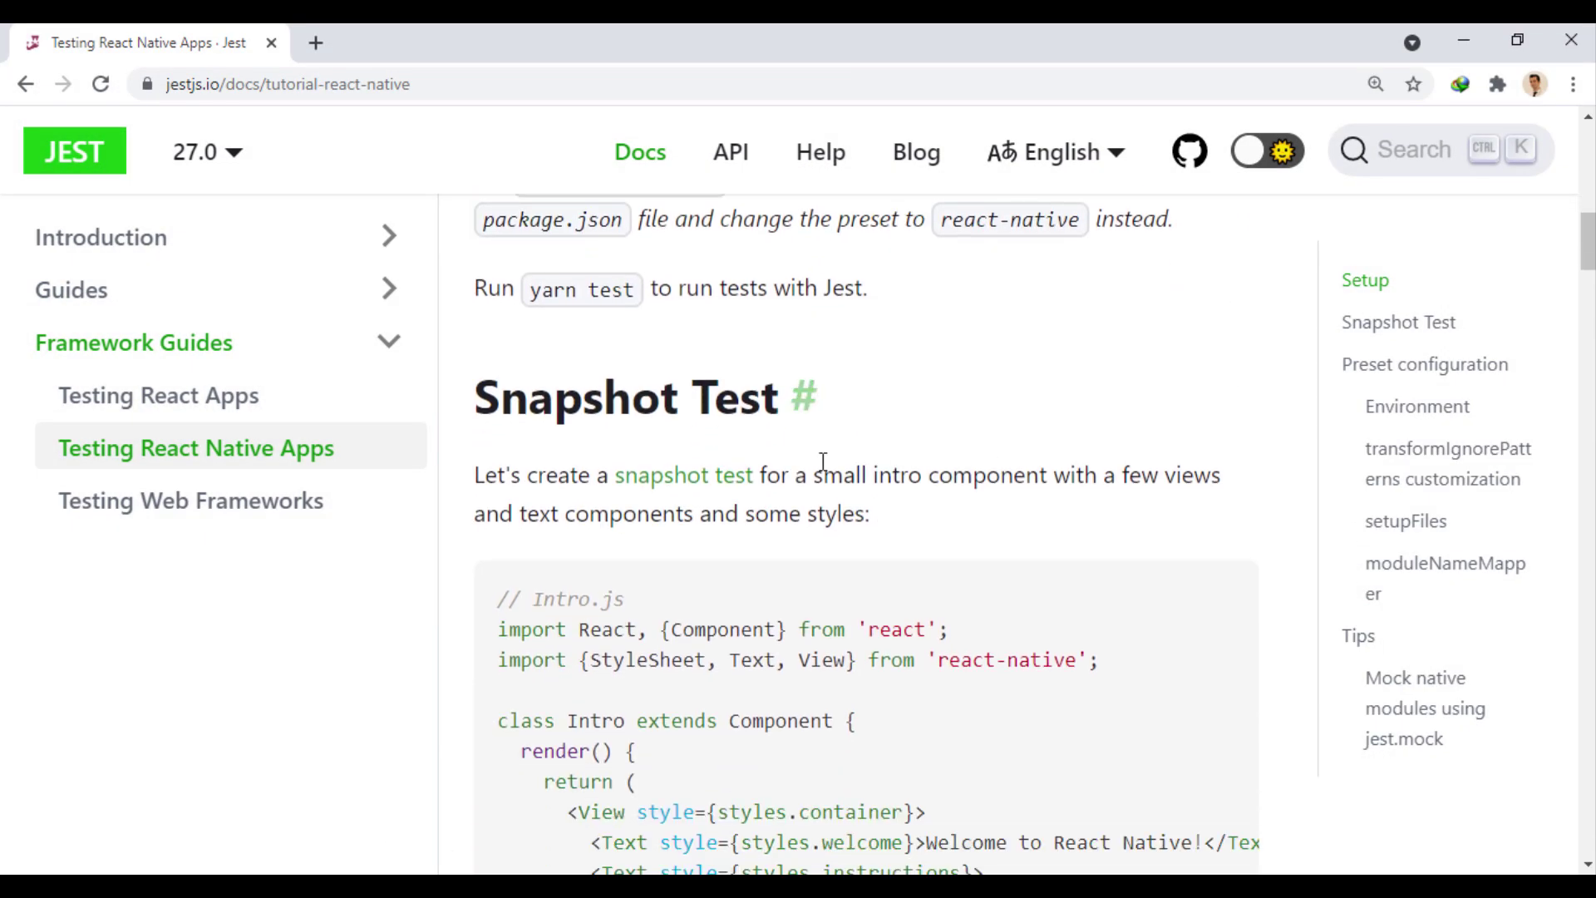
- Copy the 'Intro.js' file name from the Snapshot Test sample code
left_click_drag(485, 397, 774, 392)
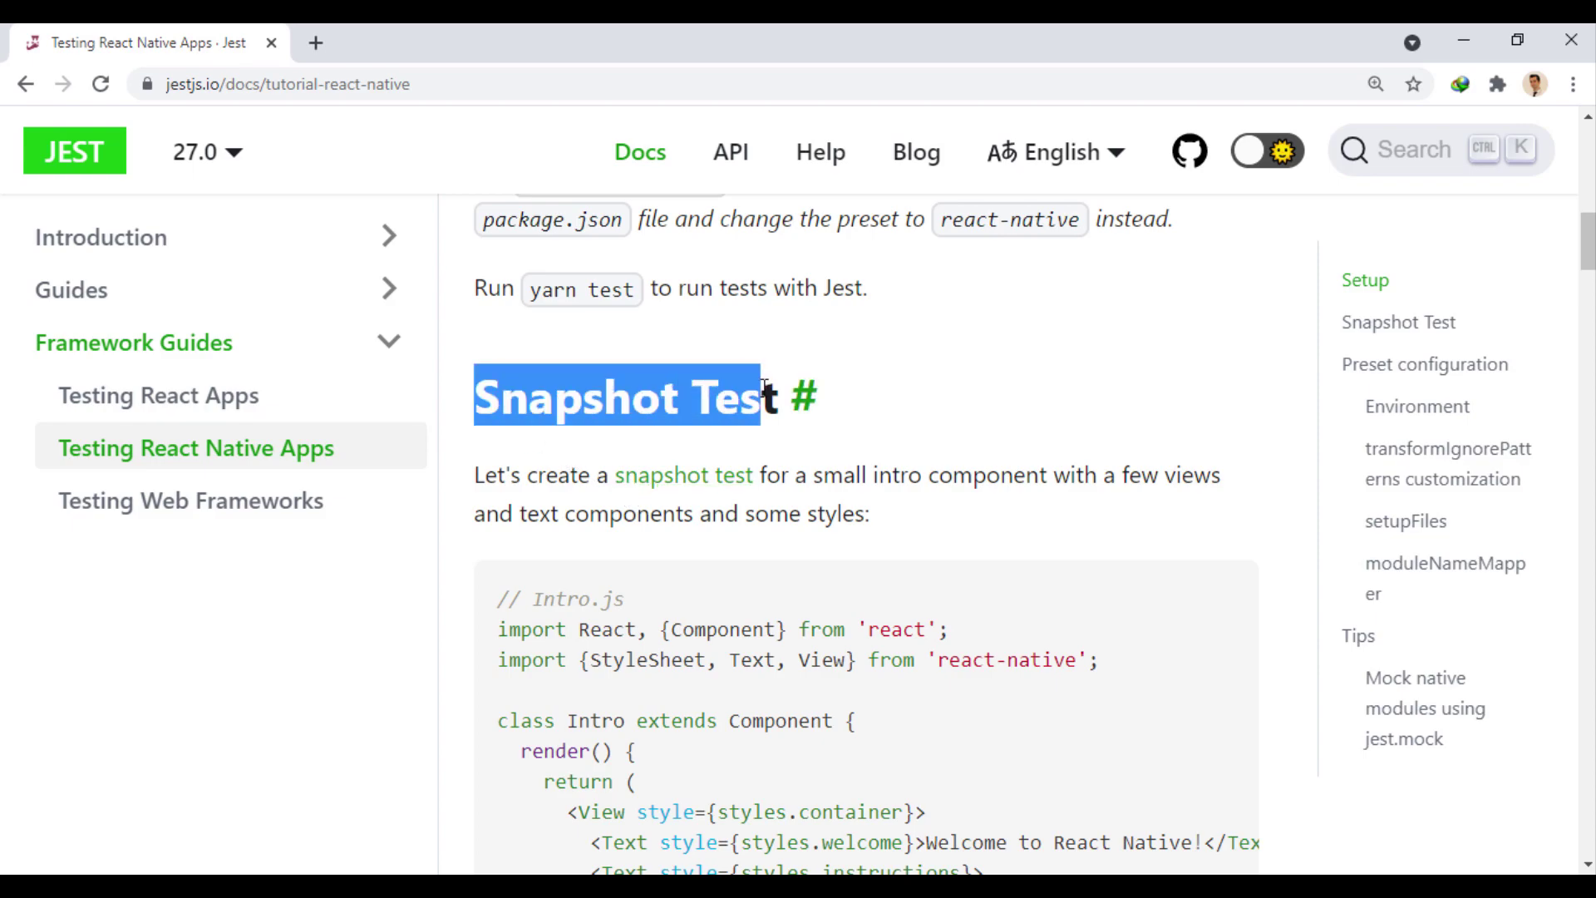
left_click(1091, 422)
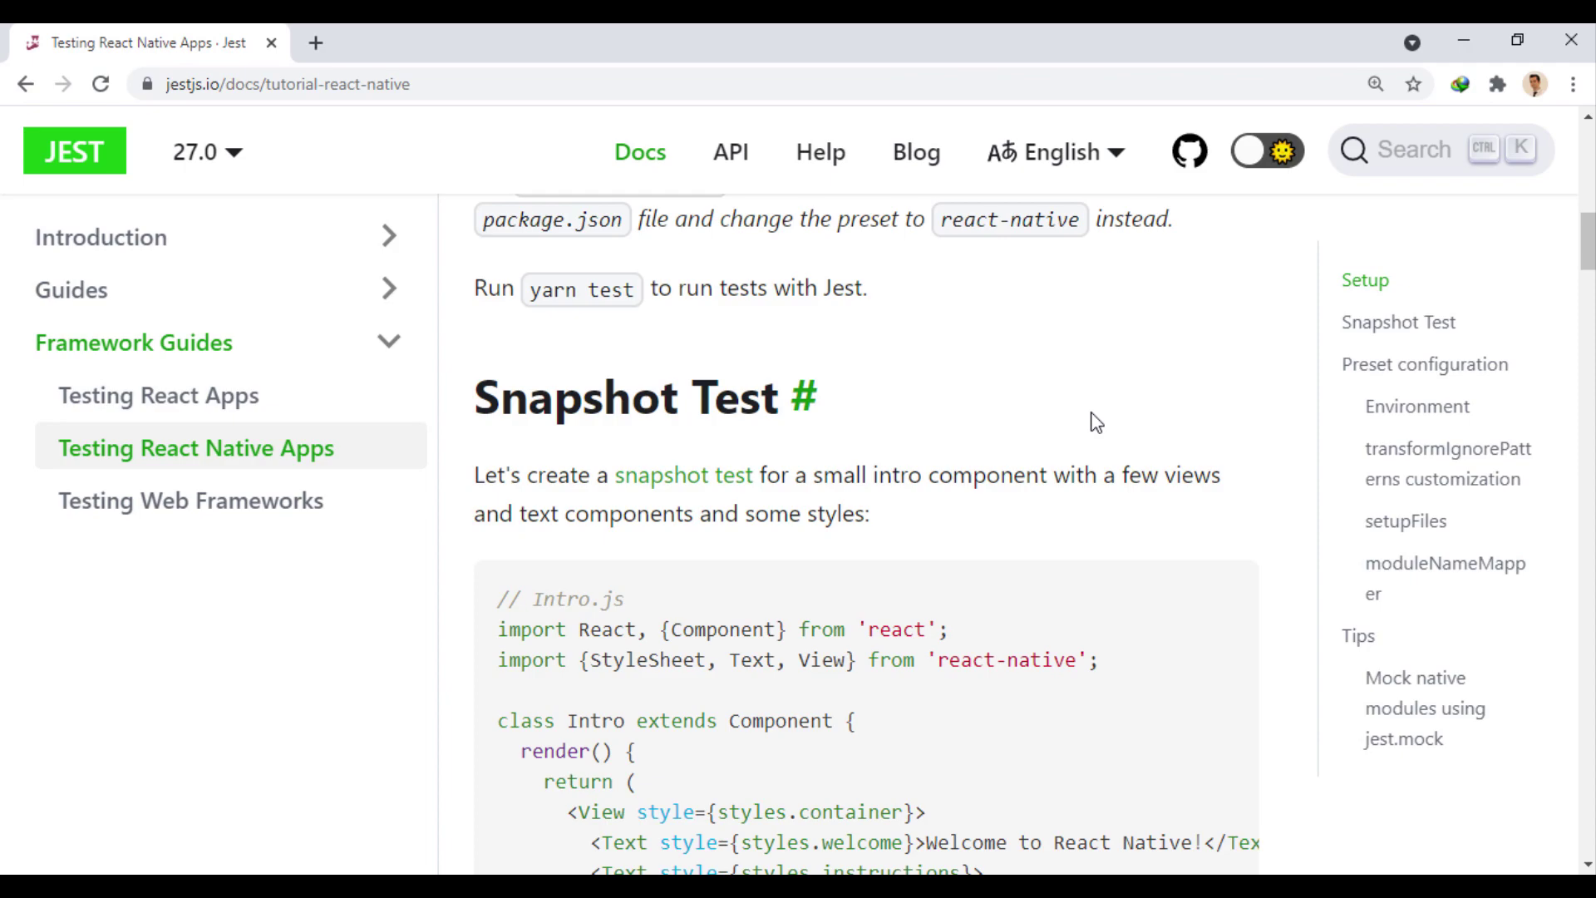
scroll(1092, 423, "down", 1)
scroll(1094, 420, "down", 2)
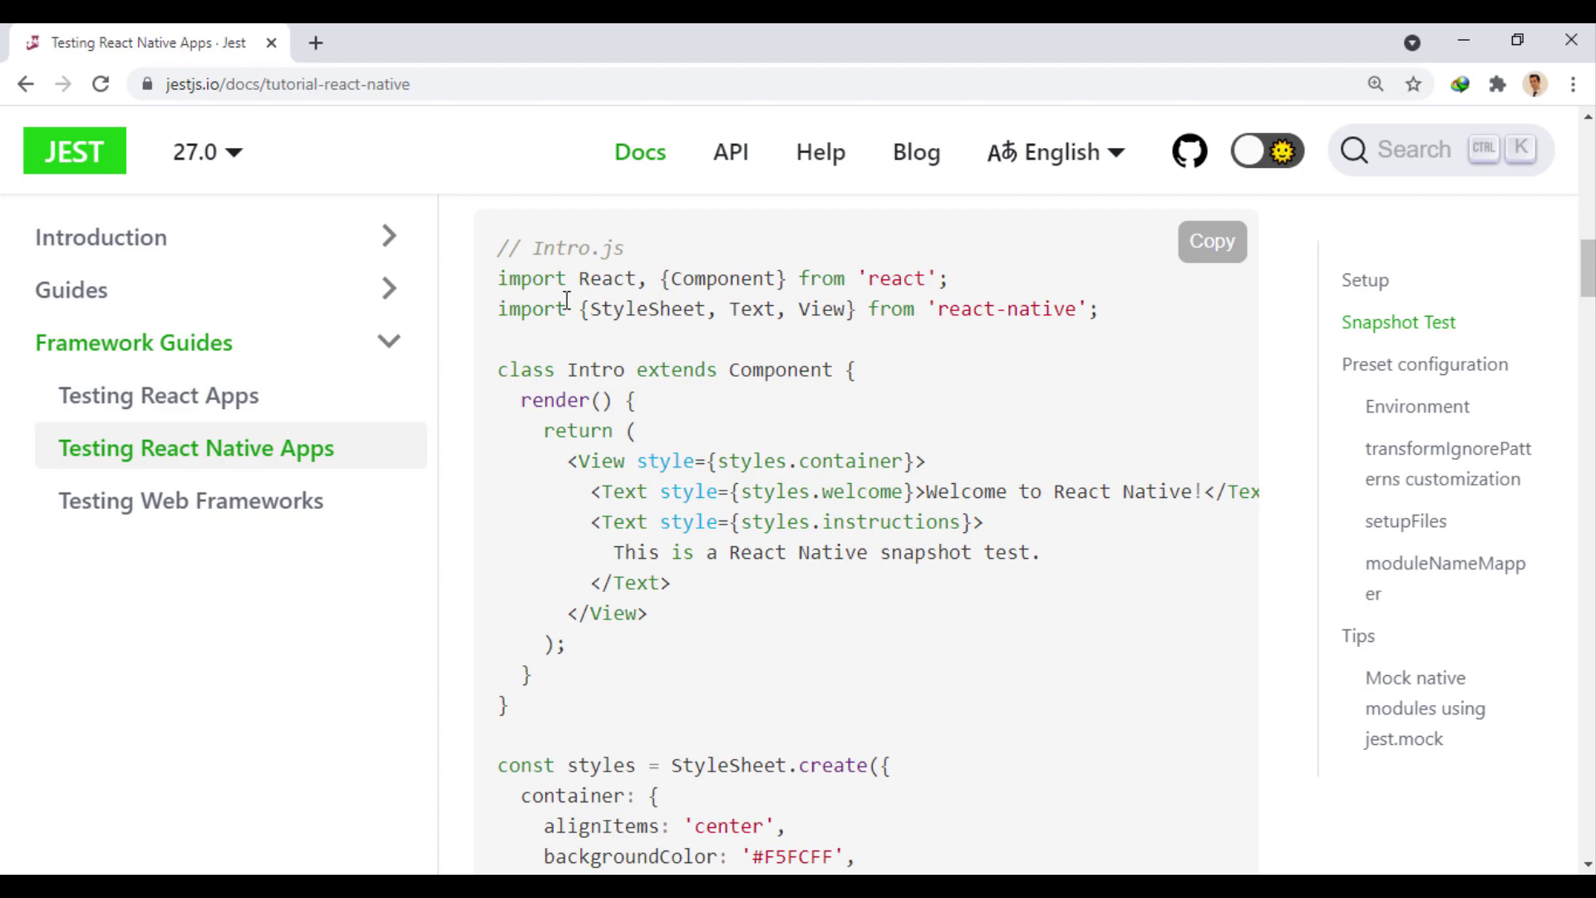
left_click_drag(534, 249, 627, 251)
right_click(616, 251)
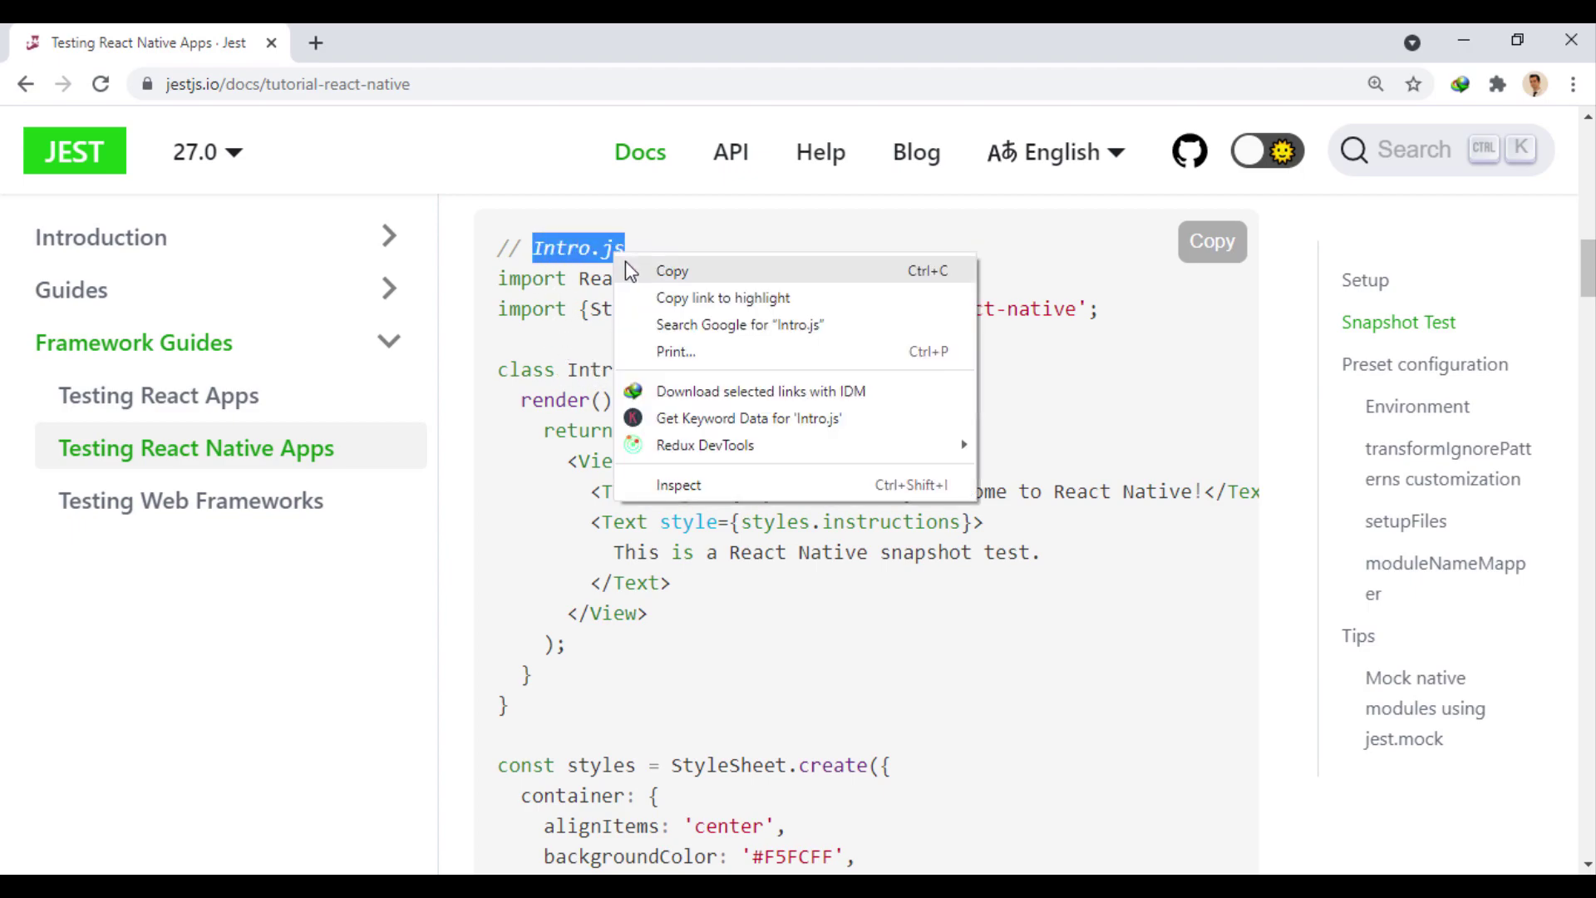
left_click(634, 269)
left_click(1084, 435)
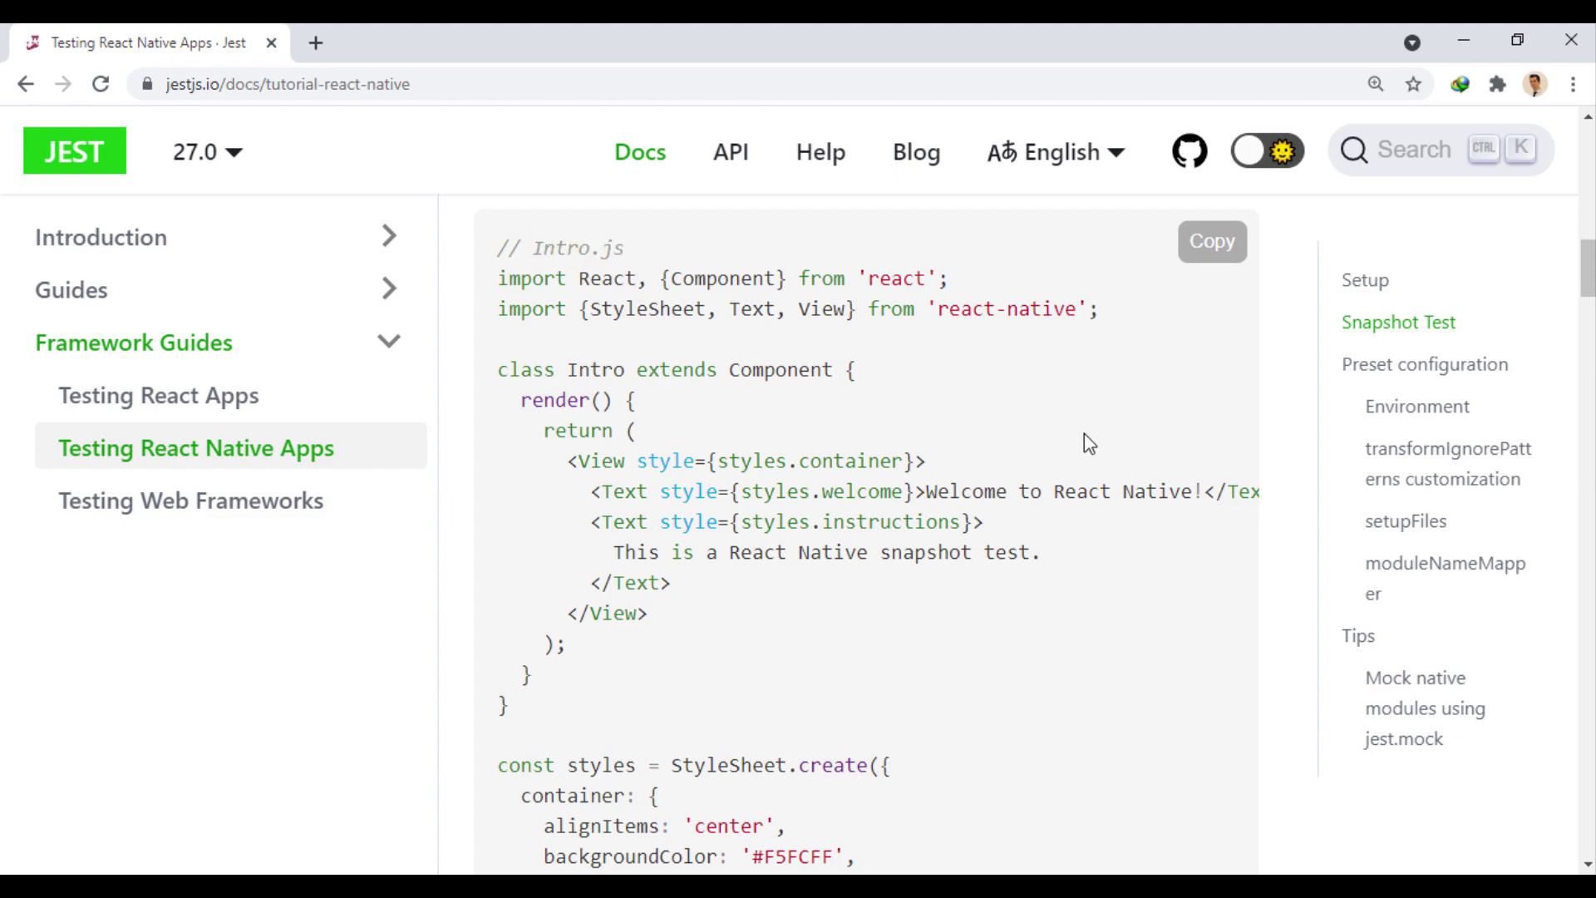
- Create a new Intro.js file in the src/utils folder
left_click(1456, 25)
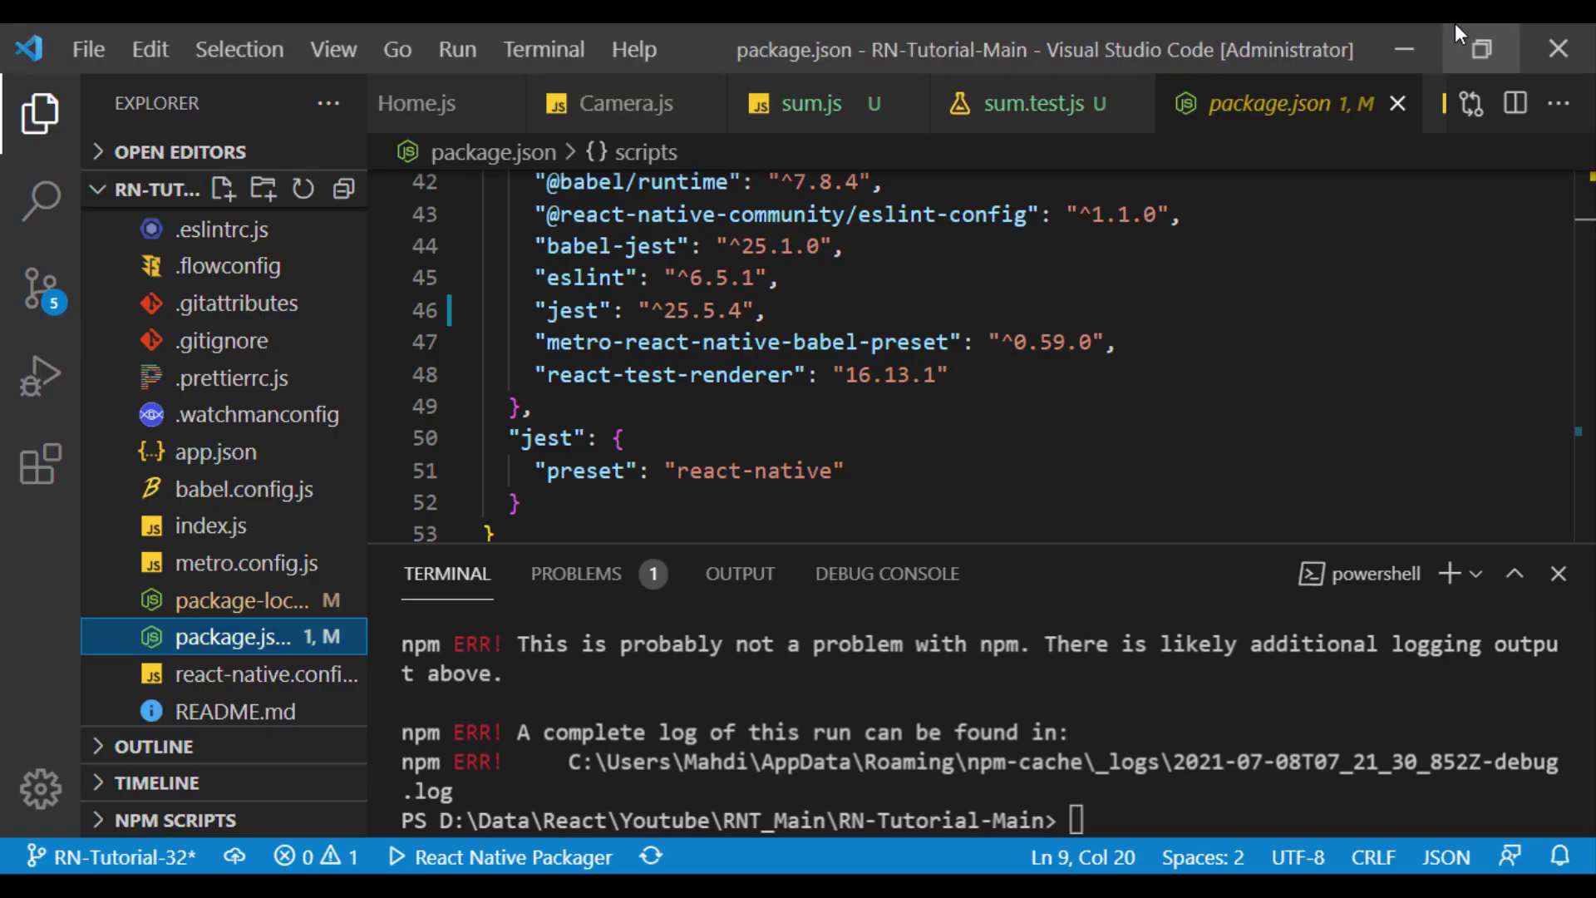
scroll(237, 596, "up", 2)
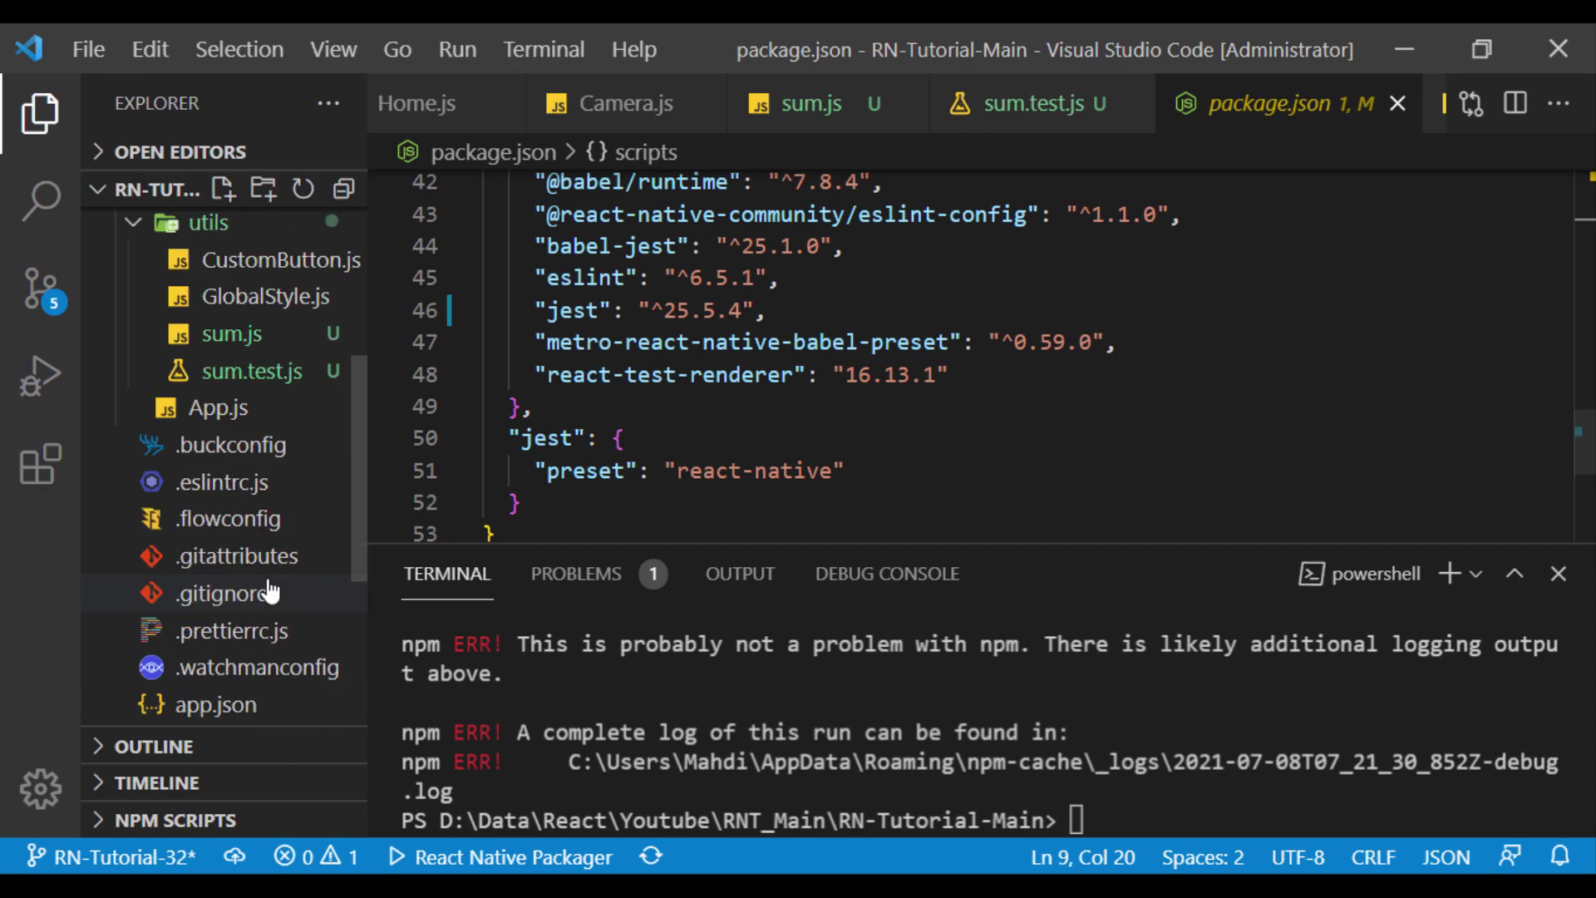
scroll(237, 596, "up", 3)
right_click(206, 561)
left_click(348, 271)
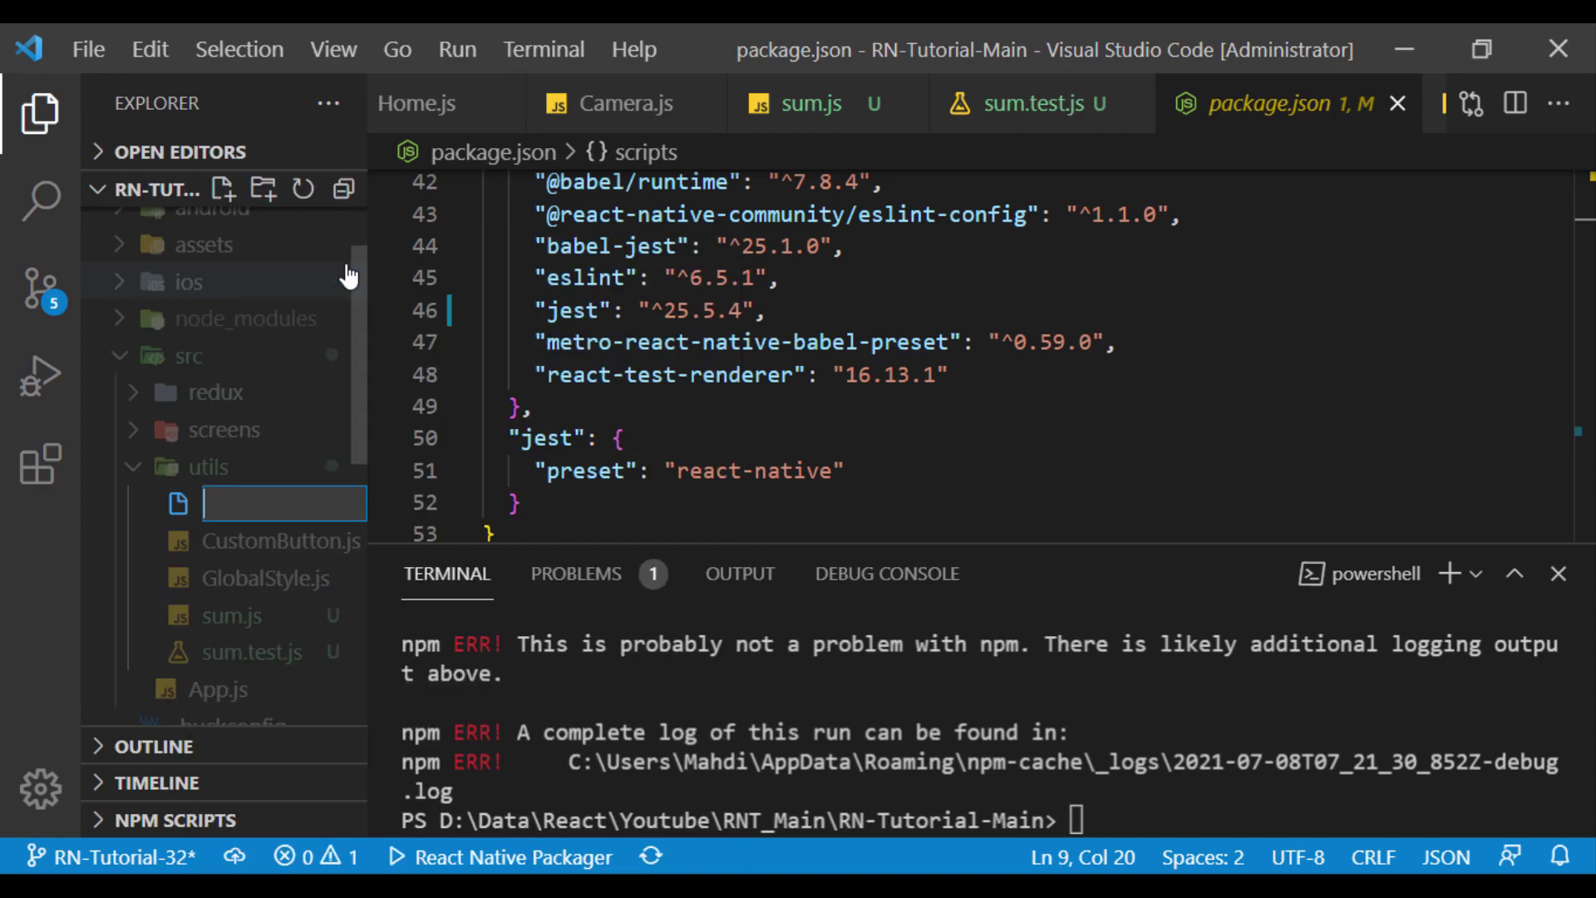
type("Intro.js")
key("Return")
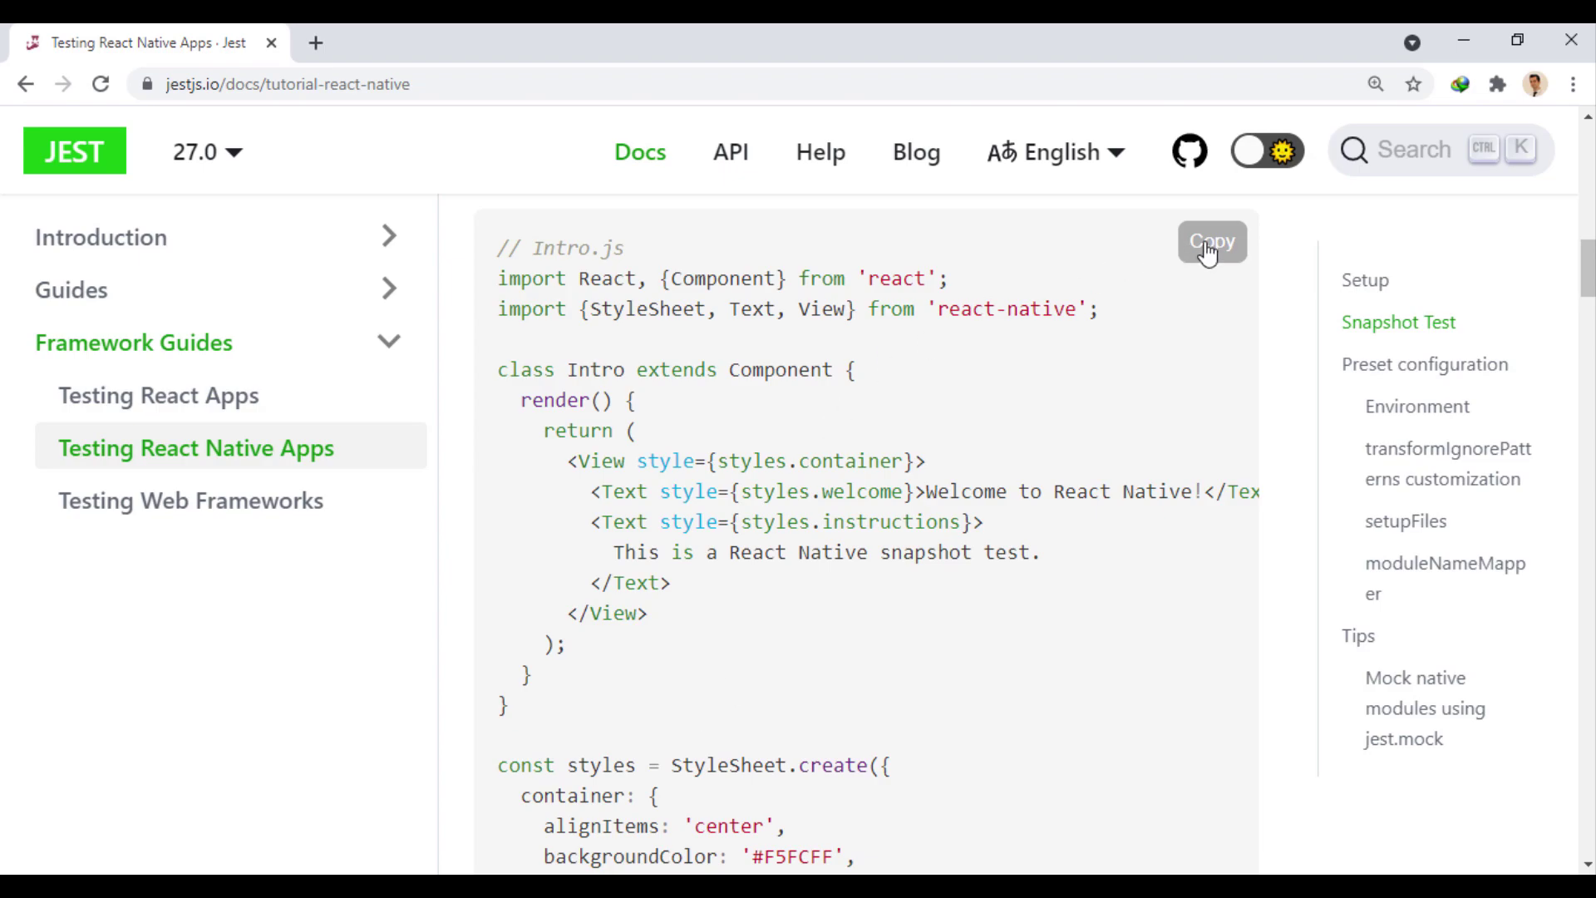
- Paste the Jest guide's Intro component sample code into Intro.js
left_click(1210, 249)
scroll(806, 628, "down", 1)
scroll(927, 524, "down", 4)
scroll(927, 523, "down", 2)
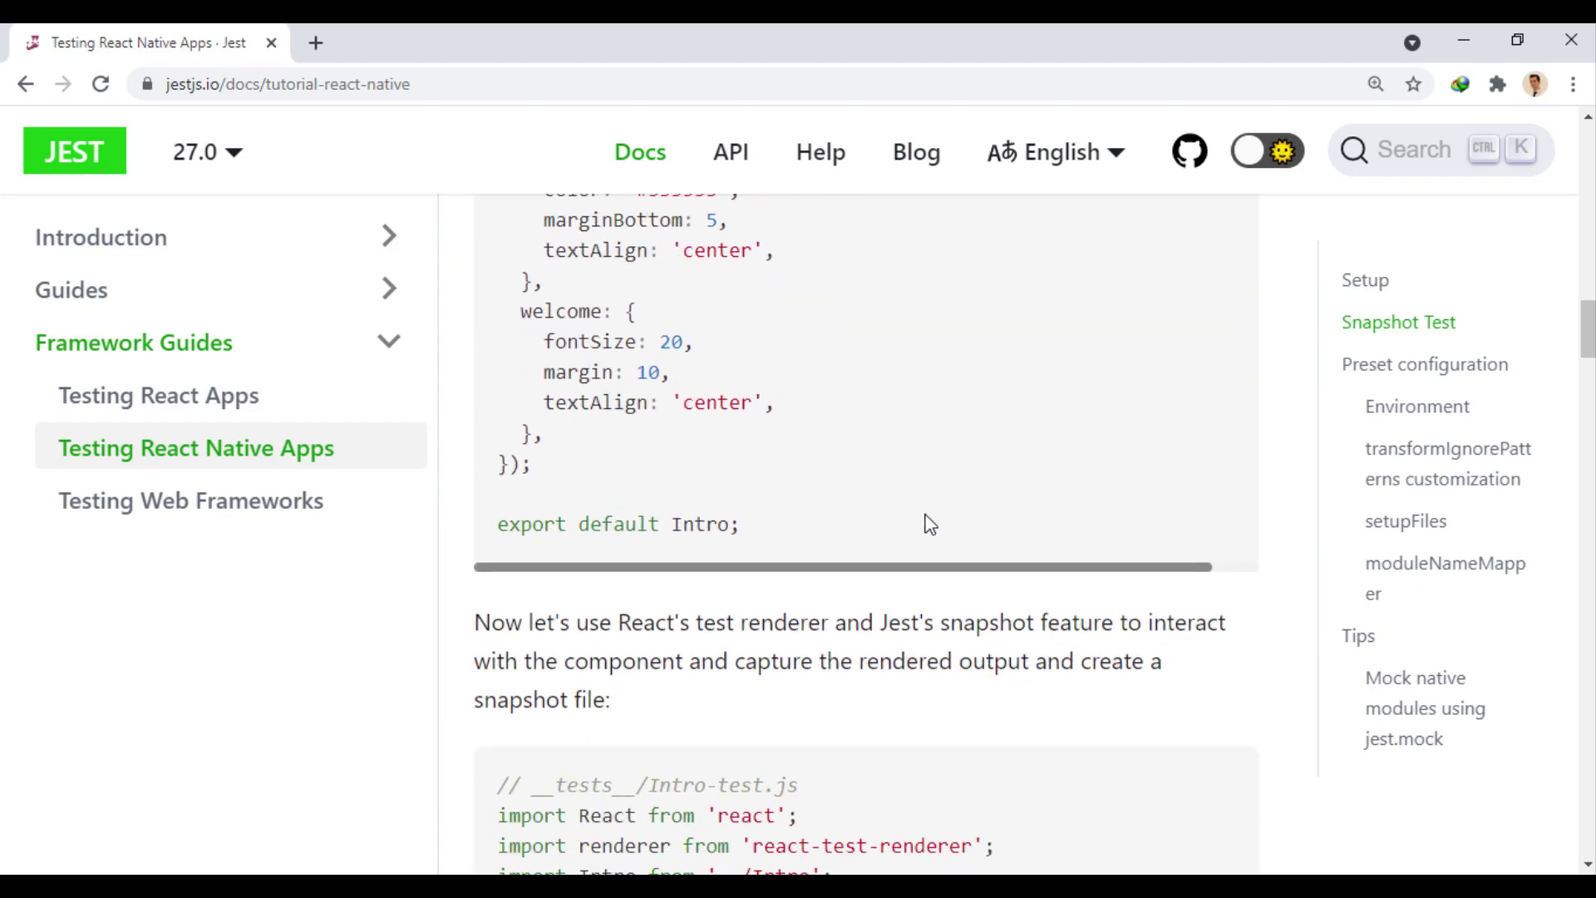
scroll(927, 524, "up", 2)
scroll(927, 524, "up", 3)
scroll(927, 524, "up", 2)
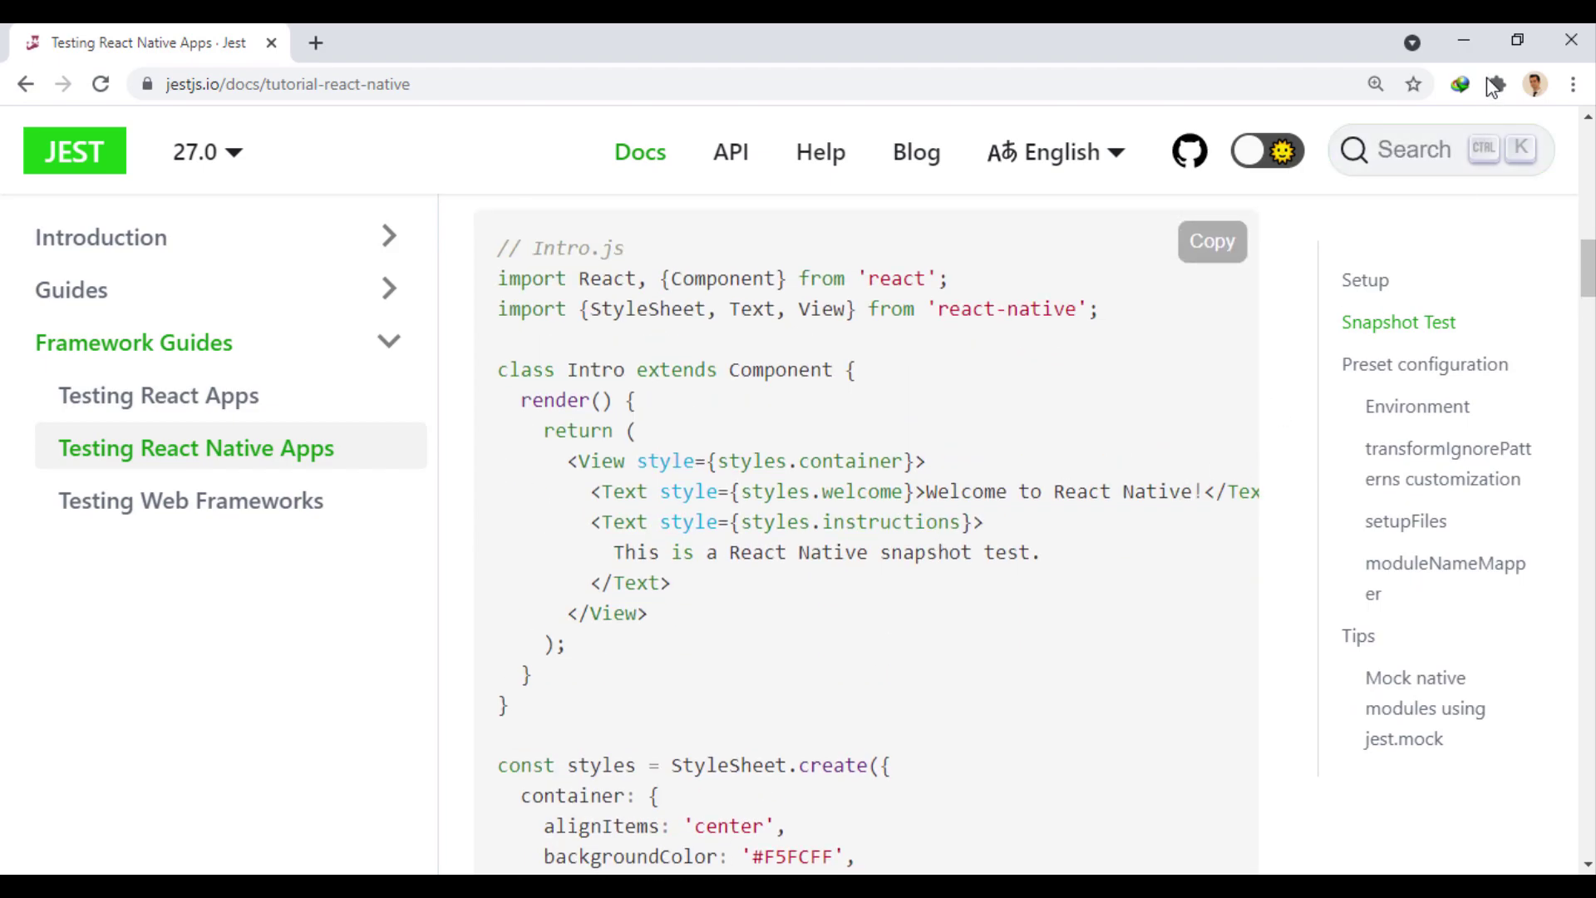
left_click(1466, 48)
key("ctrl+v")
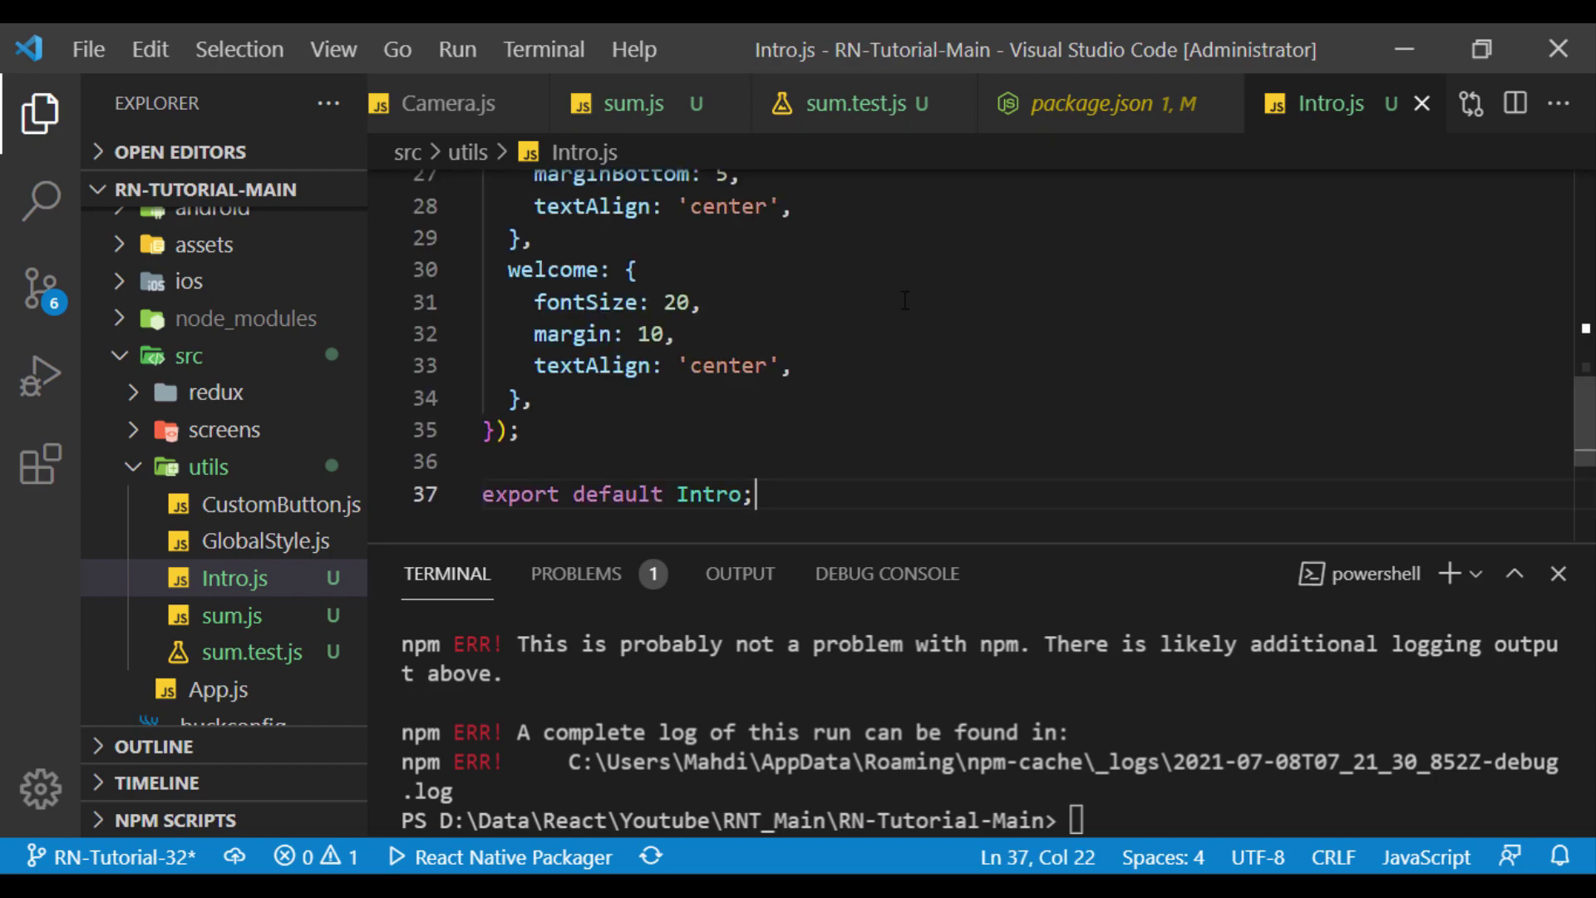
scroll(904, 301, "up", 2)
scroll(904, 300, "up", 5)
scroll(905, 299, "up", 2)
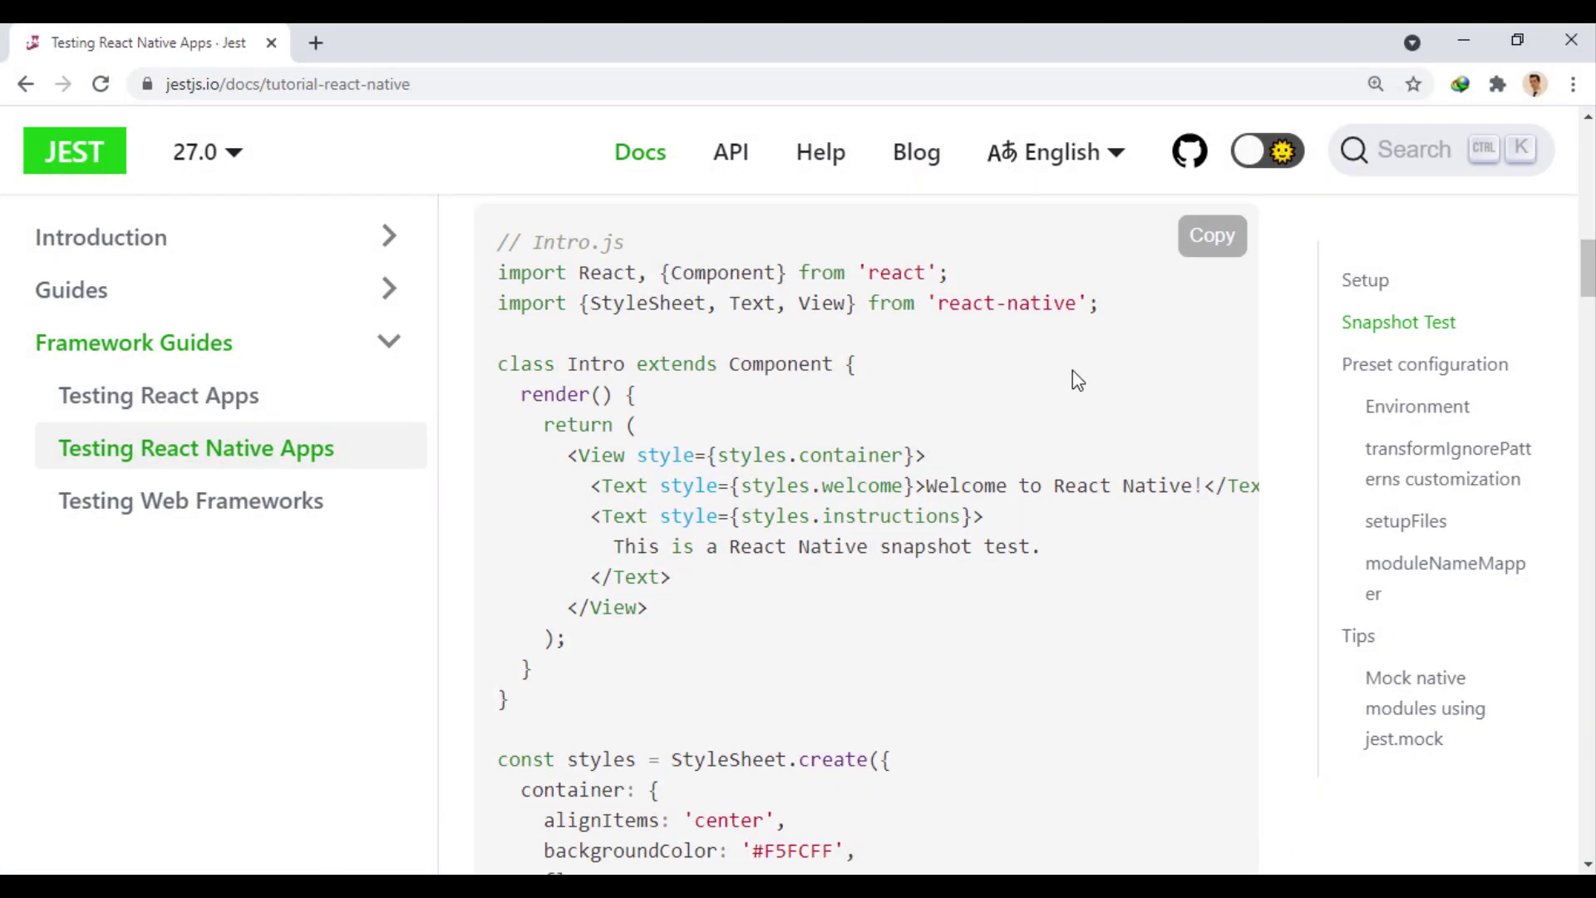
scroll(1073, 373, "down", 5)
scroll(1106, 357, "down", 4)
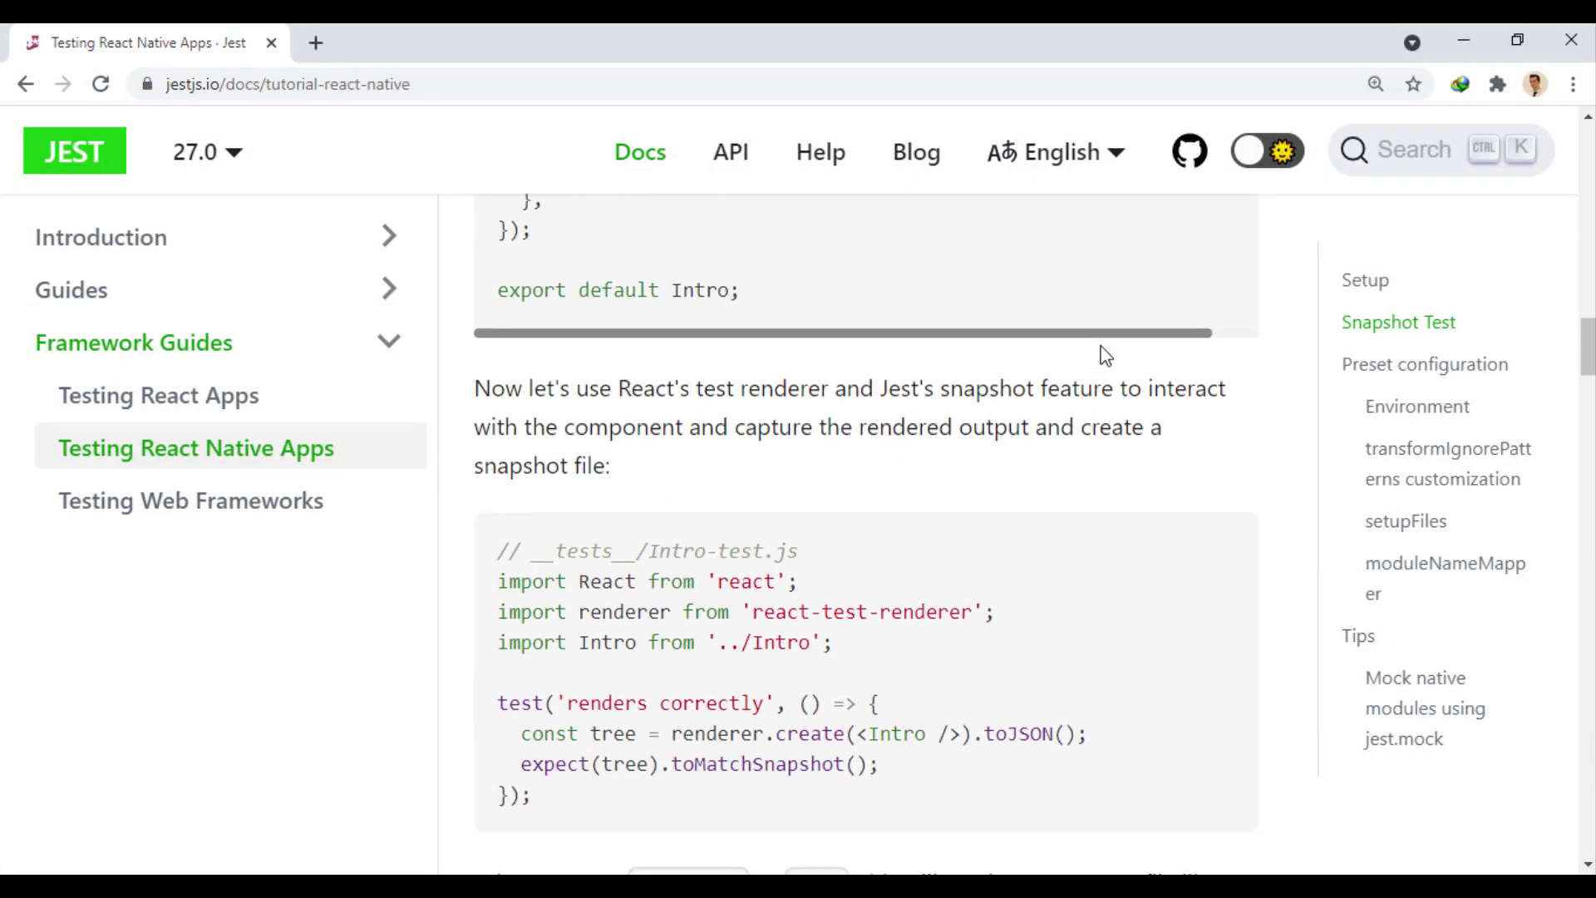
scroll(1105, 357, "down", 1)
- Create Intro-test.js in __tests__ using the file name copied from the docs
left_click_drag(531, 435, 800, 431)
right_click(801, 430)
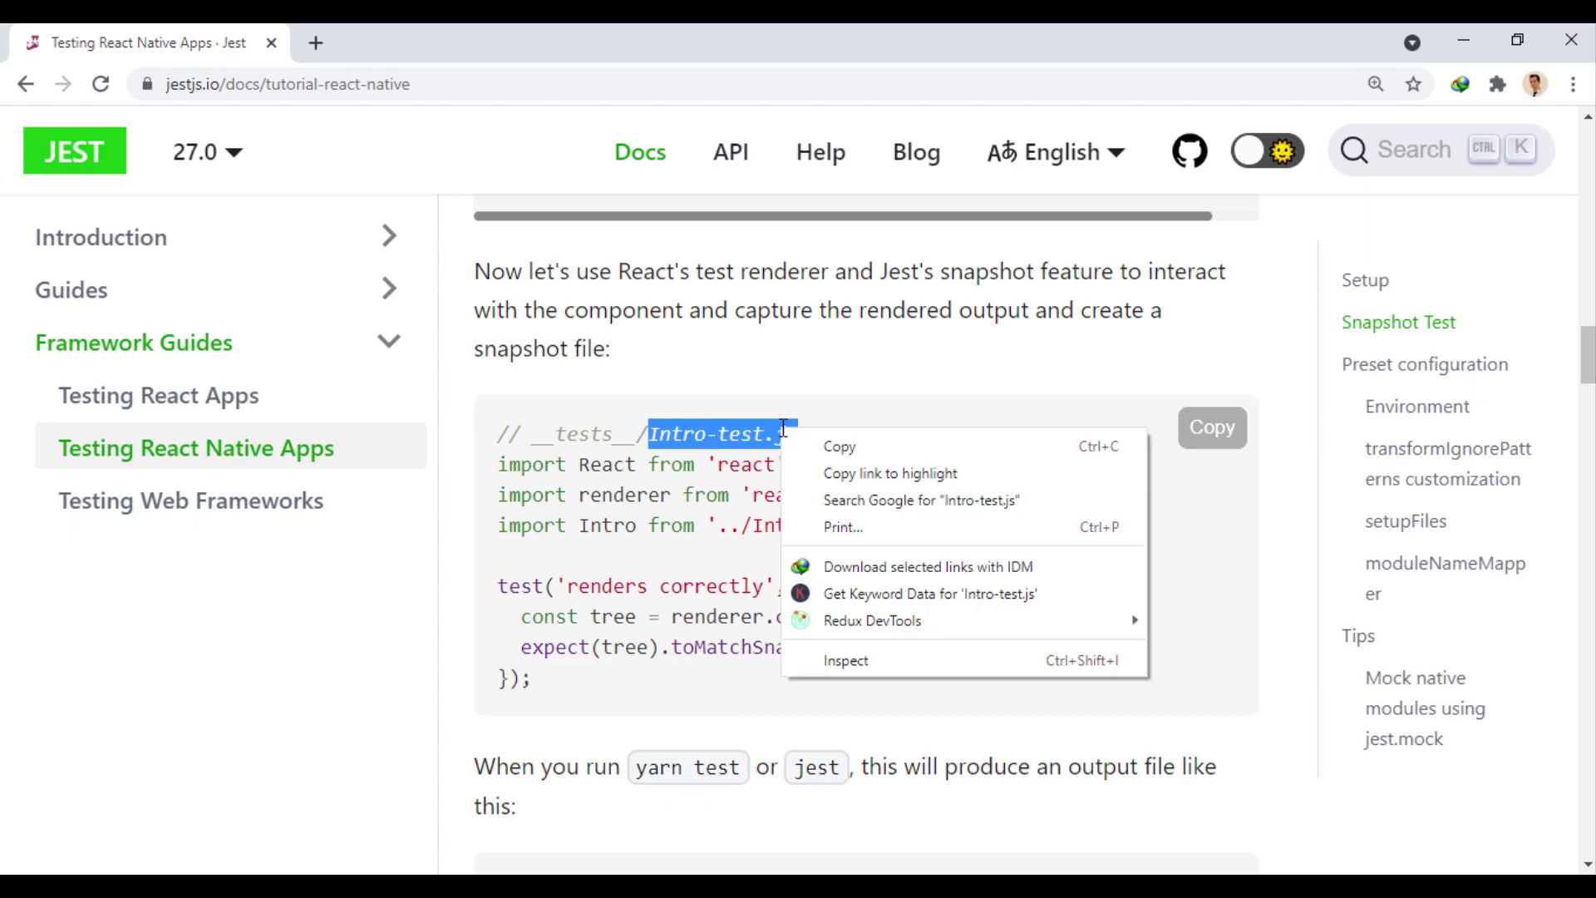
left_click(959, 440)
left_click(1463, 41)
scroll(280, 561, "up", 3)
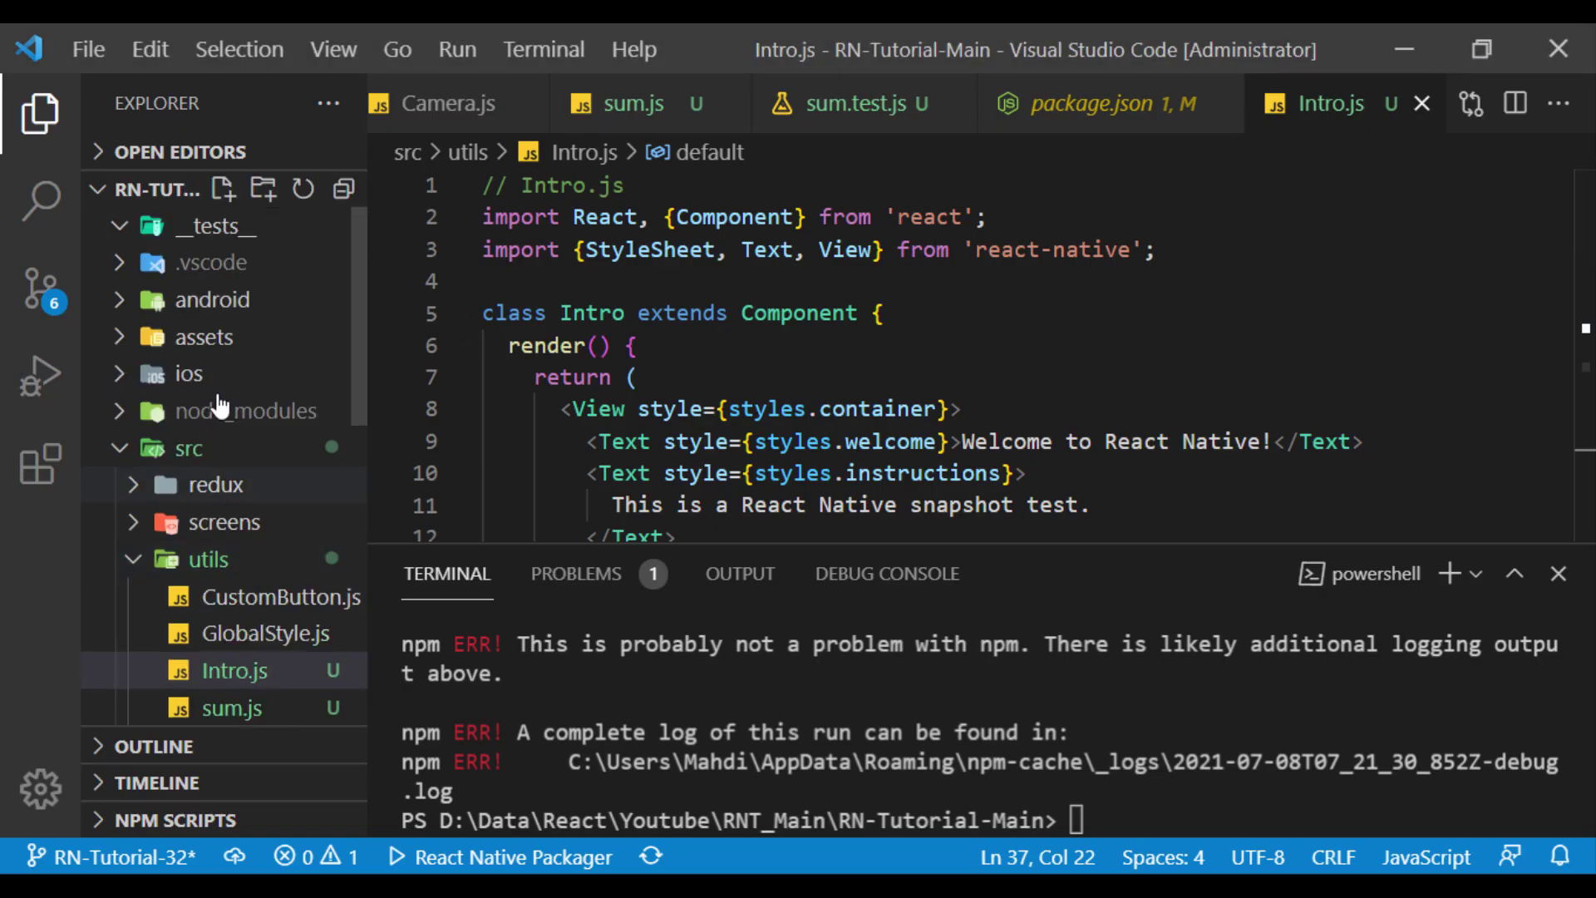
right_click(210, 227)
left_click(255, 257)
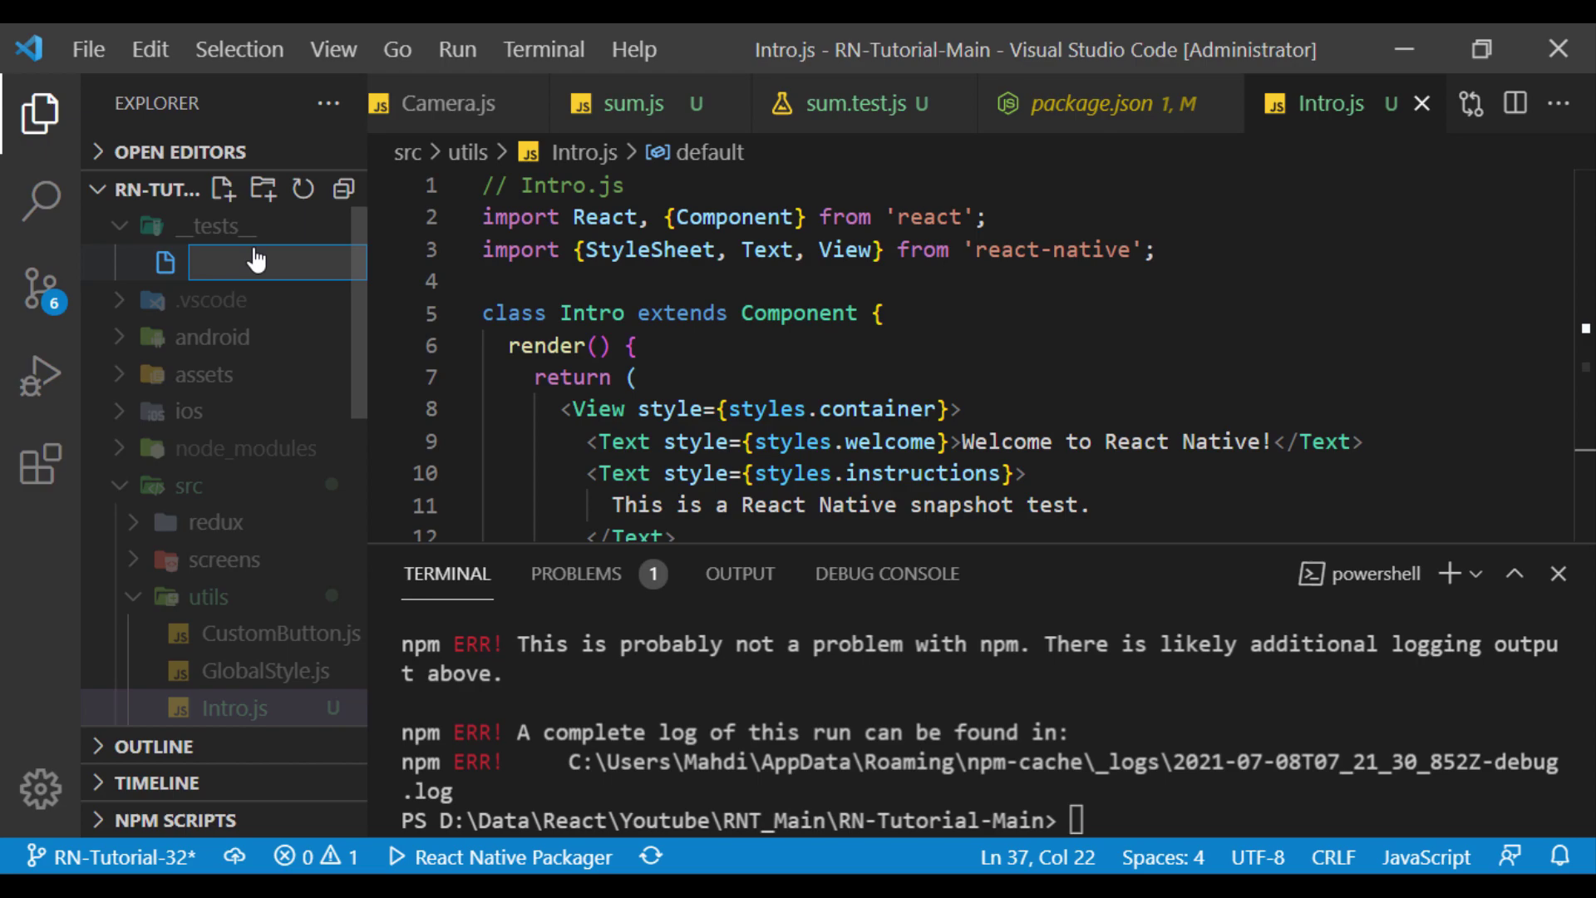
key("ctrl+v")
key("Return")
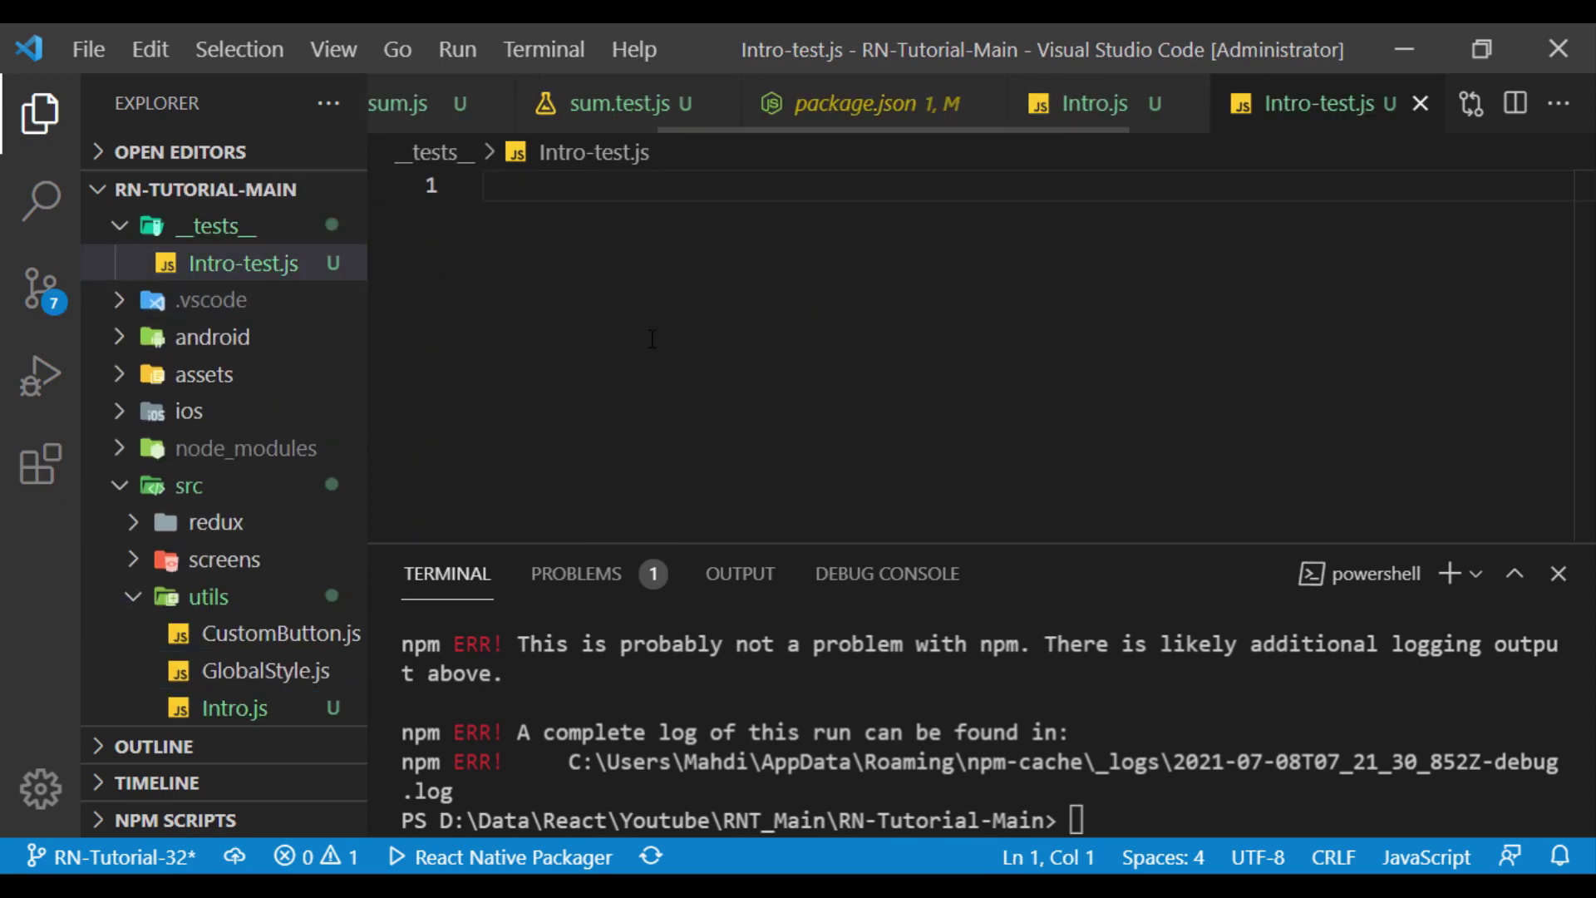
- Copy the guide's snapshot test sample code from the Jest docs
left_click(424, 866)
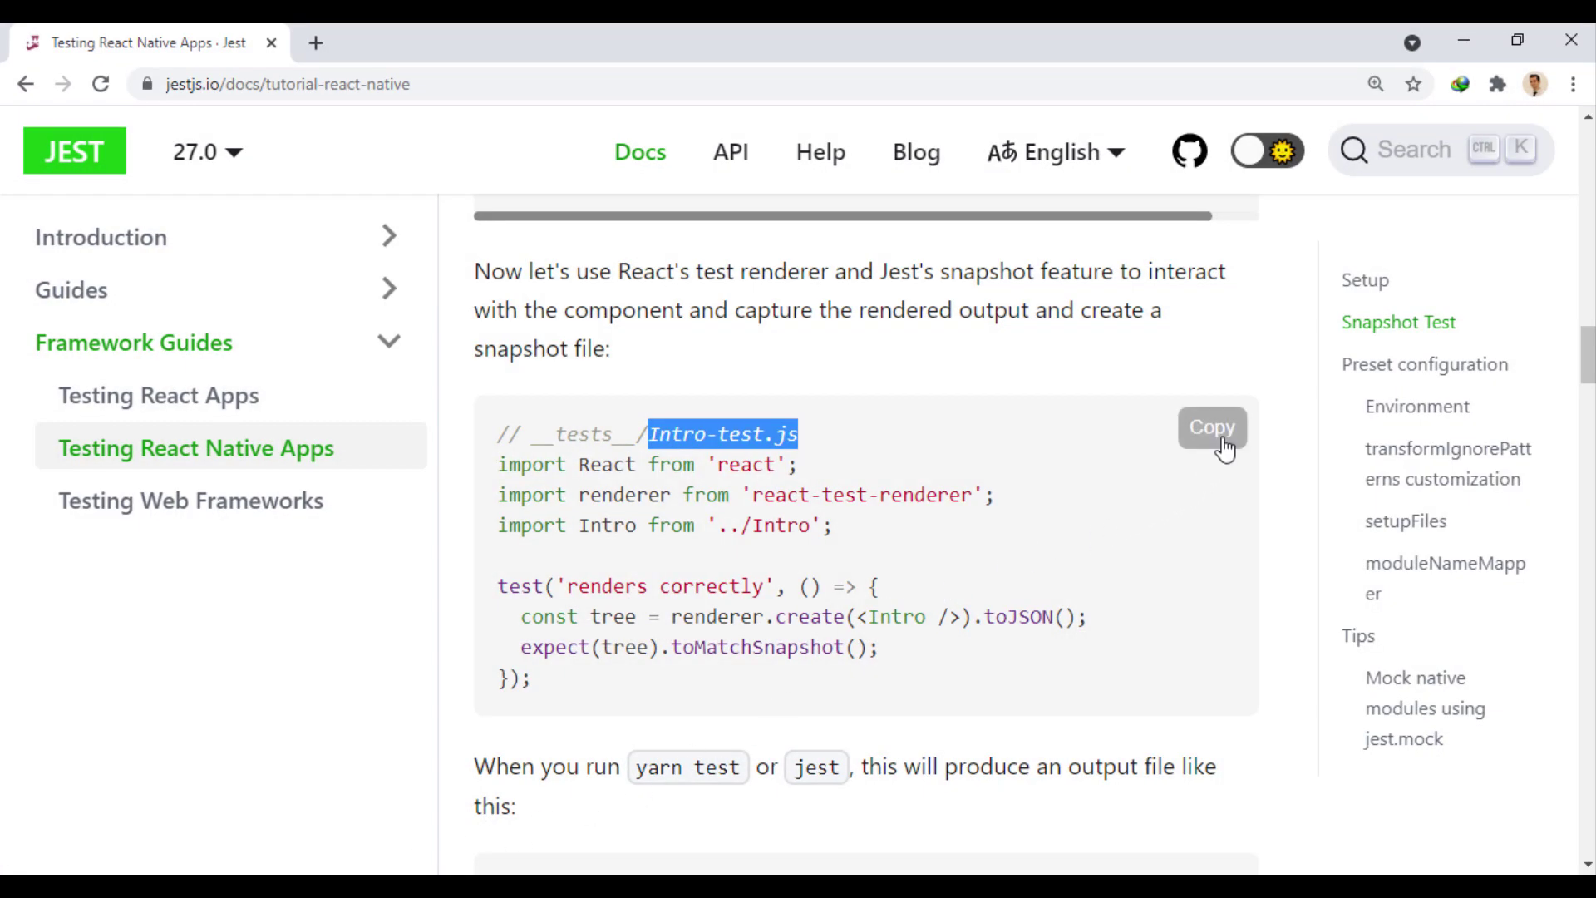
left_click(1222, 439)
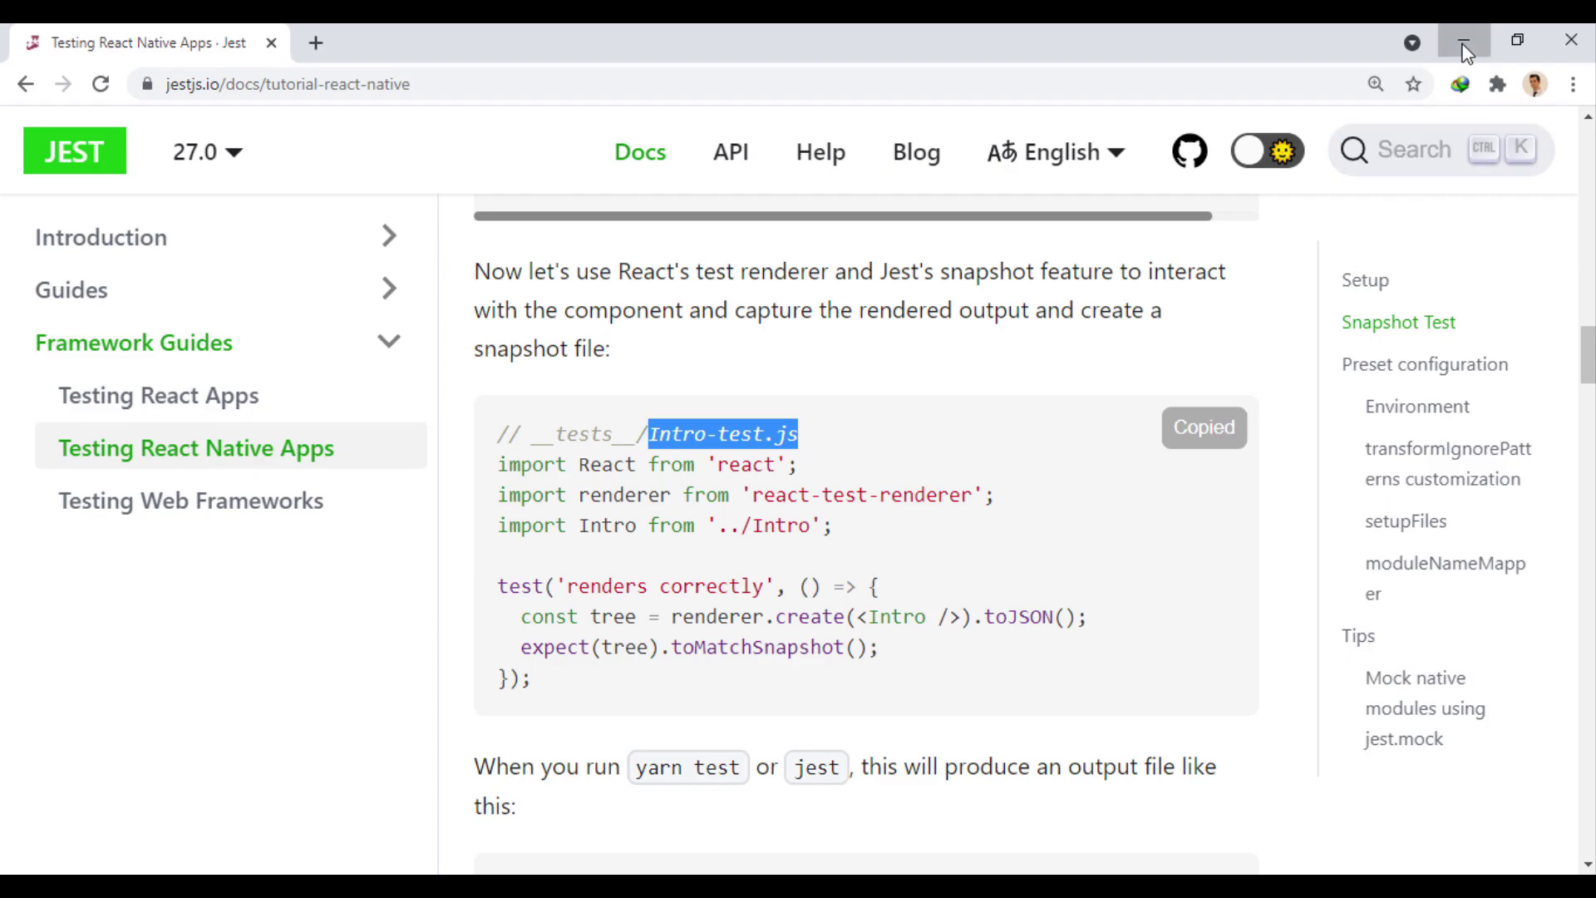
left_click(1462, 41)
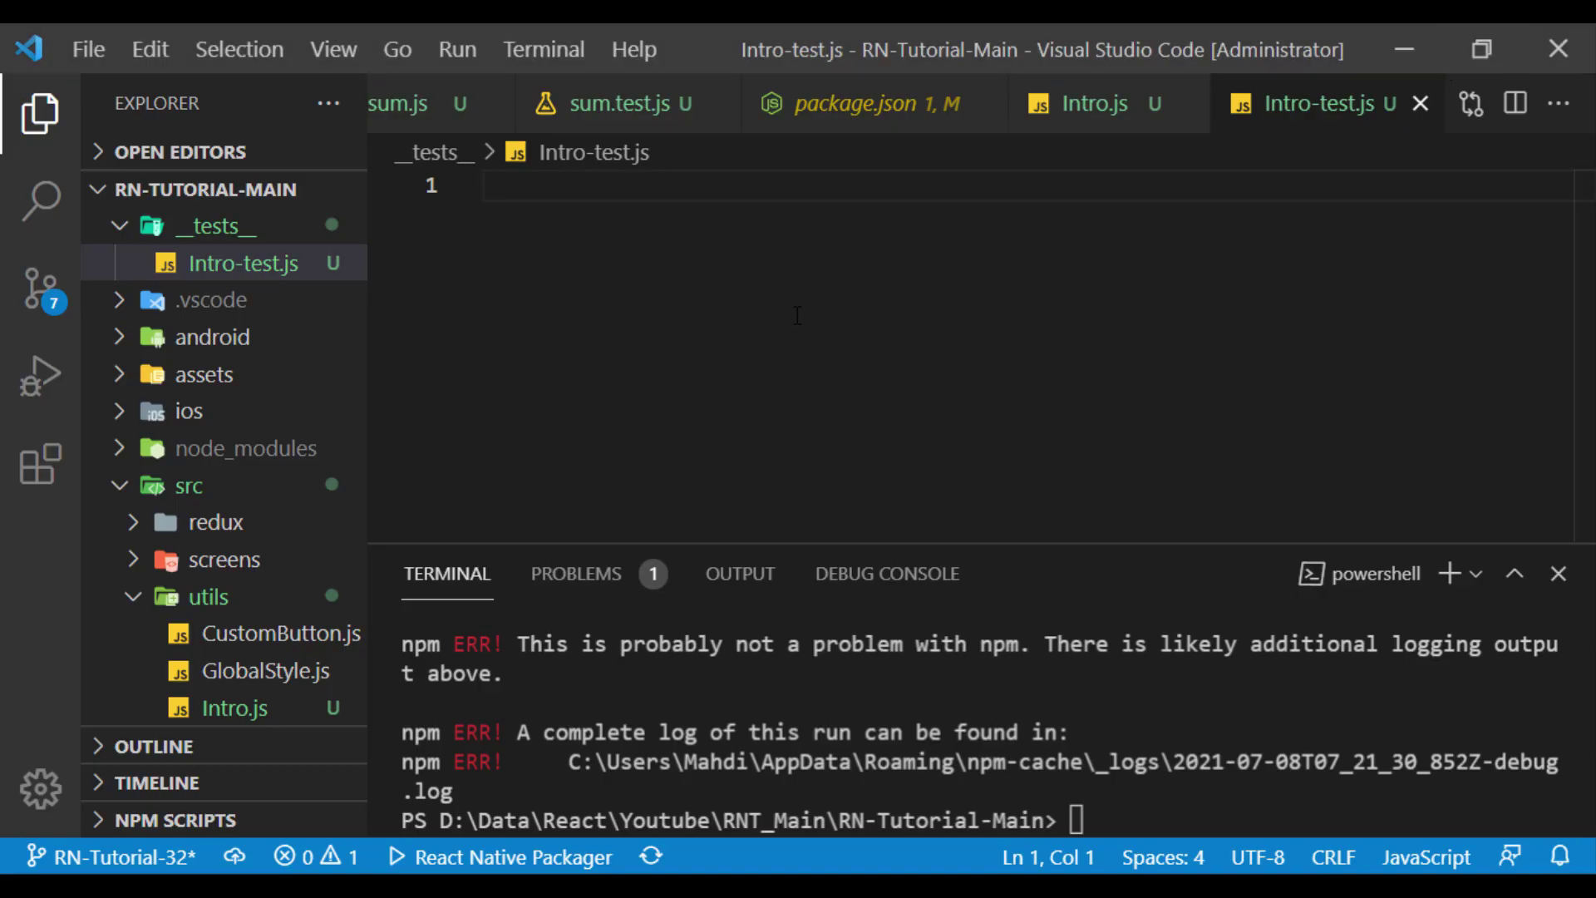
key("ctrl+v")
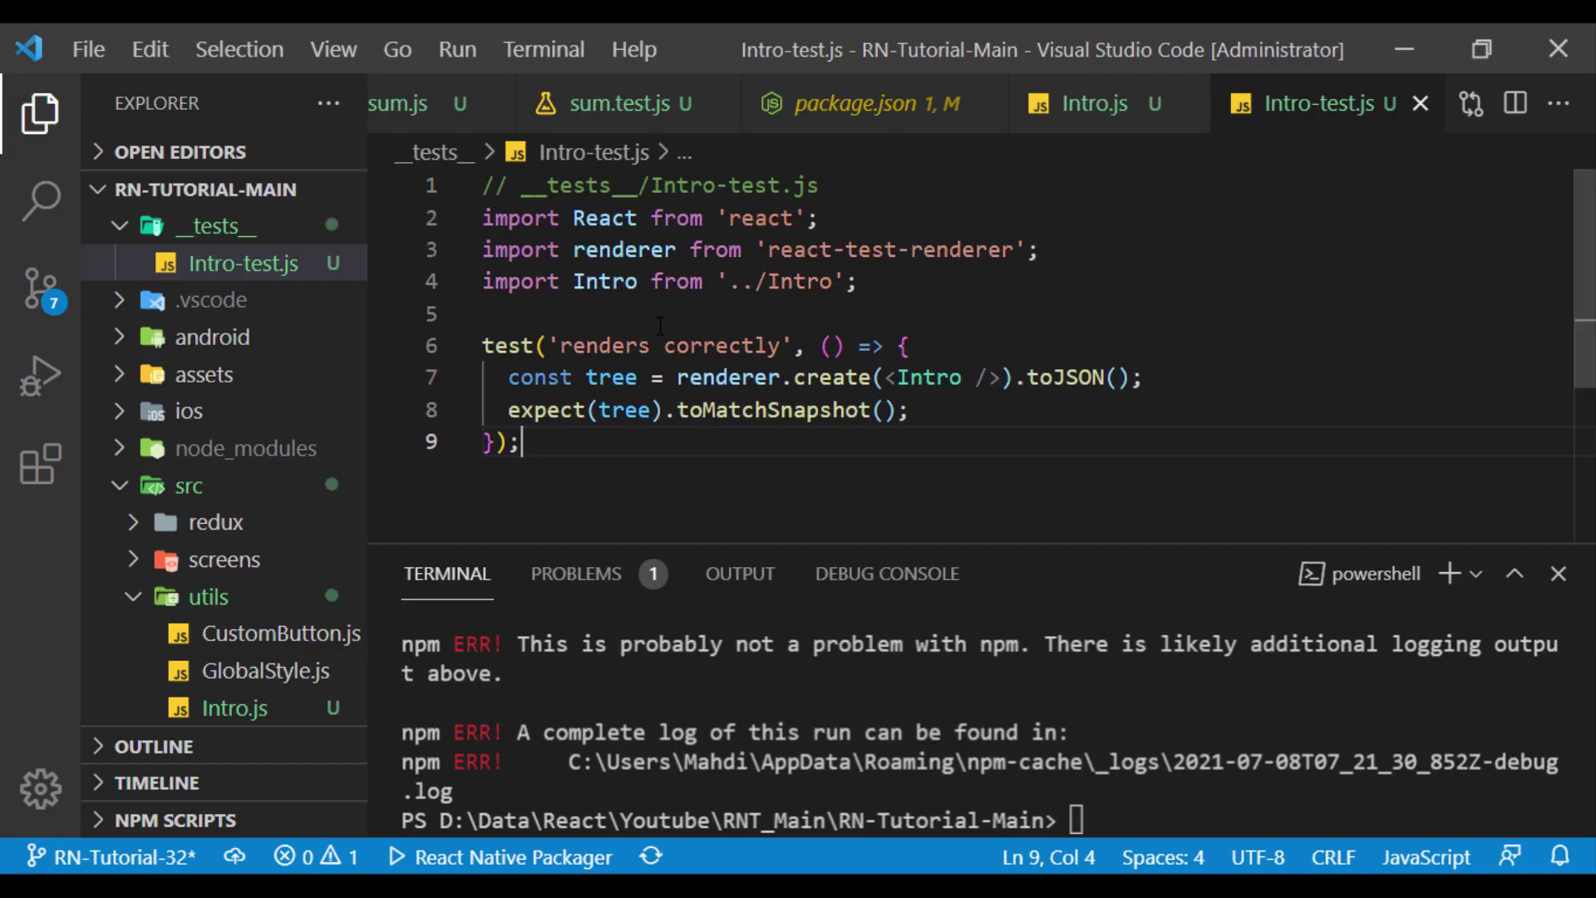
double_click(811, 282)
key("BackSpace")
key("ctrl+space")
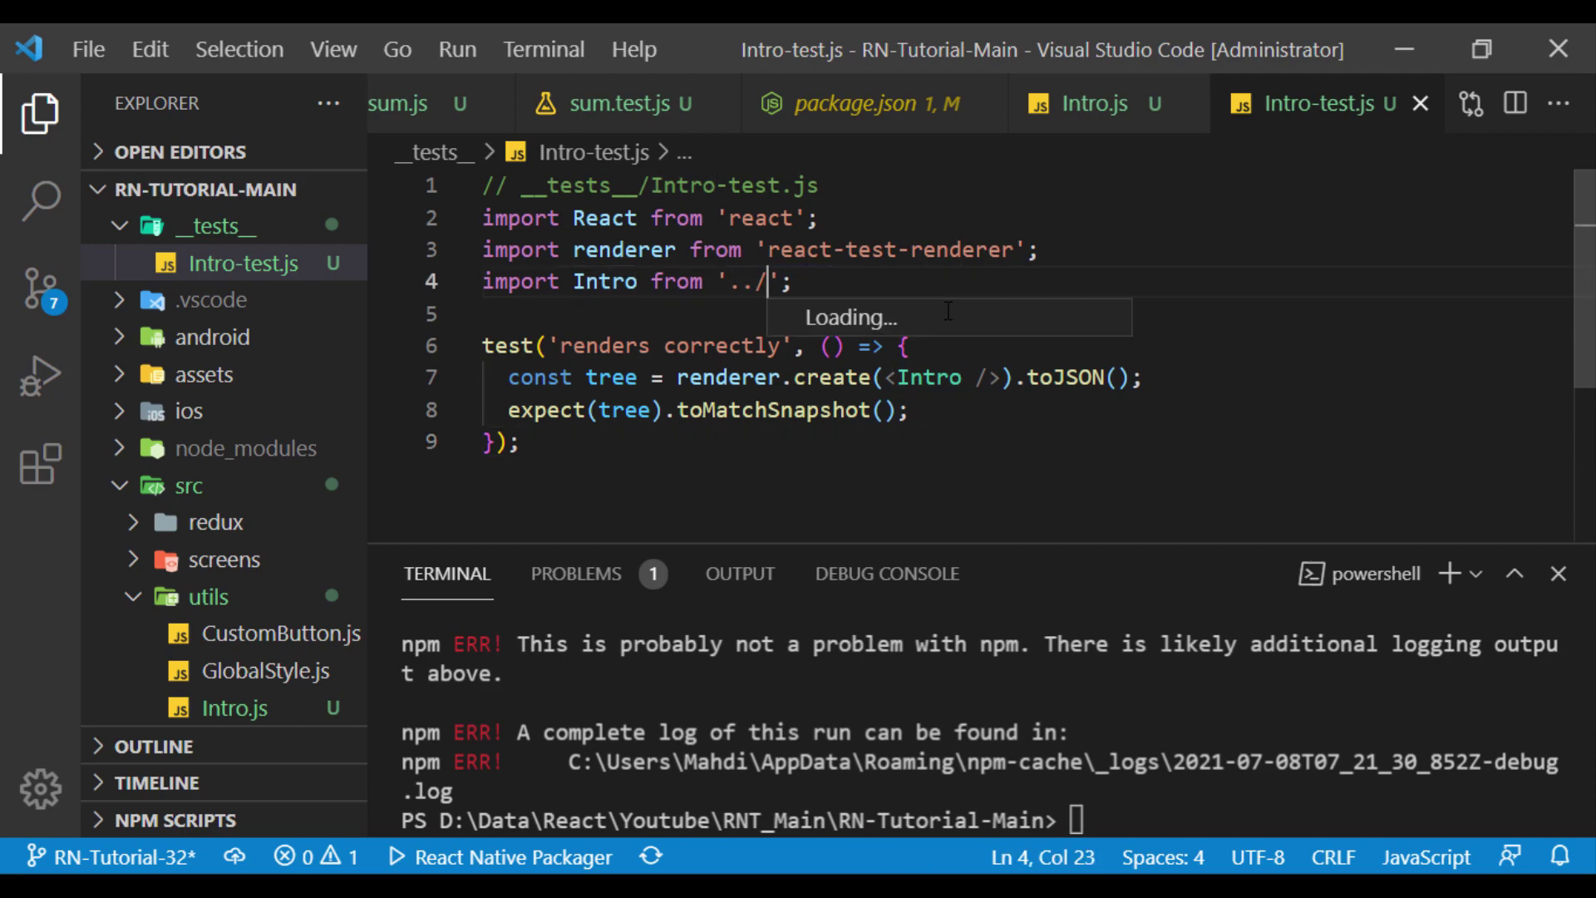
key("Down")
key("Down")
key("Down")
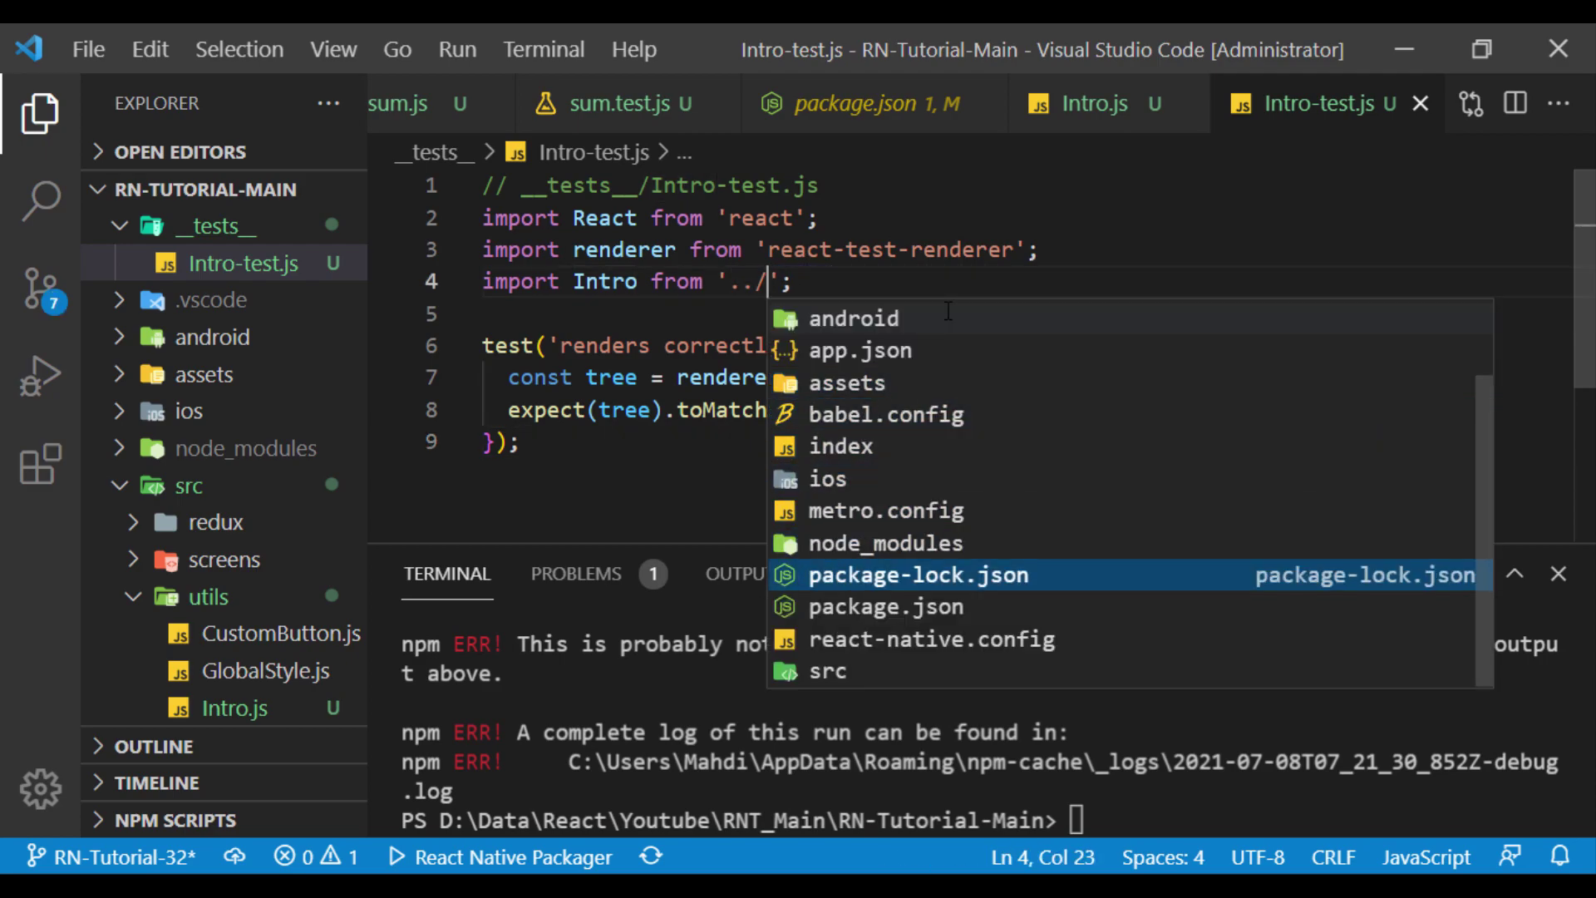
key("Down")
key("Down")
key("Down")
key("Return")
type("/")
key("Down")
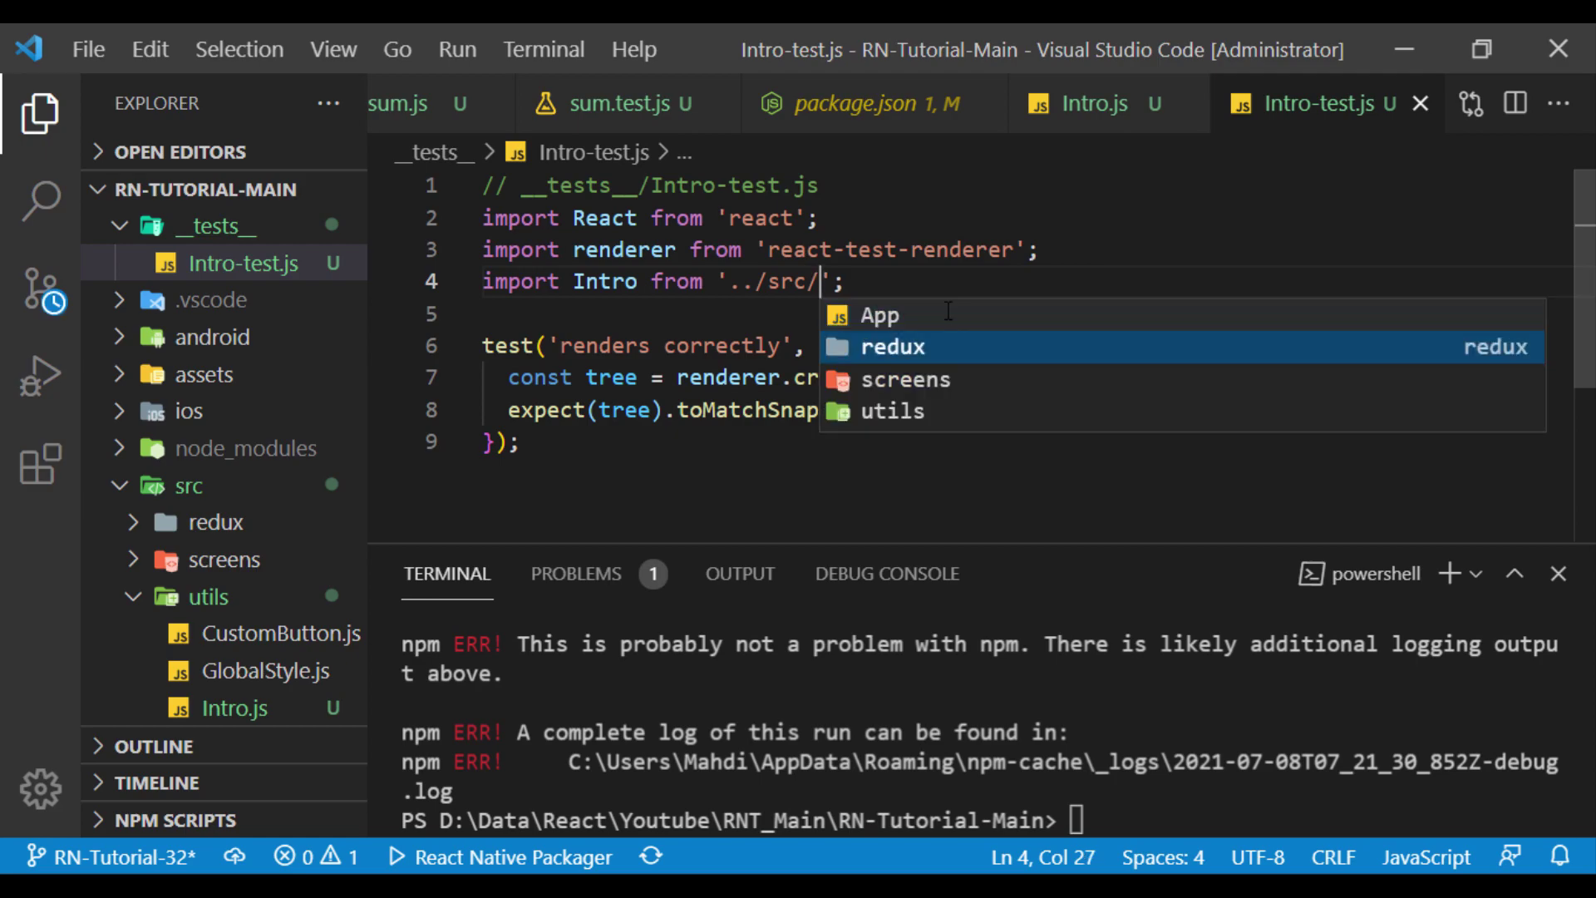
key("Down")
key("Down")
key("Return")
type("/")
key("Down")
key("Down")
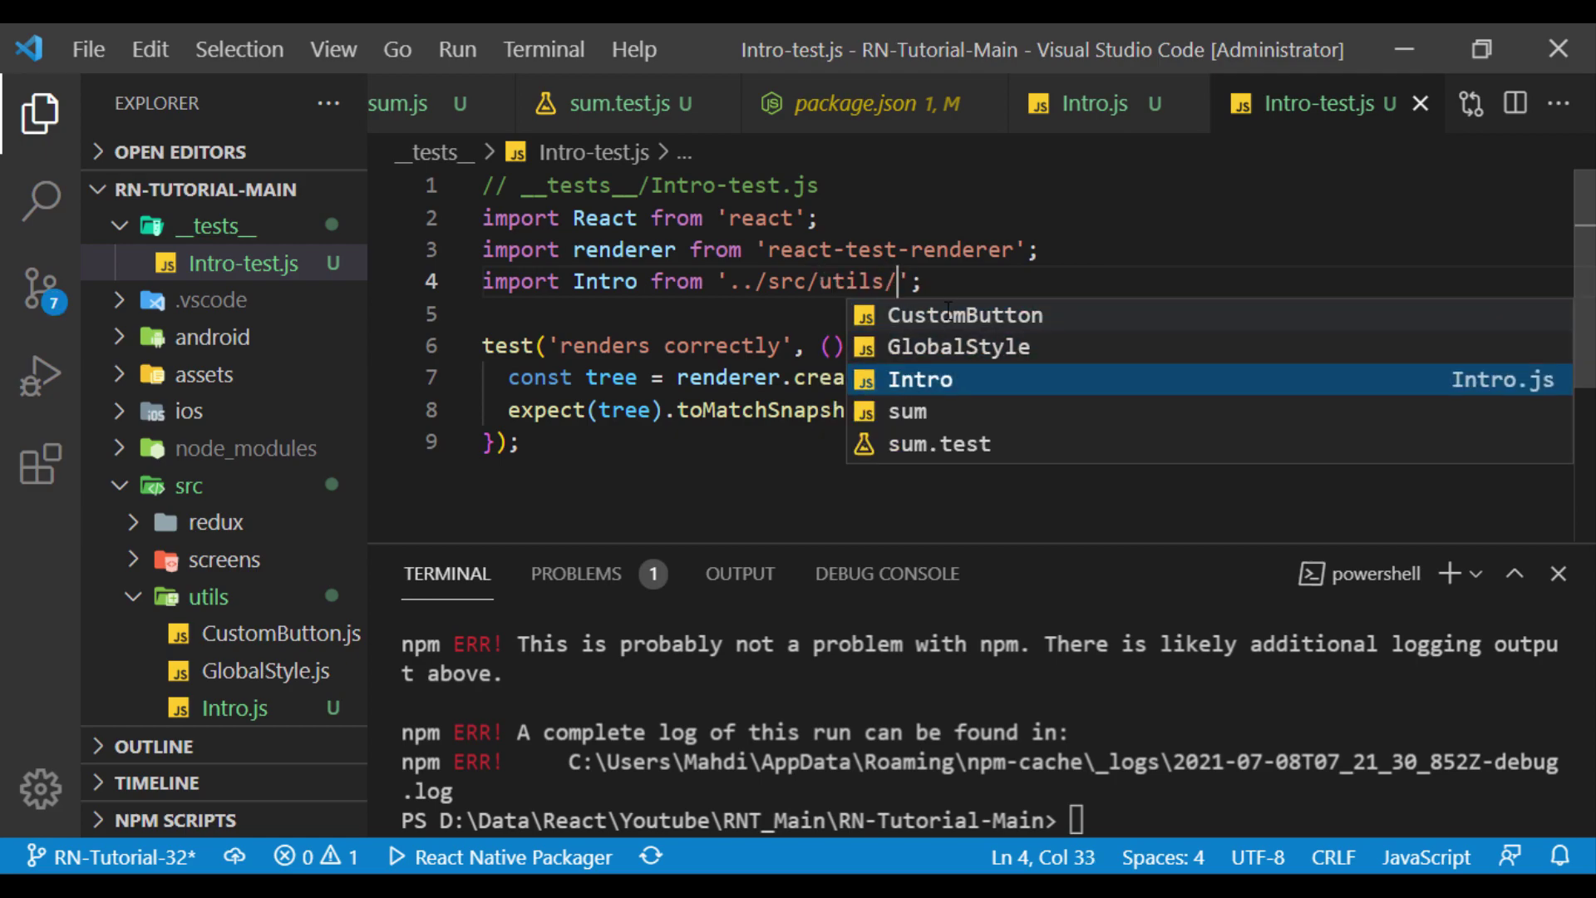
key("Return")
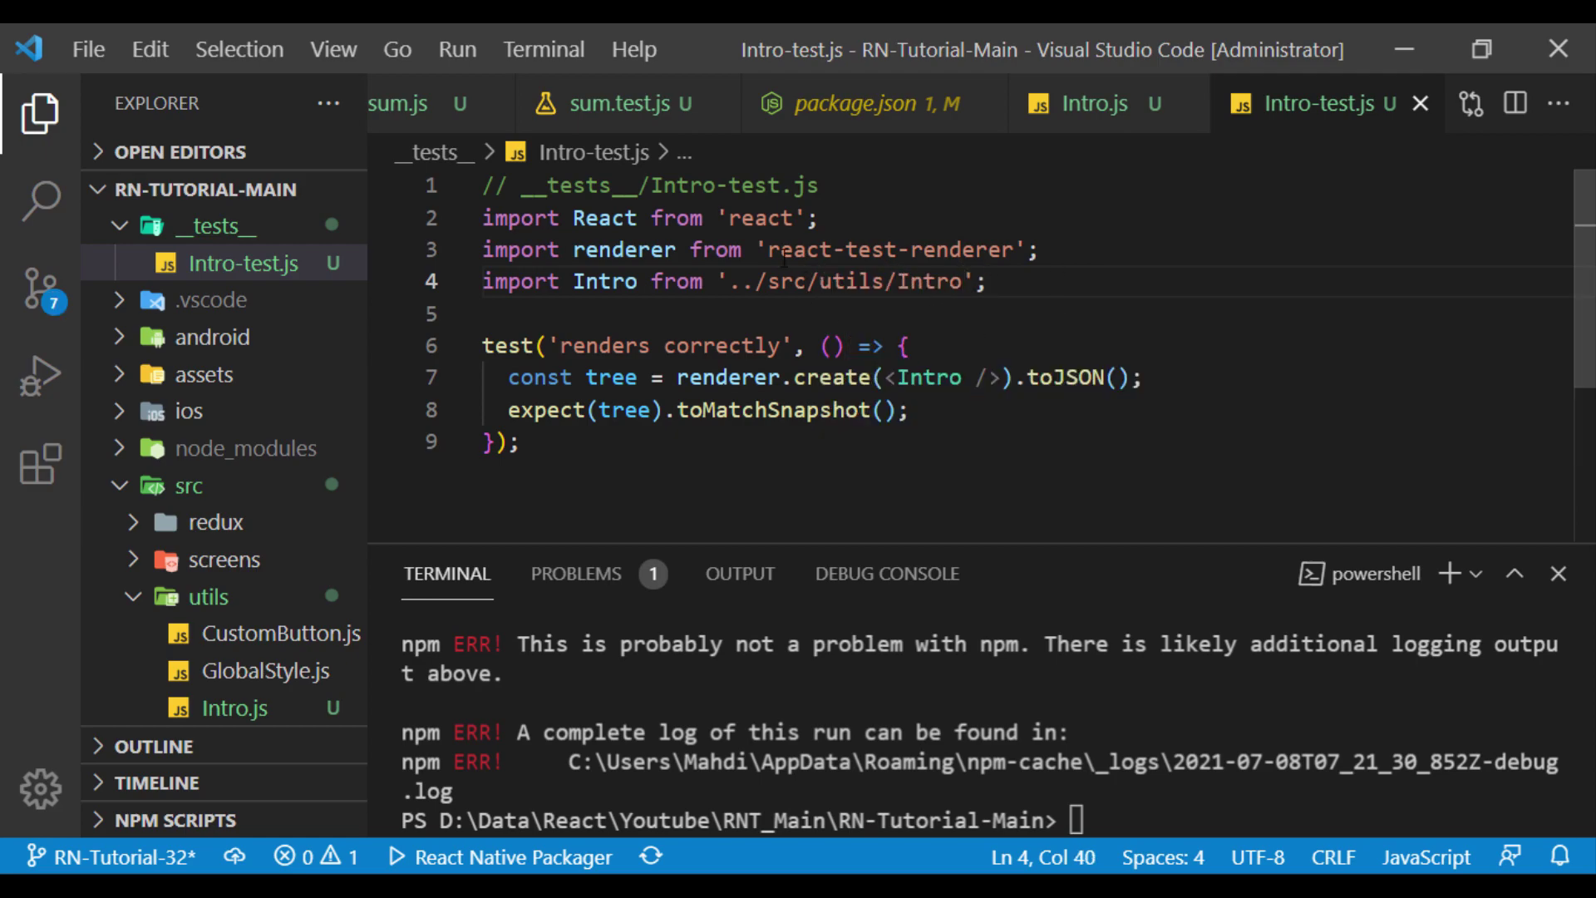
left_click_drag(768, 248, 1019, 248)
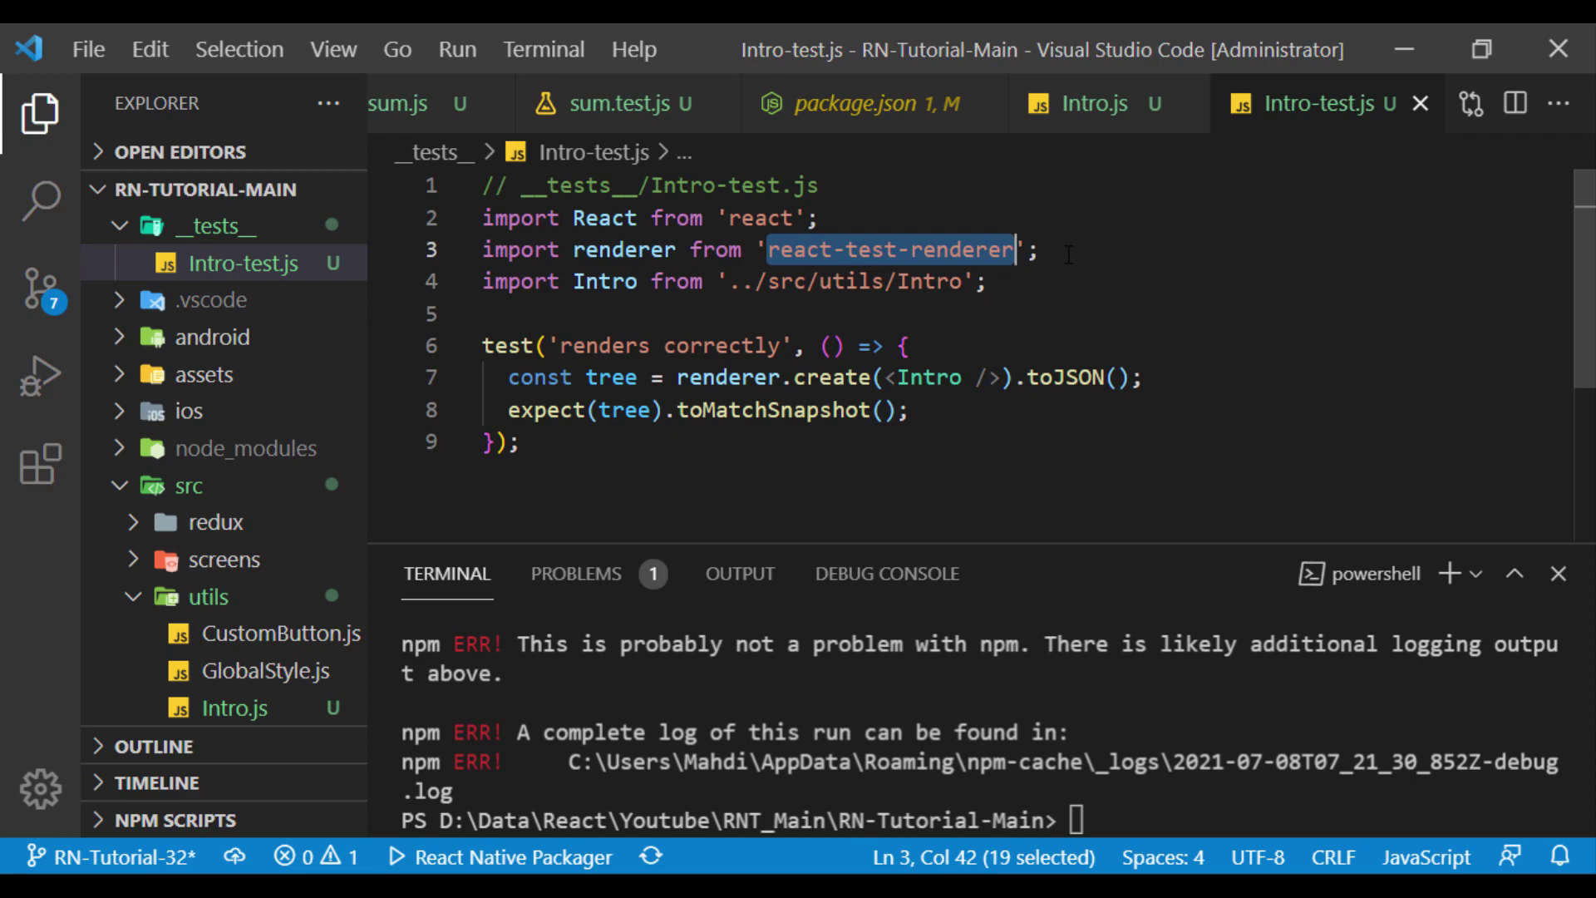
left_click(1069, 255)
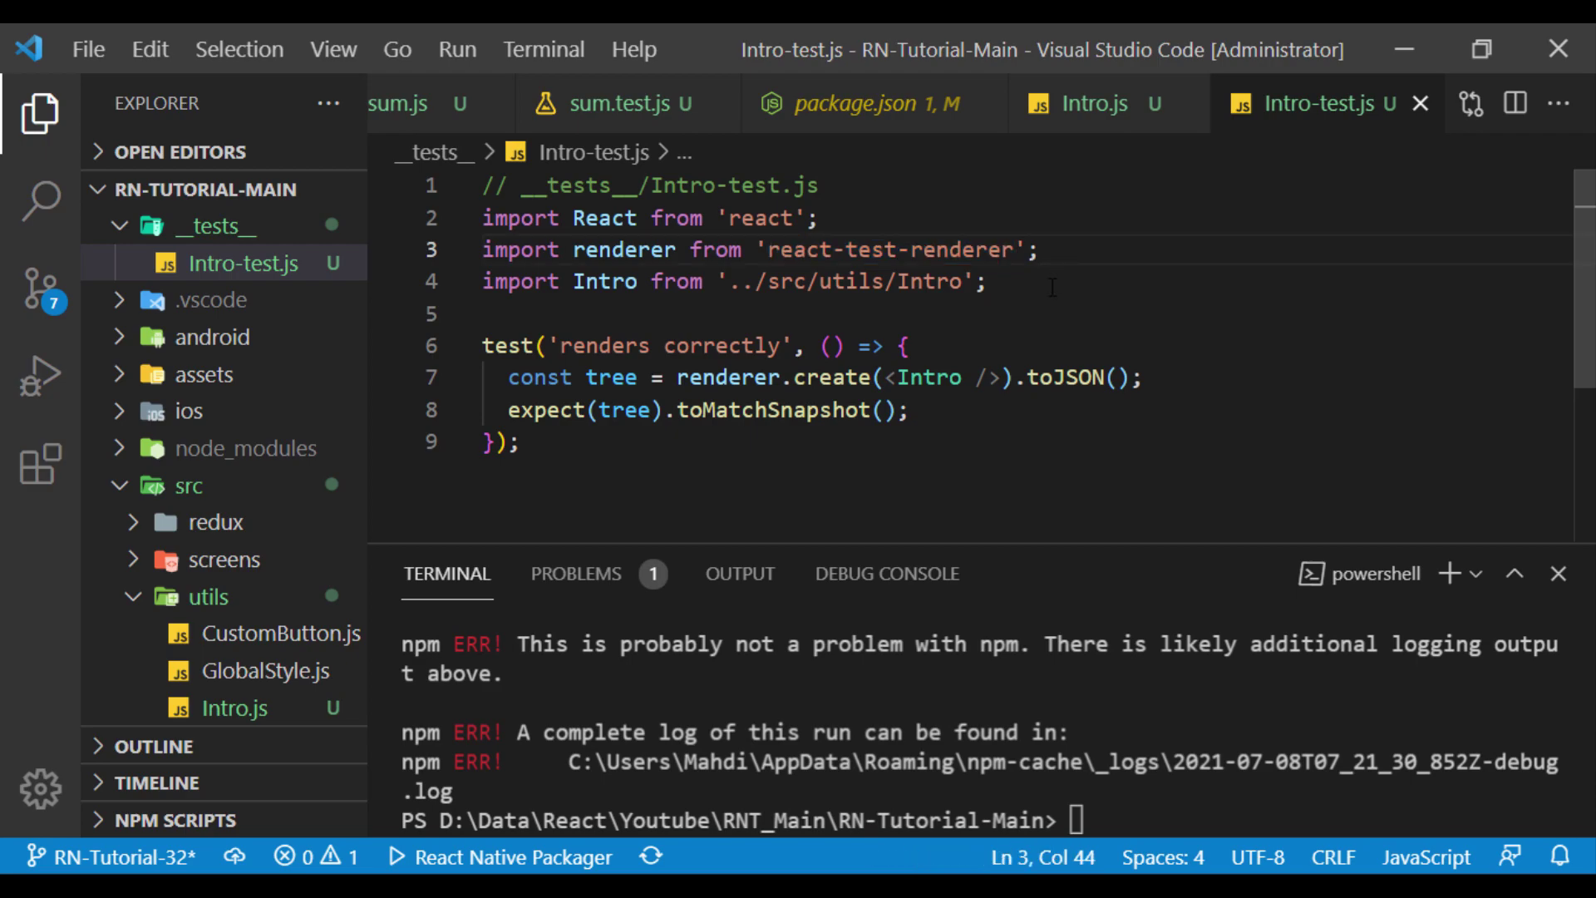
left_click_drag(559, 346, 781, 346)
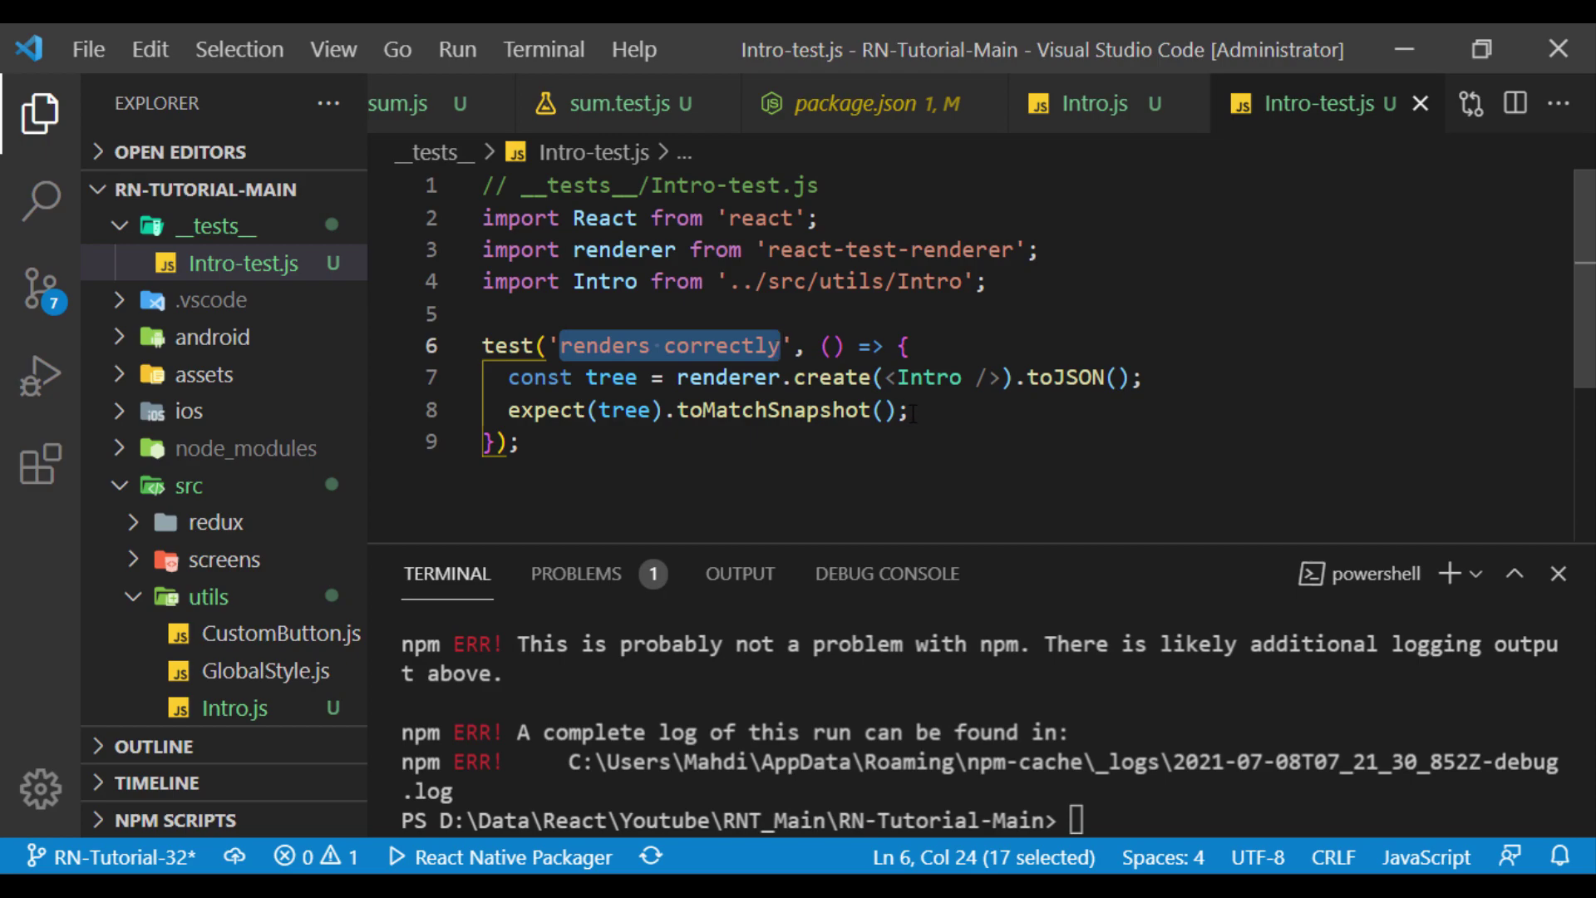
double_click(612, 377)
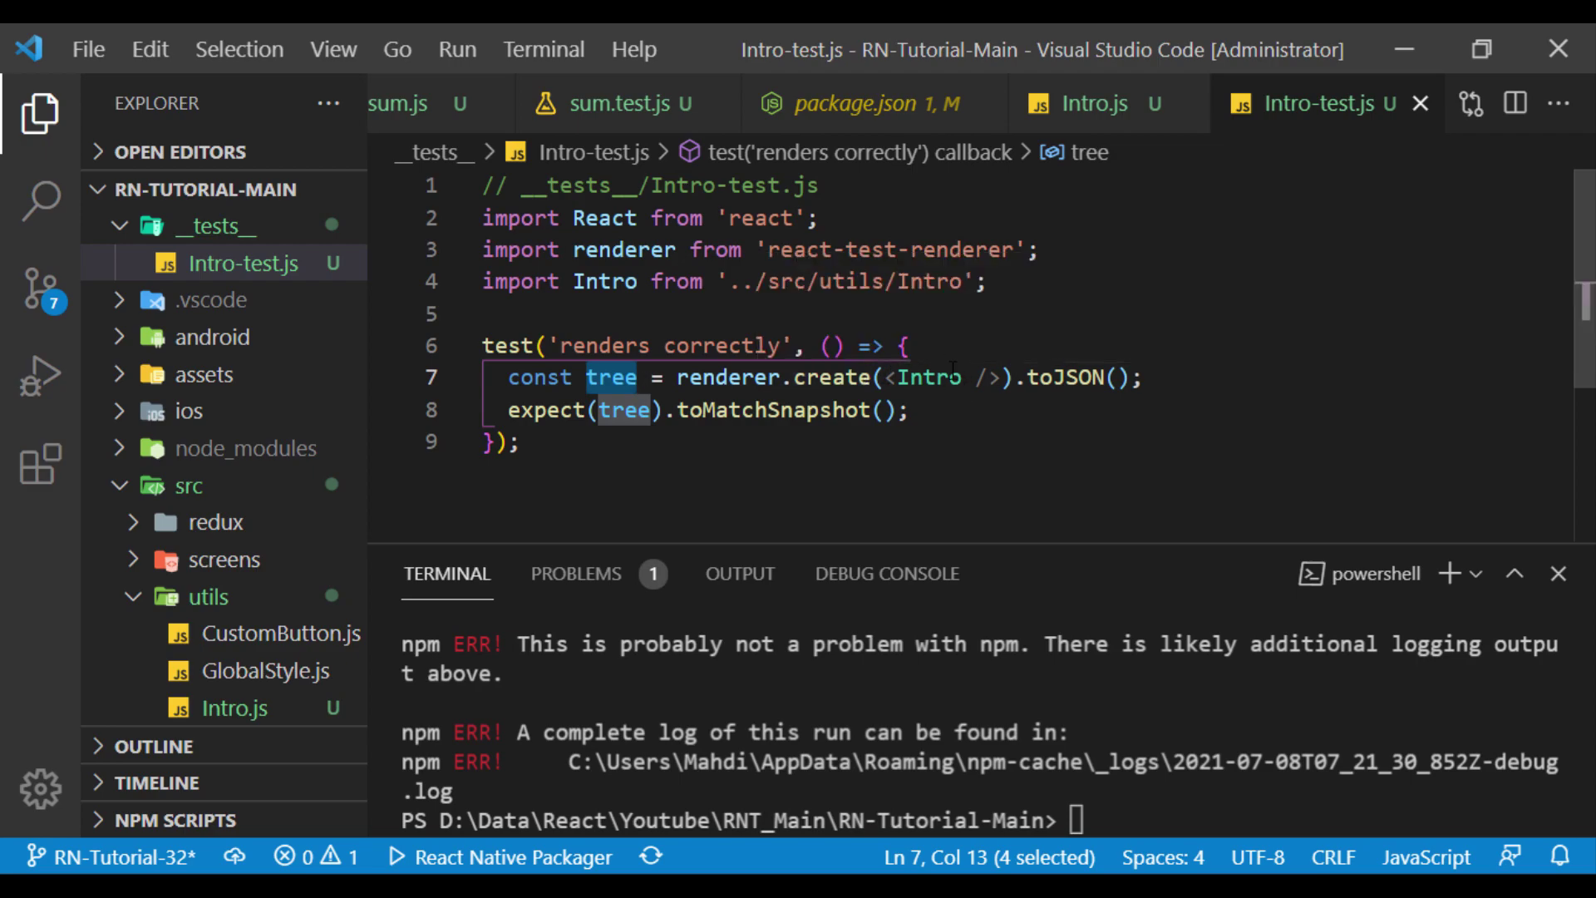
left_click(1145, 377)
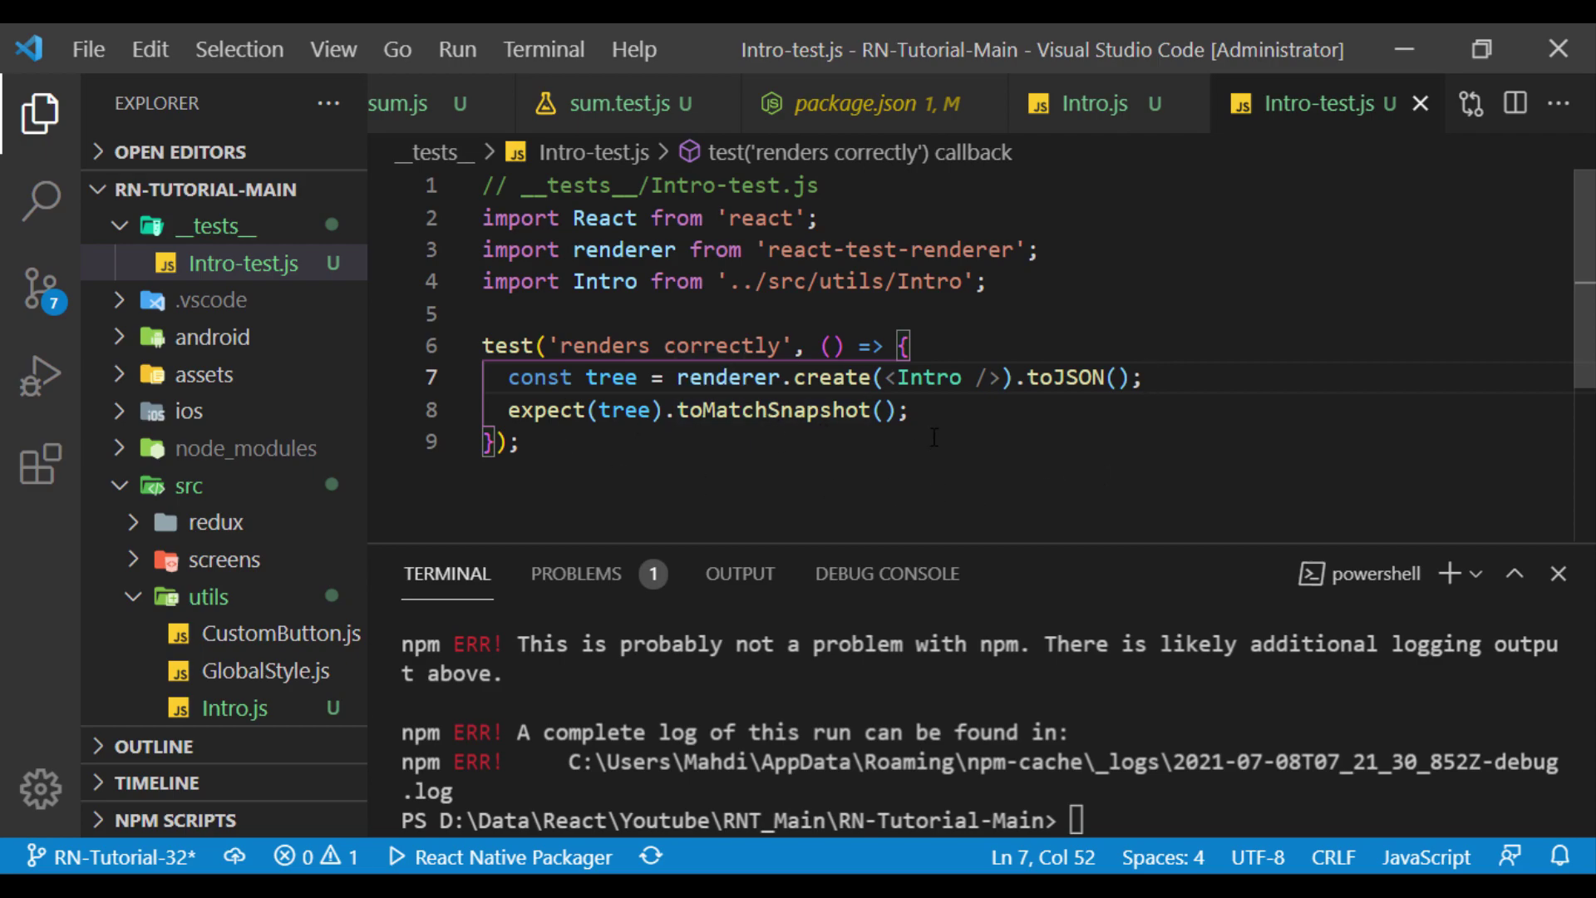
- Run npm run test so both suites pass and one snapshot is written
left_click(1139, 810)
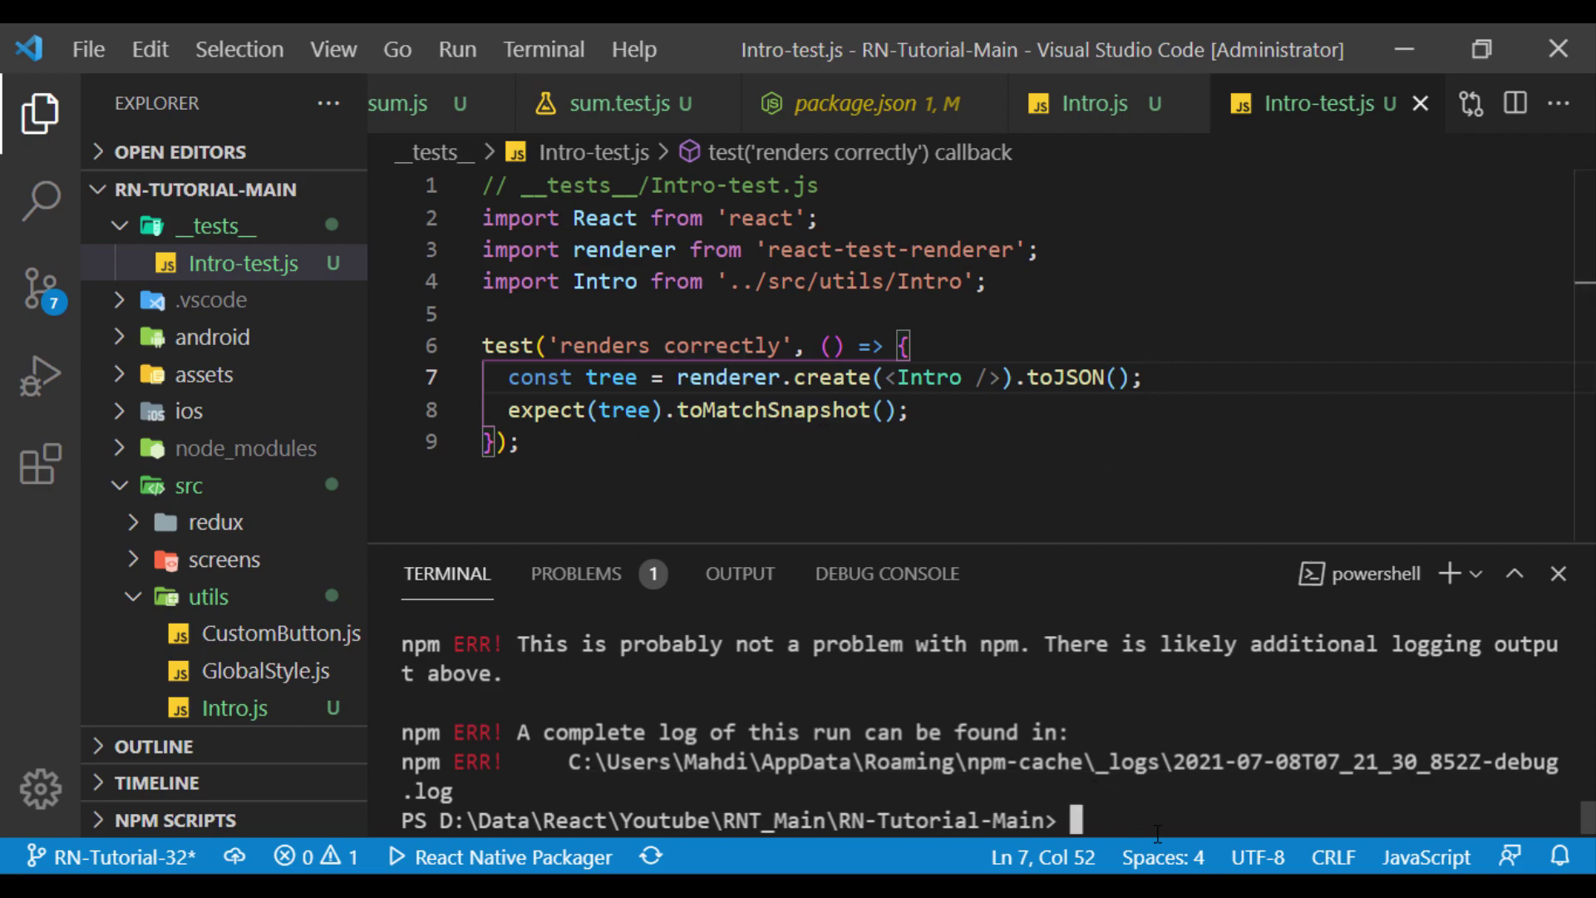
type("npm run test")
key("Return")
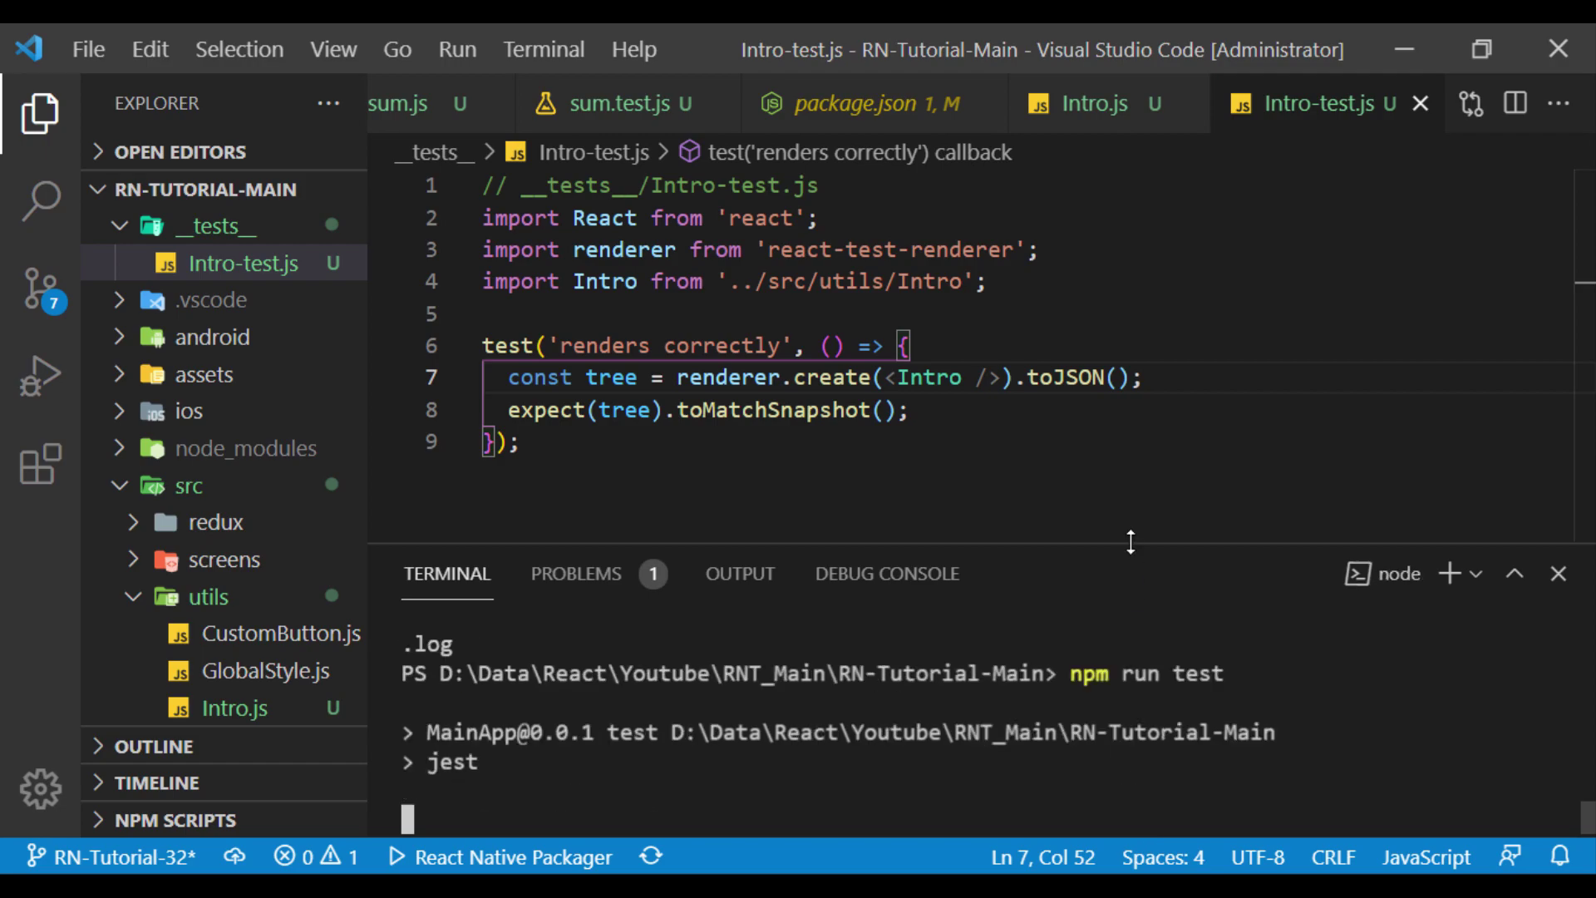
left_click_drag(1131, 542, 1133, 259)
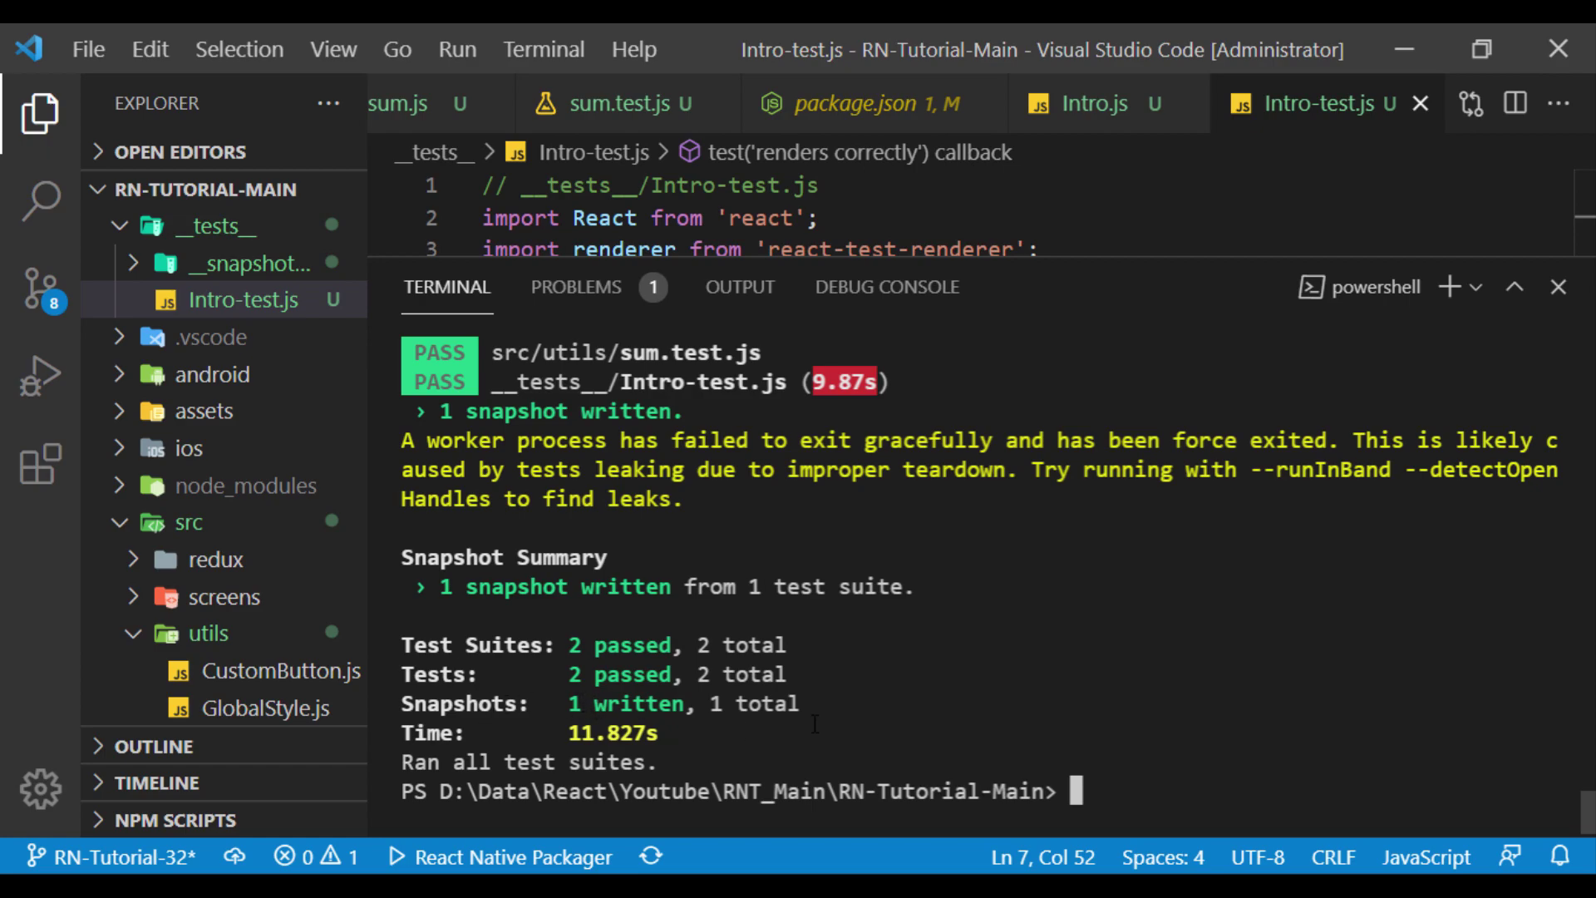
mouse_move(228, 276)
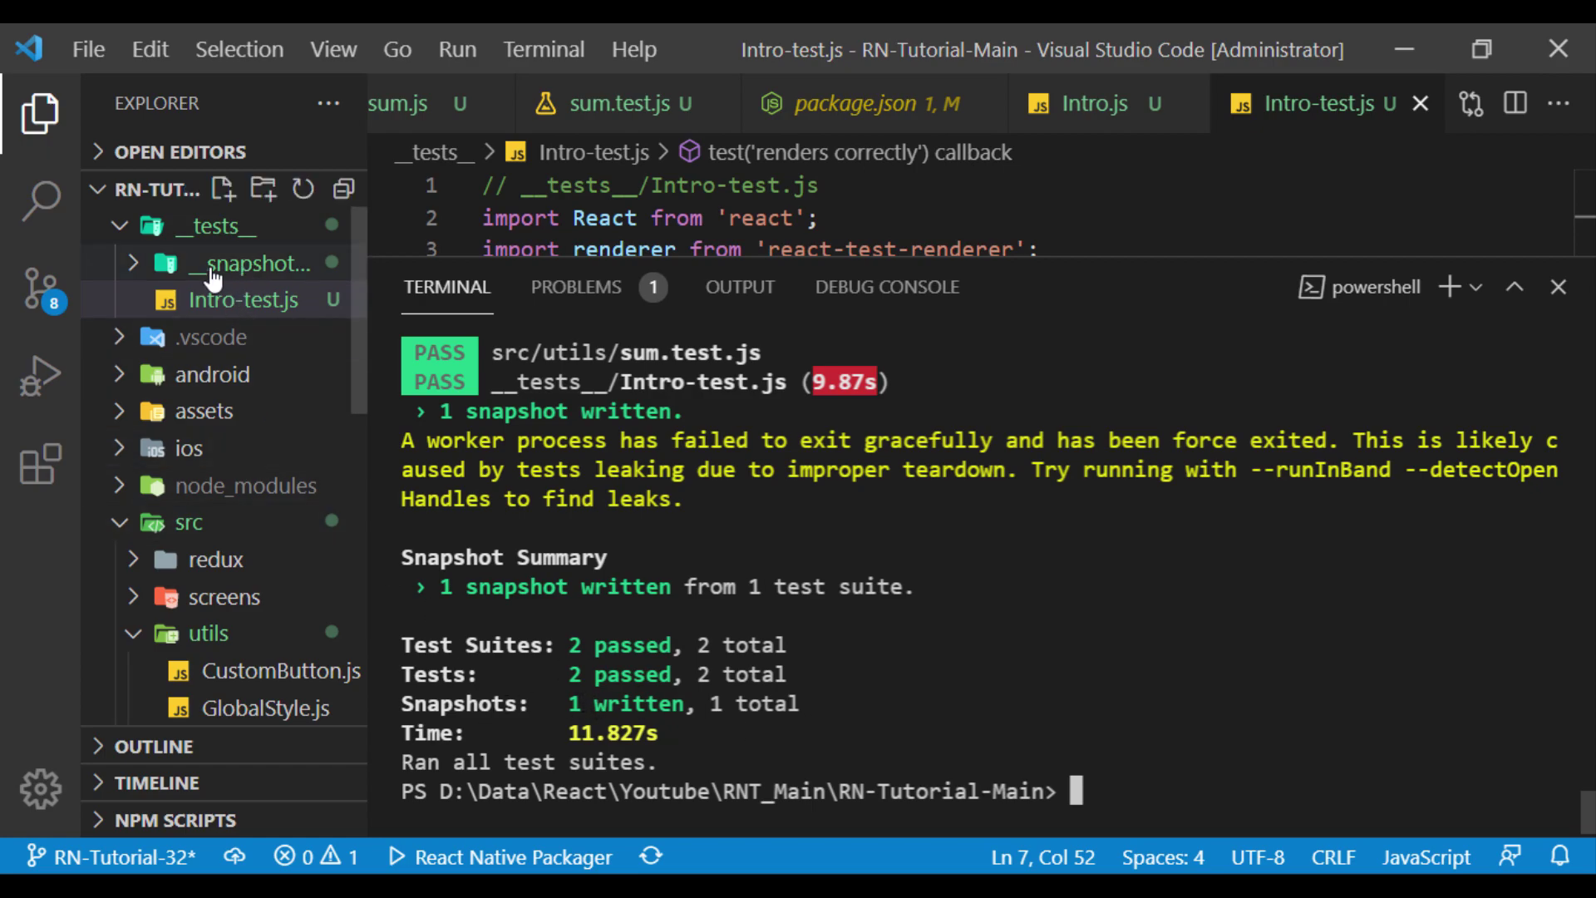
- Open the generated __snapshots__/Intro-test.js.snap and close the terminal to read it
left_click(134, 263)
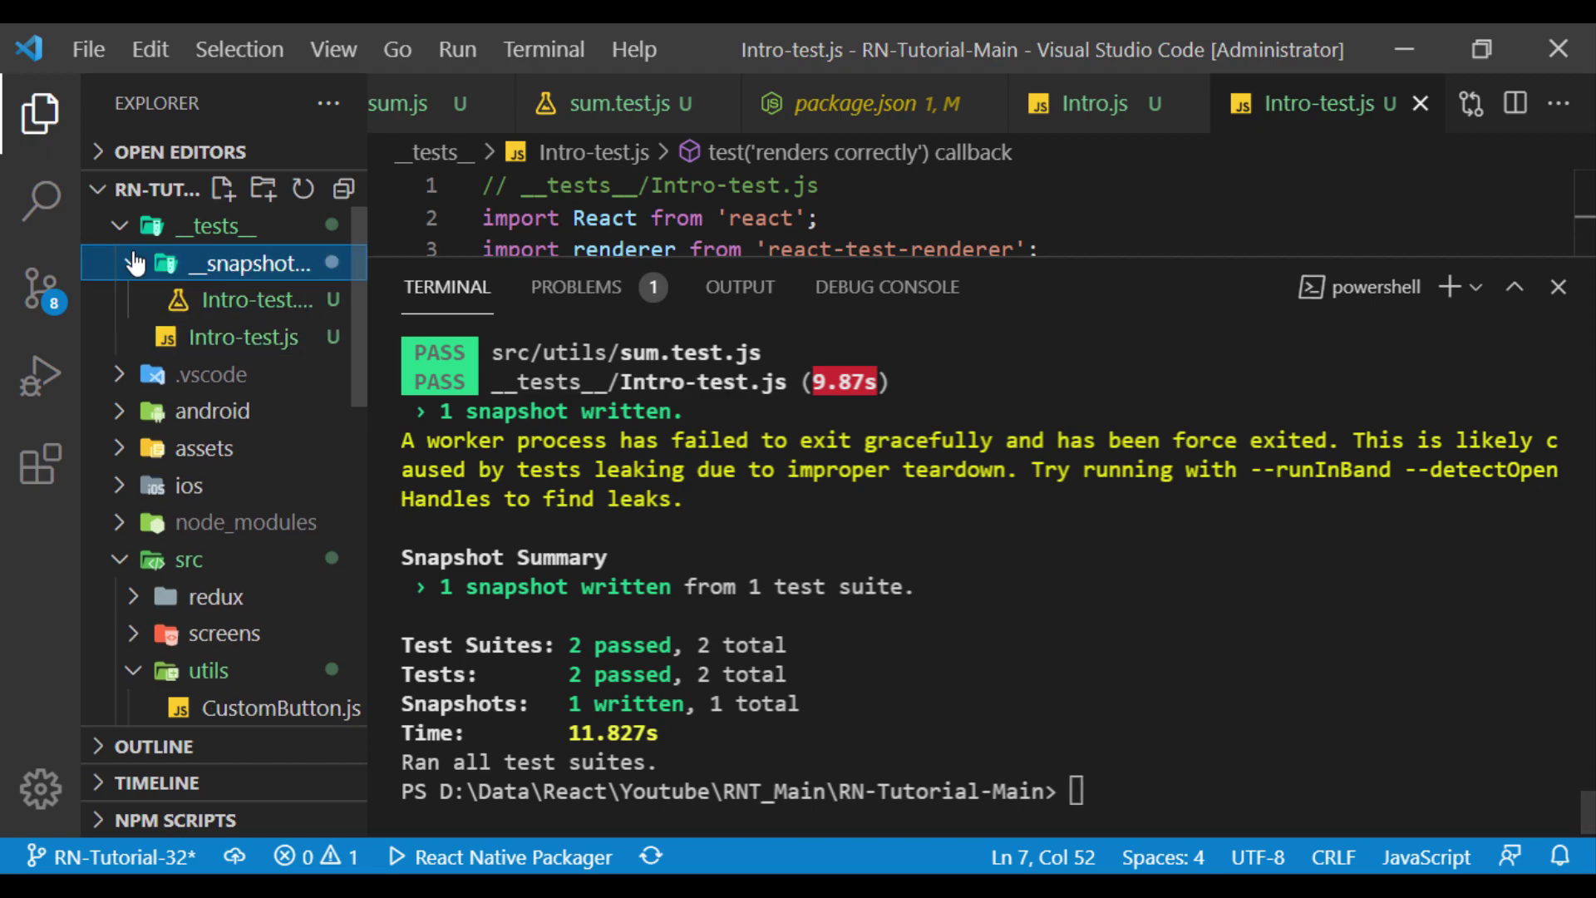
left_click(233, 311)
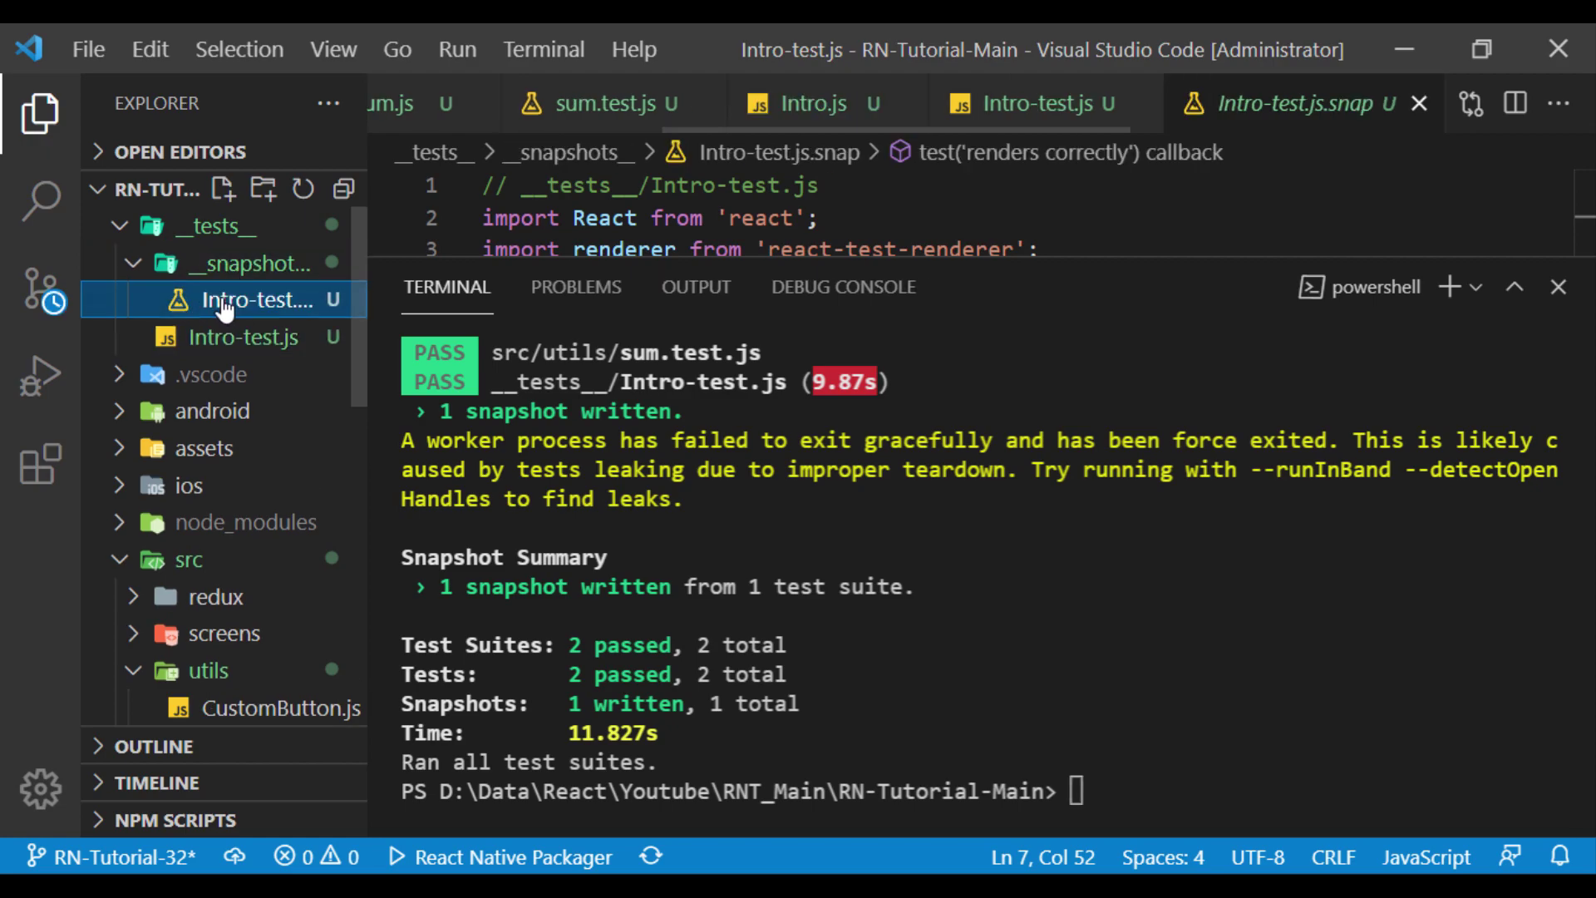
left_click_drag(1061, 296, 1061, 656)
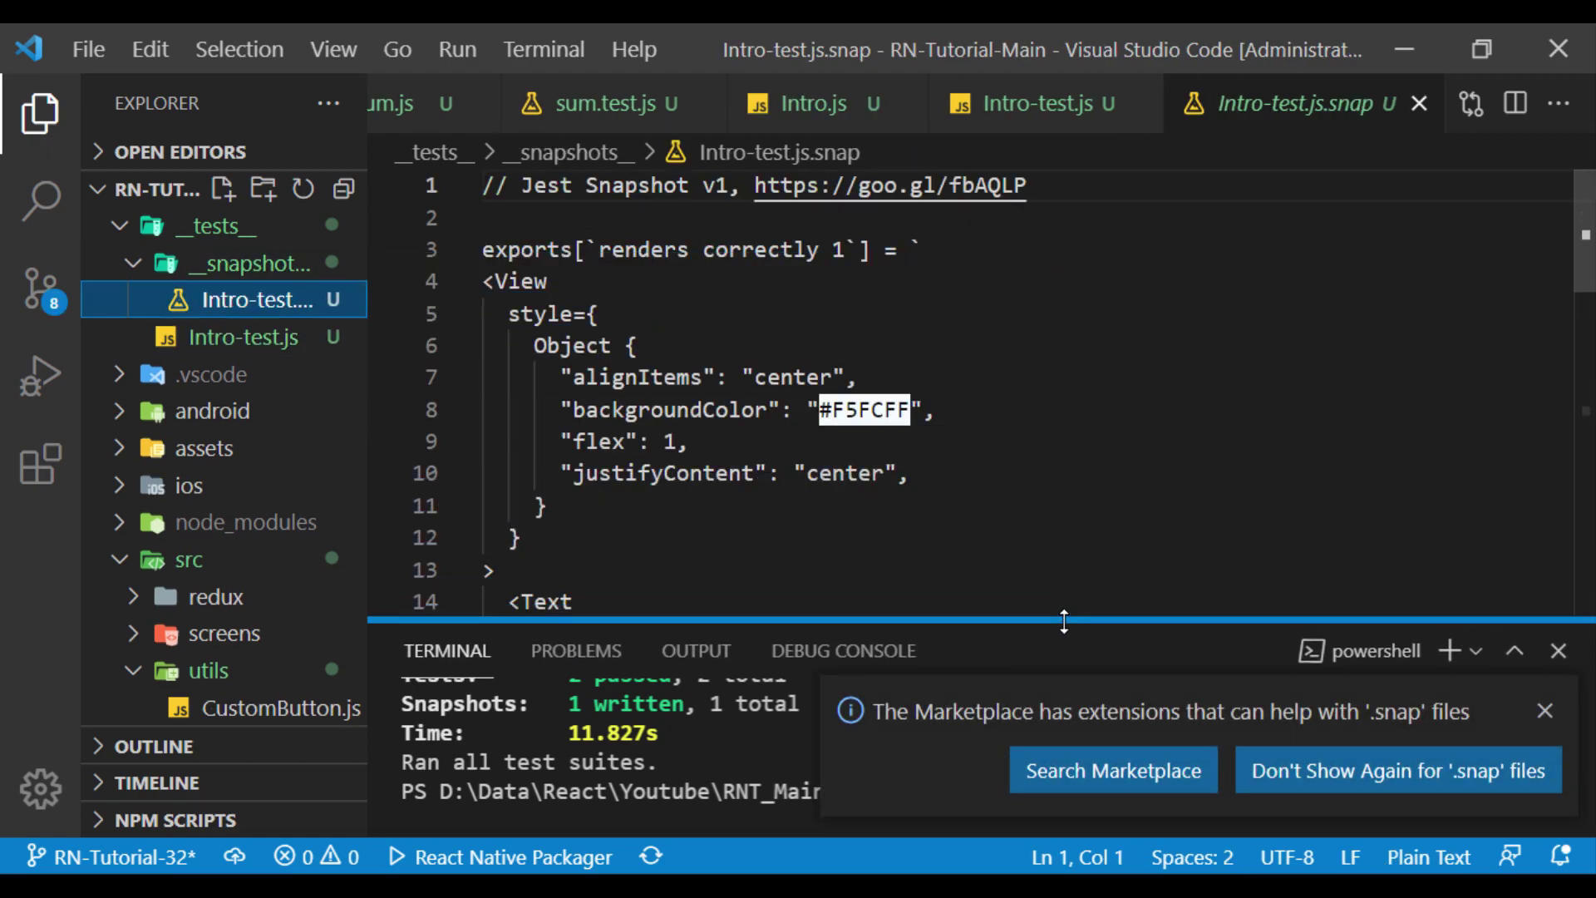
left_click(1544, 711)
left_click(1558, 651)
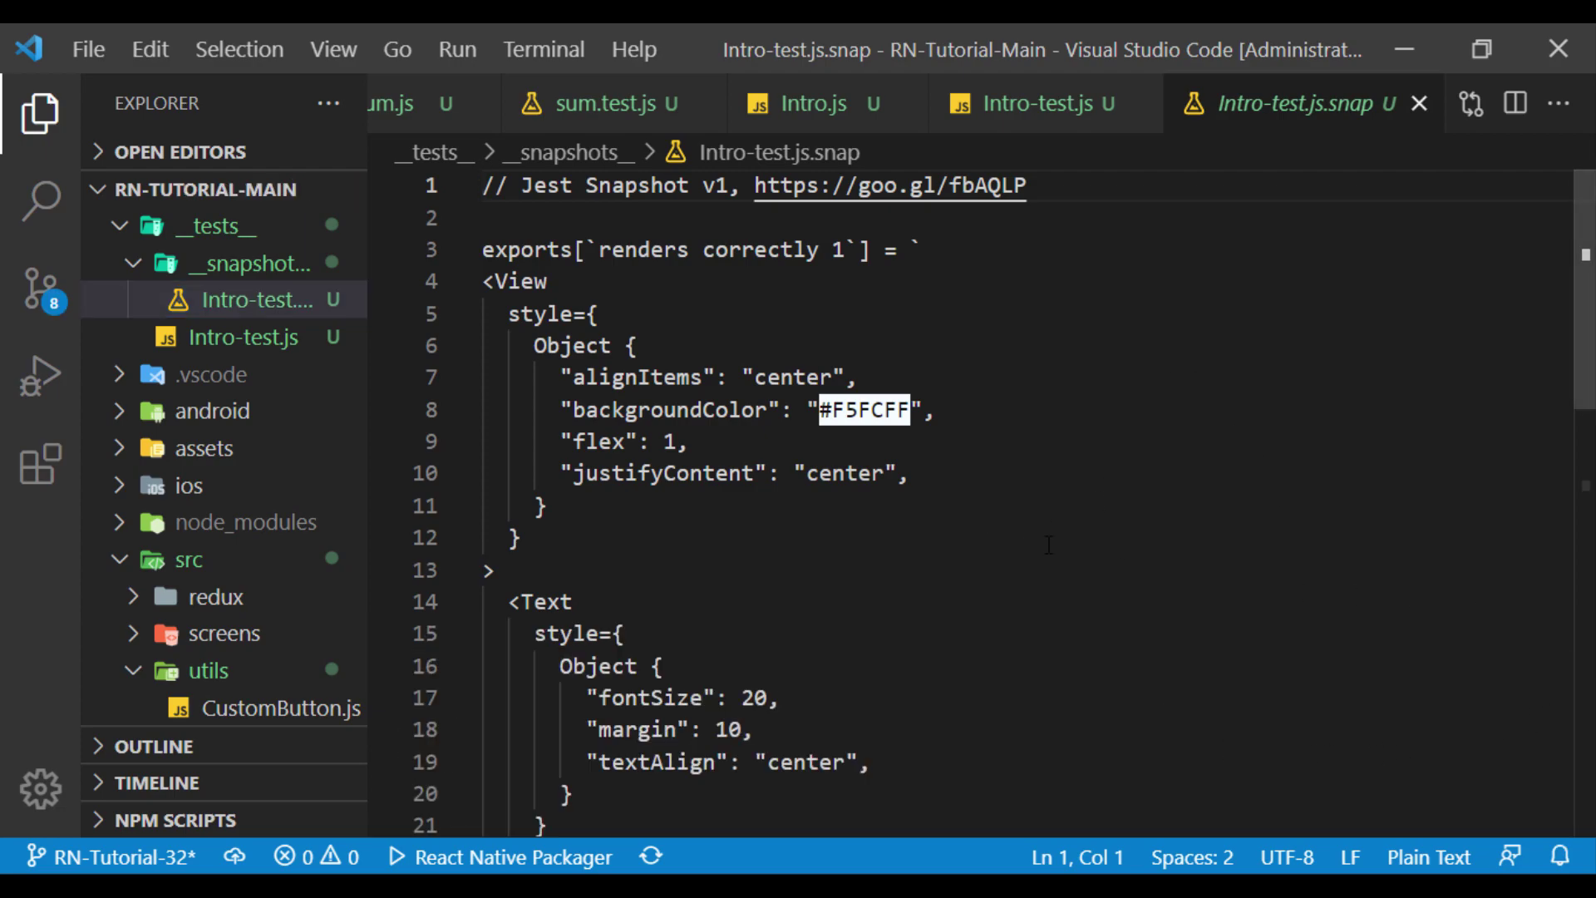
scroll(1055, 486, "down", 3)
scroll(1060, 481, "down", 2)
scroll(1070, 468, "down", 2)
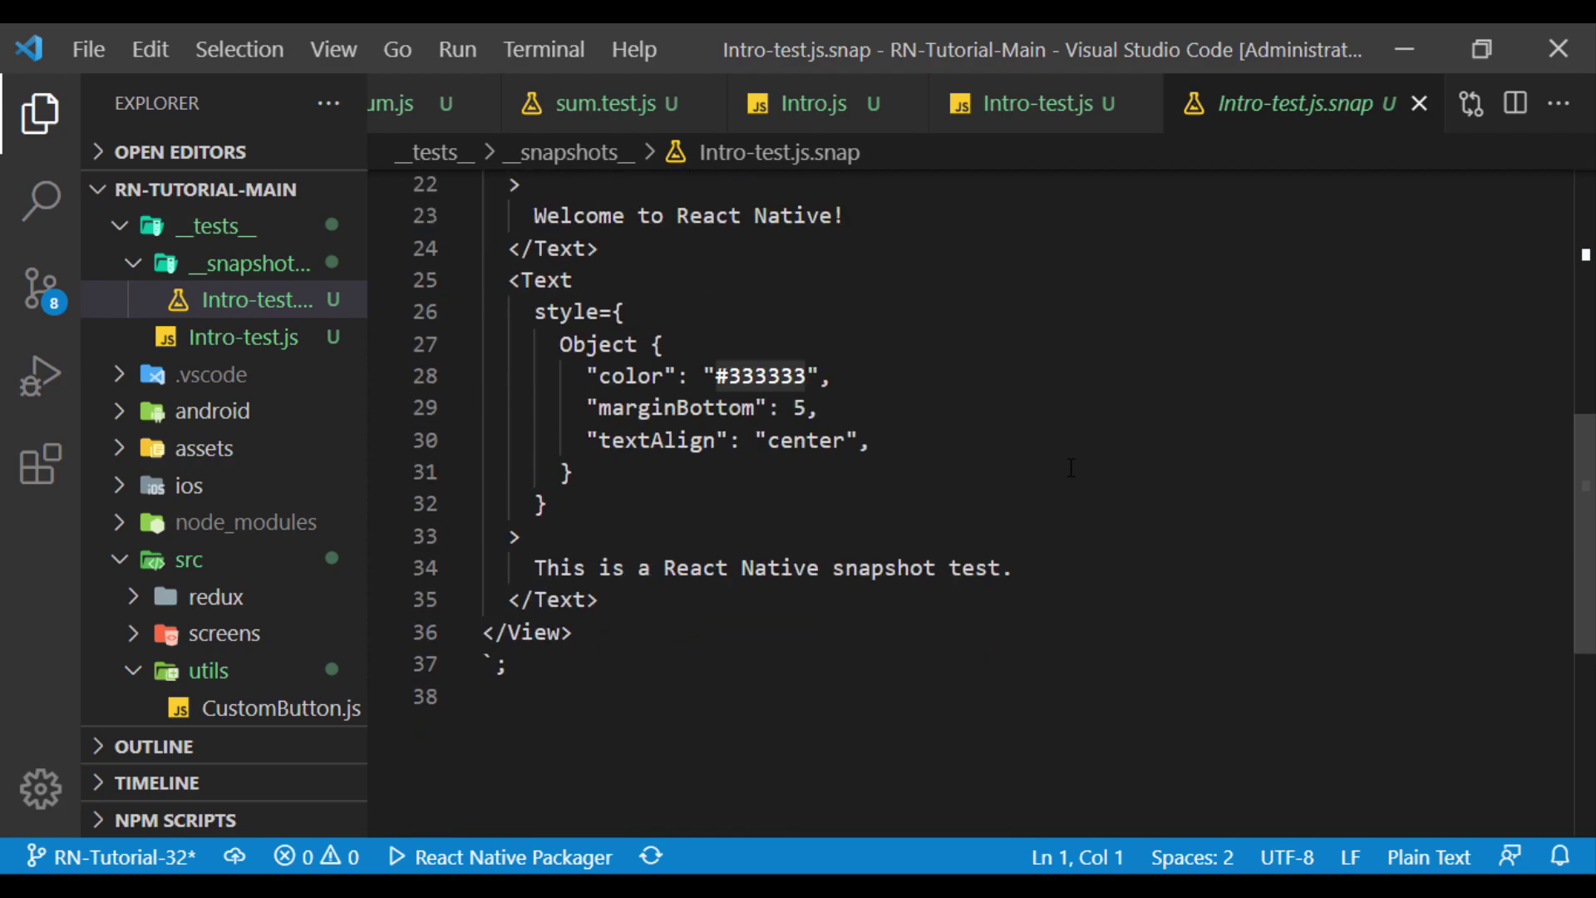
scroll(1070, 468, "up", 1)
scroll(1070, 469, "up", 4)
scroll(1070, 468, "up", 3)
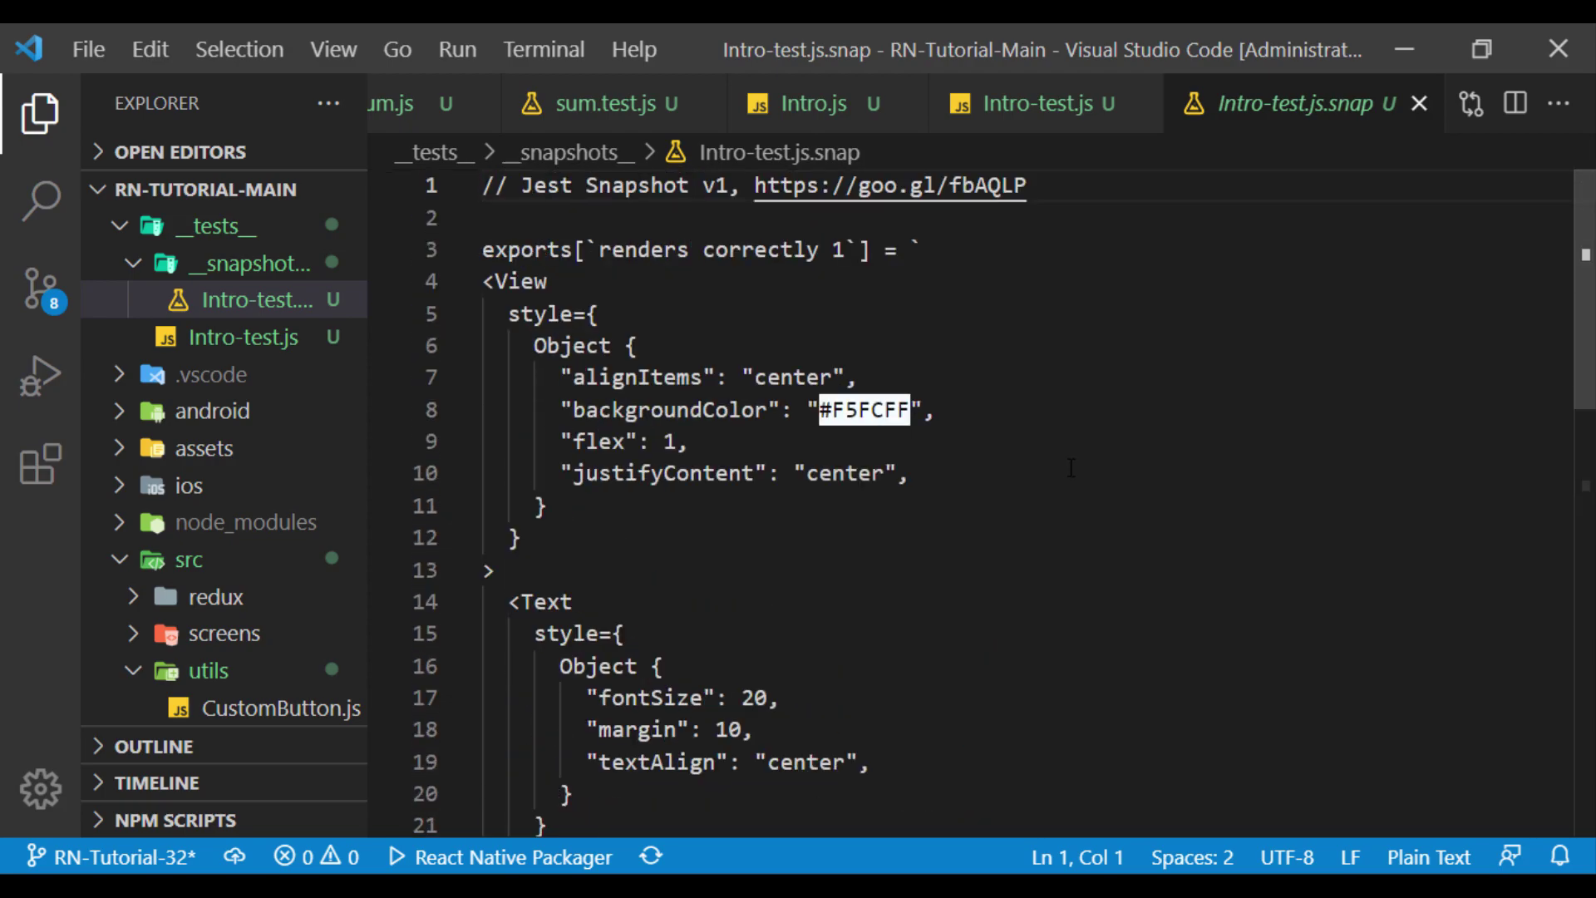
- Add a stray 'a' after </View> on line 13 of Intro.js and rerun npm run test
left_click(815, 103)
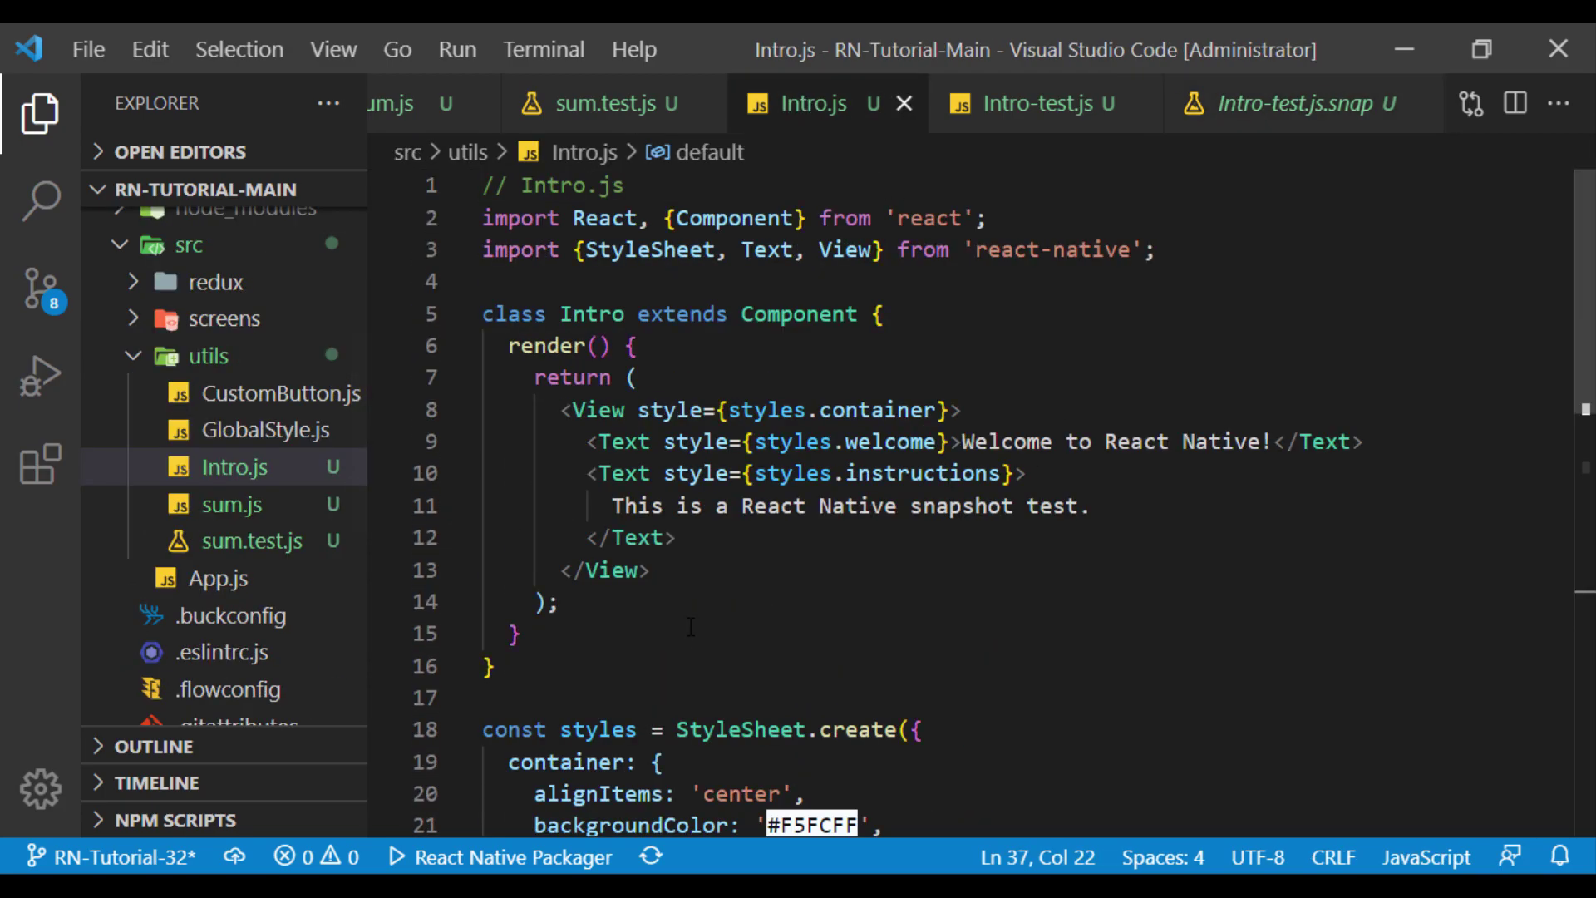
left_click(720, 570)
type("a")
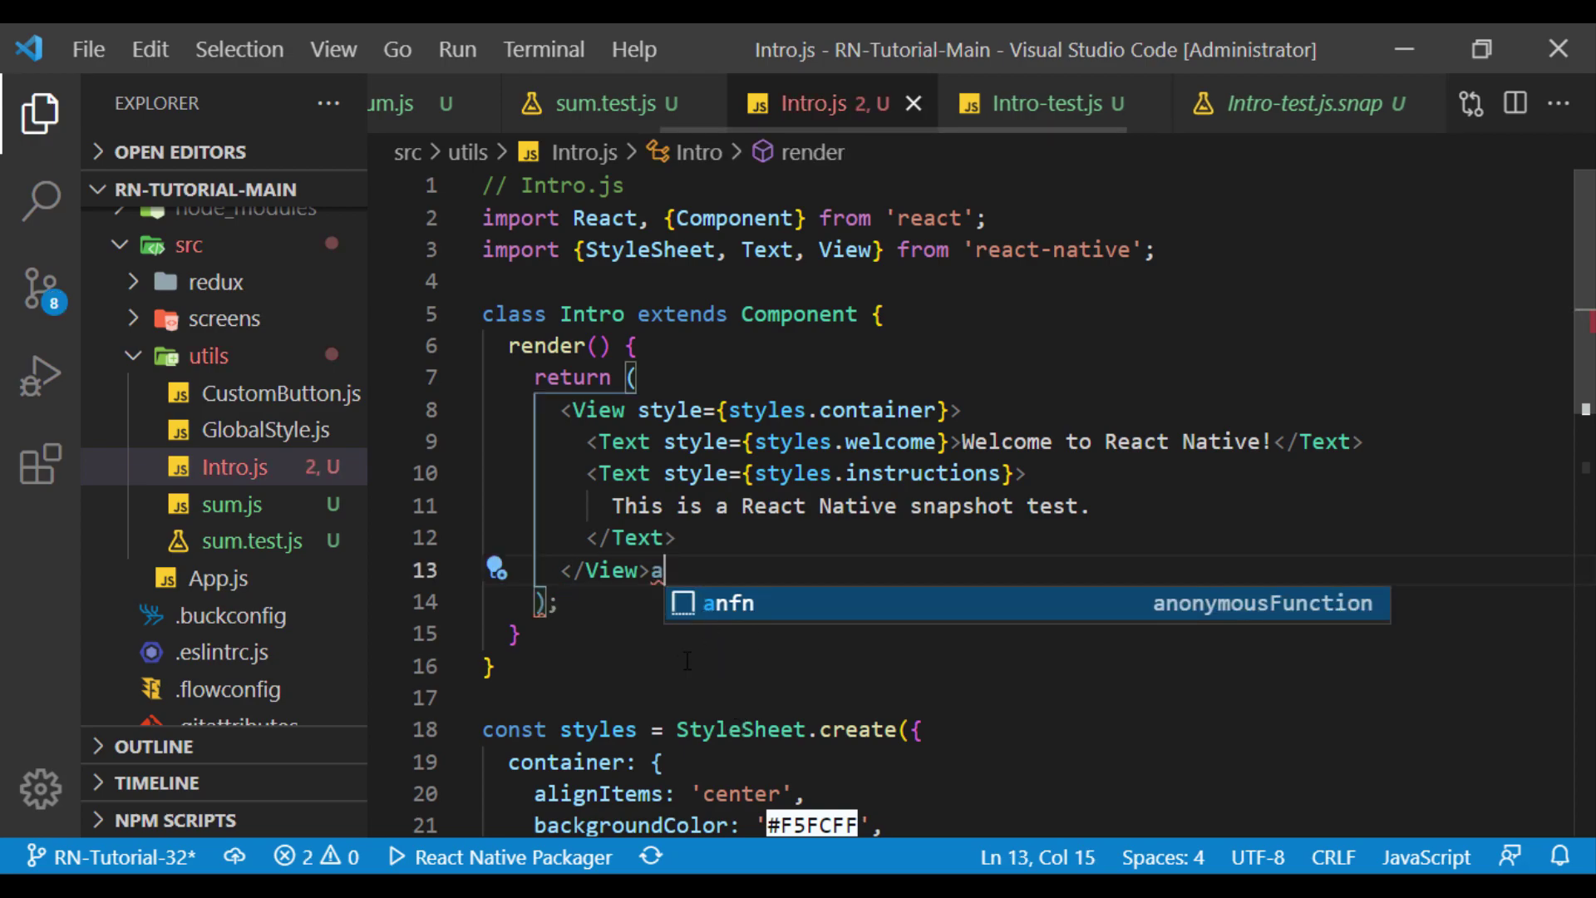
left_click(657, 600)
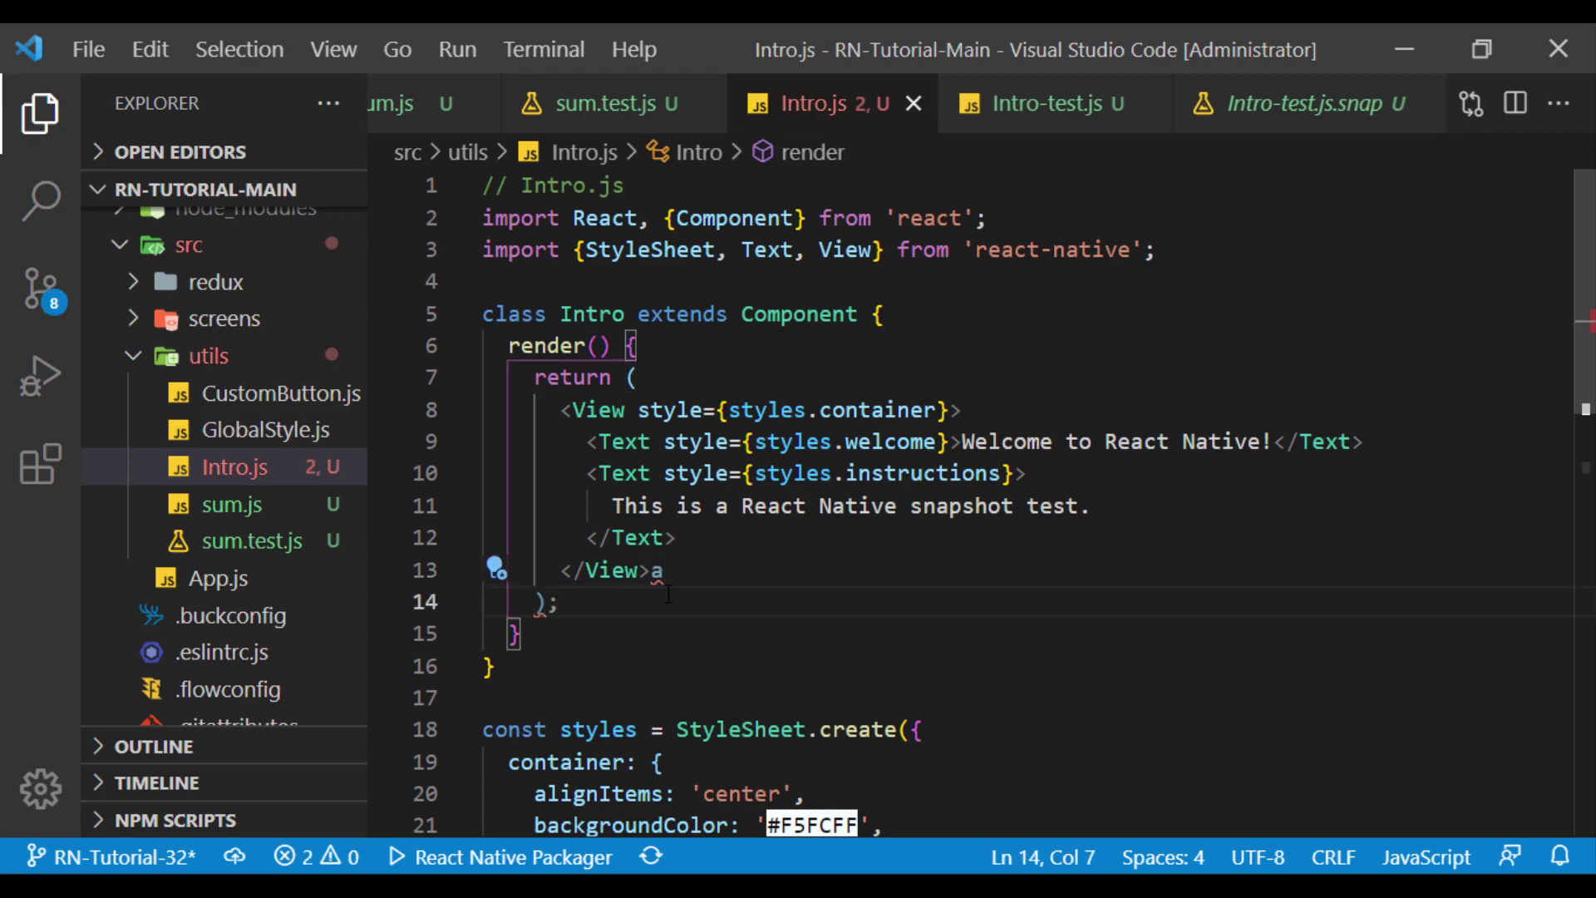
key("ctrl+grave")
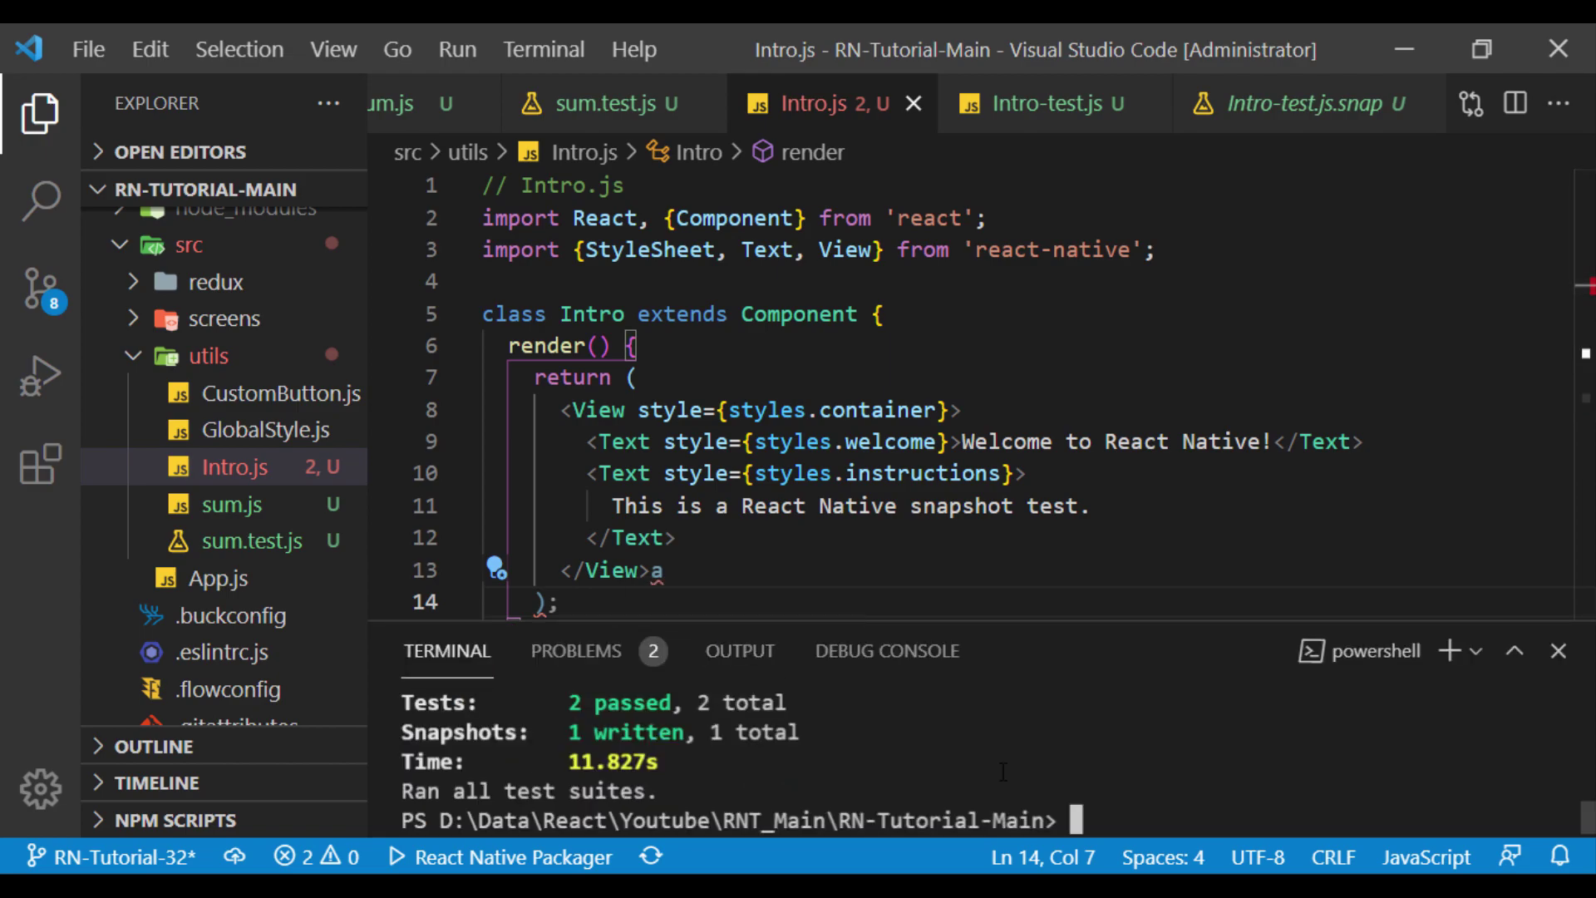
type("npm run test")
key("Return")
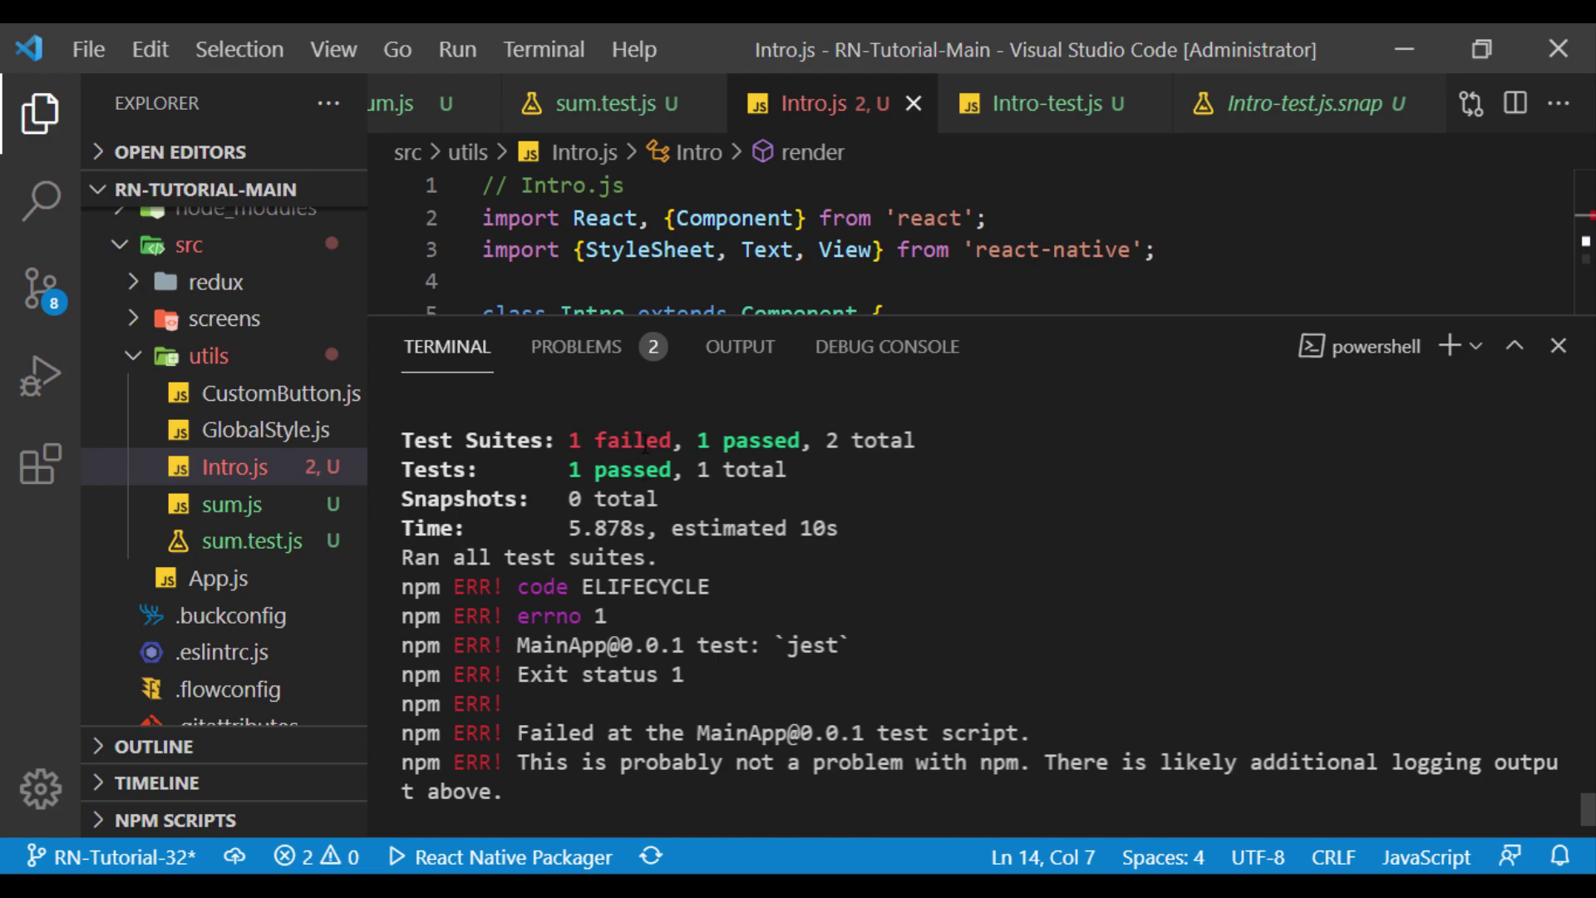
scroll(860, 655, "up", 3)
scroll(862, 656, "up", 2)
scroll(867, 652, "up", 2)
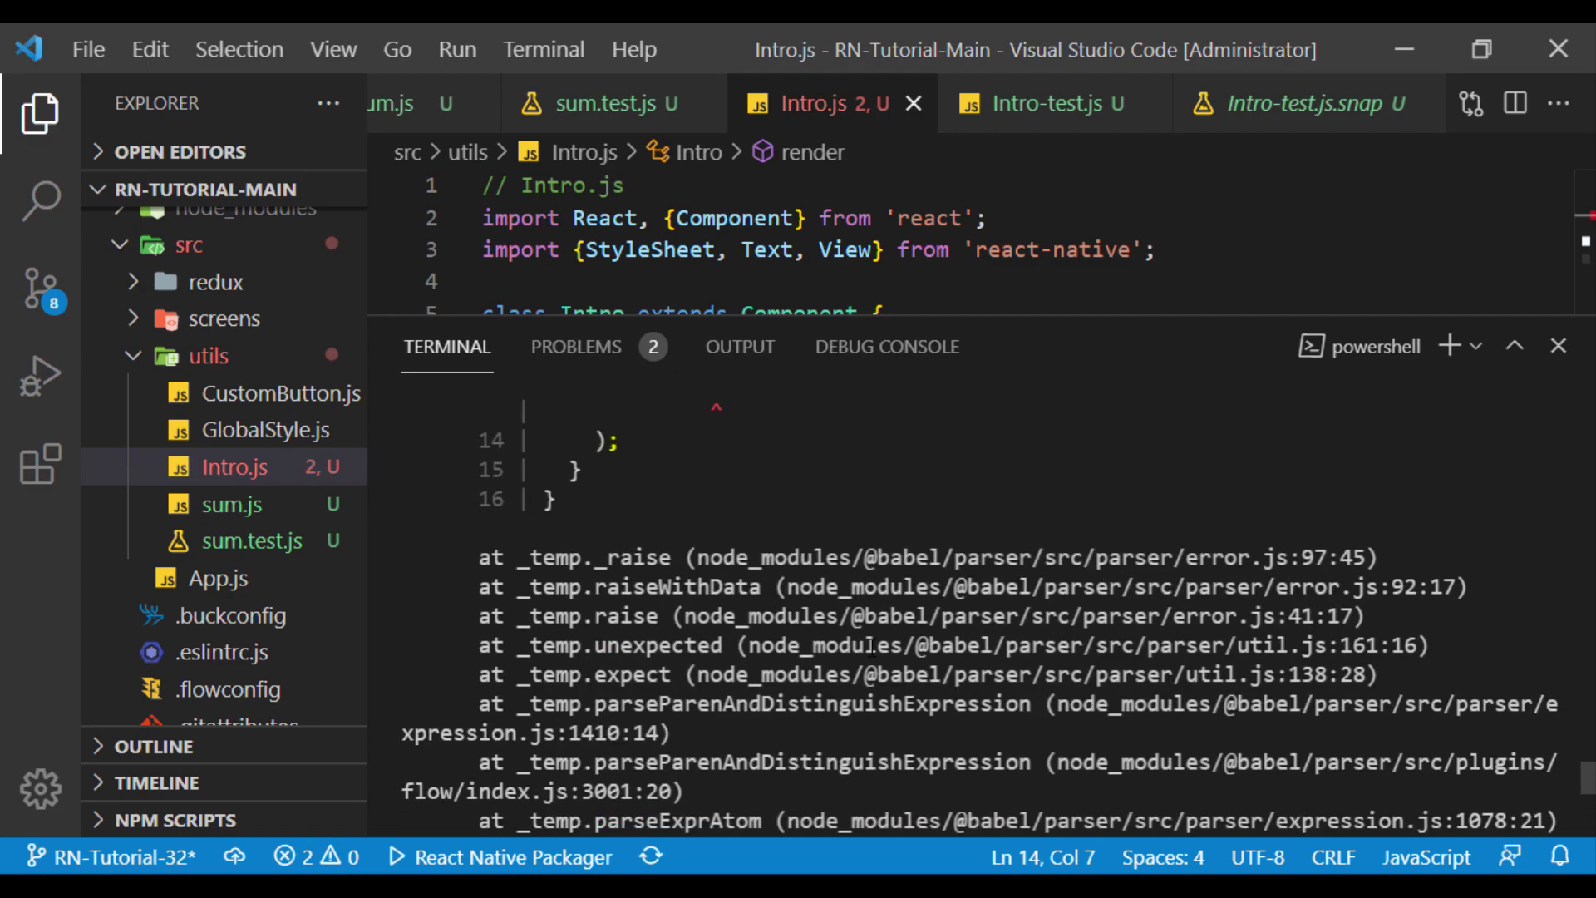
scroll(871, 648, "up", 1)
scroll(871, 647, "up", 2)
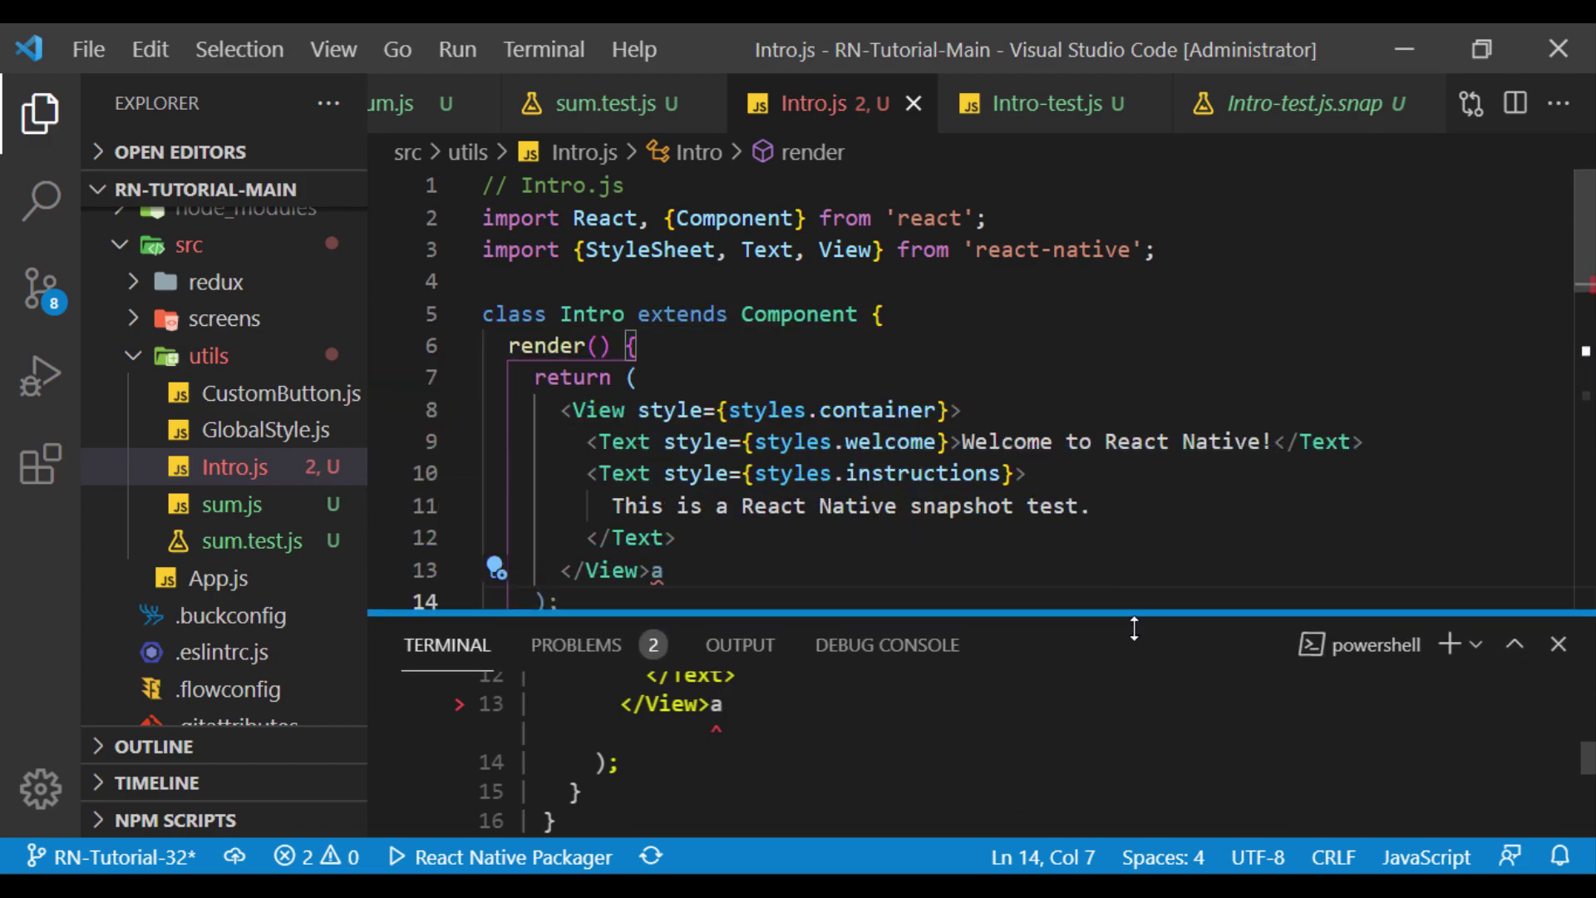
- Delete the stray 'a' after </View> in Intro.js and save
left_click_drag(810, 315, 811, 649)
scroll(758, 419, "down", 2)
left_click(757, 416)
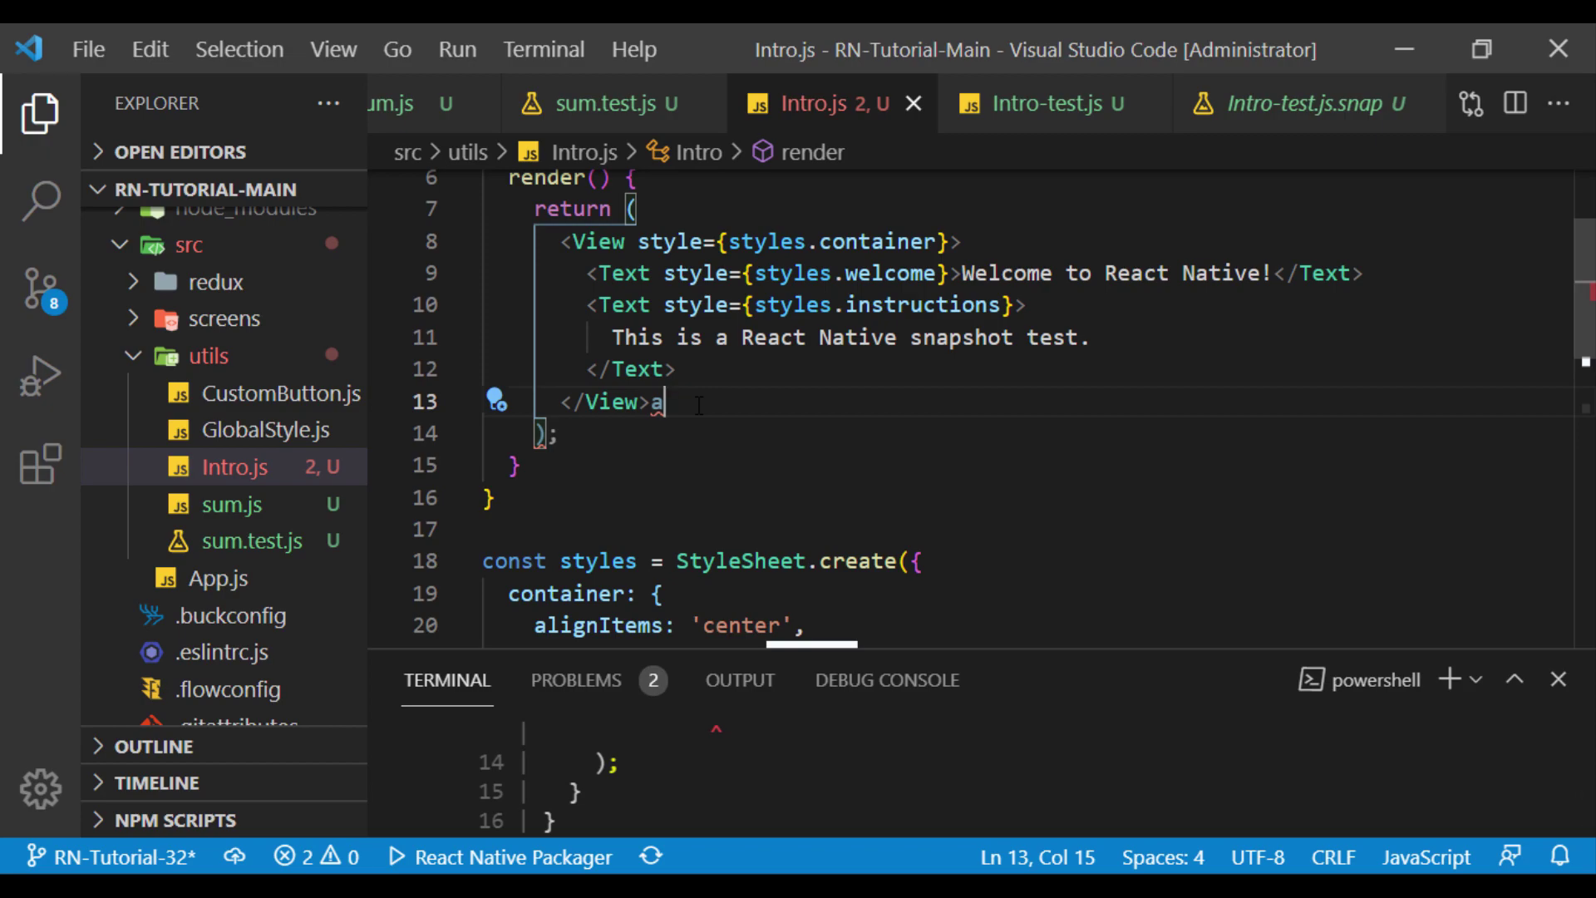
key("BackSpace")
key("ctrl+s")
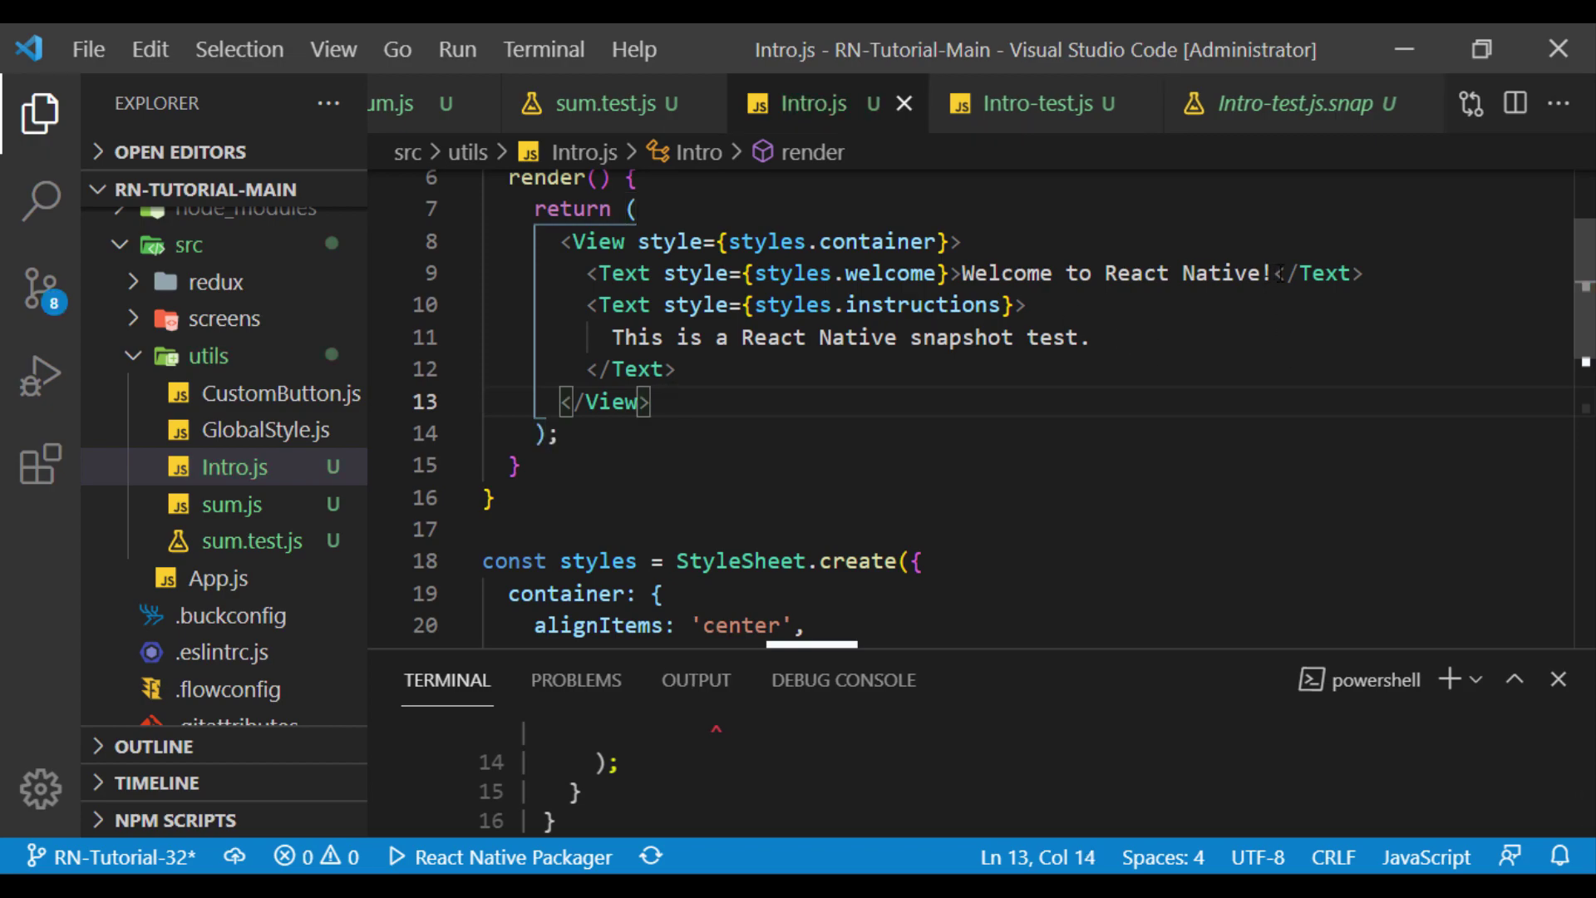
- Make the welcome text 'Welcome to React Native!!!!' and rerun tests, failing the snapshot
left_click(1275, 273)
type("!!!")
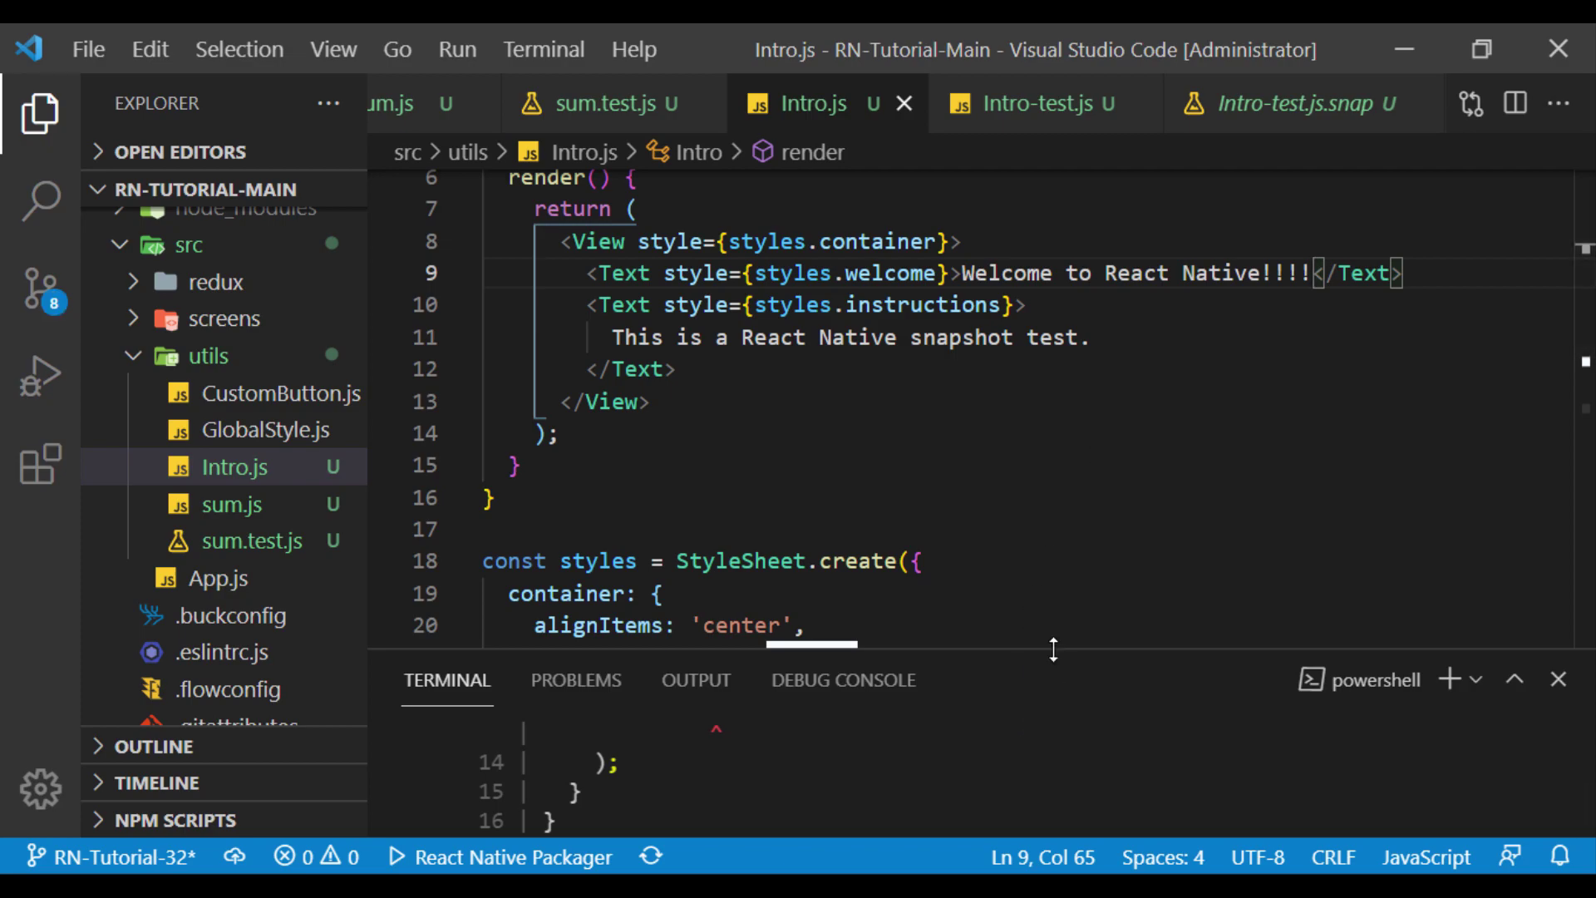
left_click_drag(1059, 647, 1058, 365)
left_click(1017, 681)
type("npm run test")
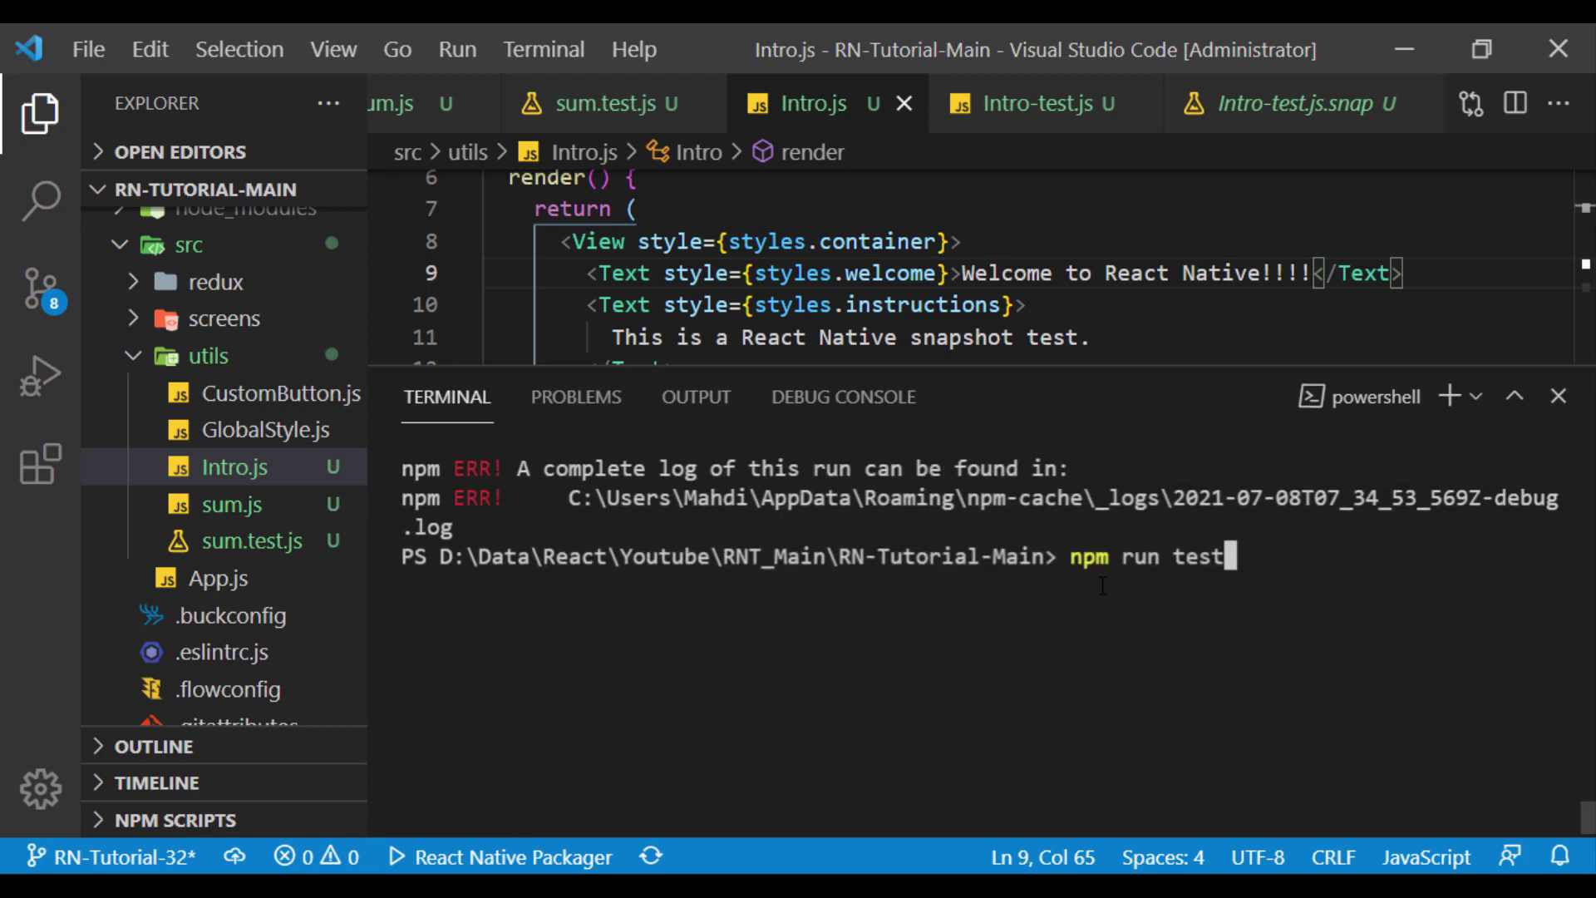
key("Return")
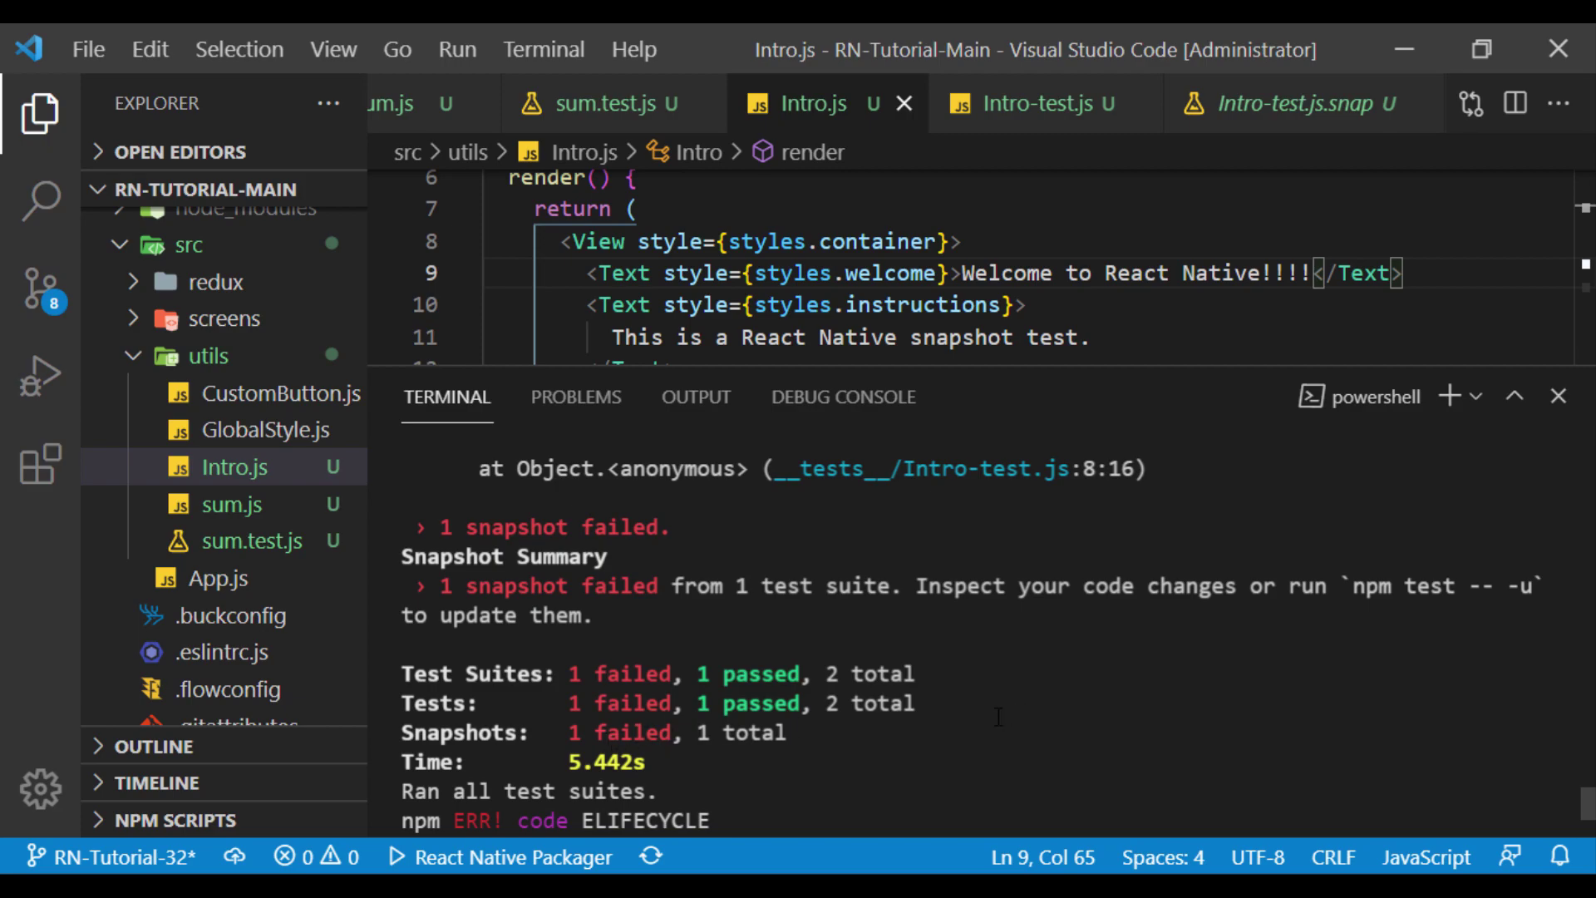
scroll(998, 718, "up", 2)
scroll(1116, 693, "up", 2)
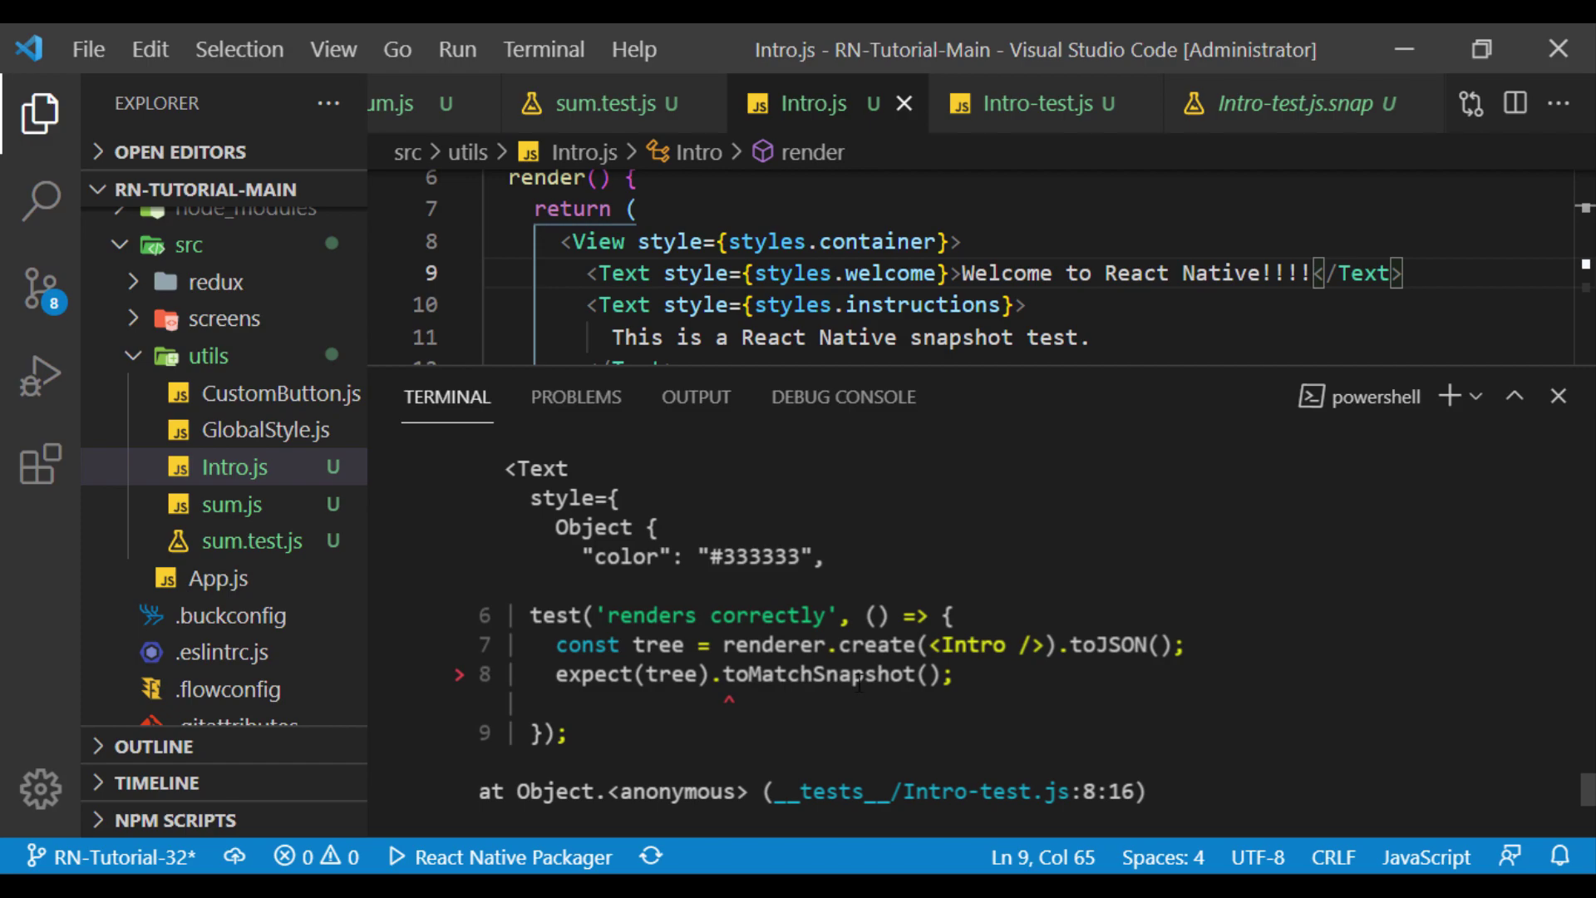
scroll(832, 699, "up", 2)
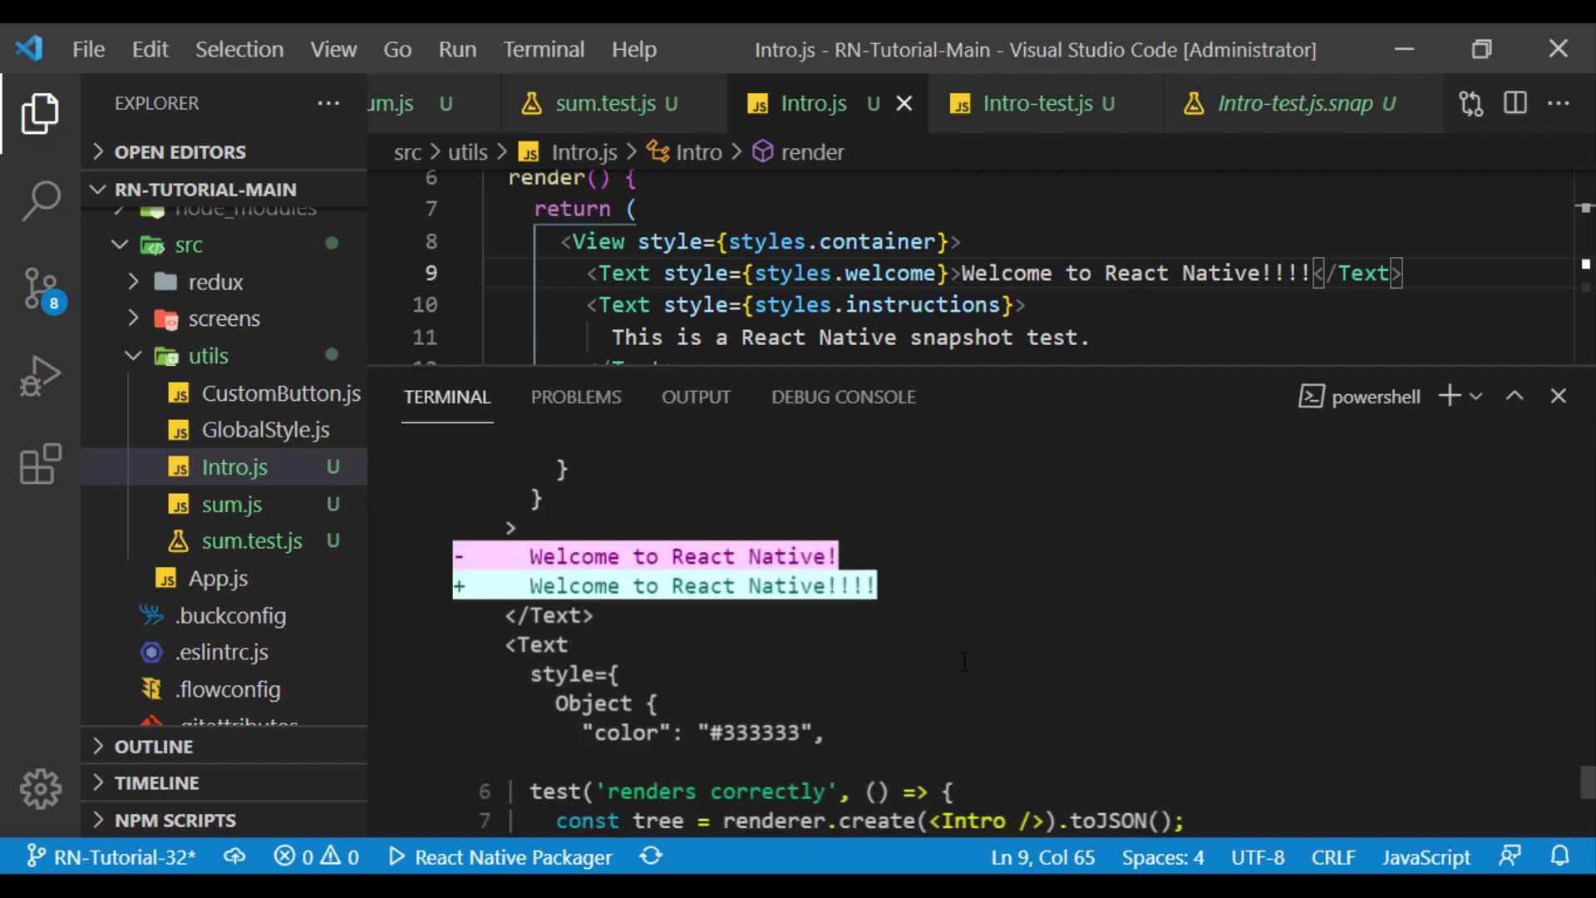
scroll(924, 674, "up", 2)
scroll(1010, 647, "up", 2)
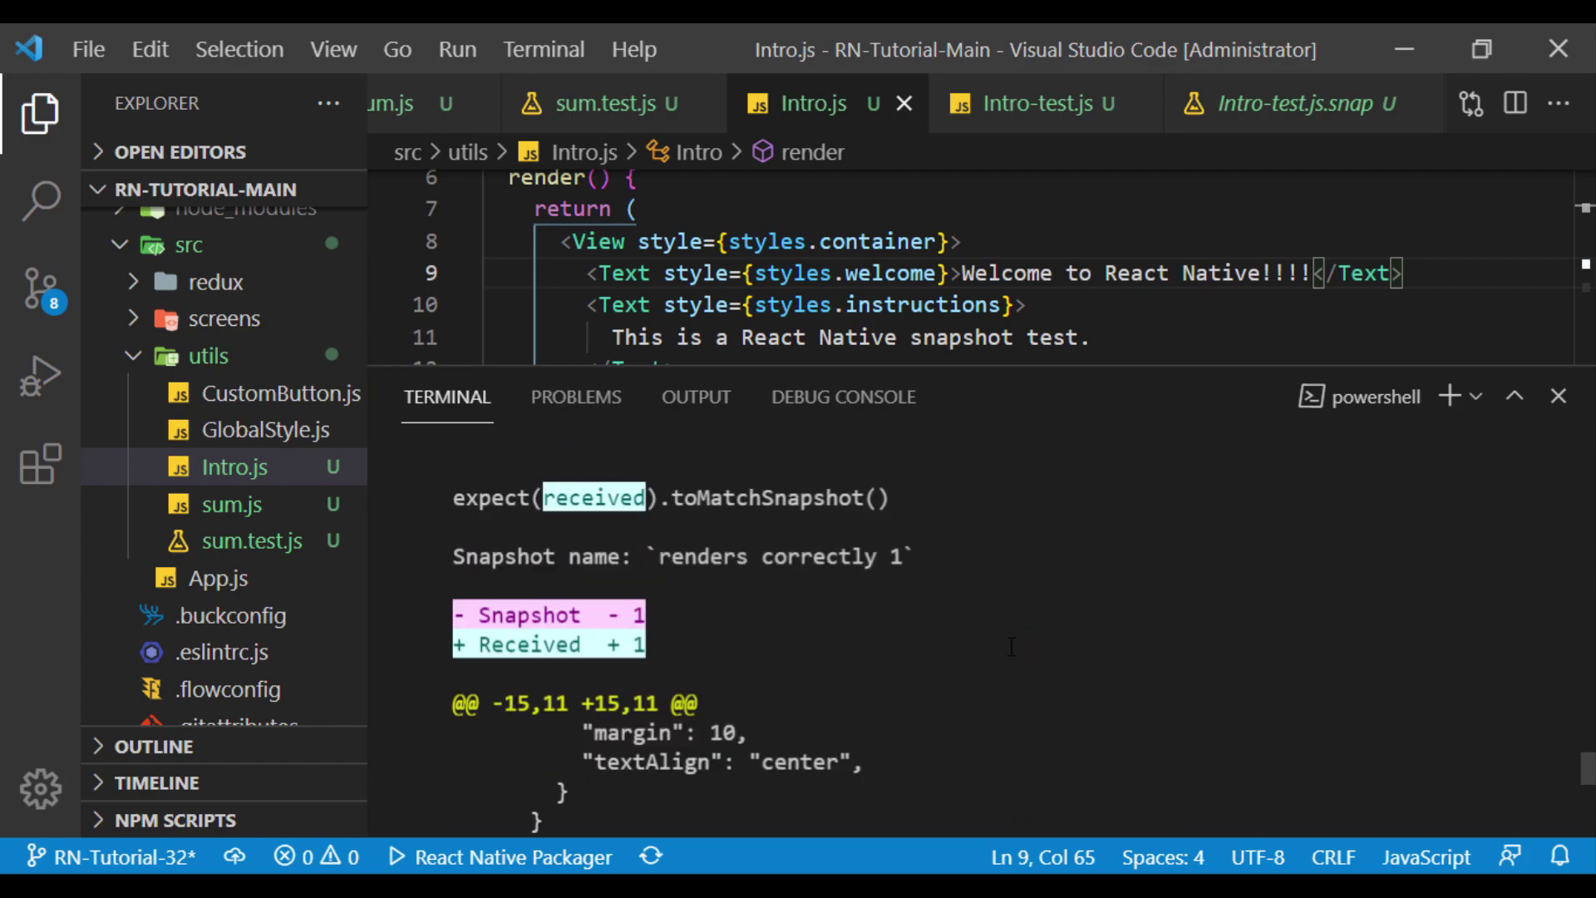
scroll(1012, 646, "down", 10)
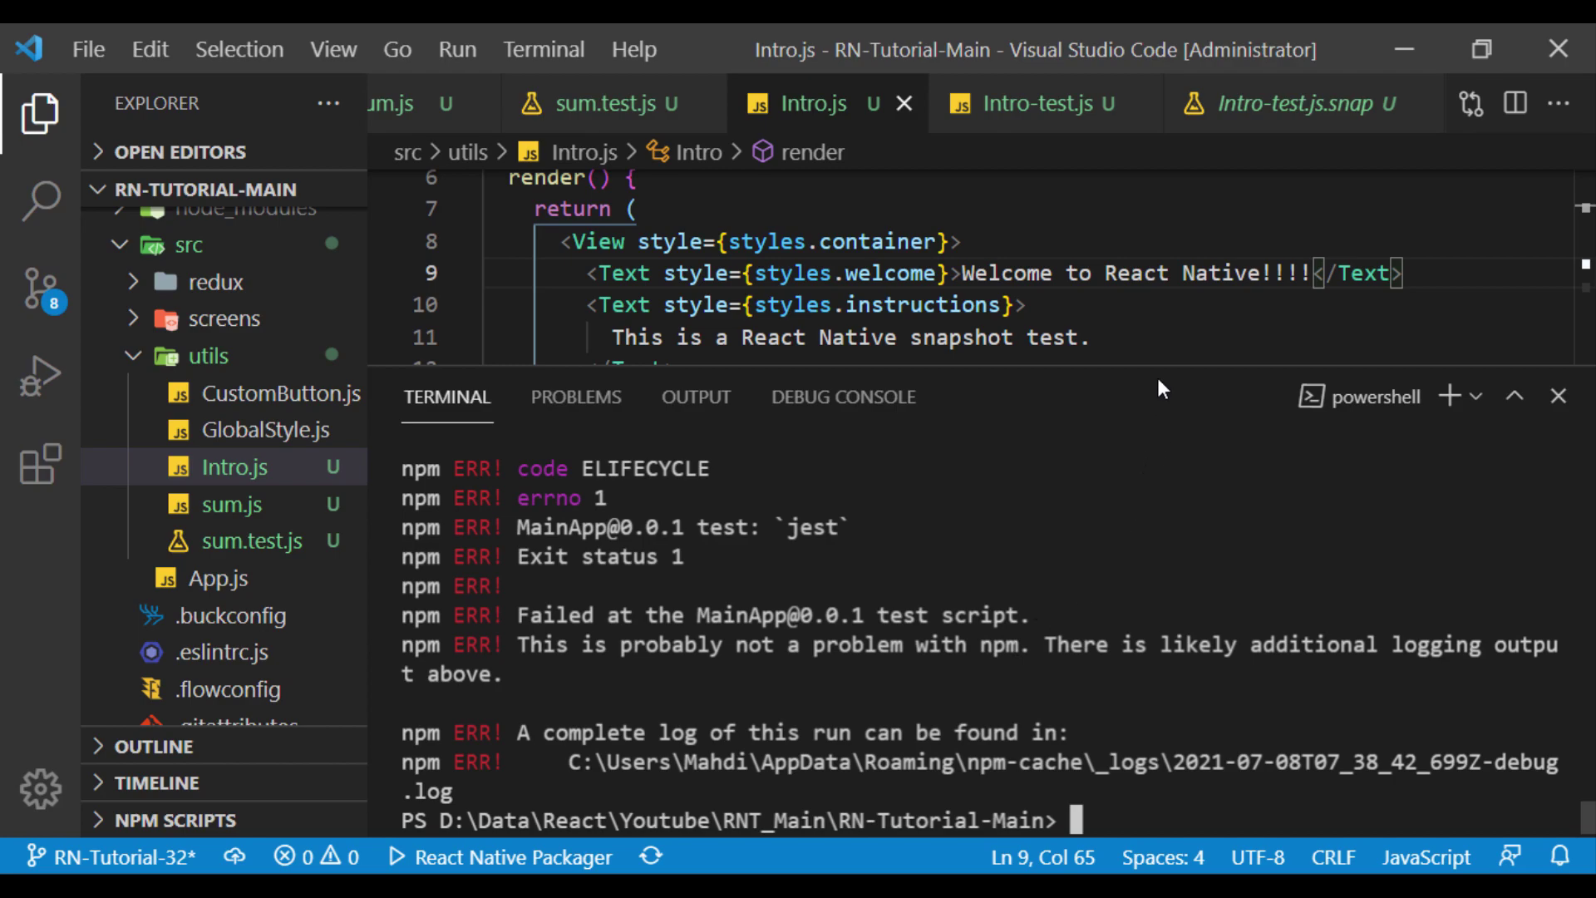
left_click_drag(1158, 369, 1157, 597)
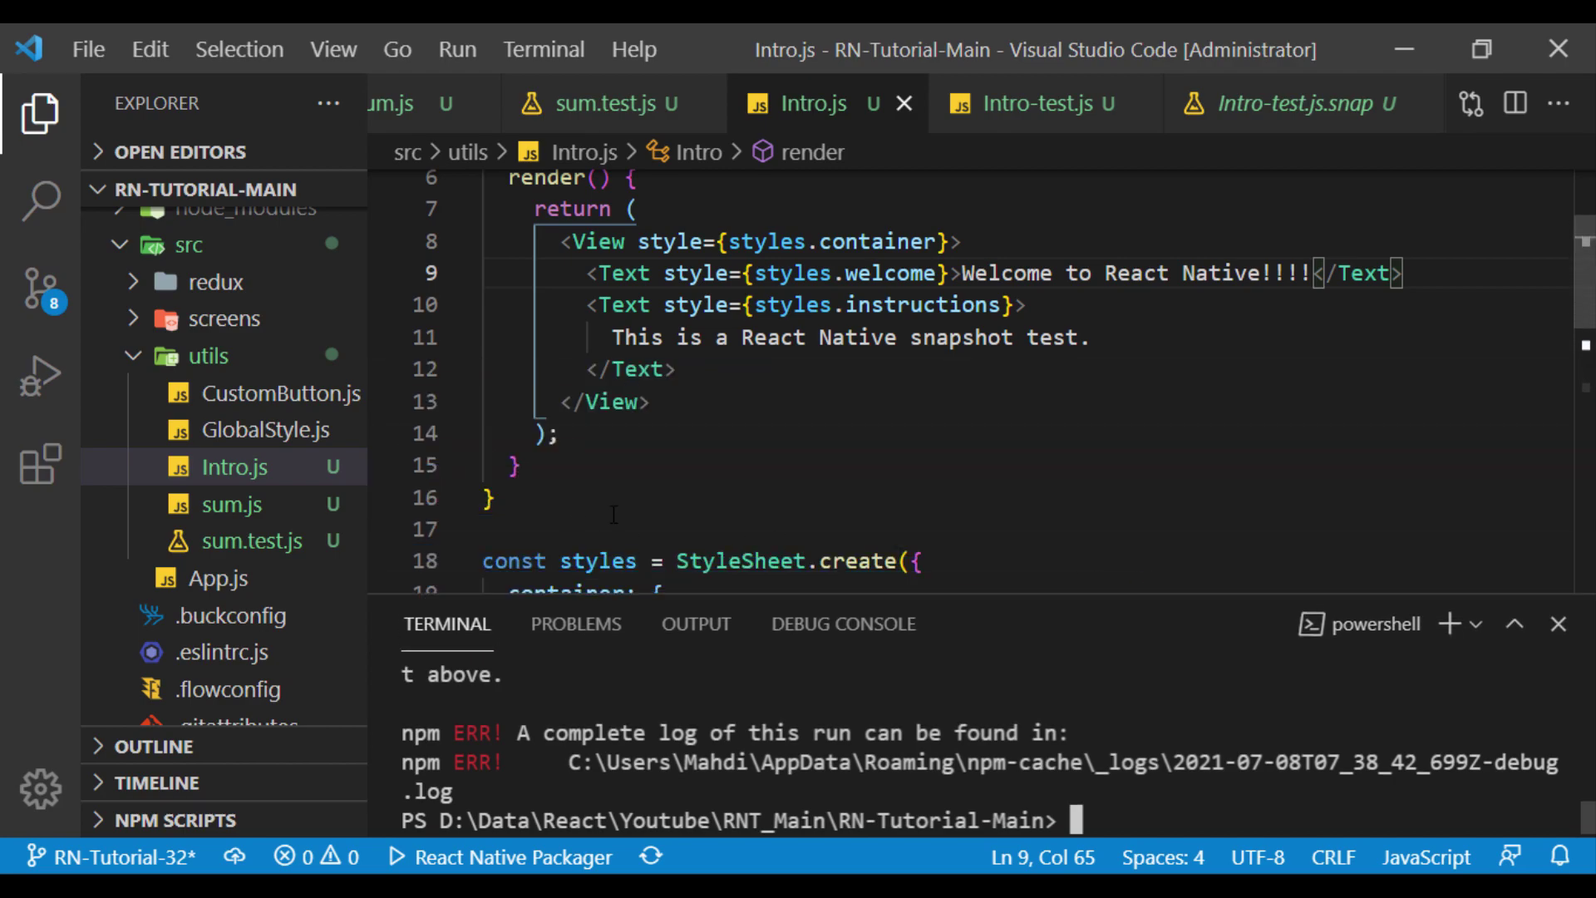
scroll(225, 436, "down", 5)
- Change package.json's test script to 'jest -u' and rerun, updating the Intro snapshot
left_click(237, 560)
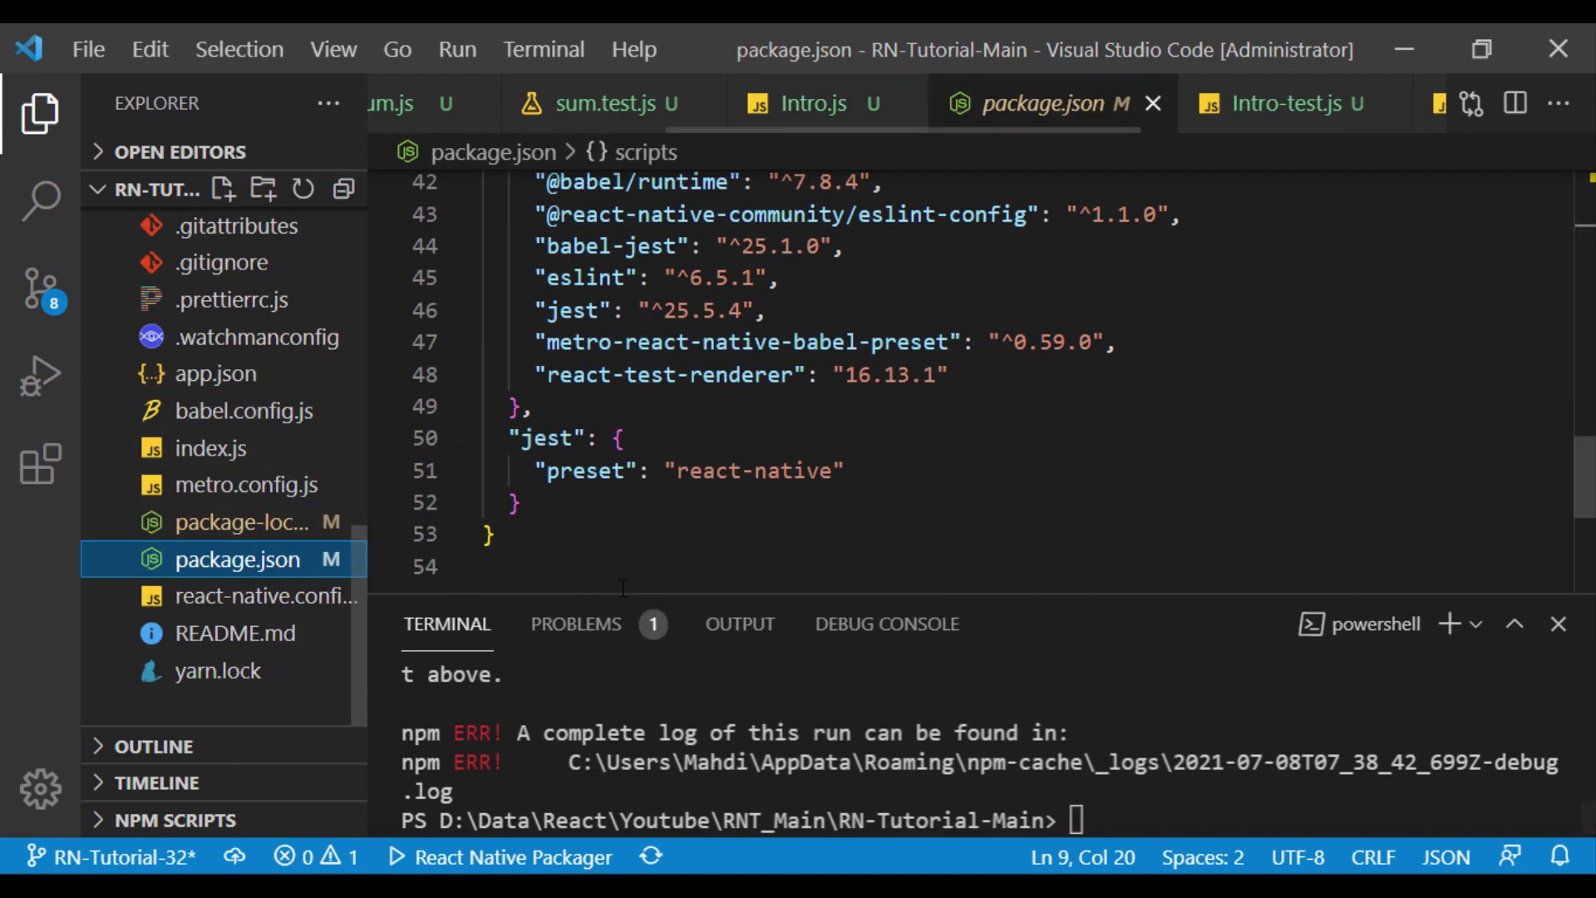
scroll(622, 587, "up", 6)
scroll(763, 566, "up", 8)
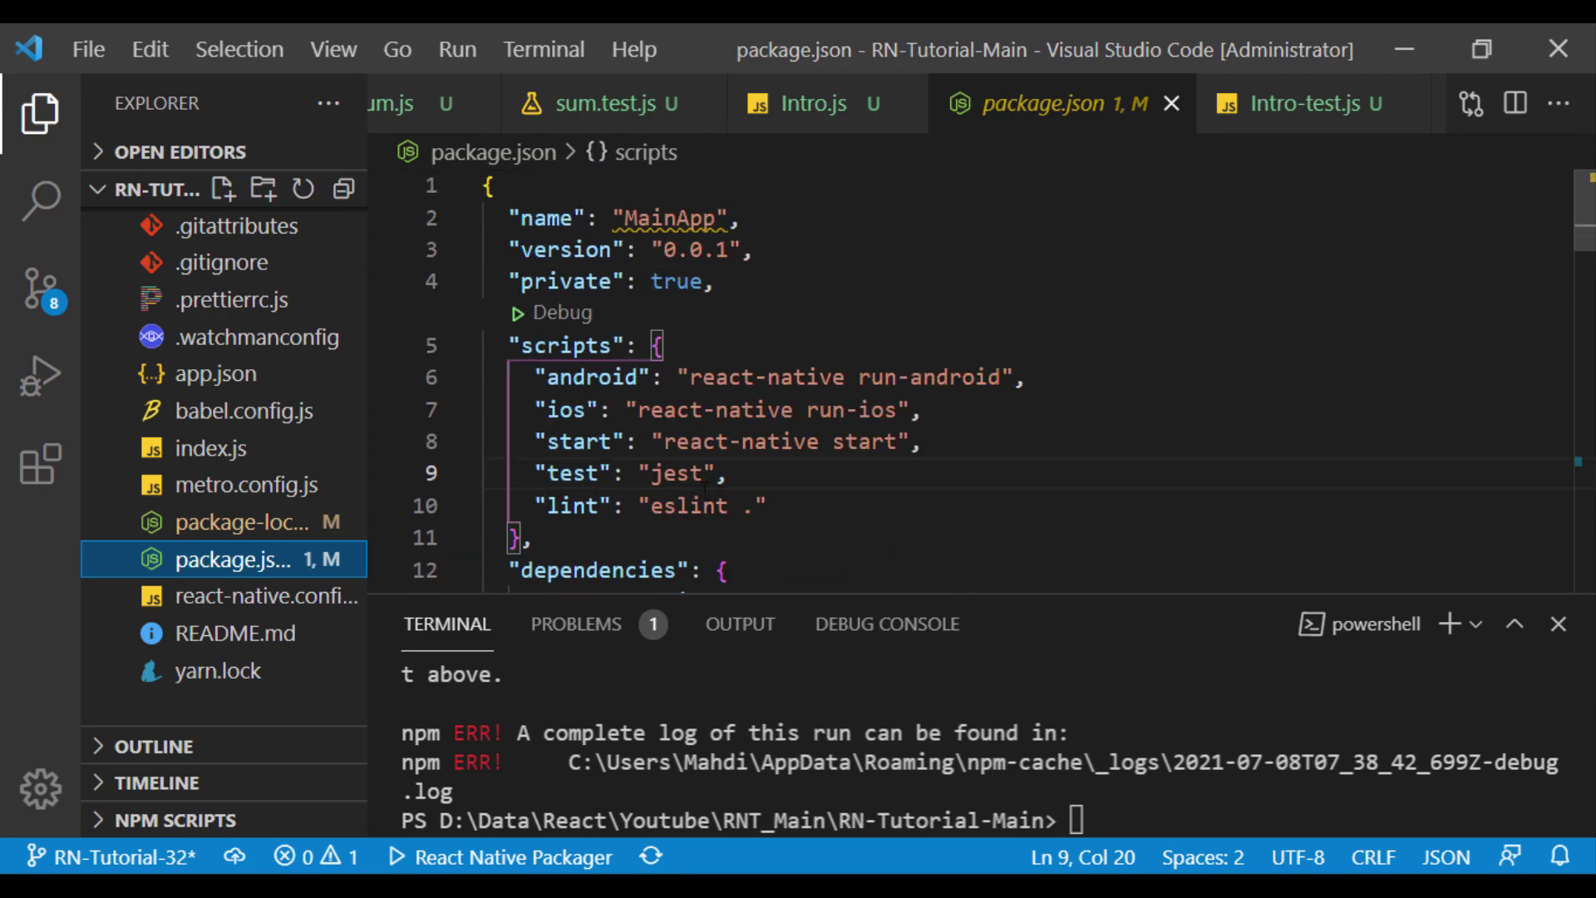
scroll(705, 485, "down", 1)
left_click(706, 389)
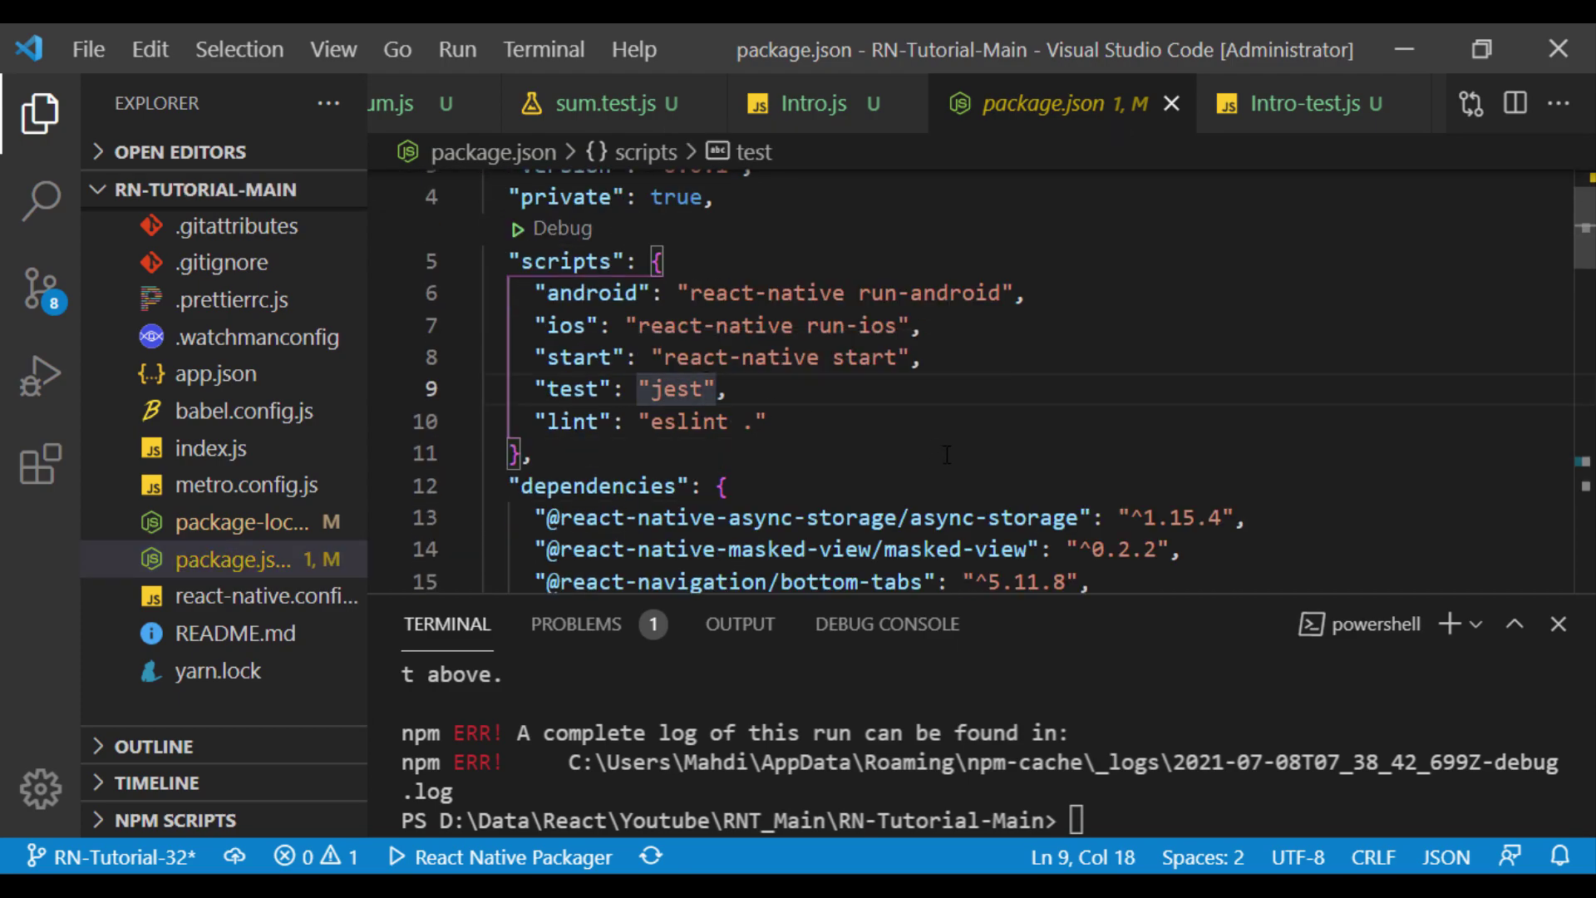
type("-u")
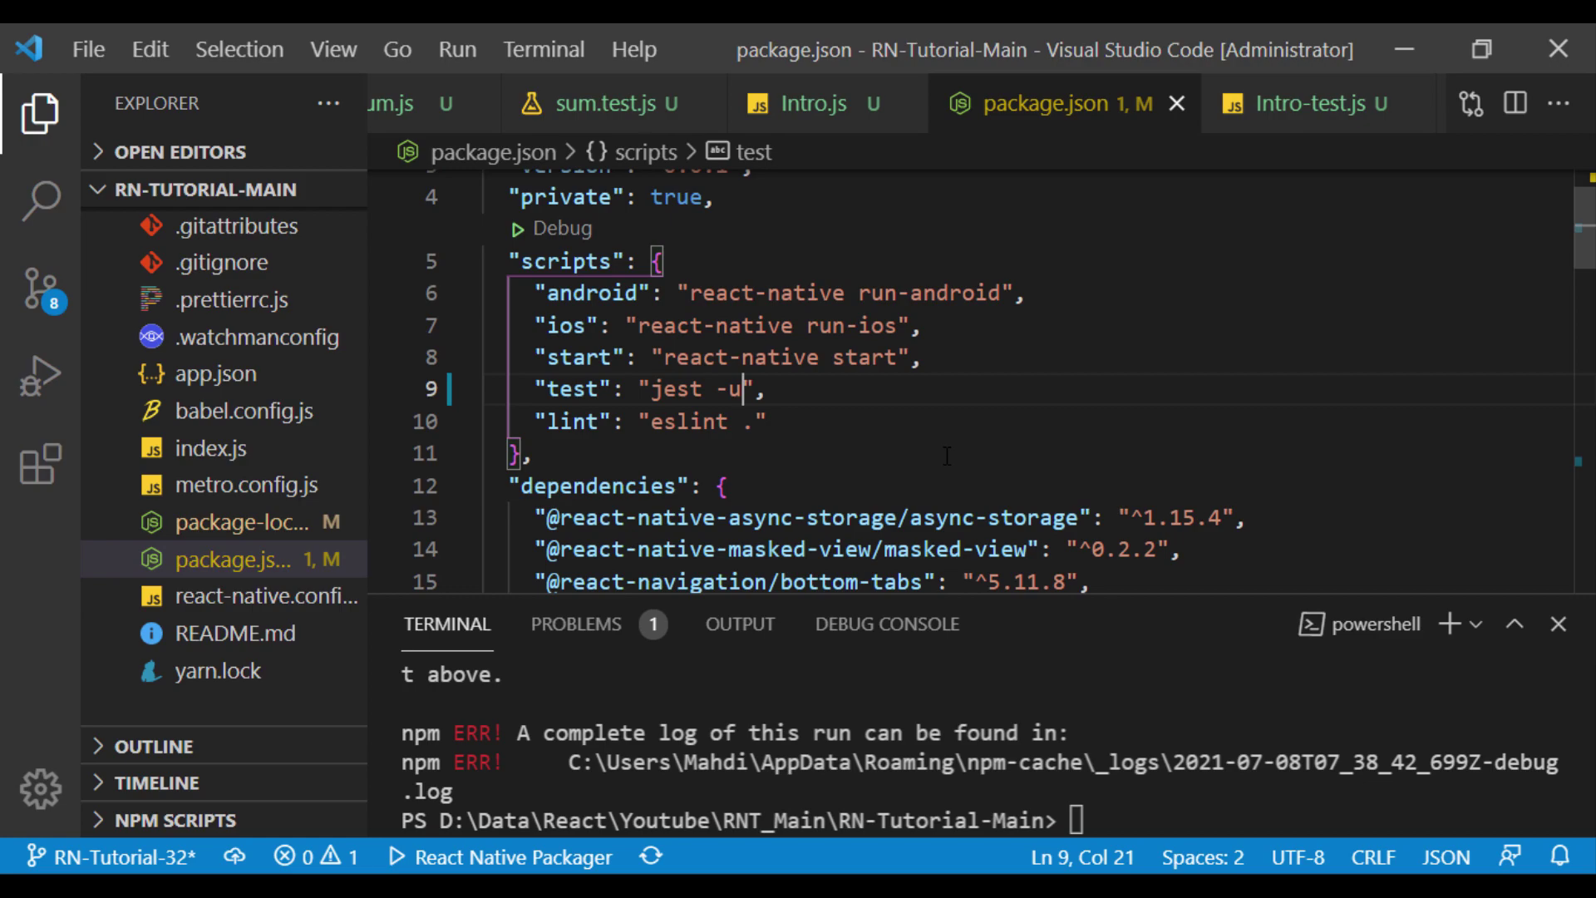
scroll(234, 479, "up", 5)
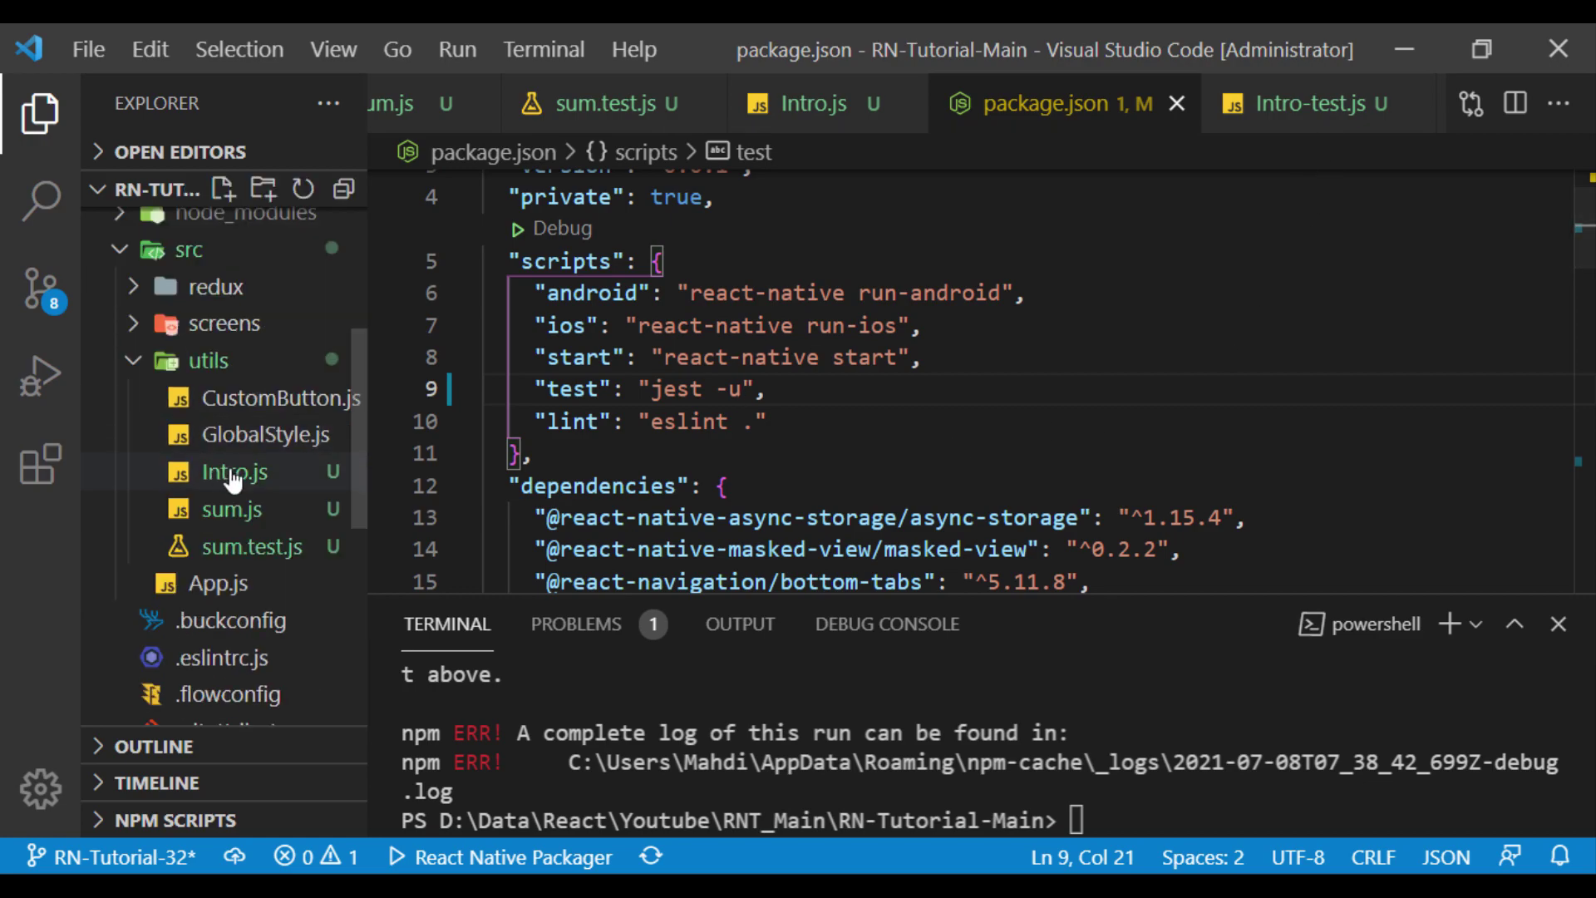
scroll(233, 479, "up", 3)
left_click(249, 300)
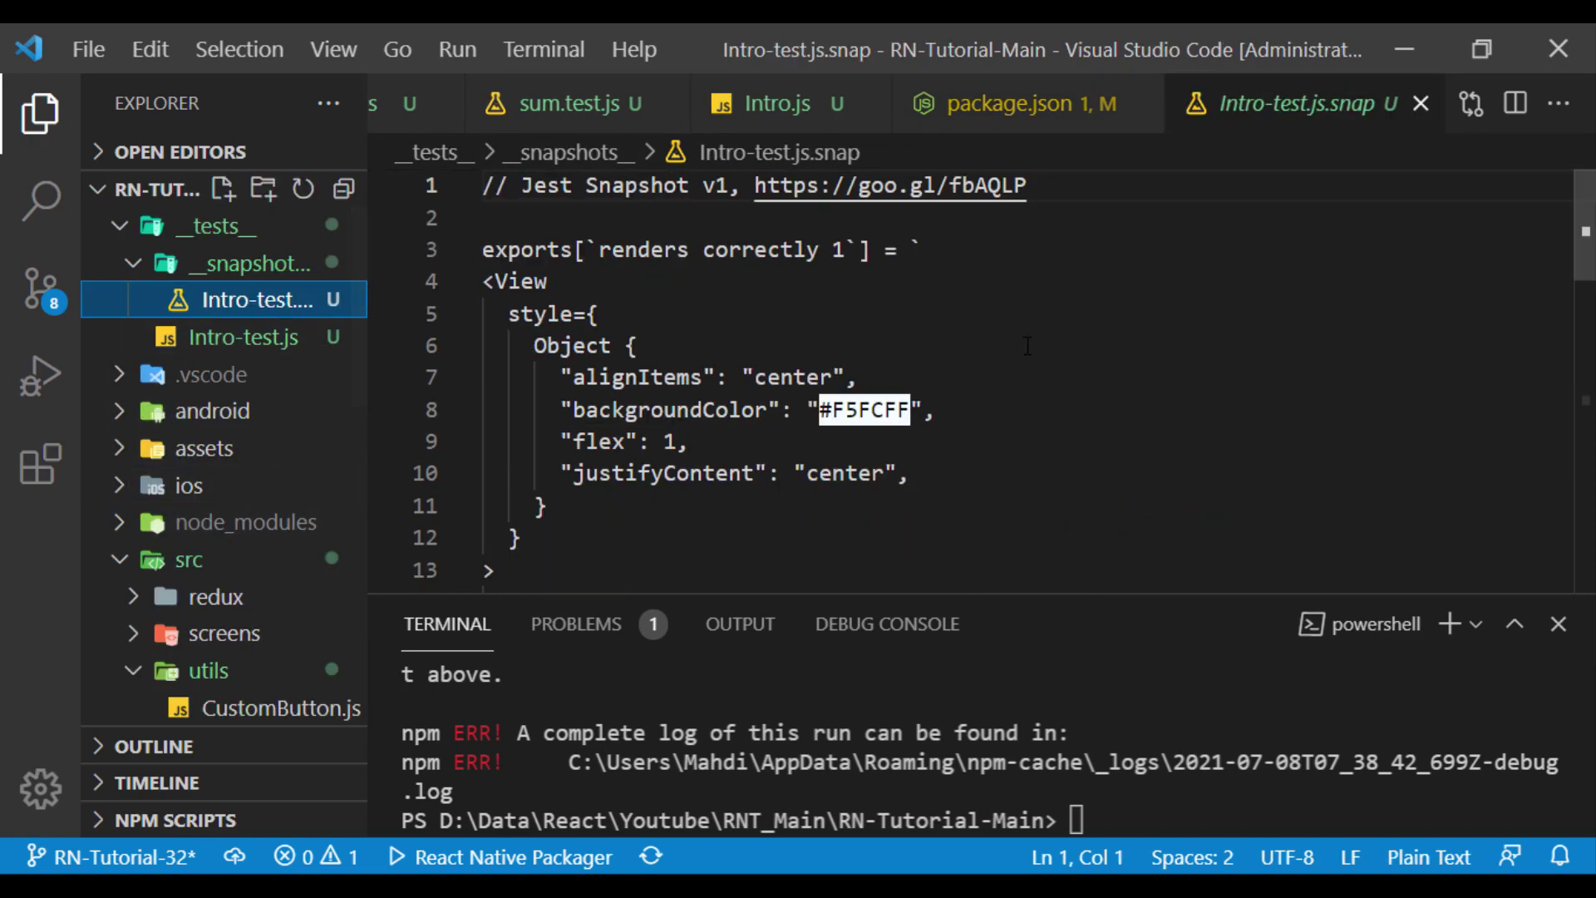
scroll(1027, 346, "down", 4)
scroll(880, 426, "down", 2)
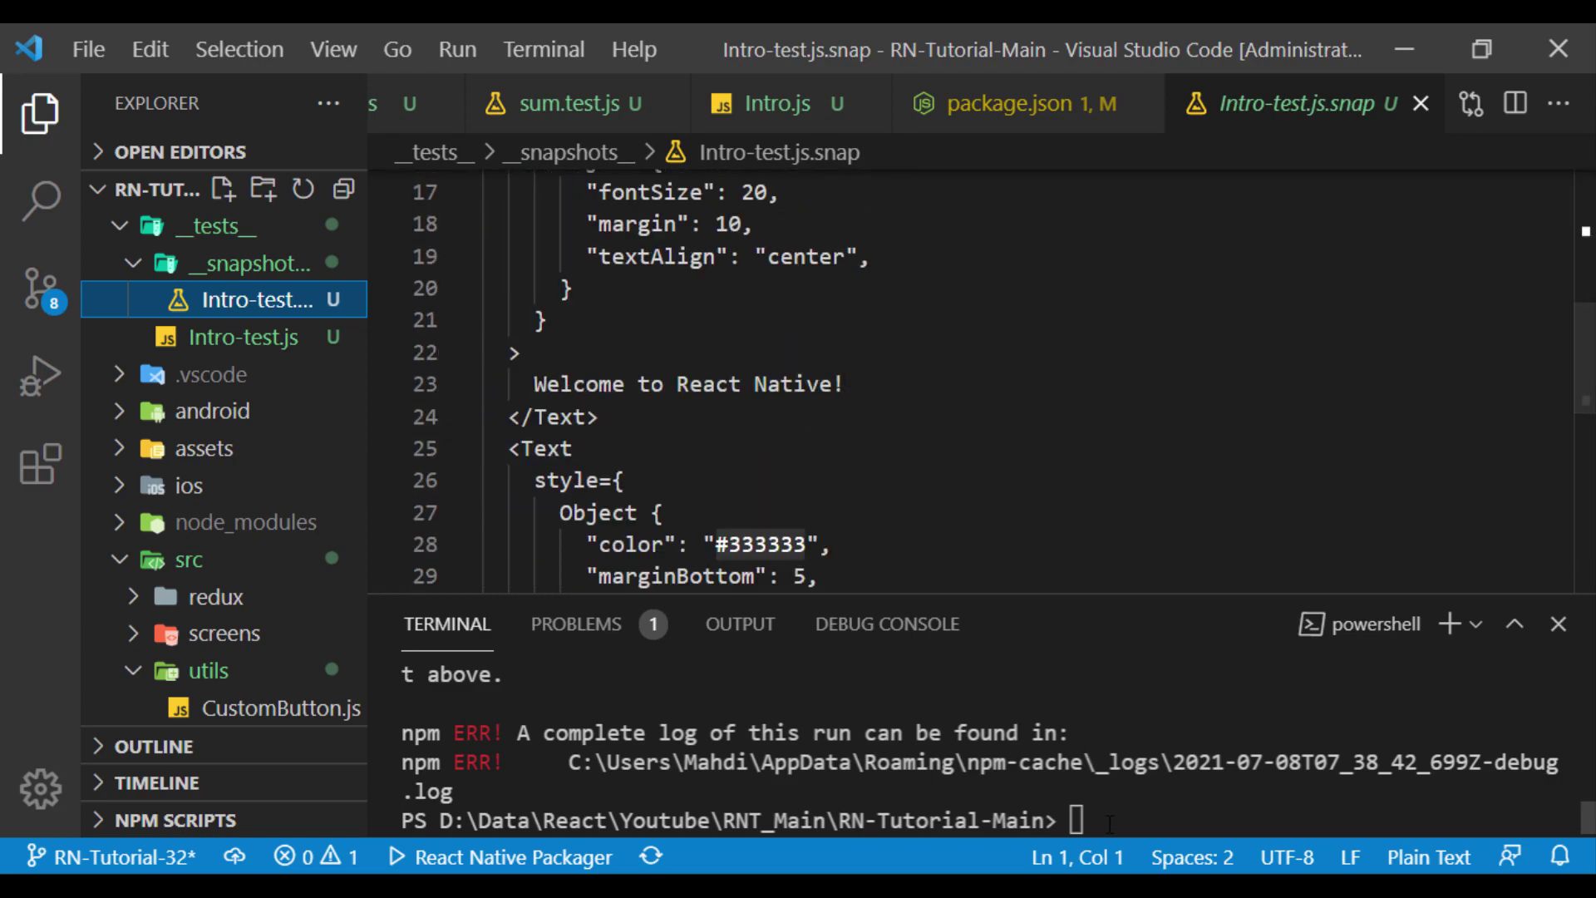
left_click(1081, 721)
type("npm run test")
key("Return")
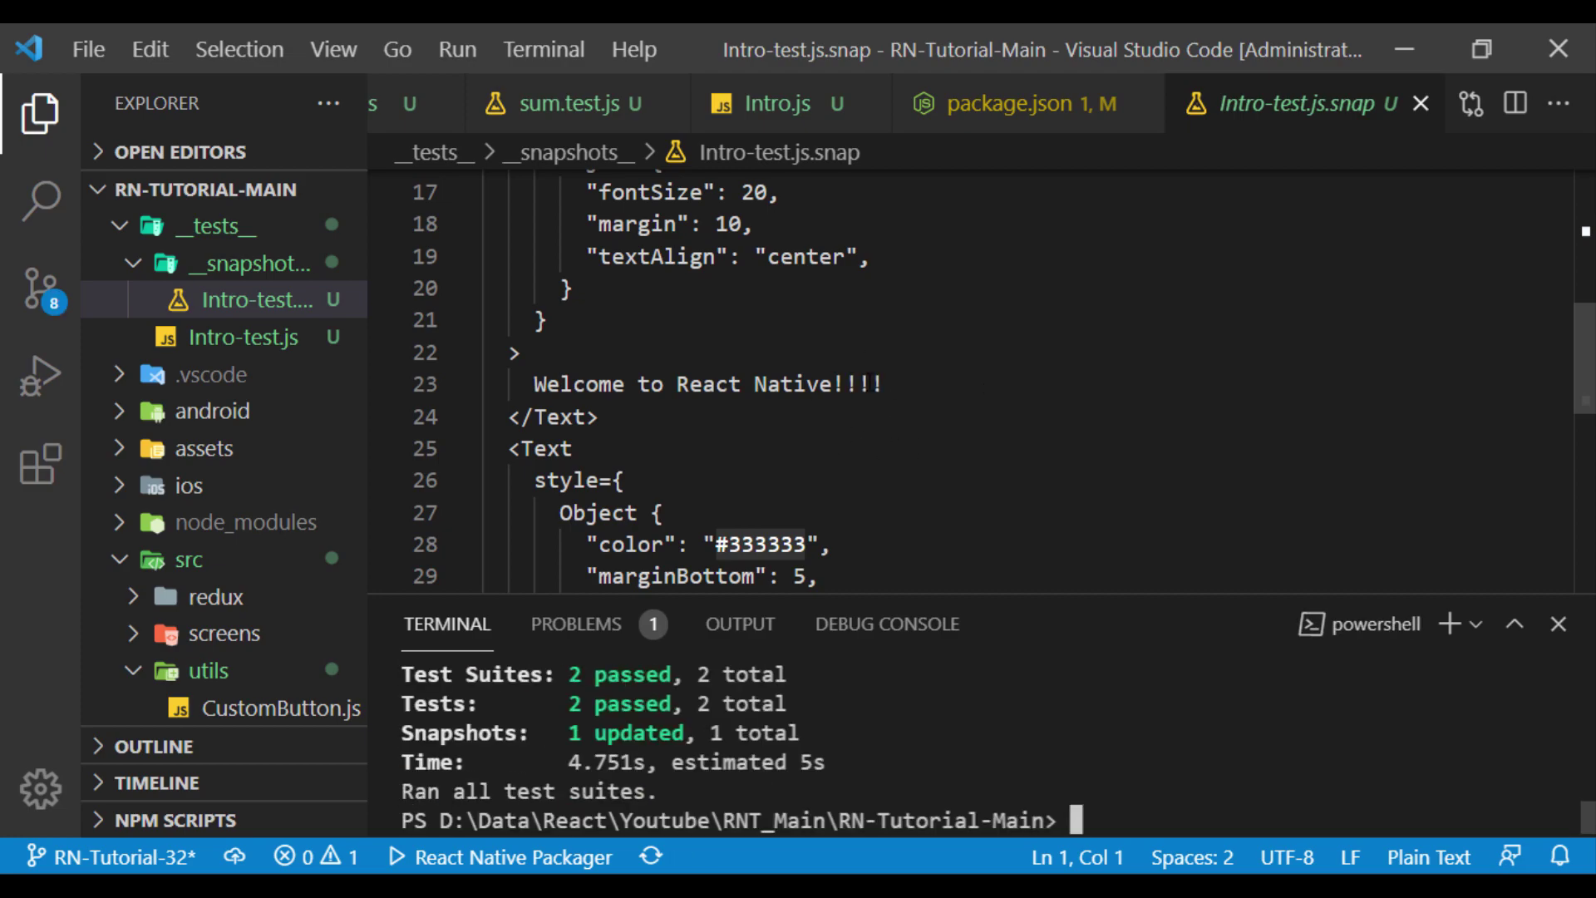
left_click(1557, 625)
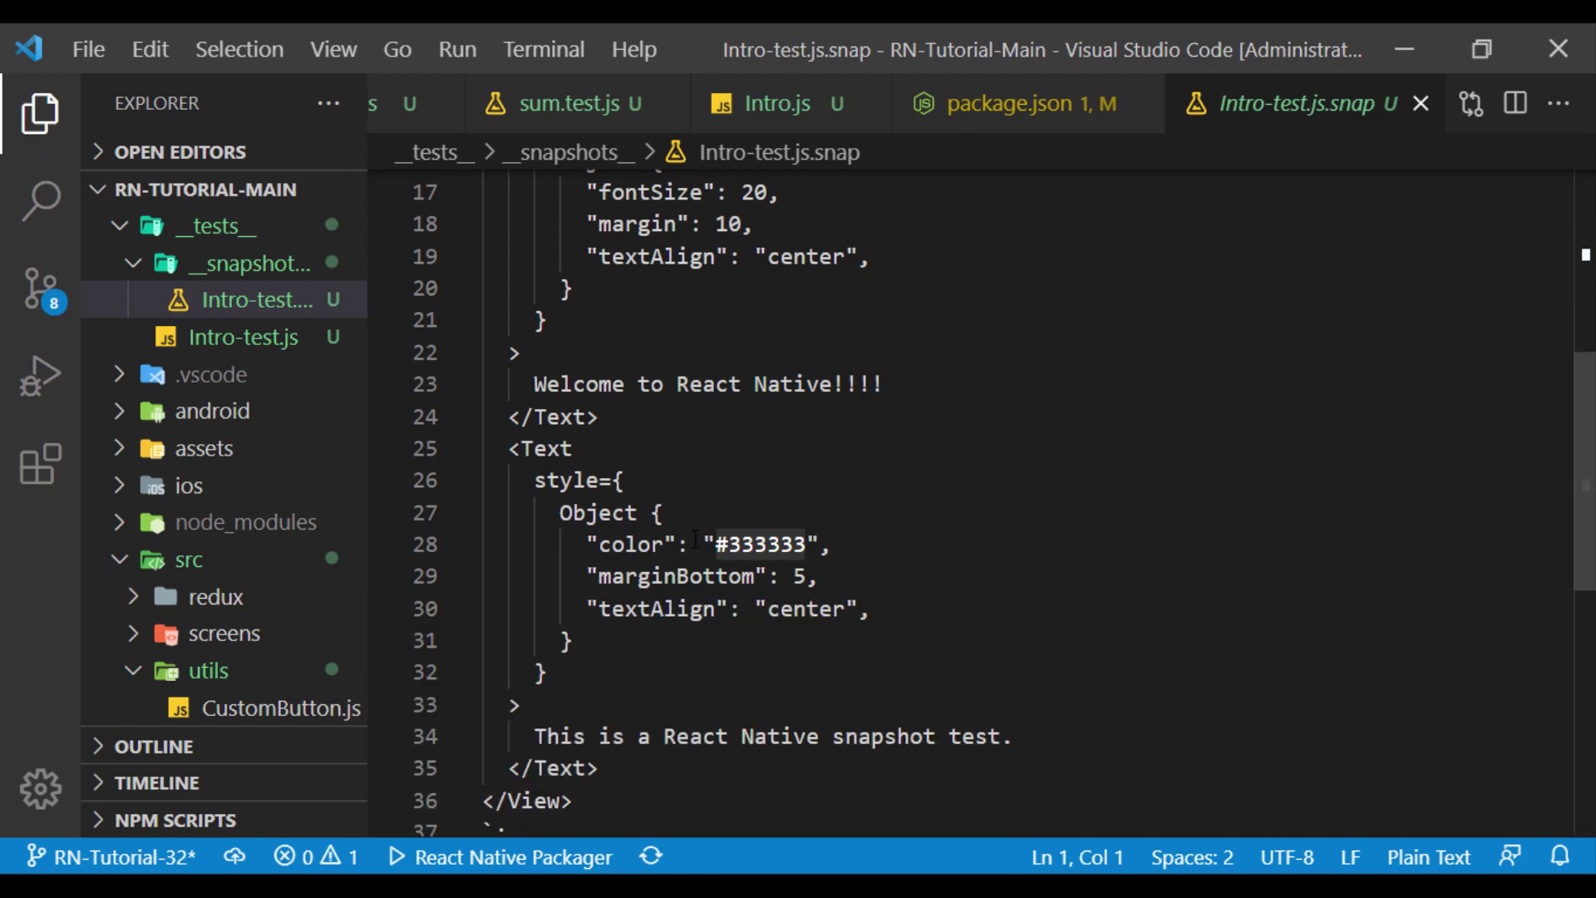
- Add a new empty test block after the Intro test in Intro-test.js
left_click(249, 340)
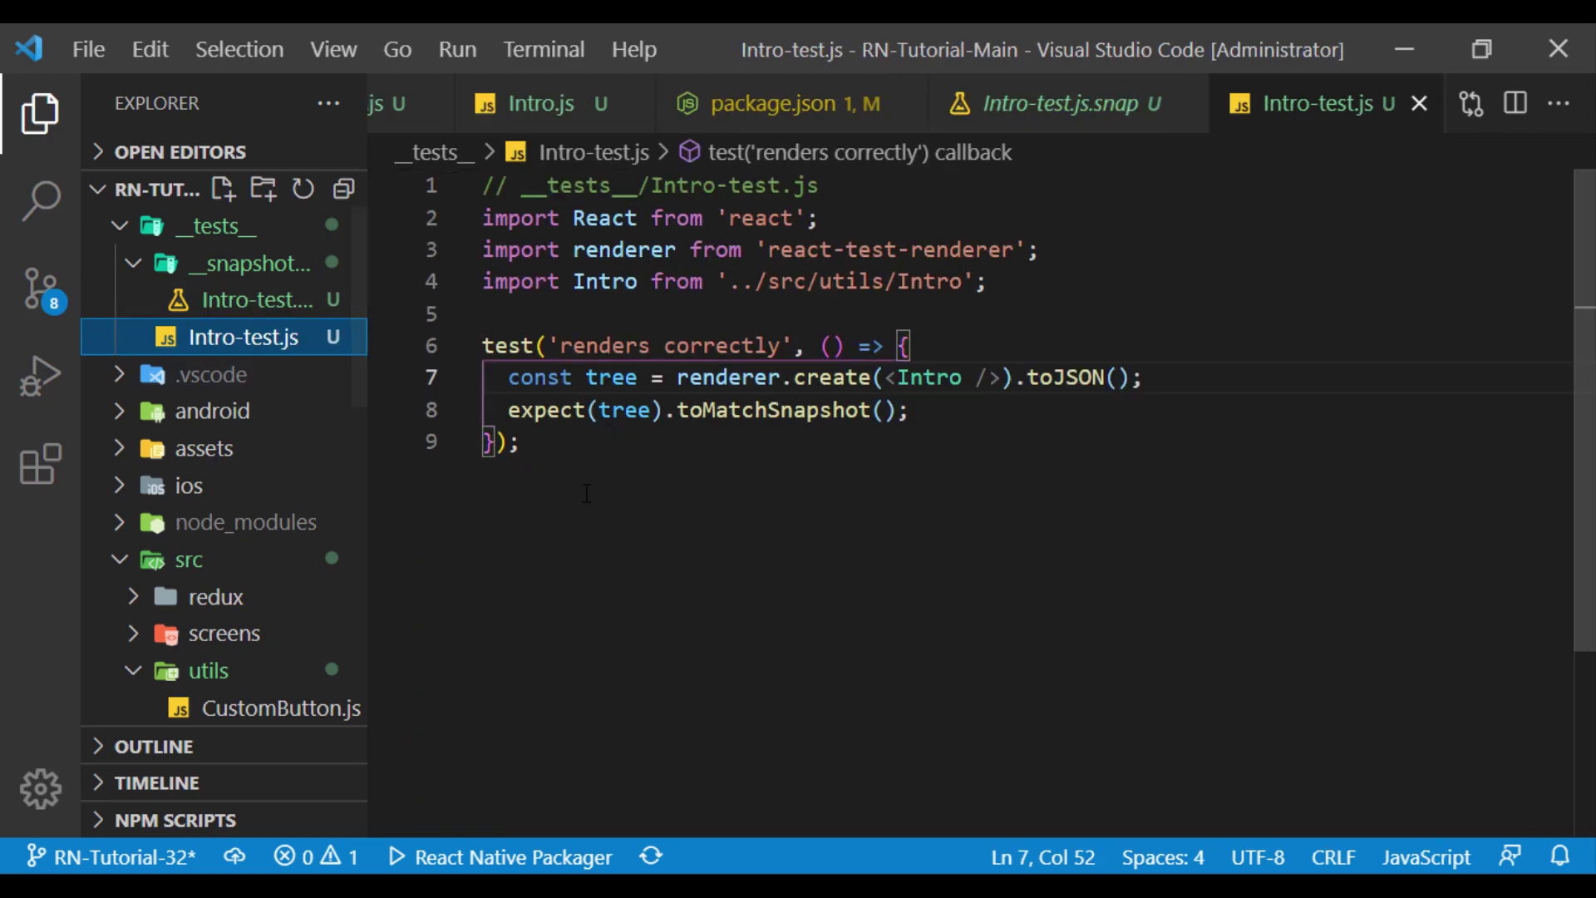
left_click(638, 453)
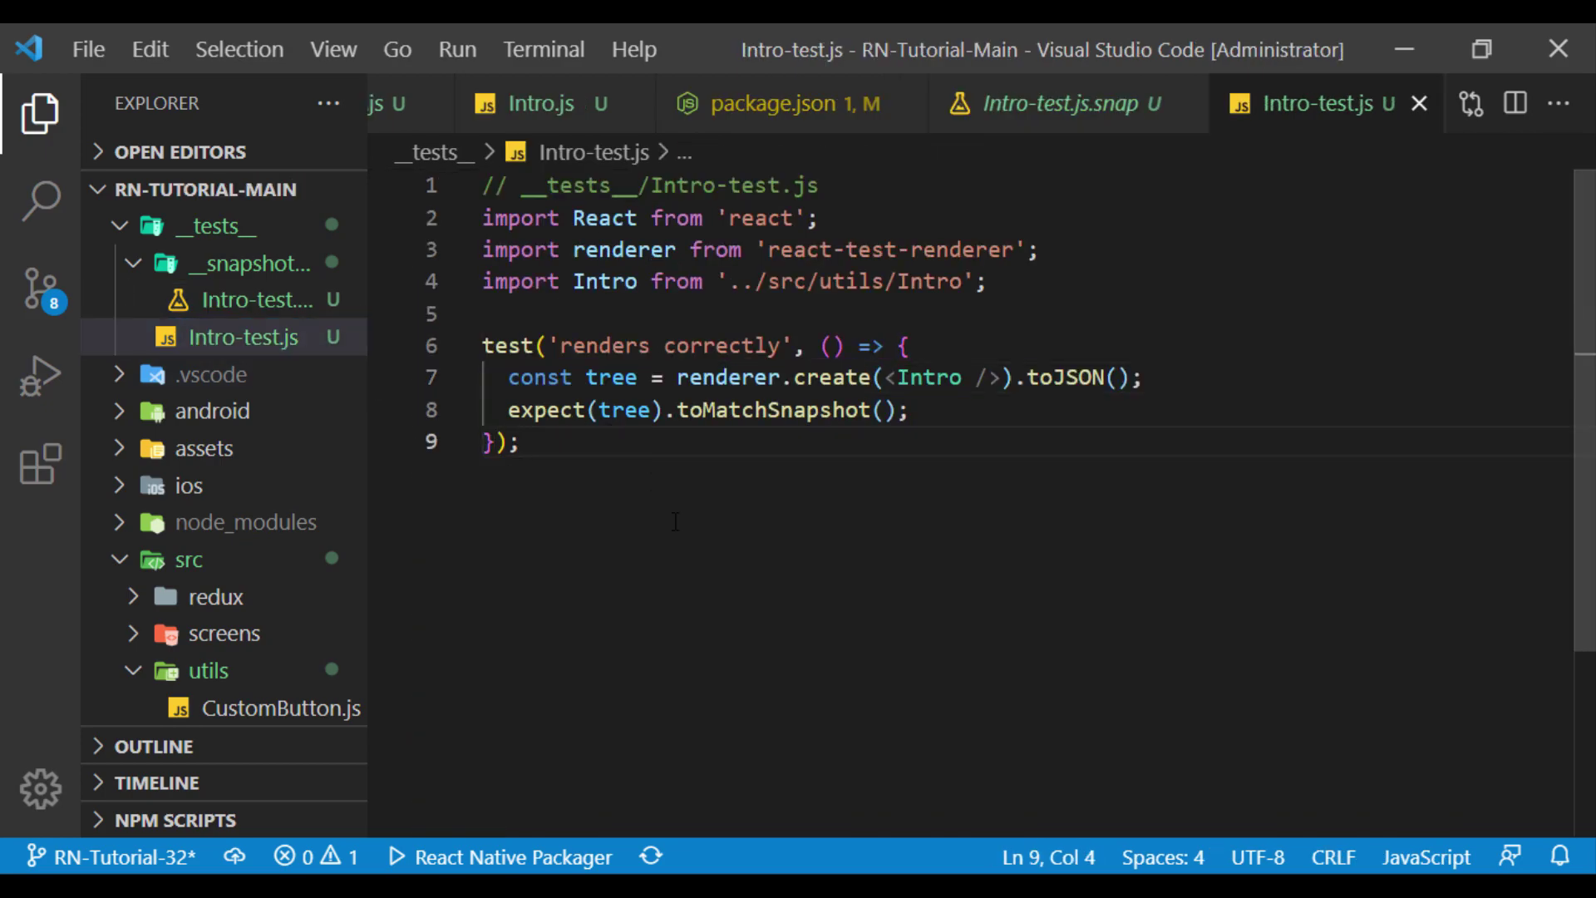
key("Return")
key("Return")
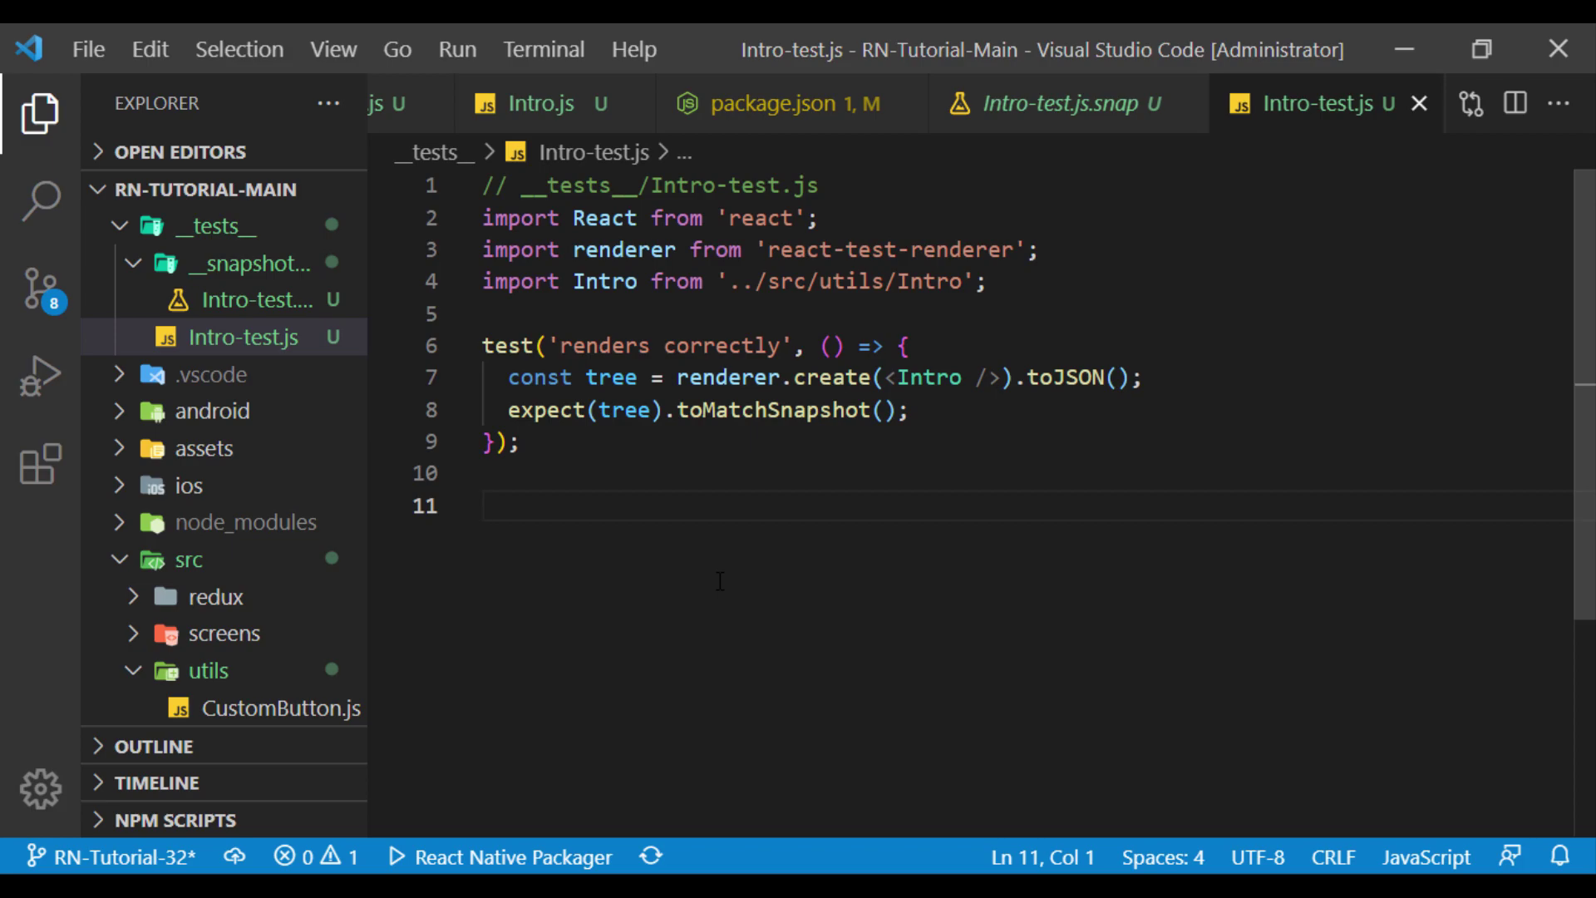
type("it(")
type(");")
key("Left")
key("Left")
type("'")
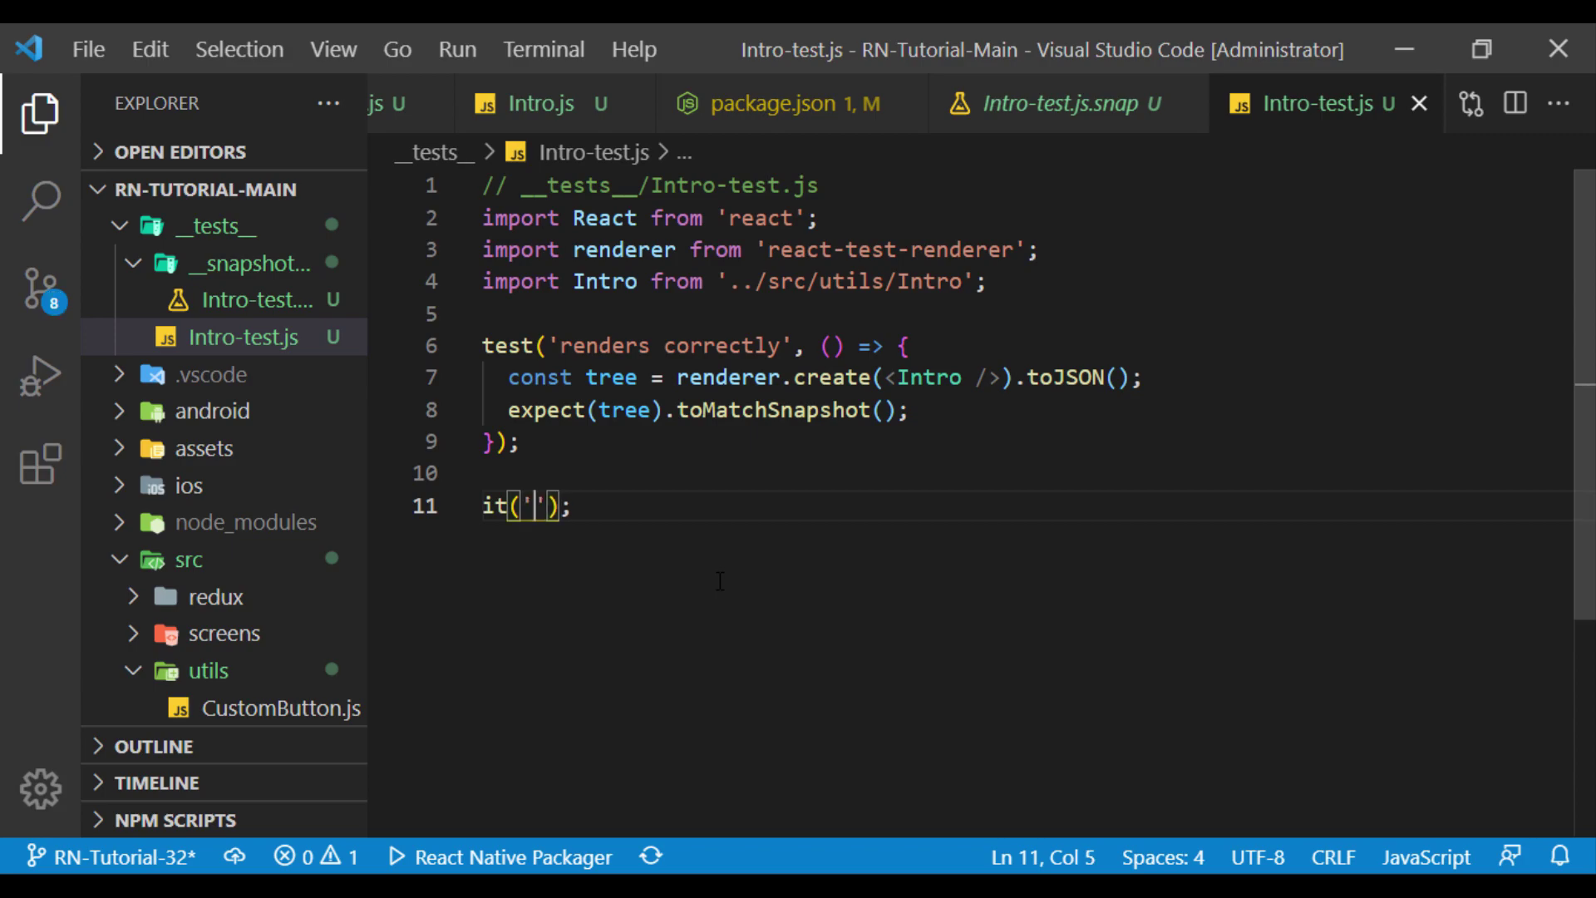
type("renders the ")
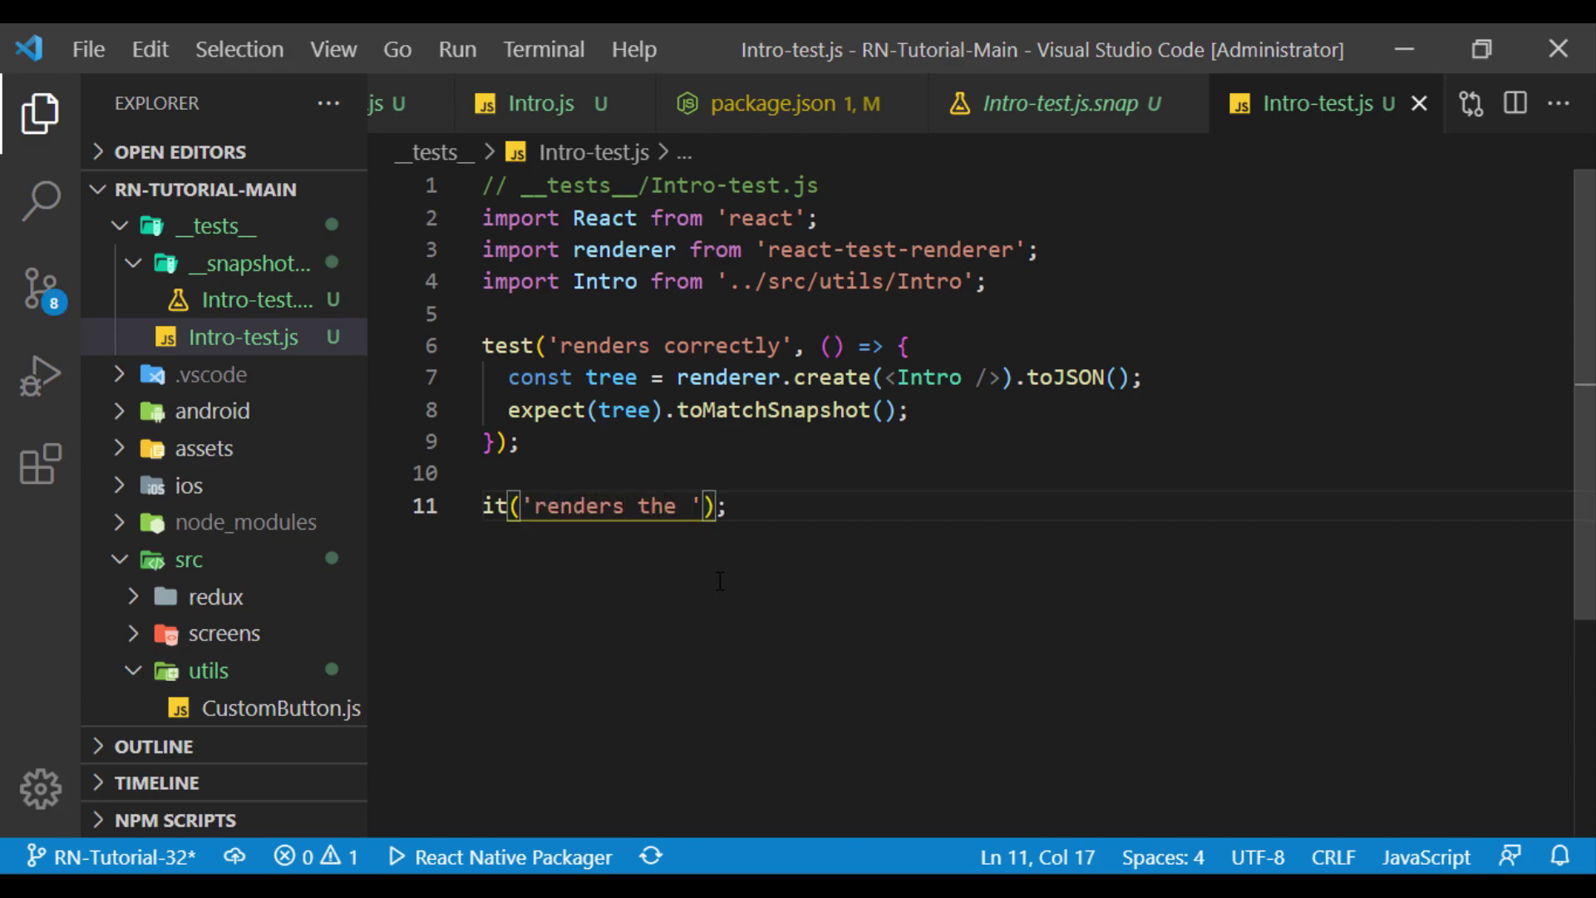
type("Flatlist ")
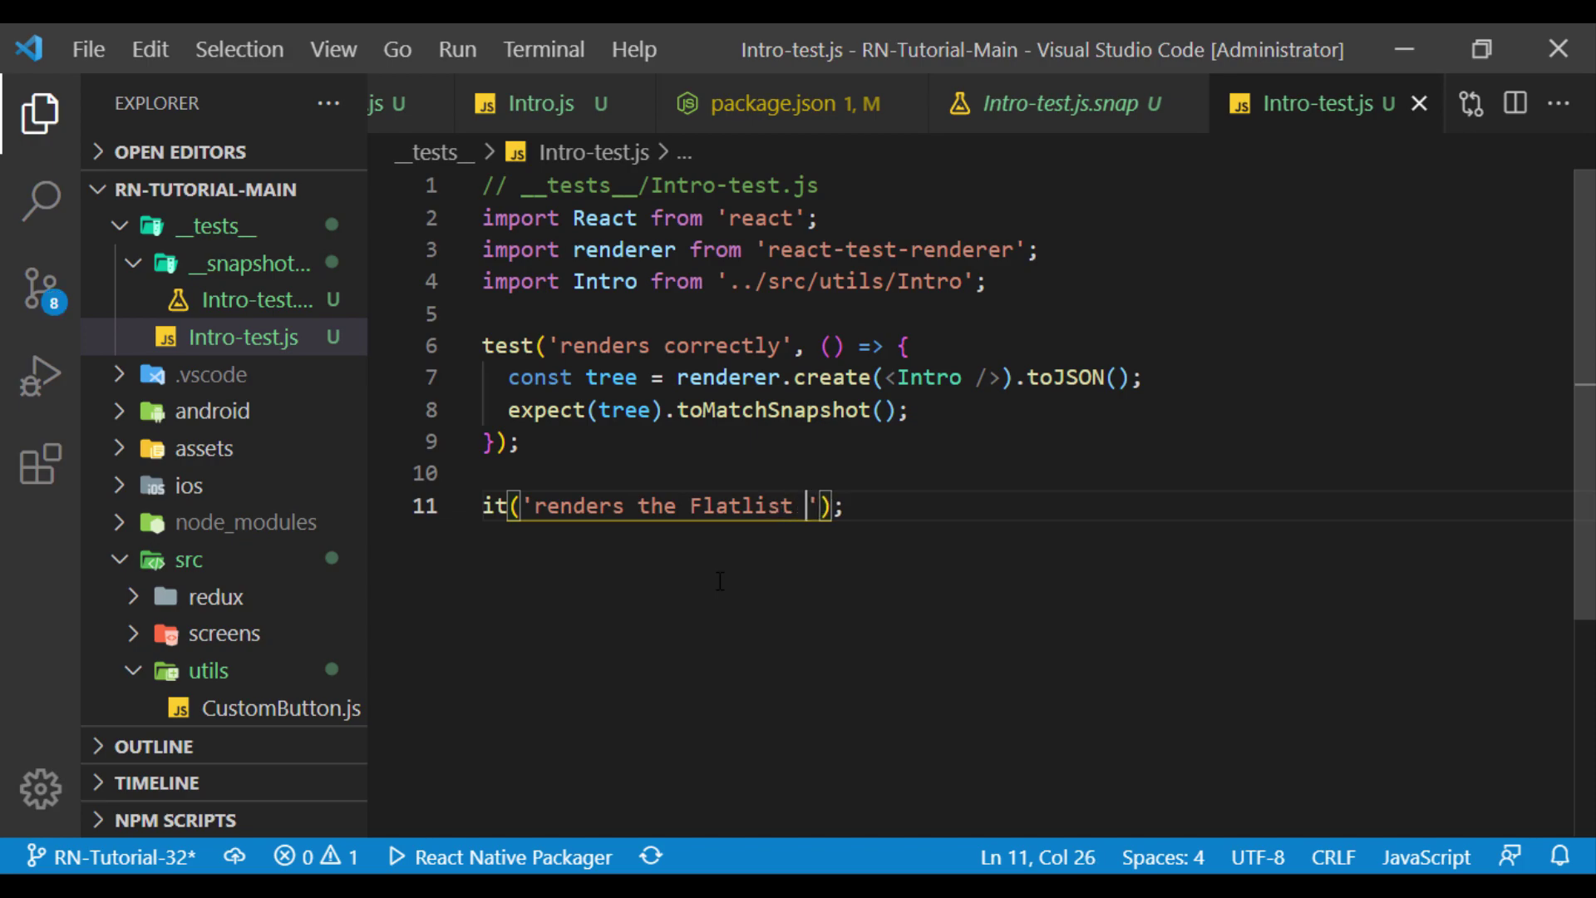
type("component'")
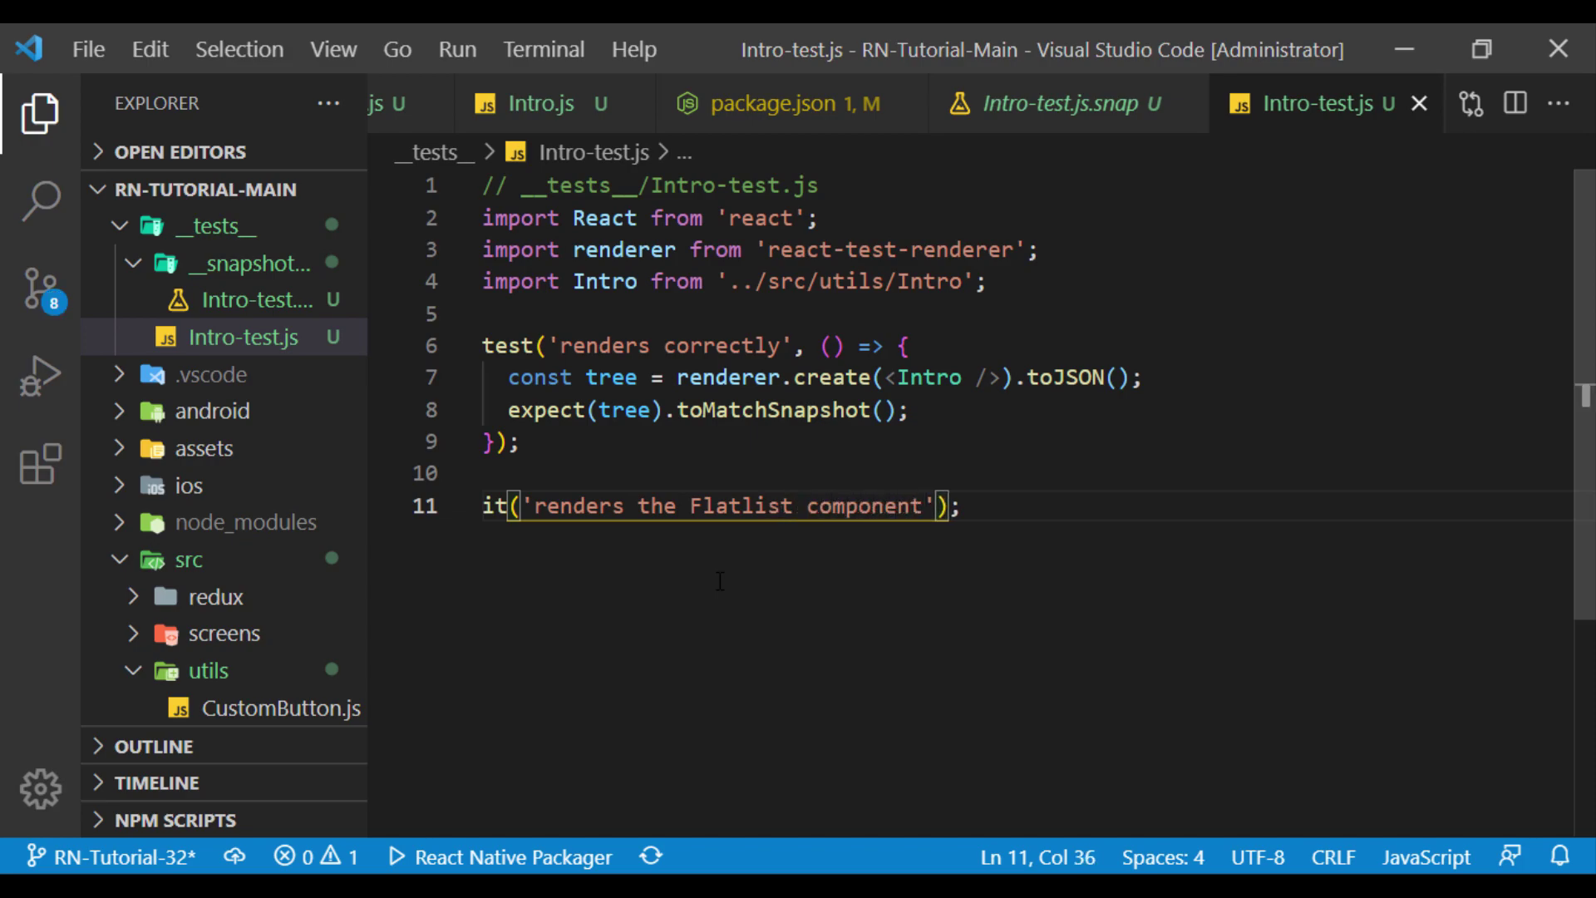
type(", ()=>")
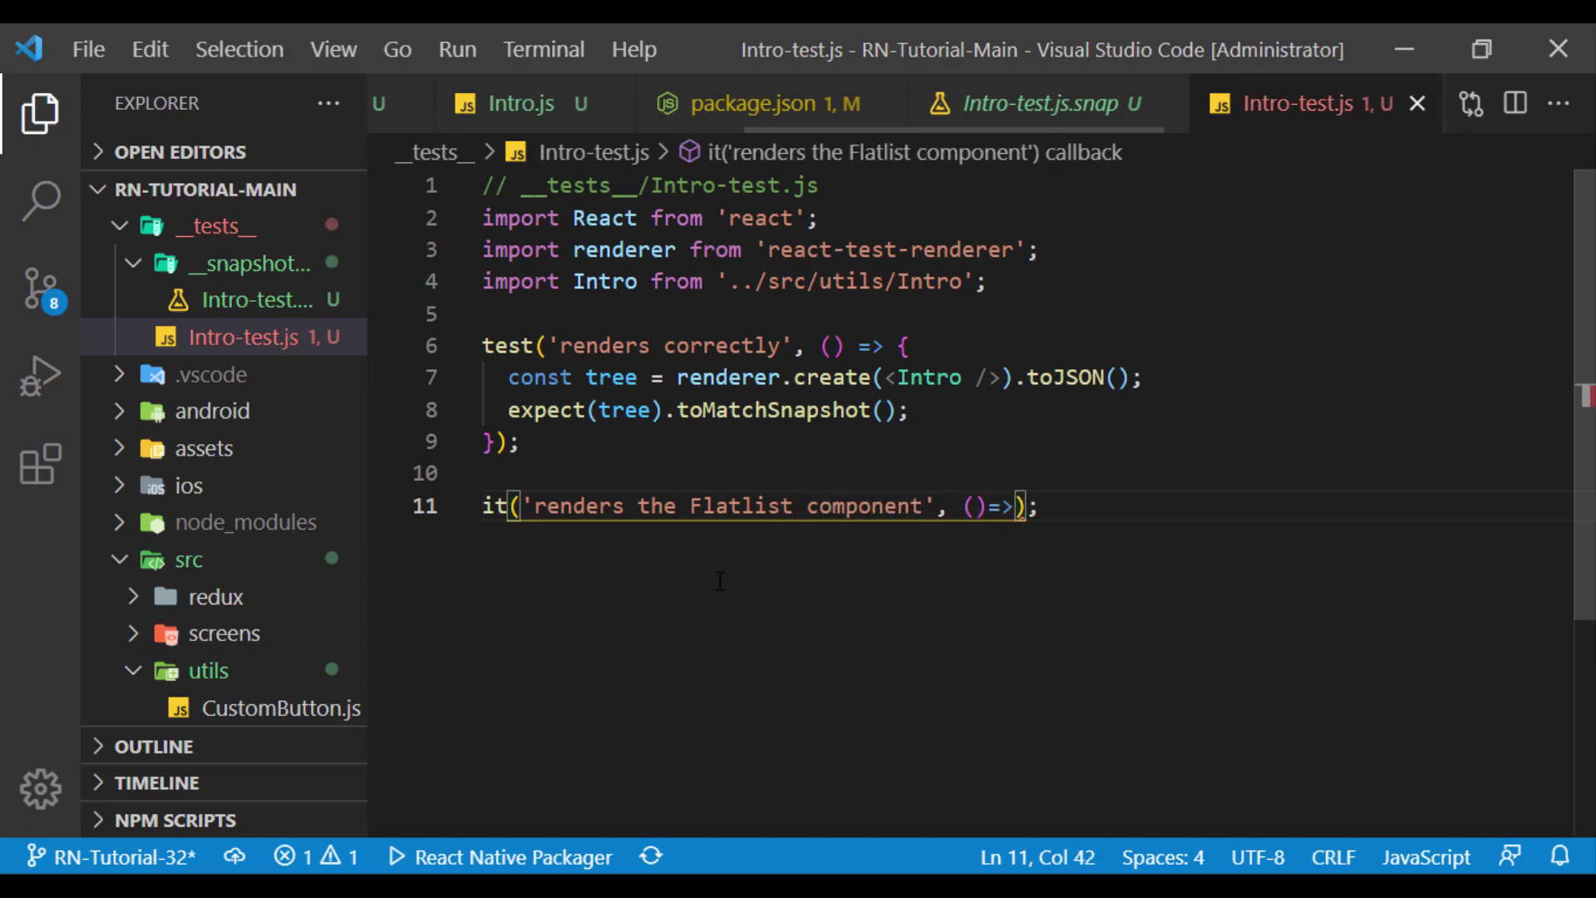
type("{")
key("Return")
key("ctrl+s")
type("const ")
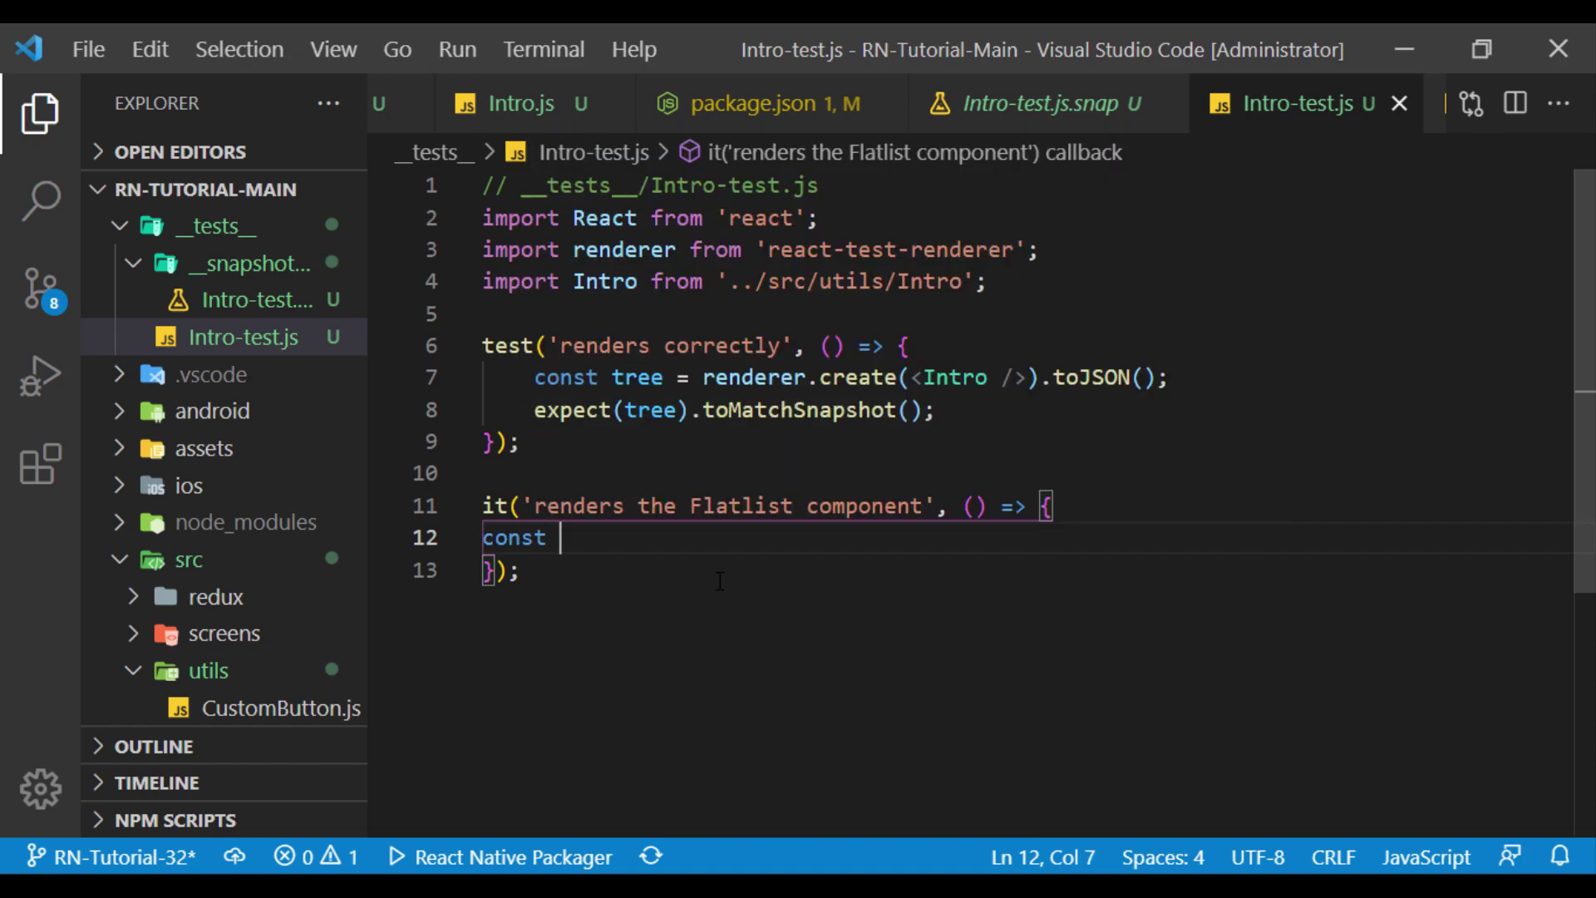
type("tree =")
- Start the new test with a renderer.create call wrapping a FlatList element
double_click(624, 249)
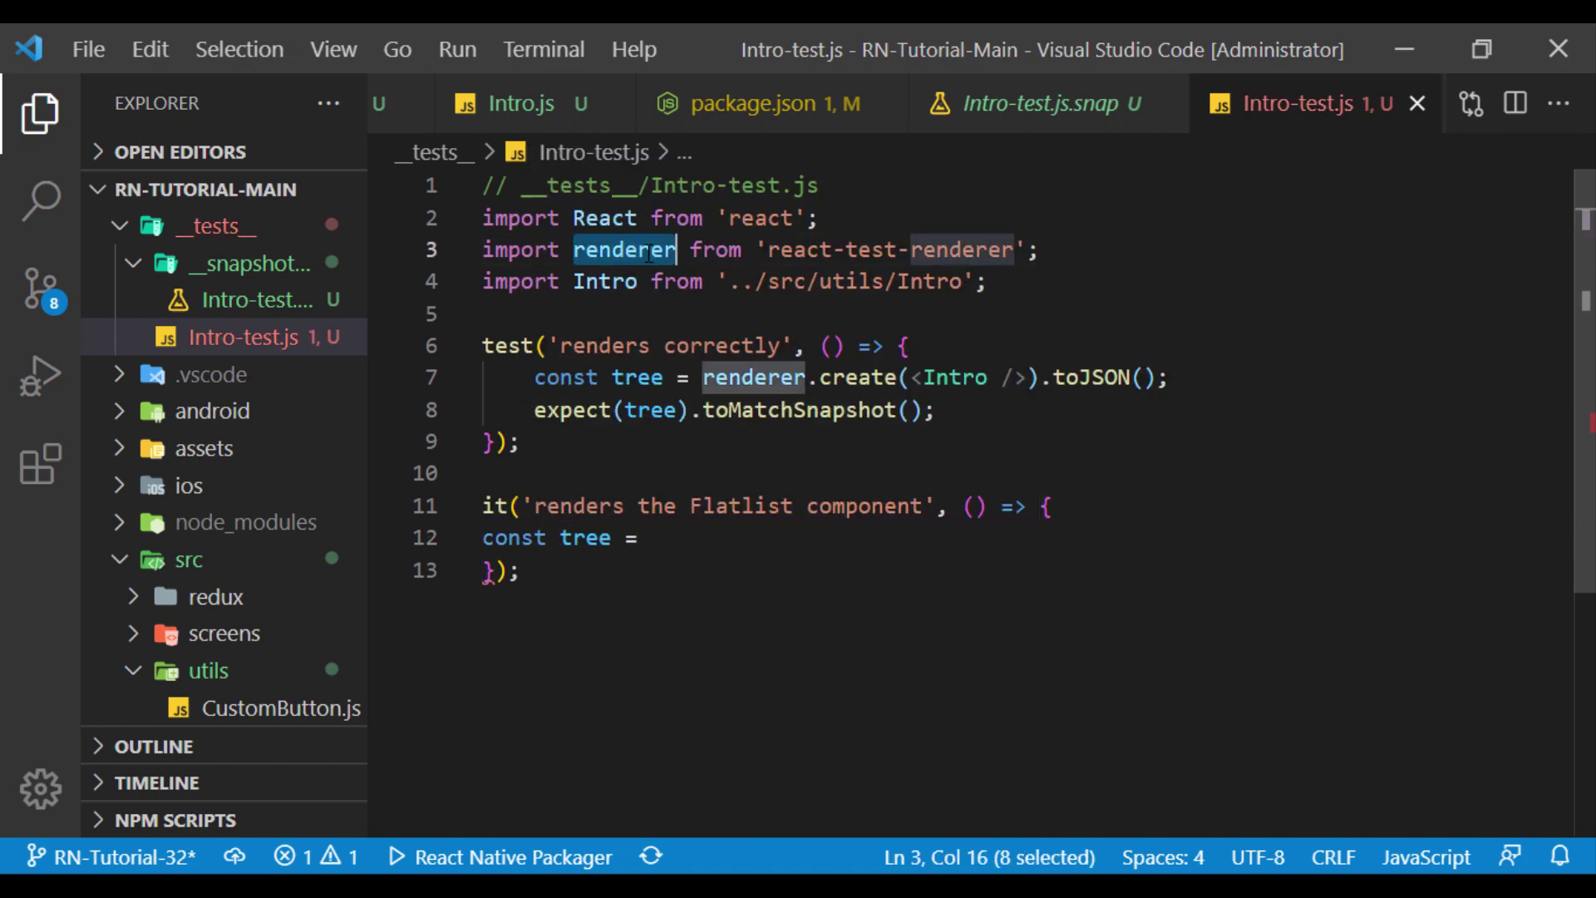
key("ctrl+c")
left_click(675, 537)
key("ctrl+v")
type(".c")
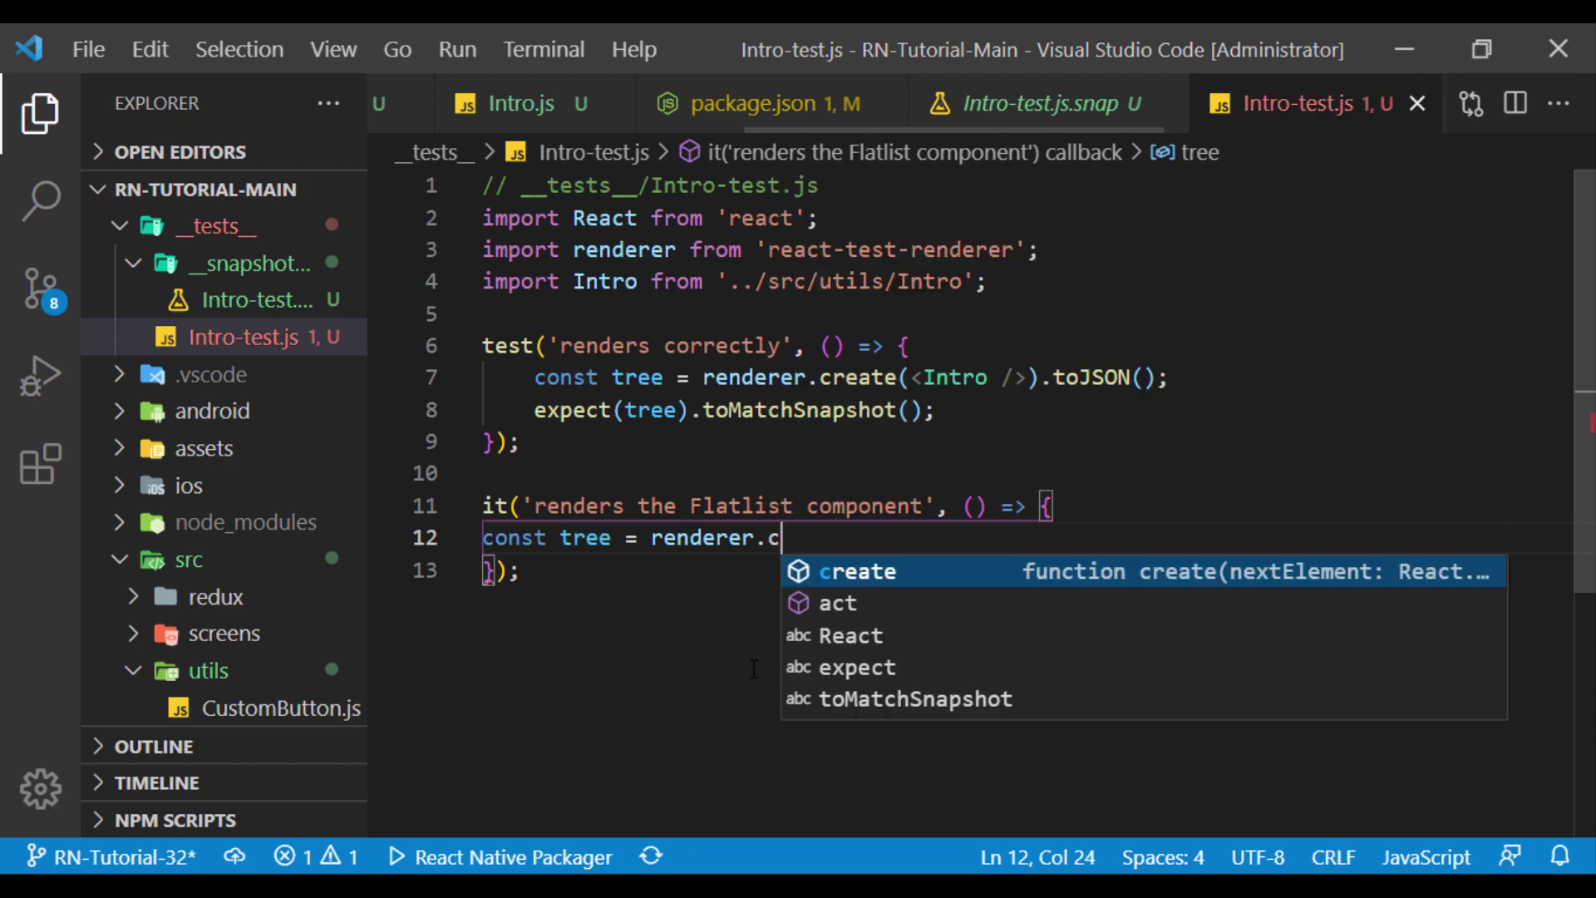
type("re")
key("Return")
type("(")
key("Return")
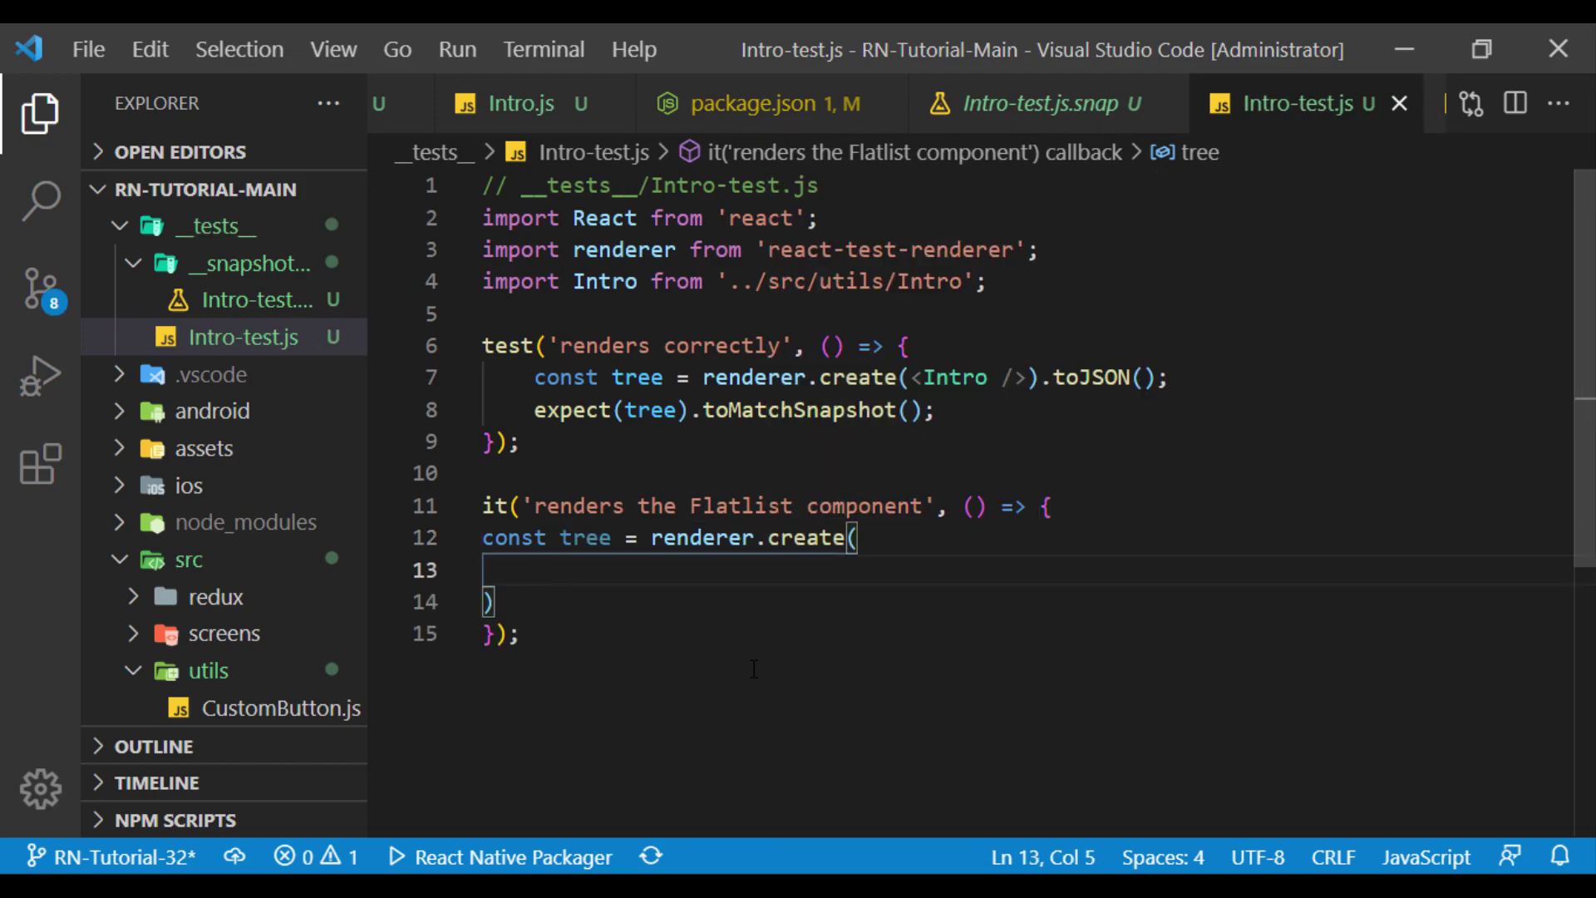
type("<FlatList/")
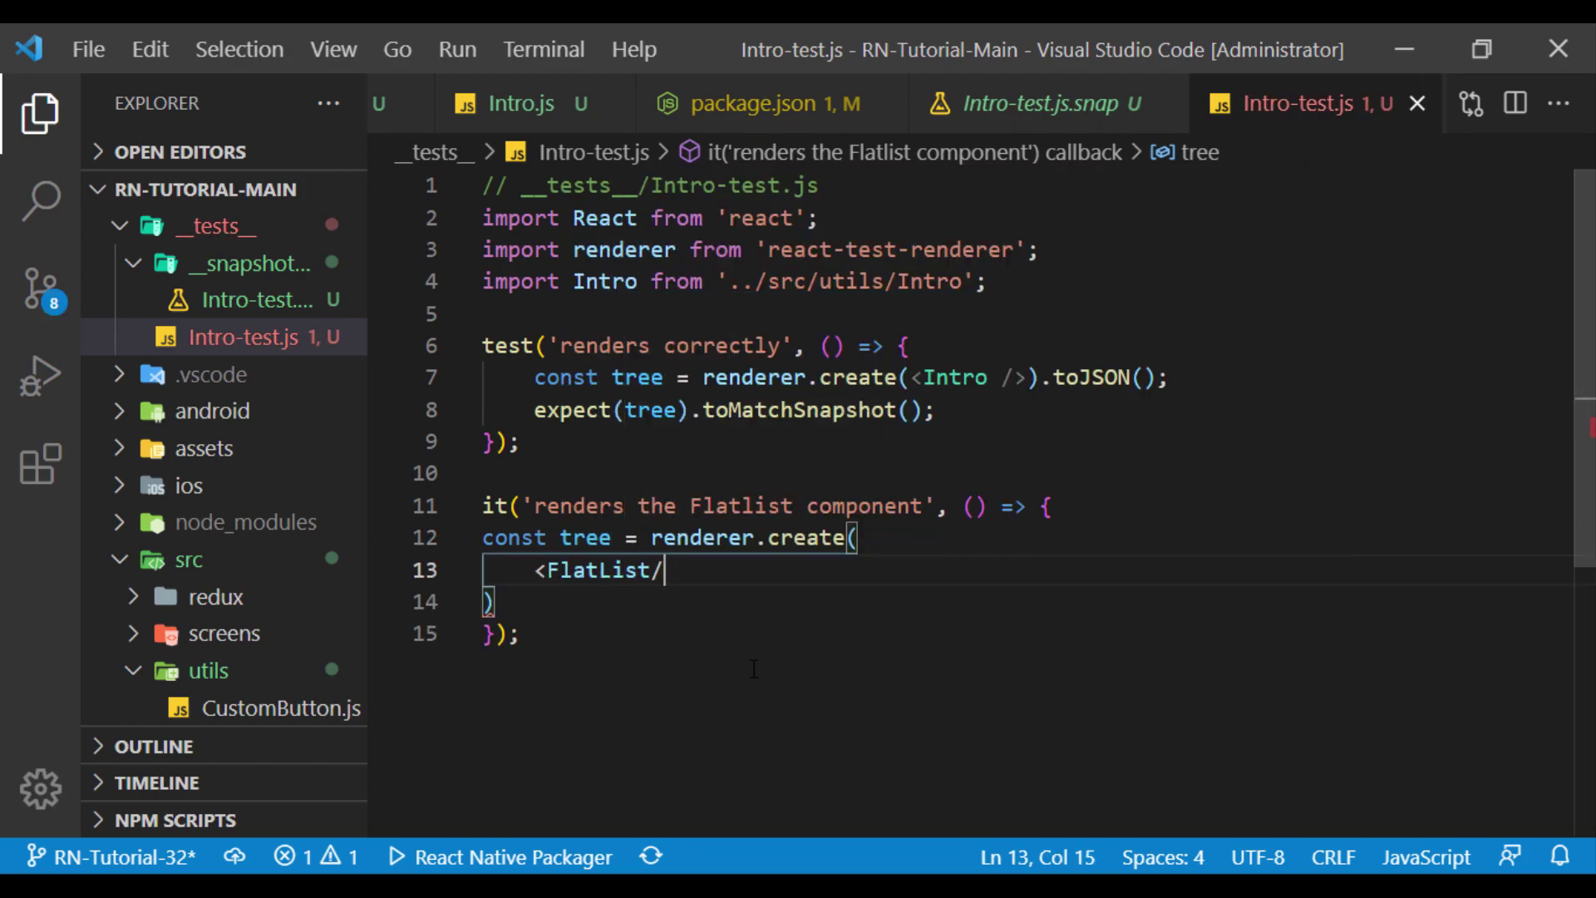
type(">")
key("Left")
key("Left")
key("Return")
key("Return")
double_click(599, 571)
- Import FlatList from react-native and save to format the file
left_click(1228, 280)
key("Return")
type("im")
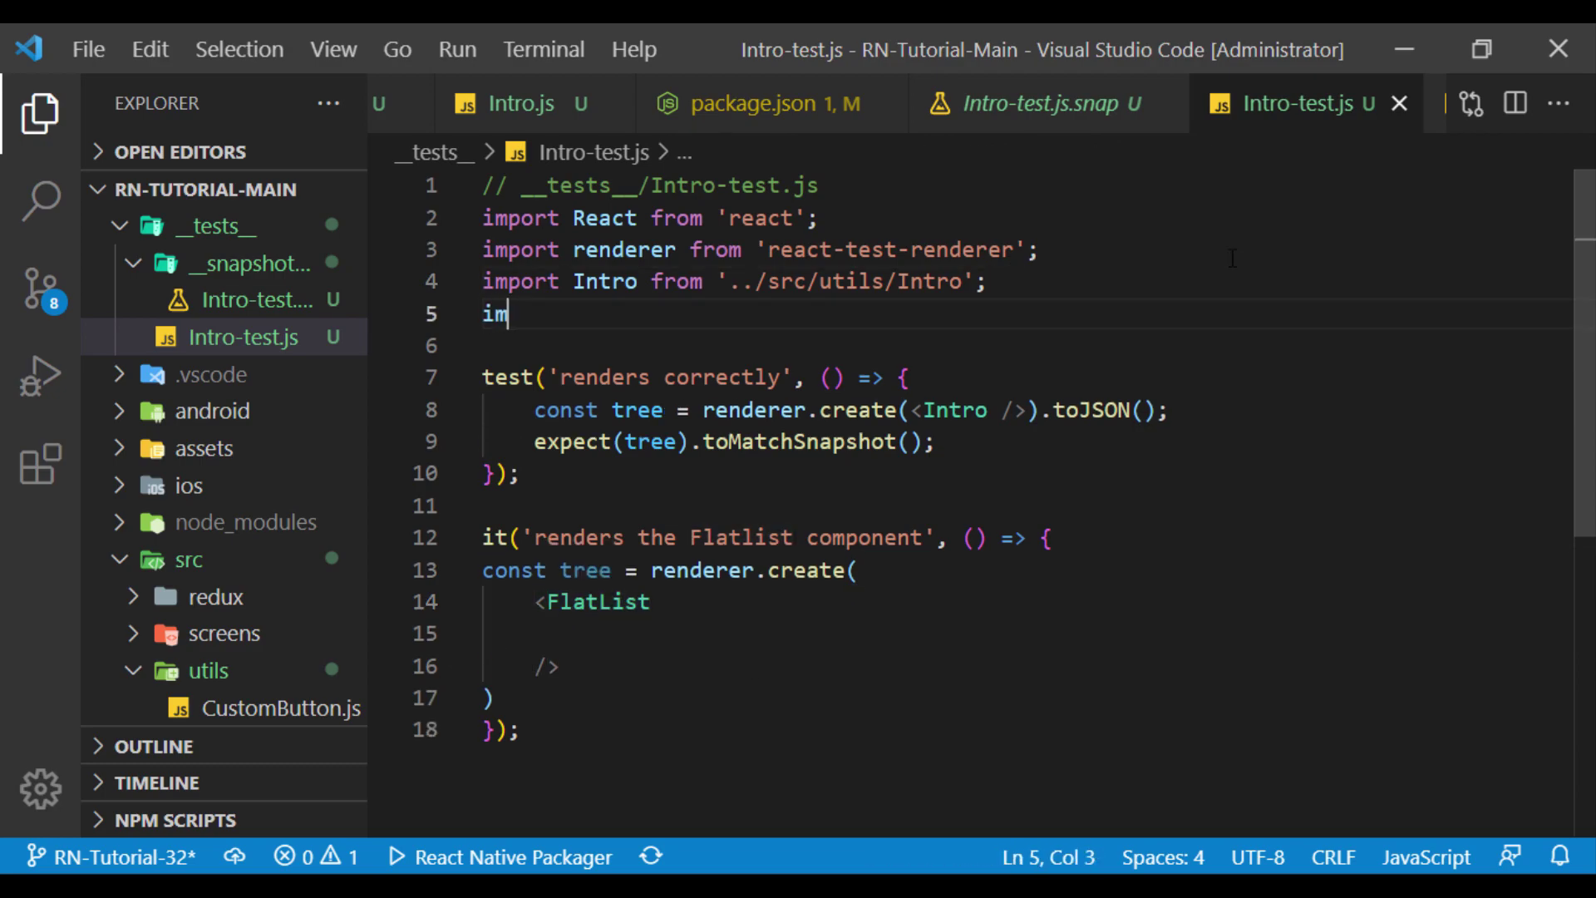
type("port FlatList from 're")
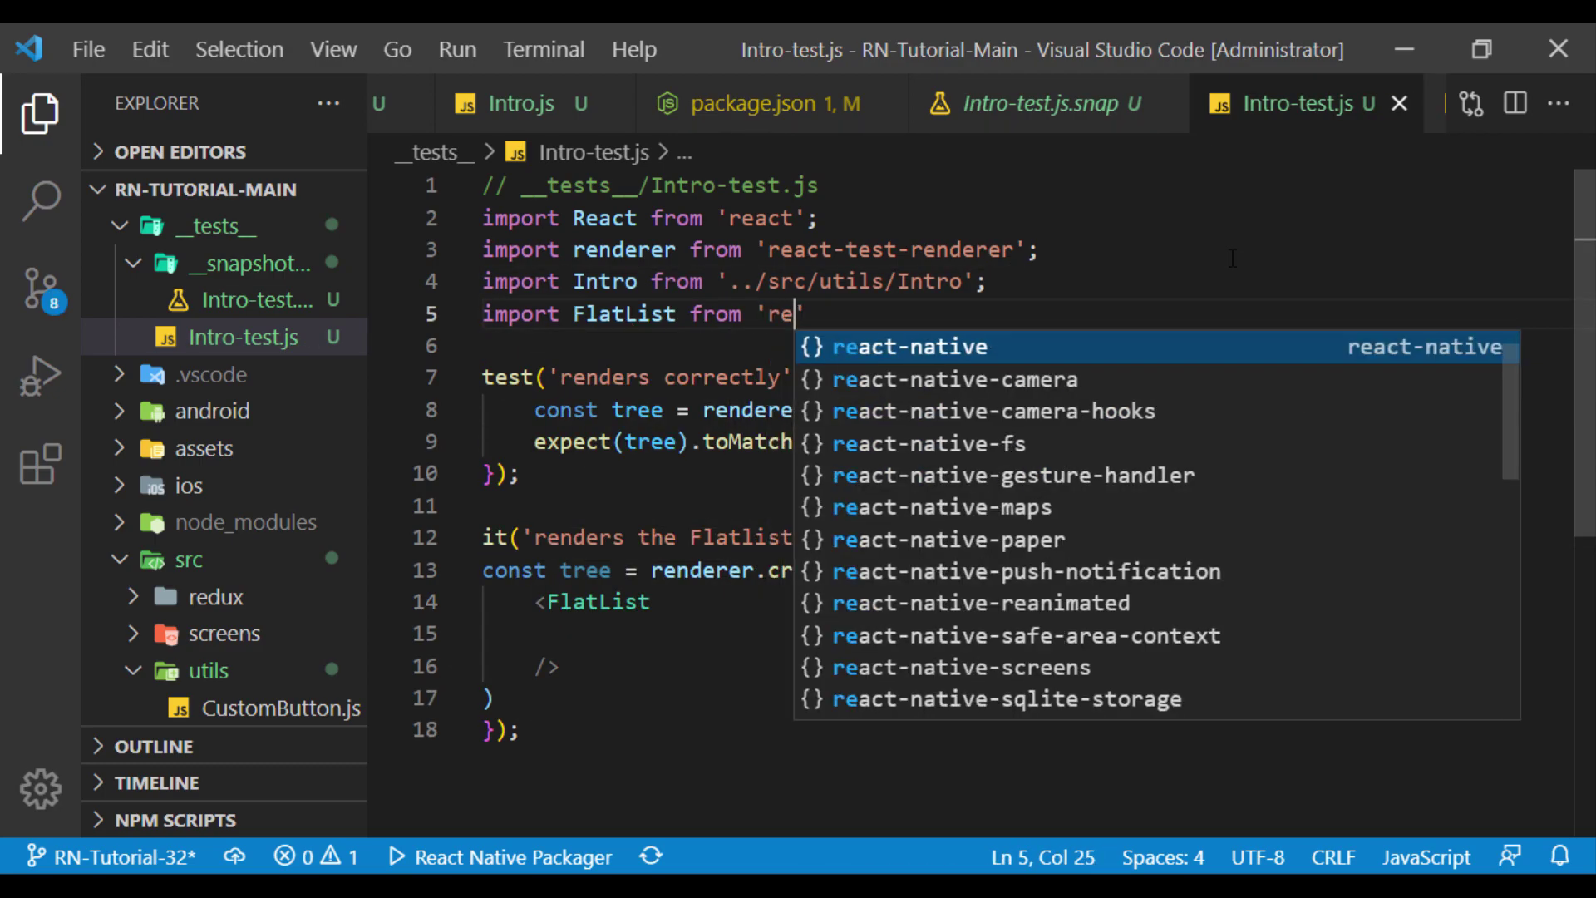
key("Return")
type(";")
double_click(624, 313)
type("{")
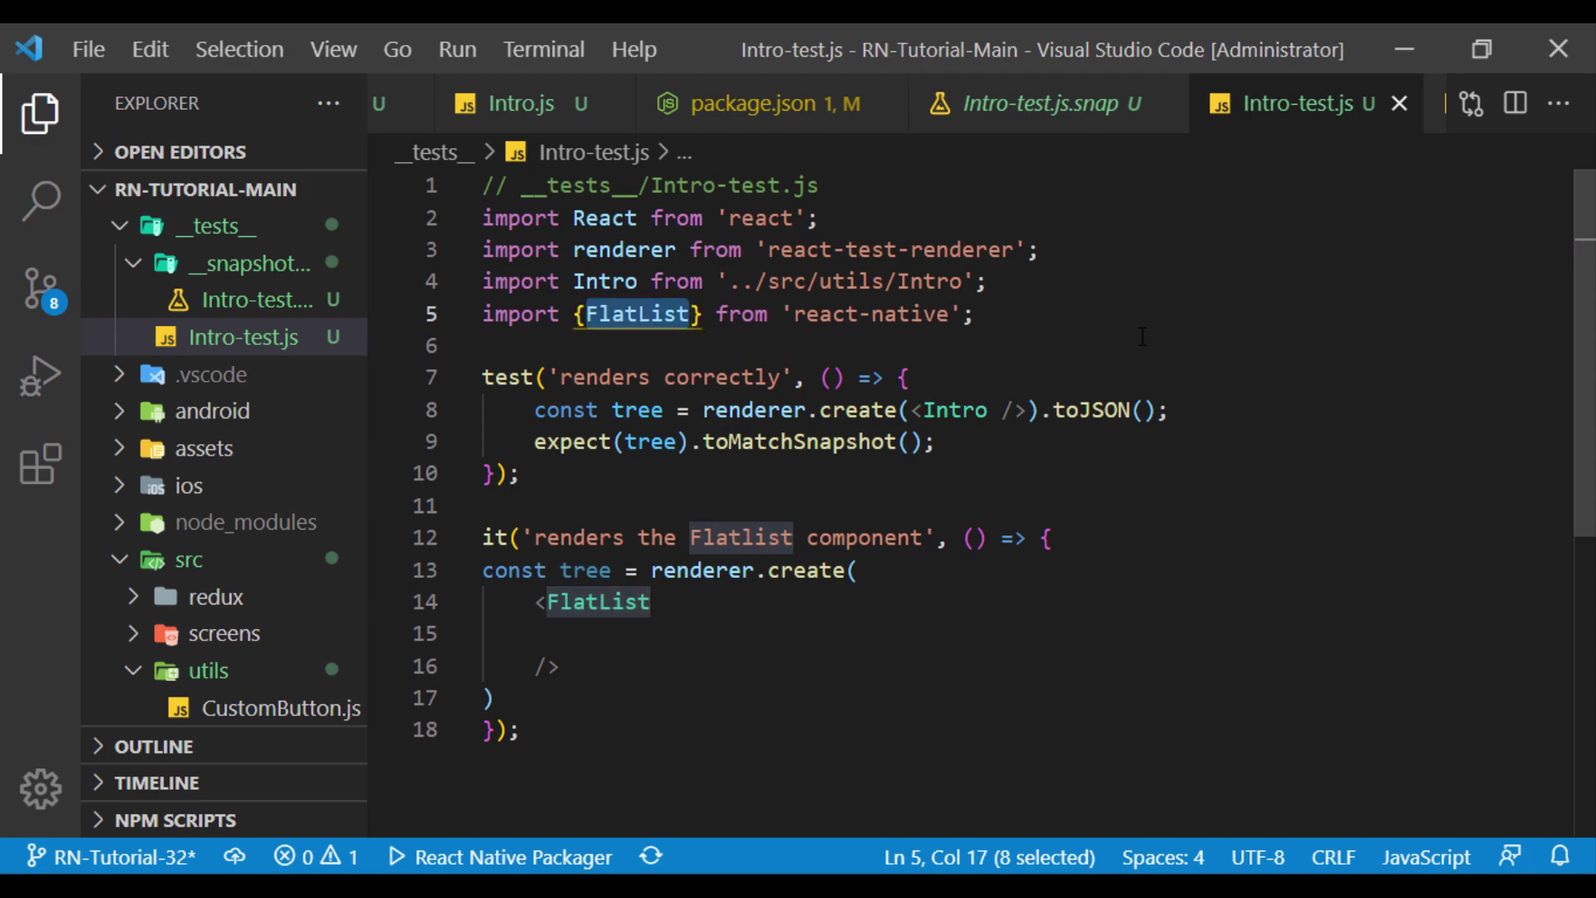
key("ctrl+s")
- Add keyExtractor and renderItem props to the FlatList after its three-item data array
left_click(936, 634)
type("data={['")
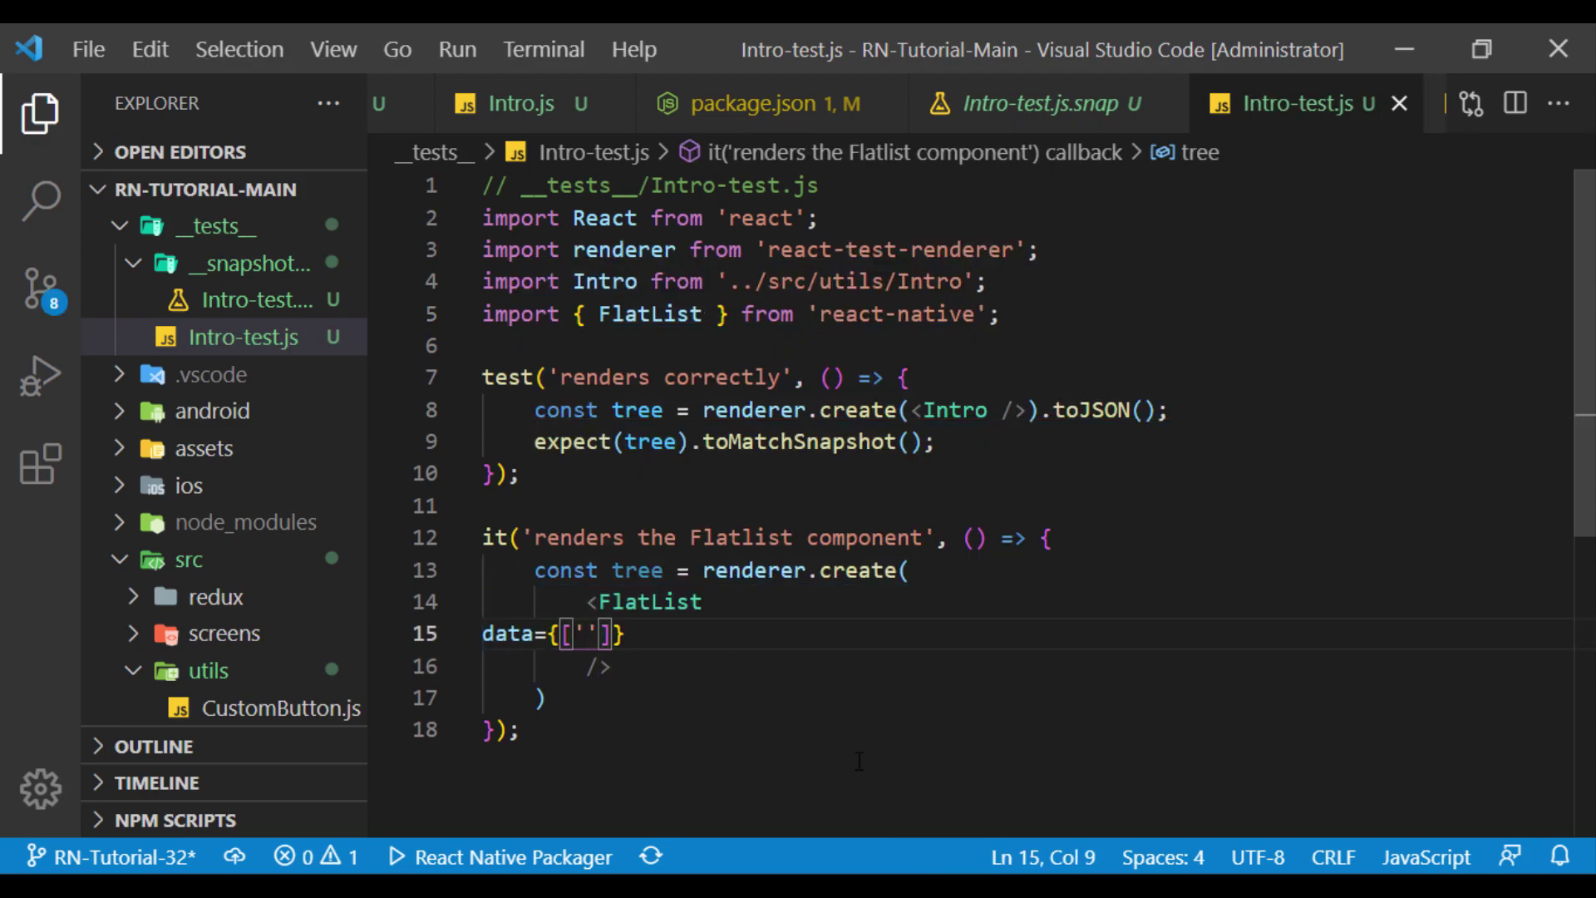
type("Item1',")
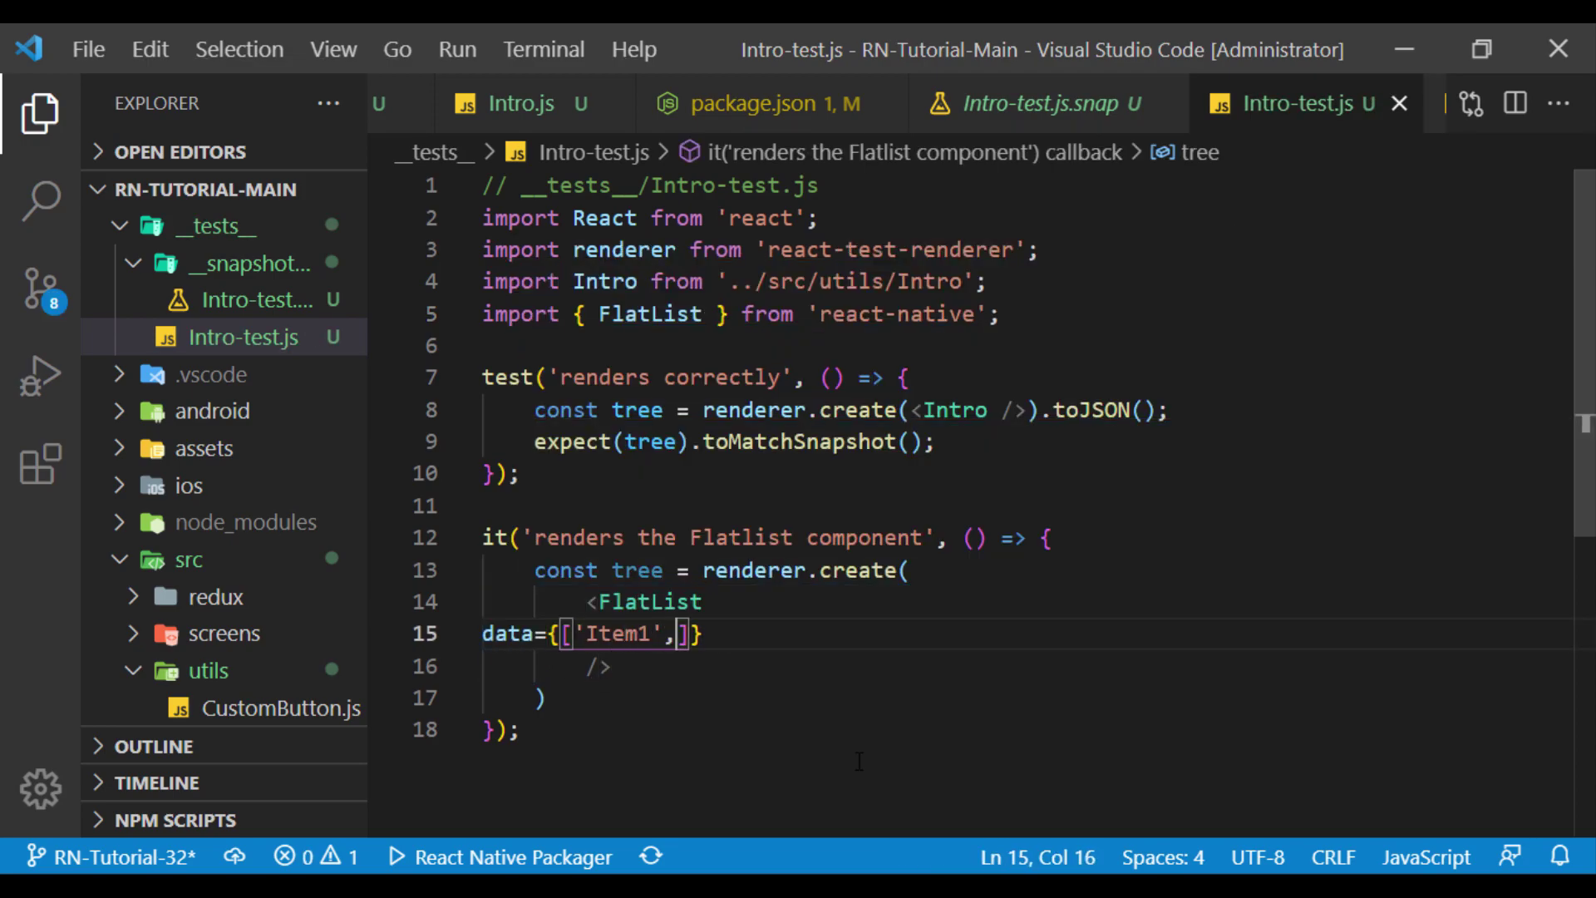
type("'Item2'")
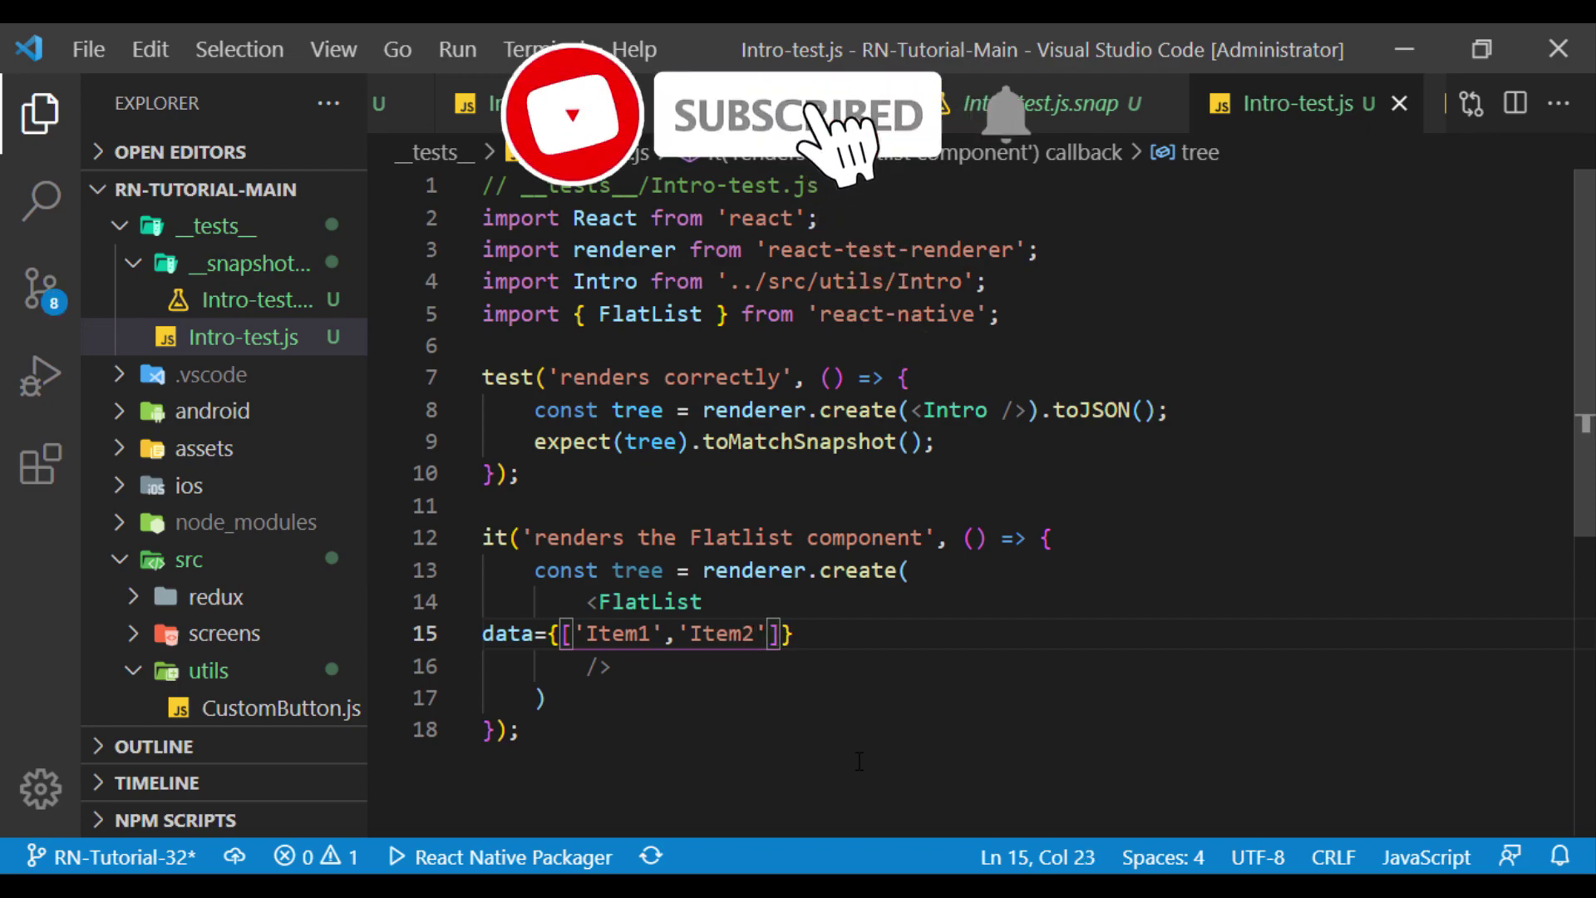
type(",")
type("Item3")
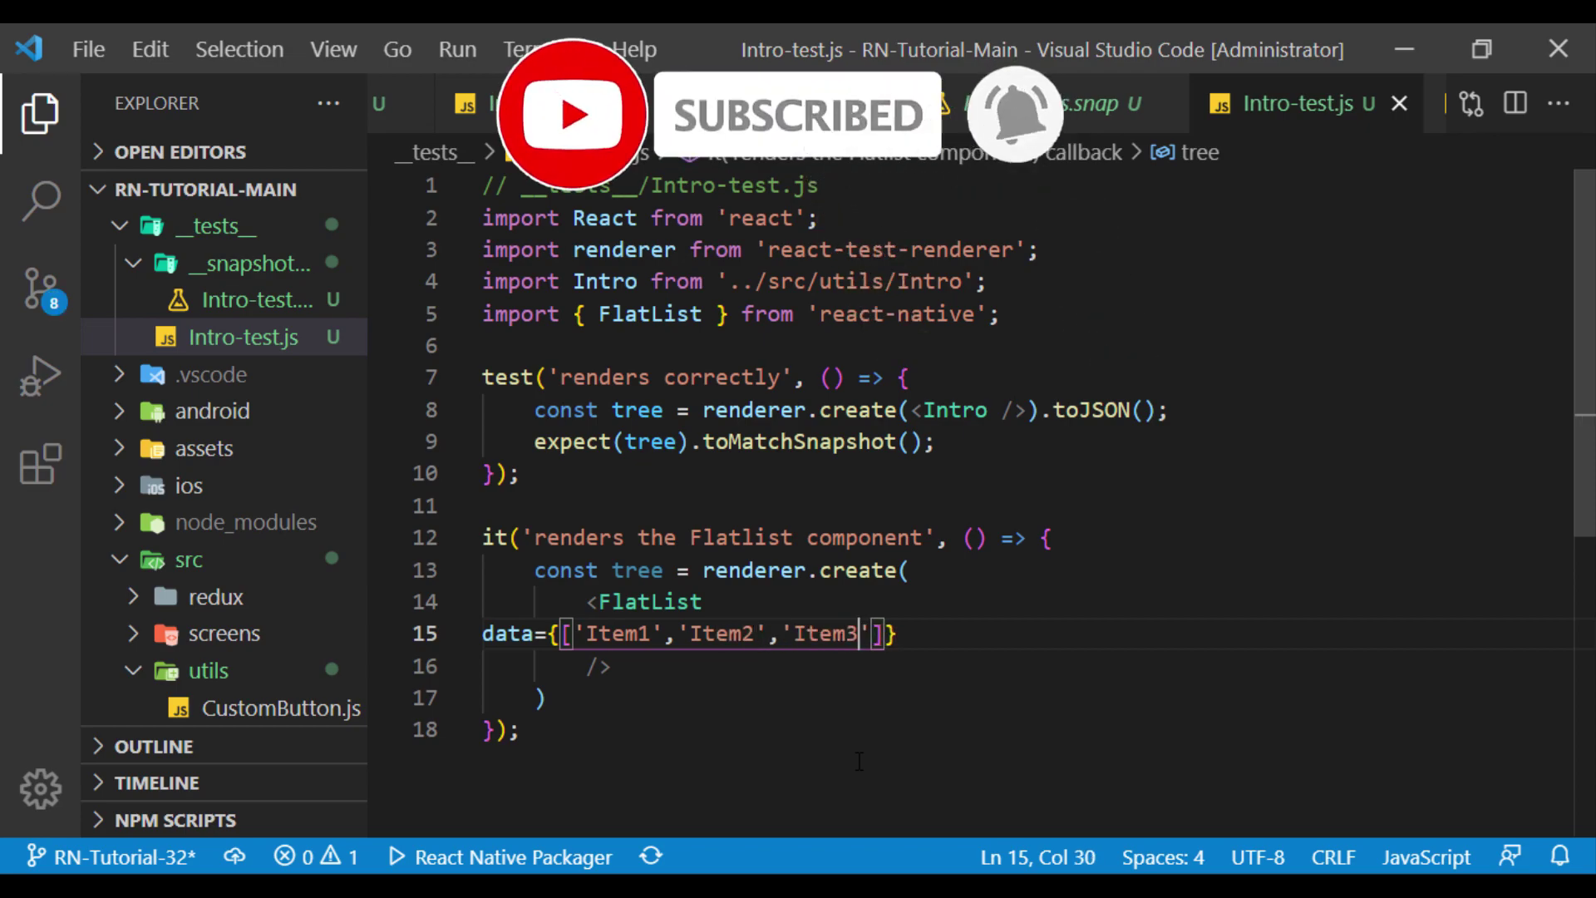
key("shift+alt+f")
key("End")
key("Return")
type("ke")
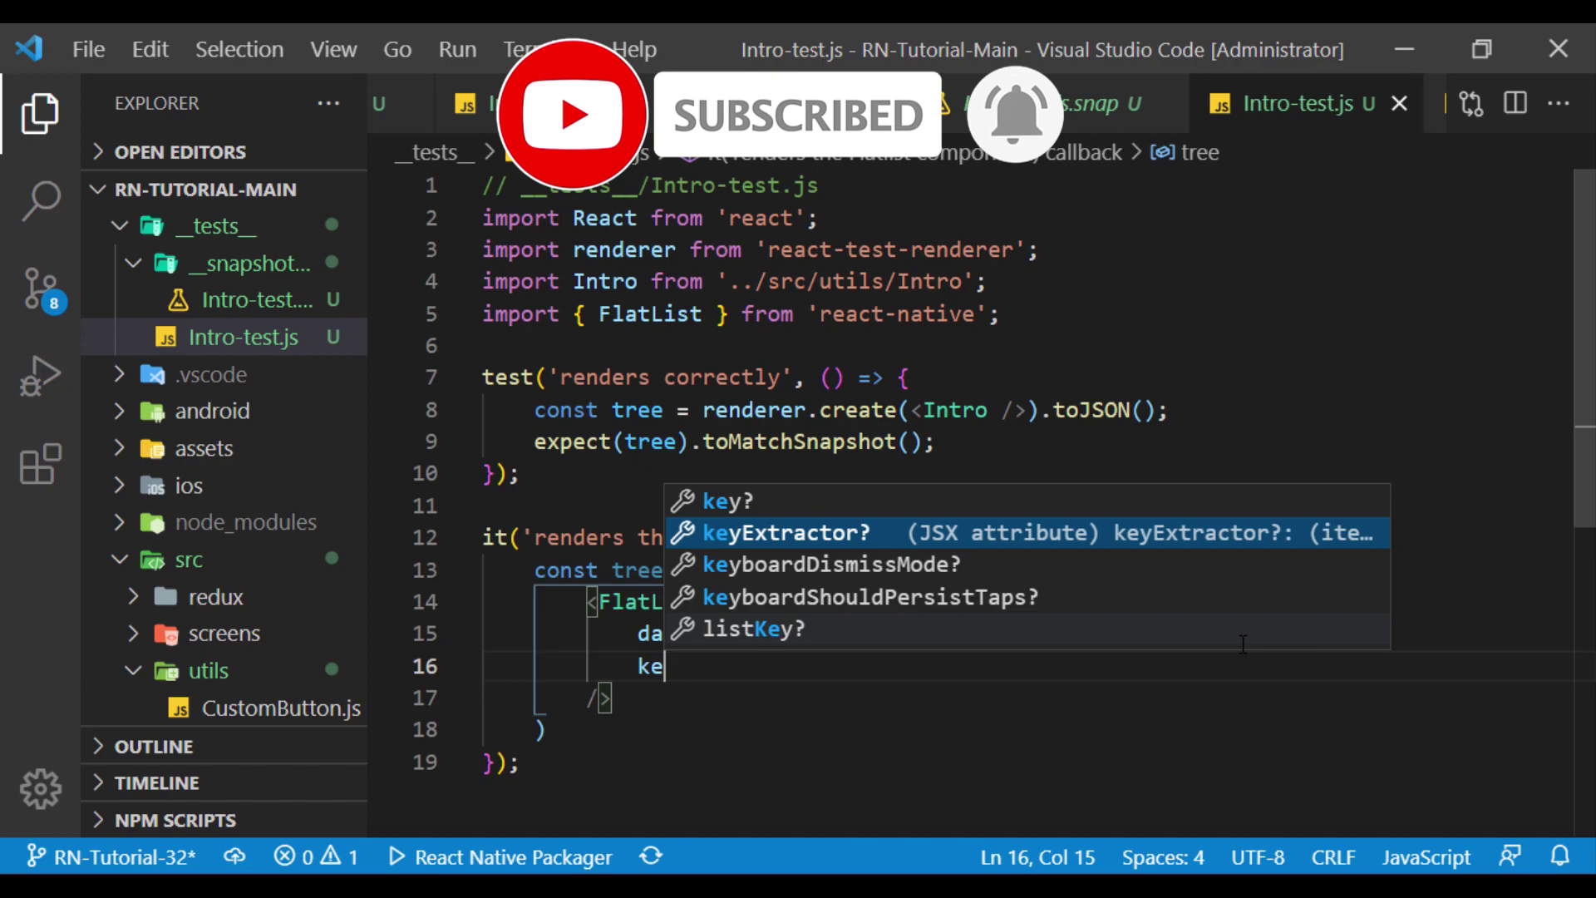
key("Return")
type("{item=>")
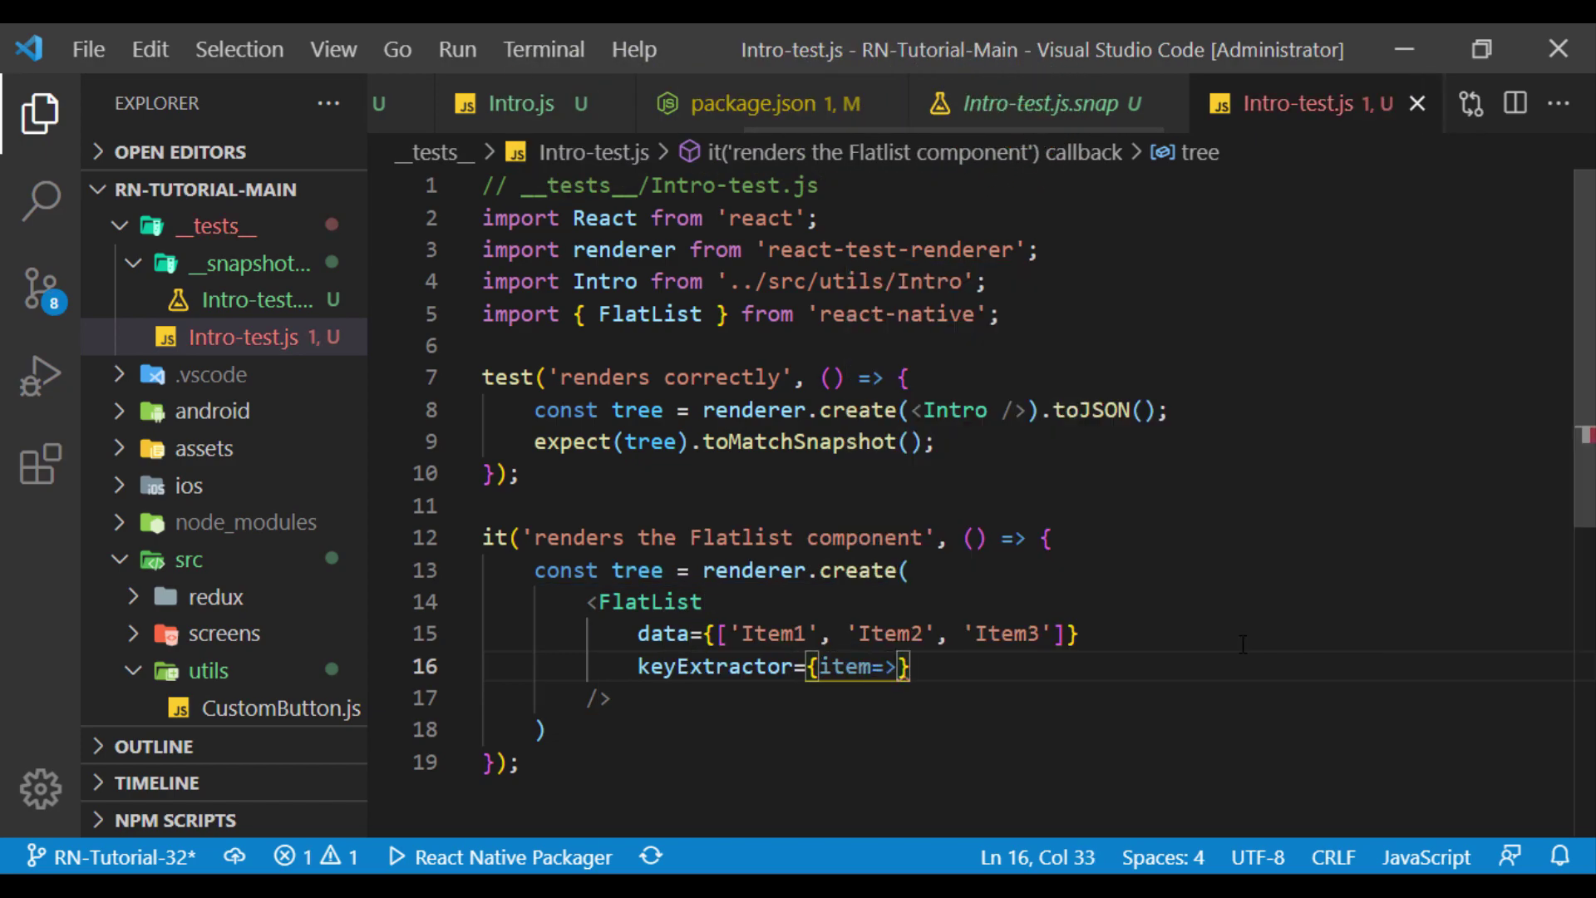
type("item")
key("Escape")
key("shift+alt+f")
key("End")
key("Return")
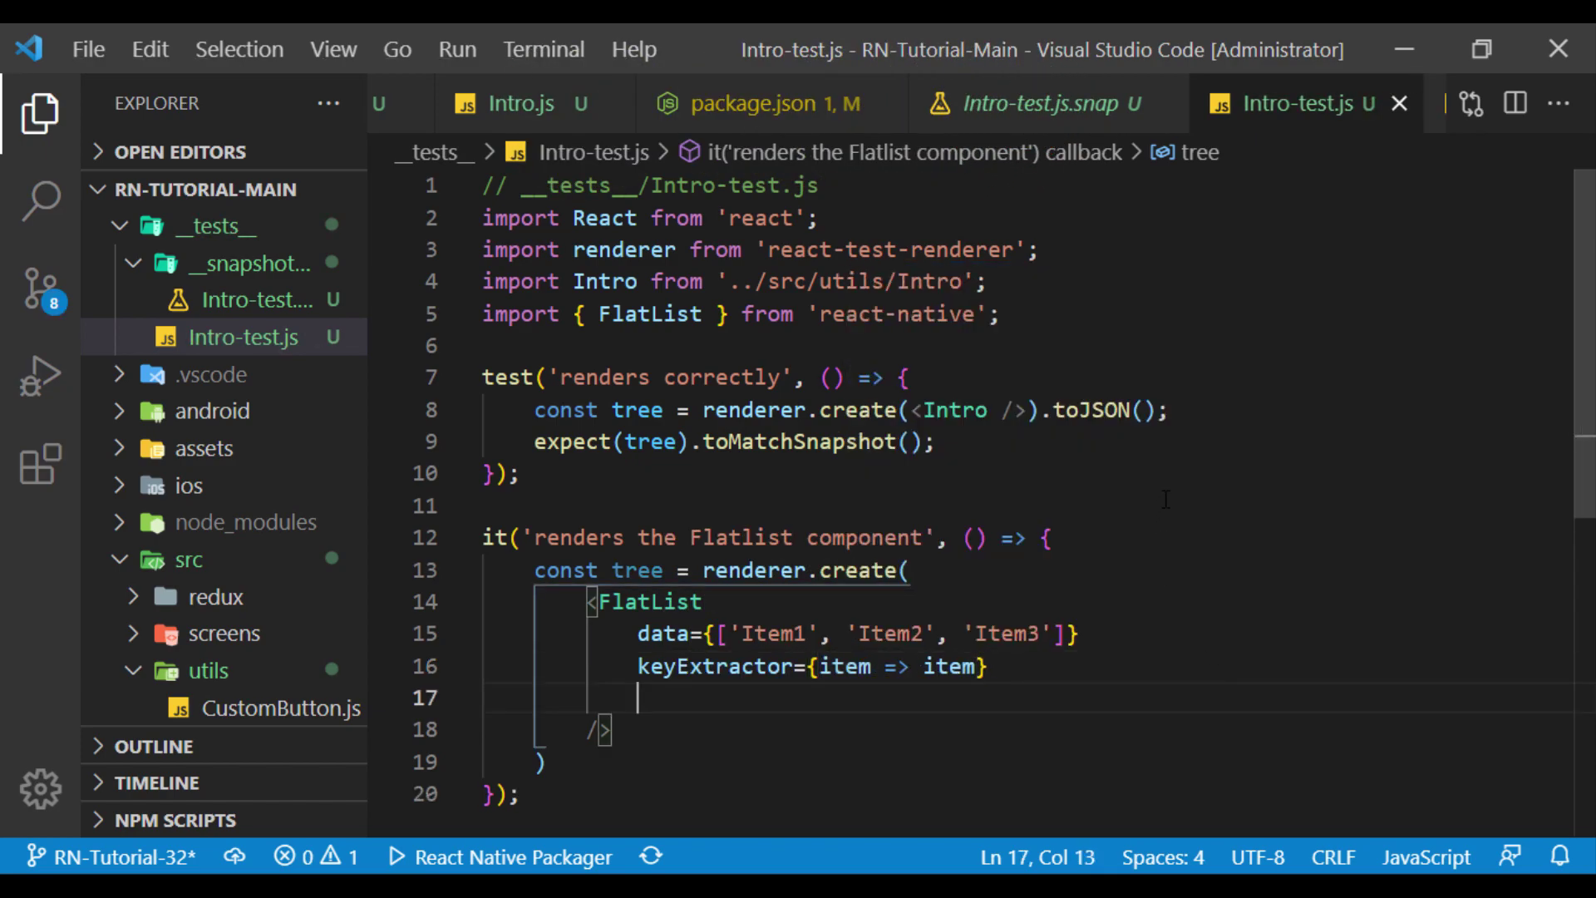
scroll(1199, 474, "down", 3)
type("render")
key("Return")
type("(")
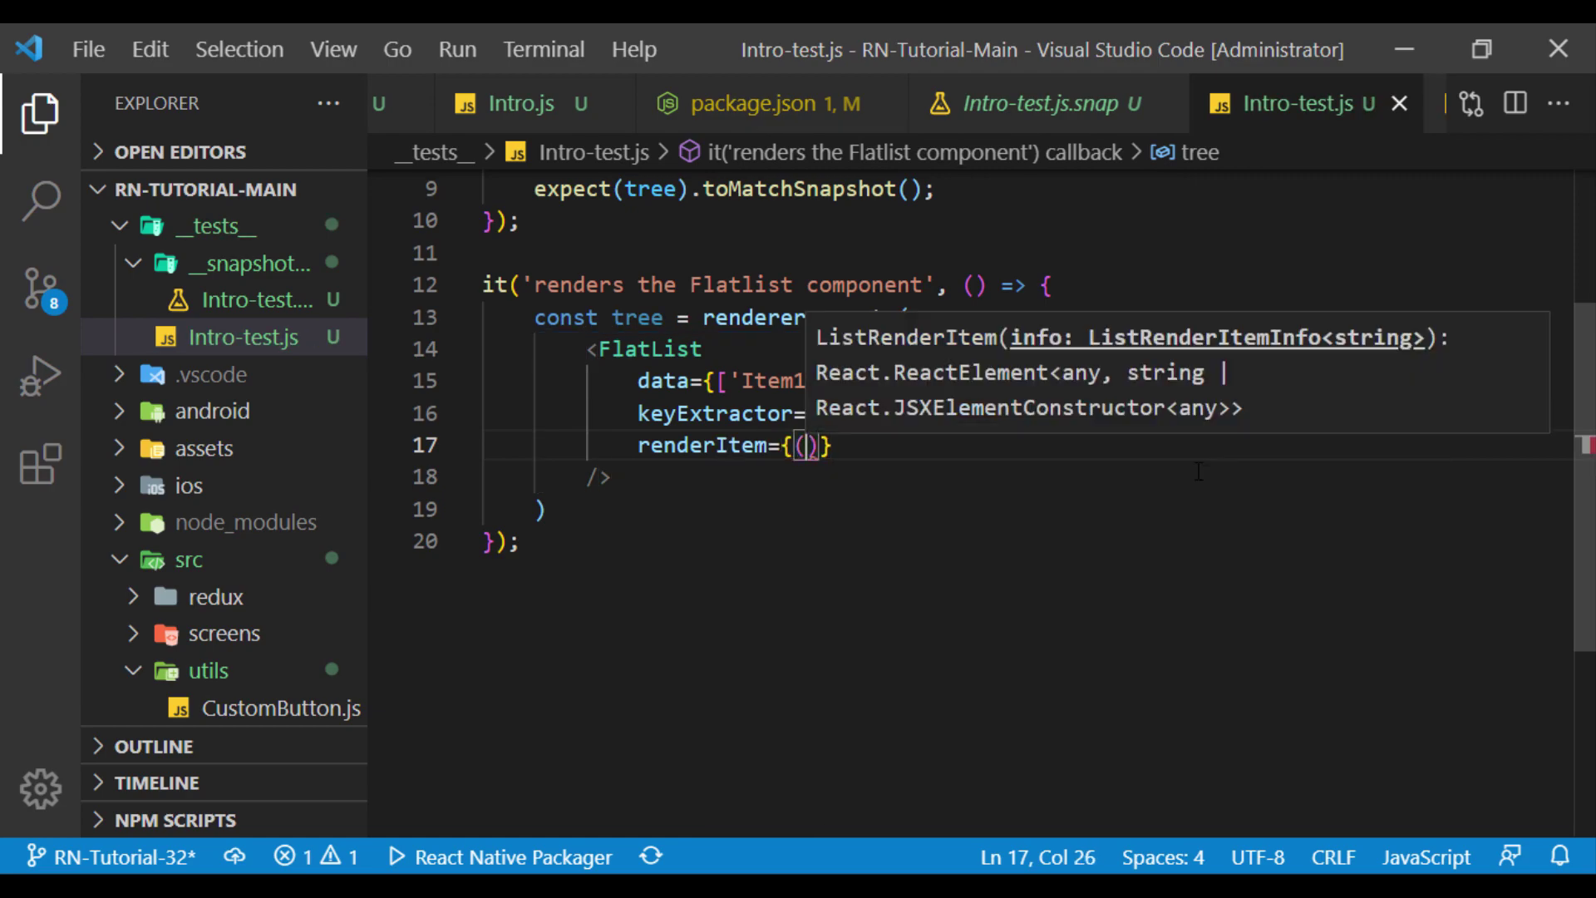
type("{item})")
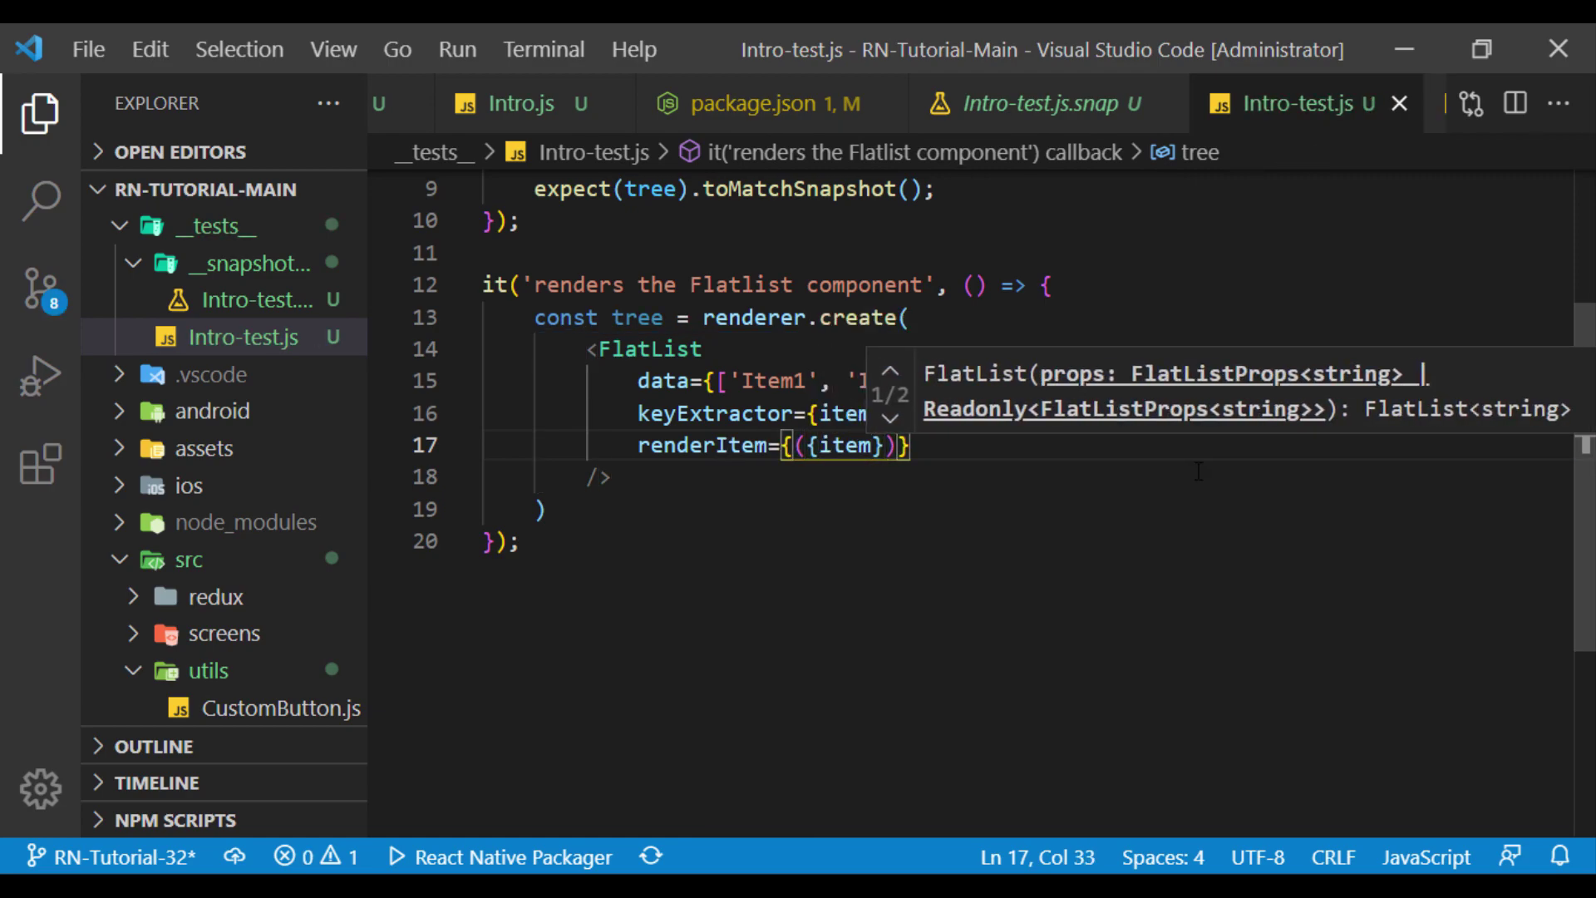
type("=><Text")
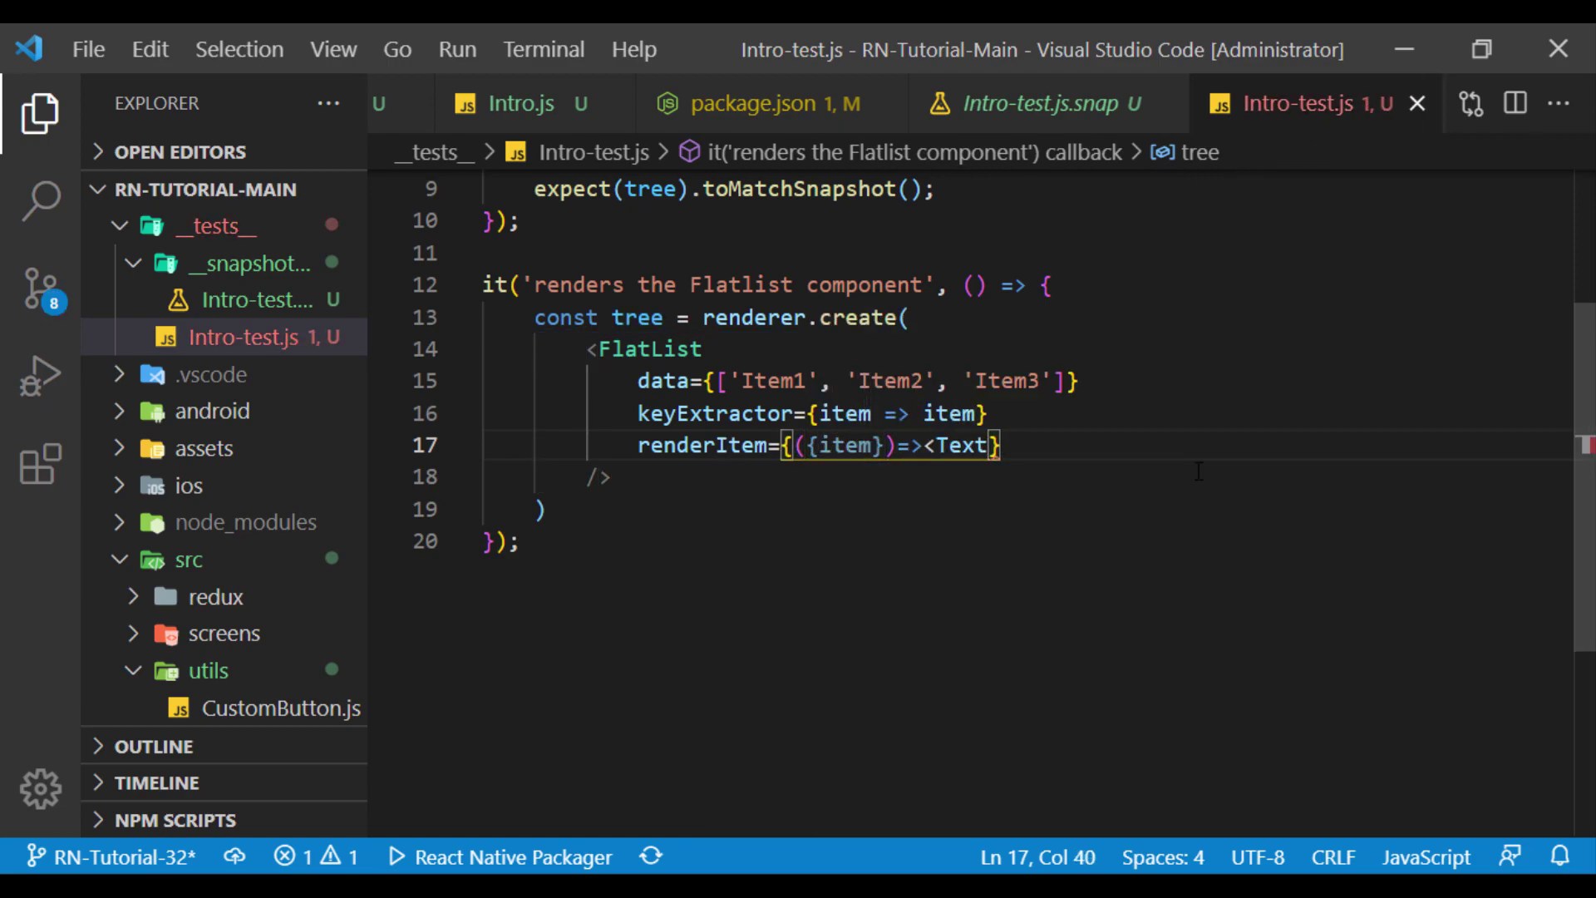
type(">{ite")
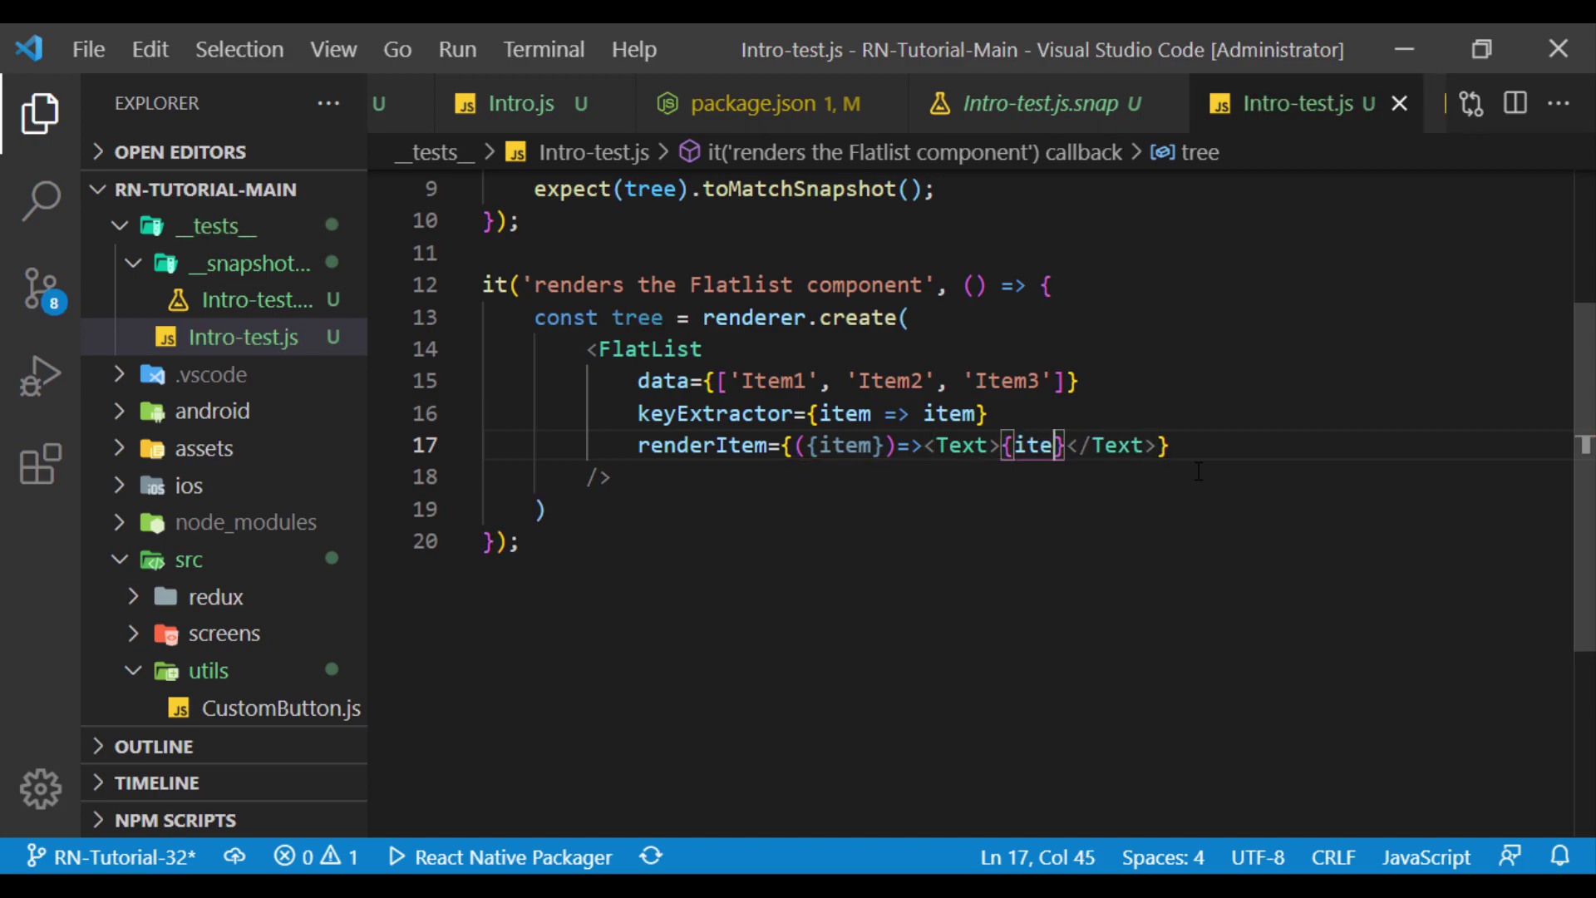
type("m")
- Add Text to the react-native import alongside FlatList
key("ctrl+s")
double_click(1013, 445)
scroll(1014, 499, "up", 3)
left_click(714, 314)
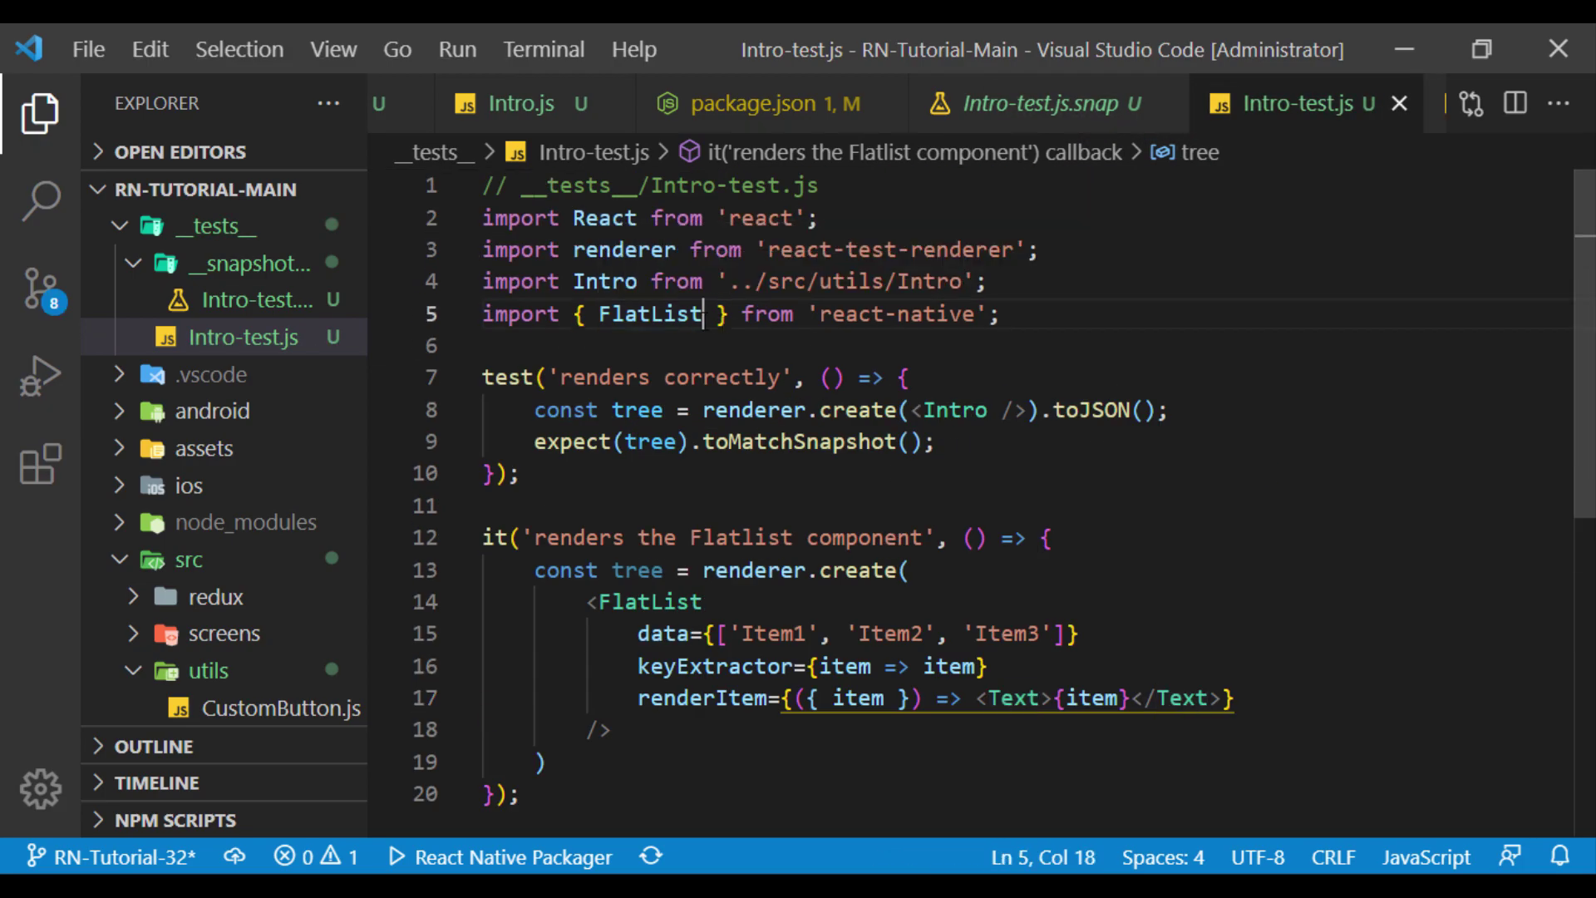
type(", Text")
scroll(1269, 433, "down", 2)
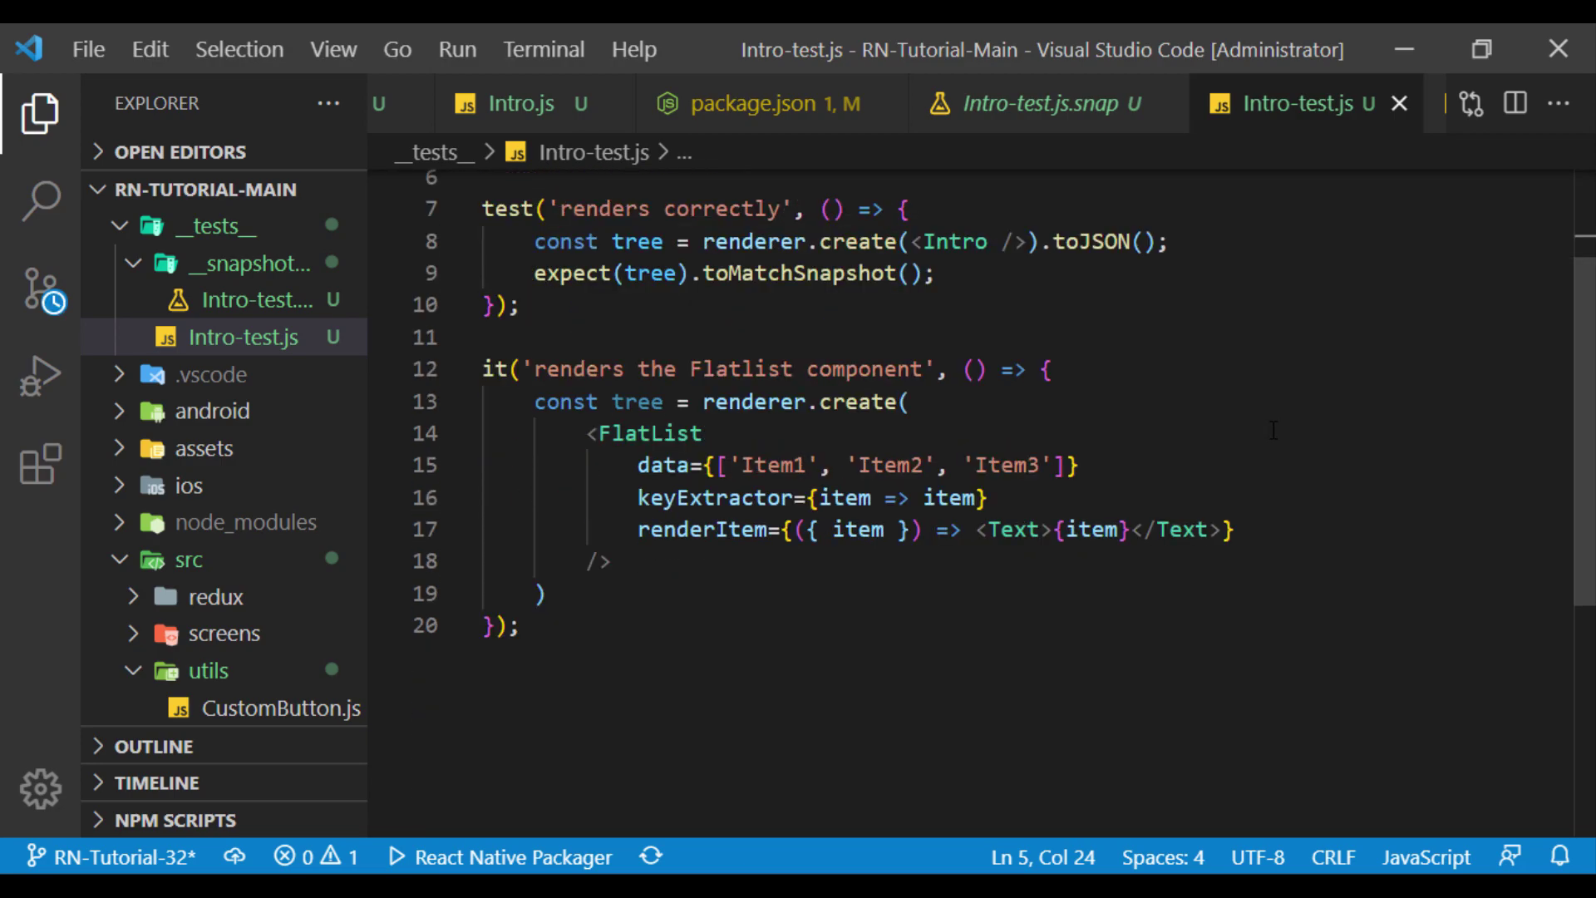
scroll(1269, 433, "down", 1)
- Append .toJSON() to the create call and add expect(tree).toMatchSnapshot()
left_click(550, 509)
type(".to")
key("Return")
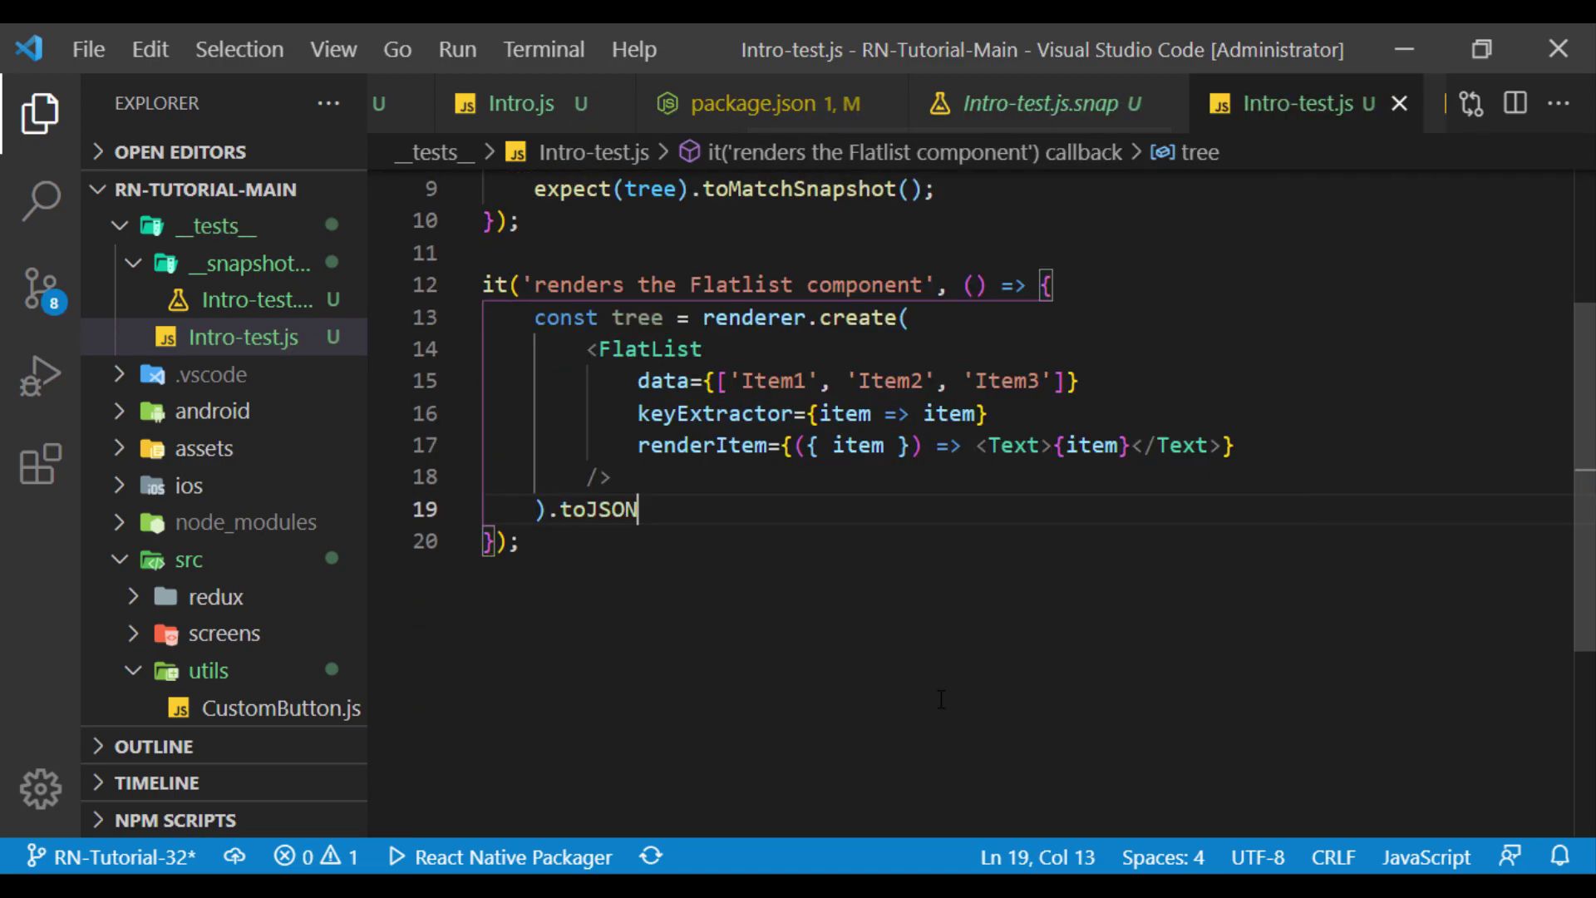
type("();")
key("Return")
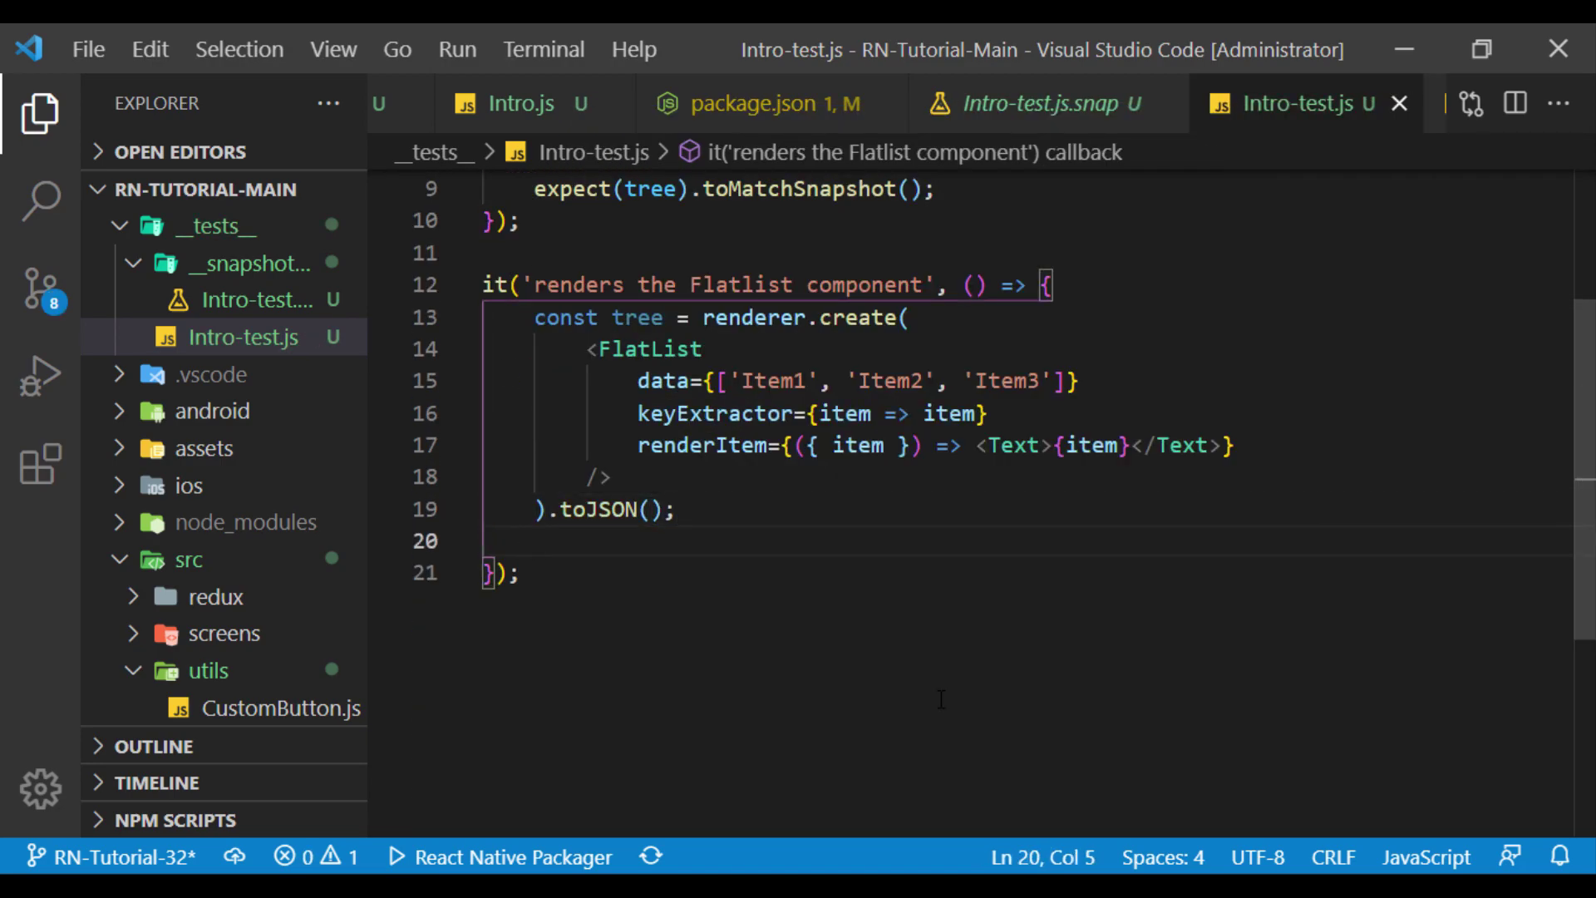
type("expect")
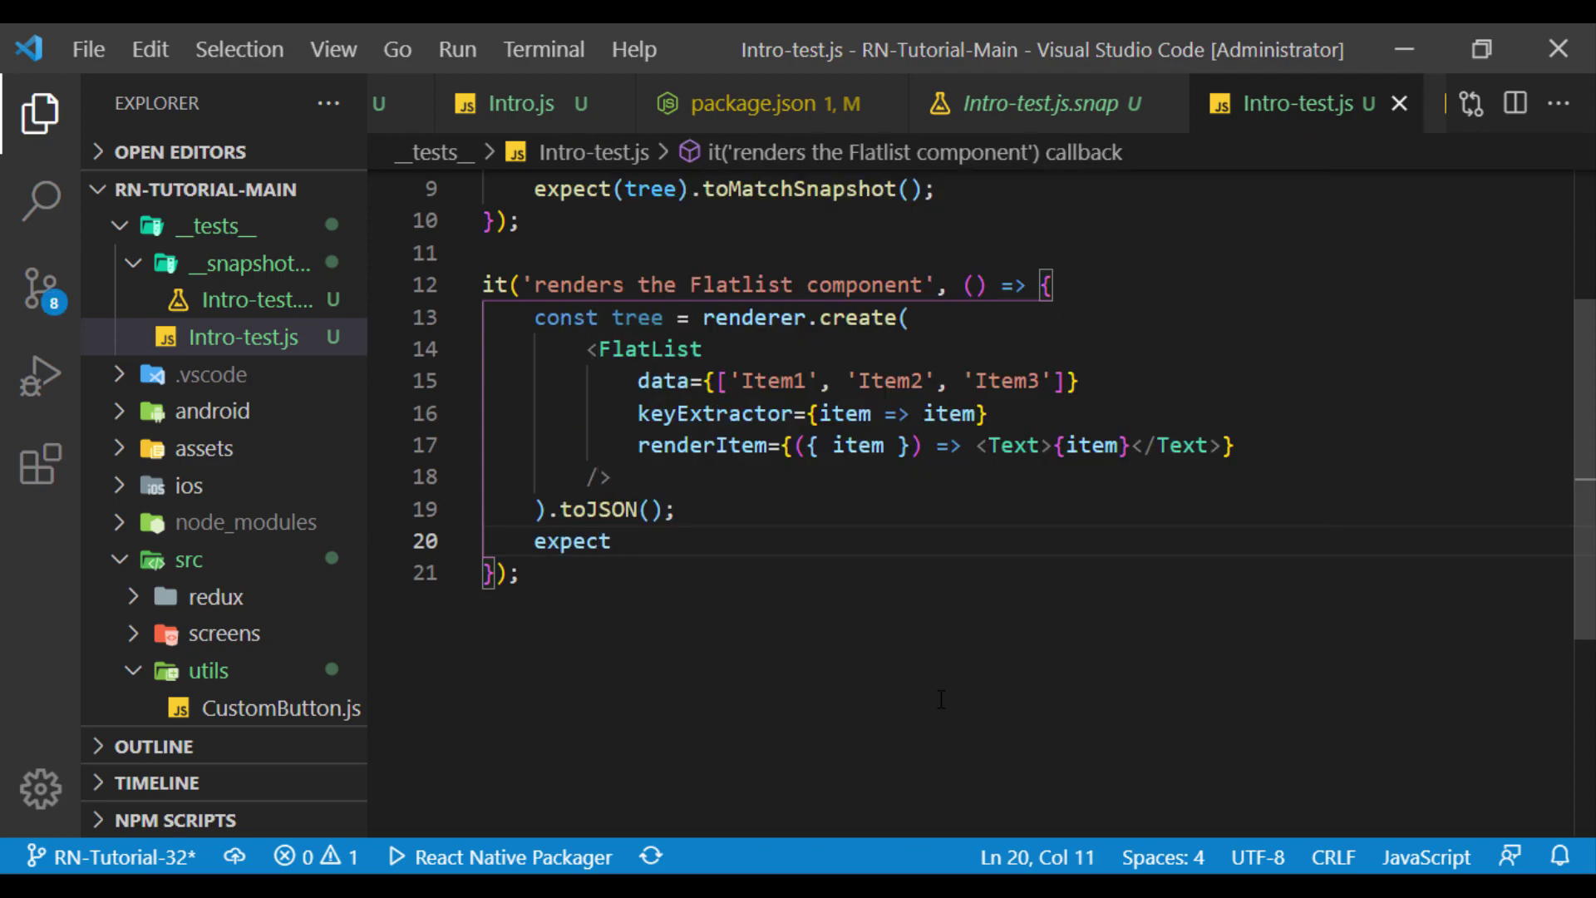
type("(")
double_click(637, 317)
key("ctrl+c")
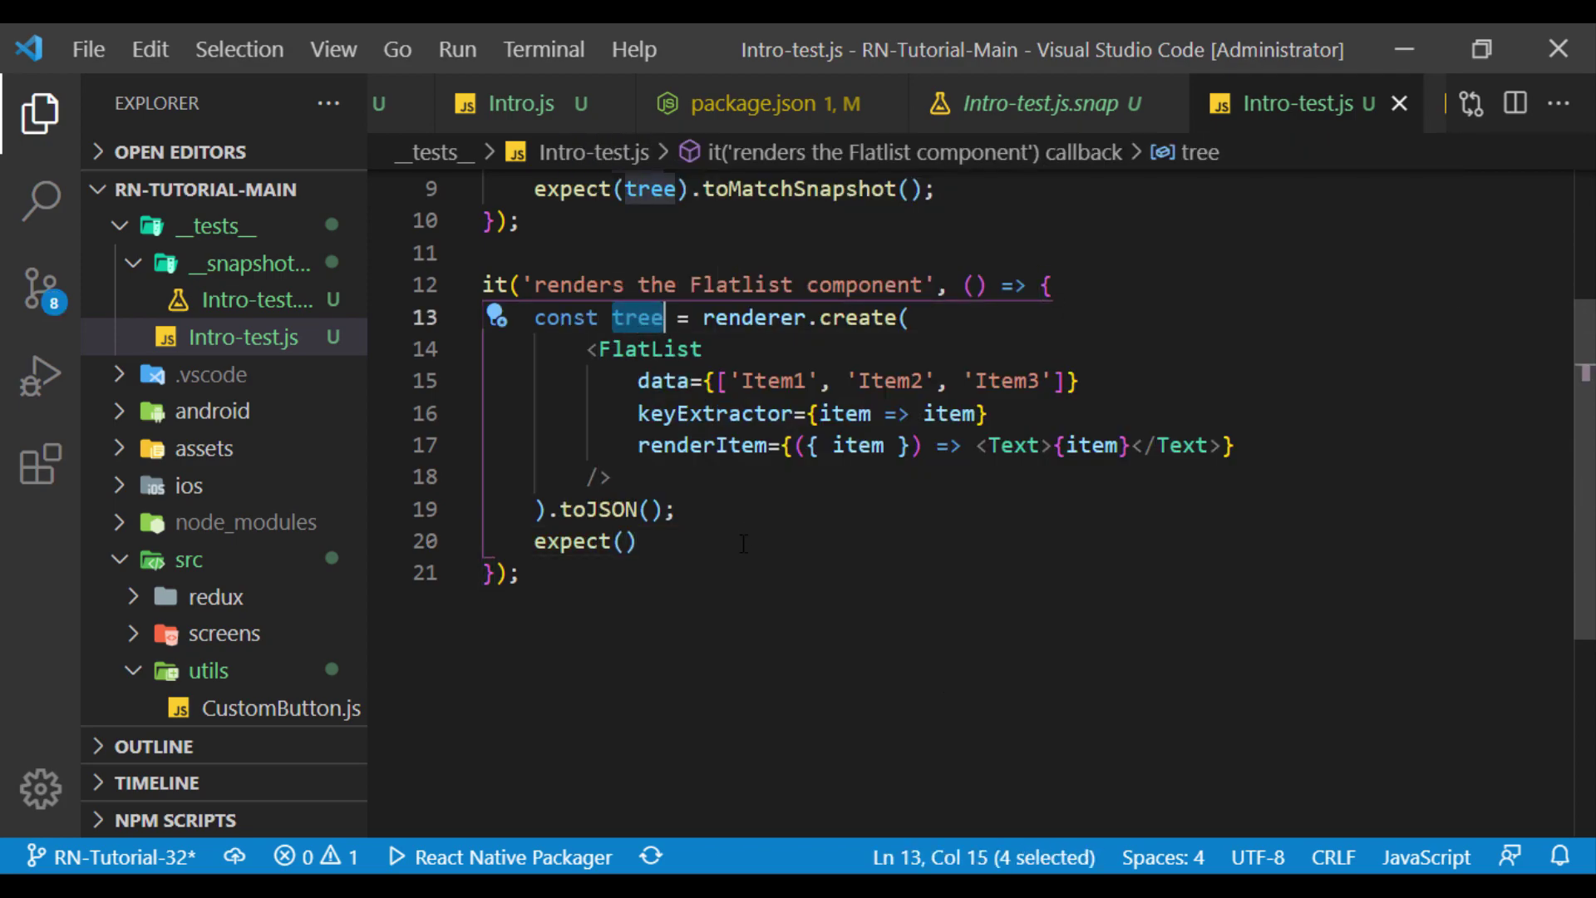
left_click(637, 541)
key("ctrl+v")
type(").")
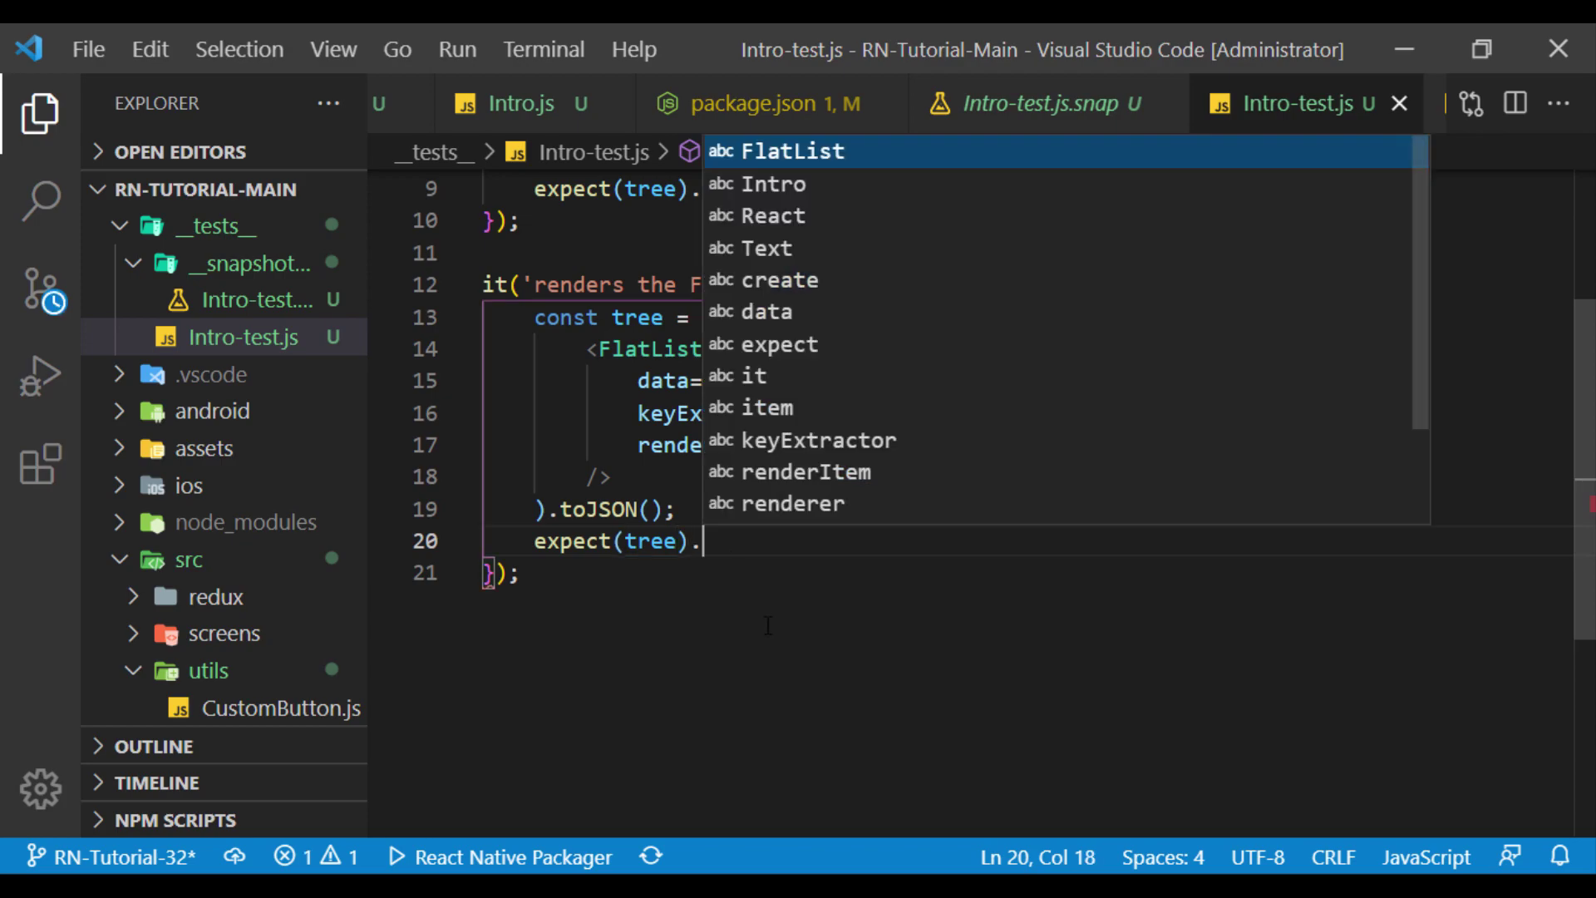
type("to")
left_click(767, 606)
type("()")
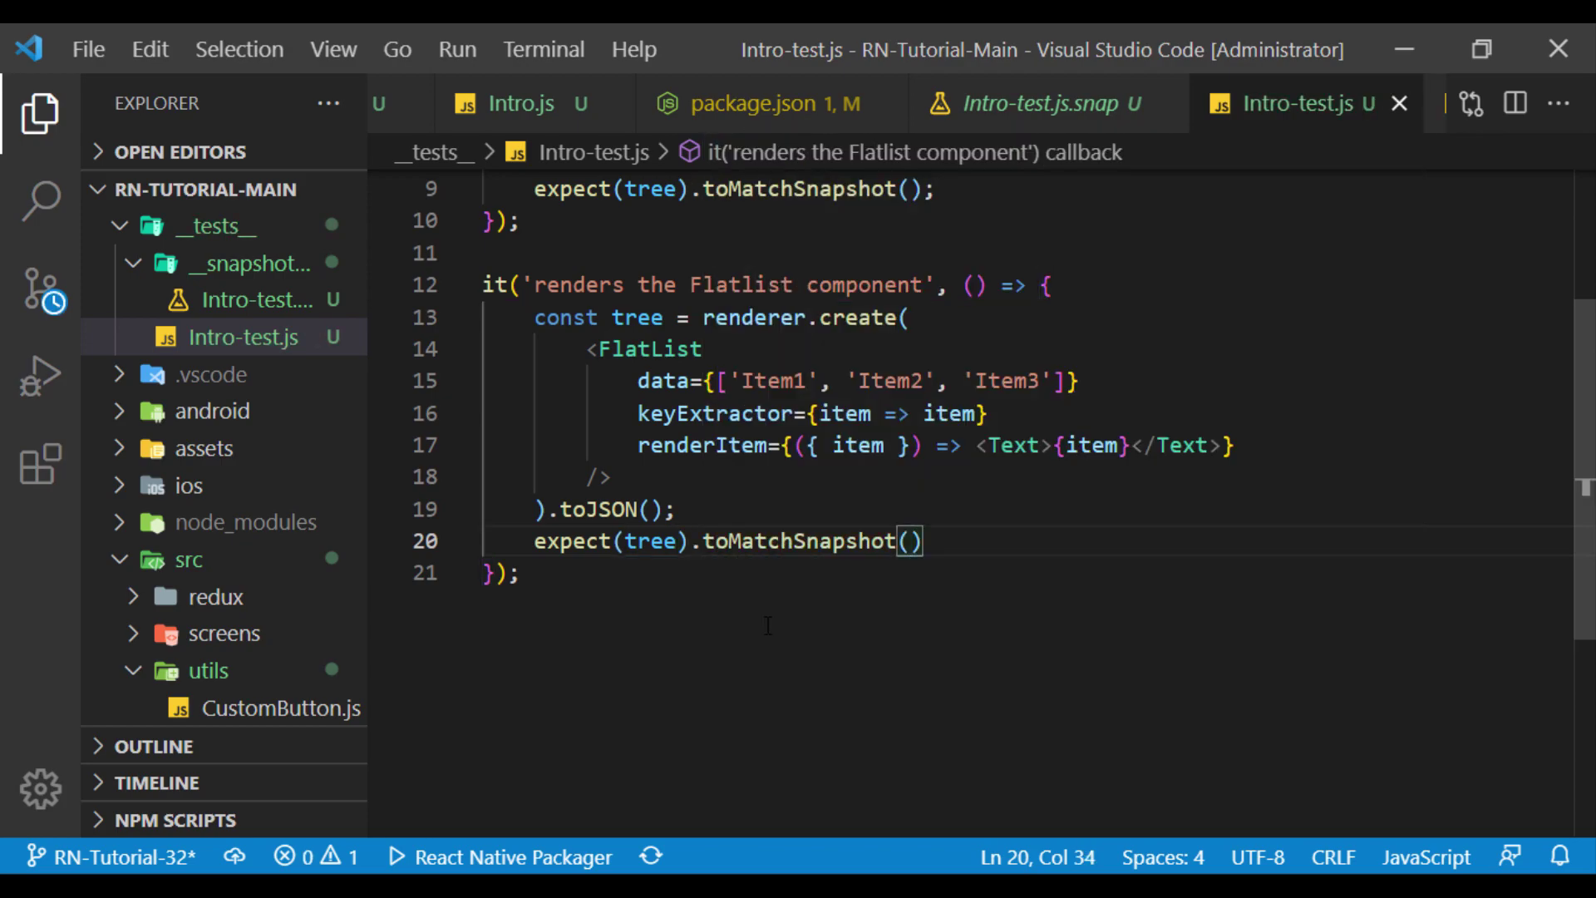
key("Right")
type(";")
- Run npm run test in an enlarged terminal: both suites and 3 tests pass, one new snapshot
key("Down")
key("ctrl+grave")
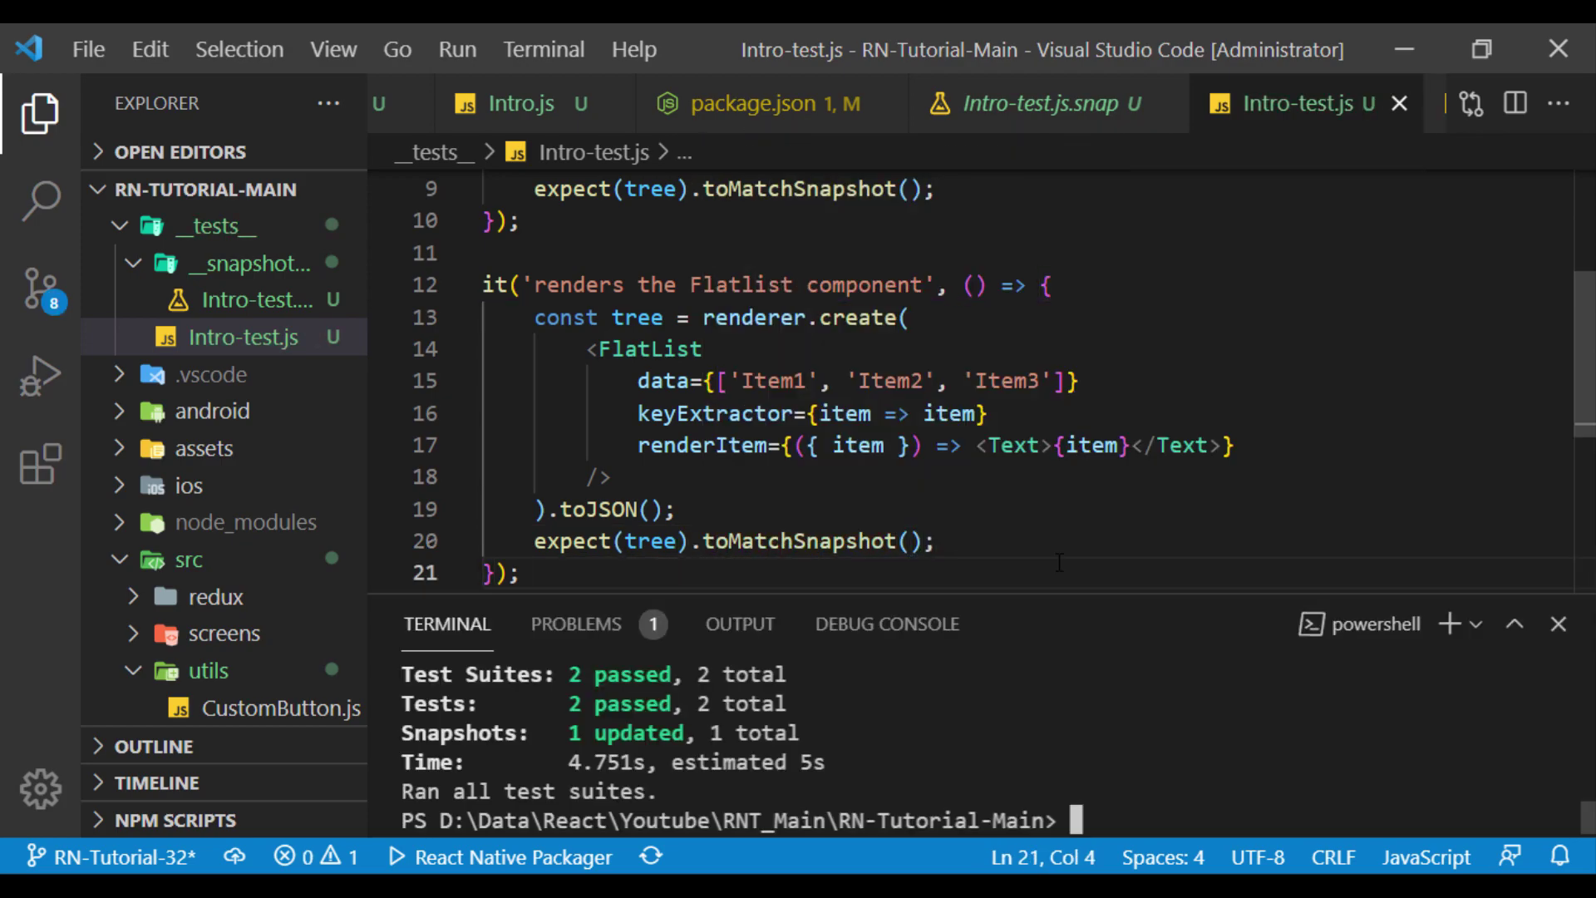
left_click_drag(1140, 597, 1140, 288)
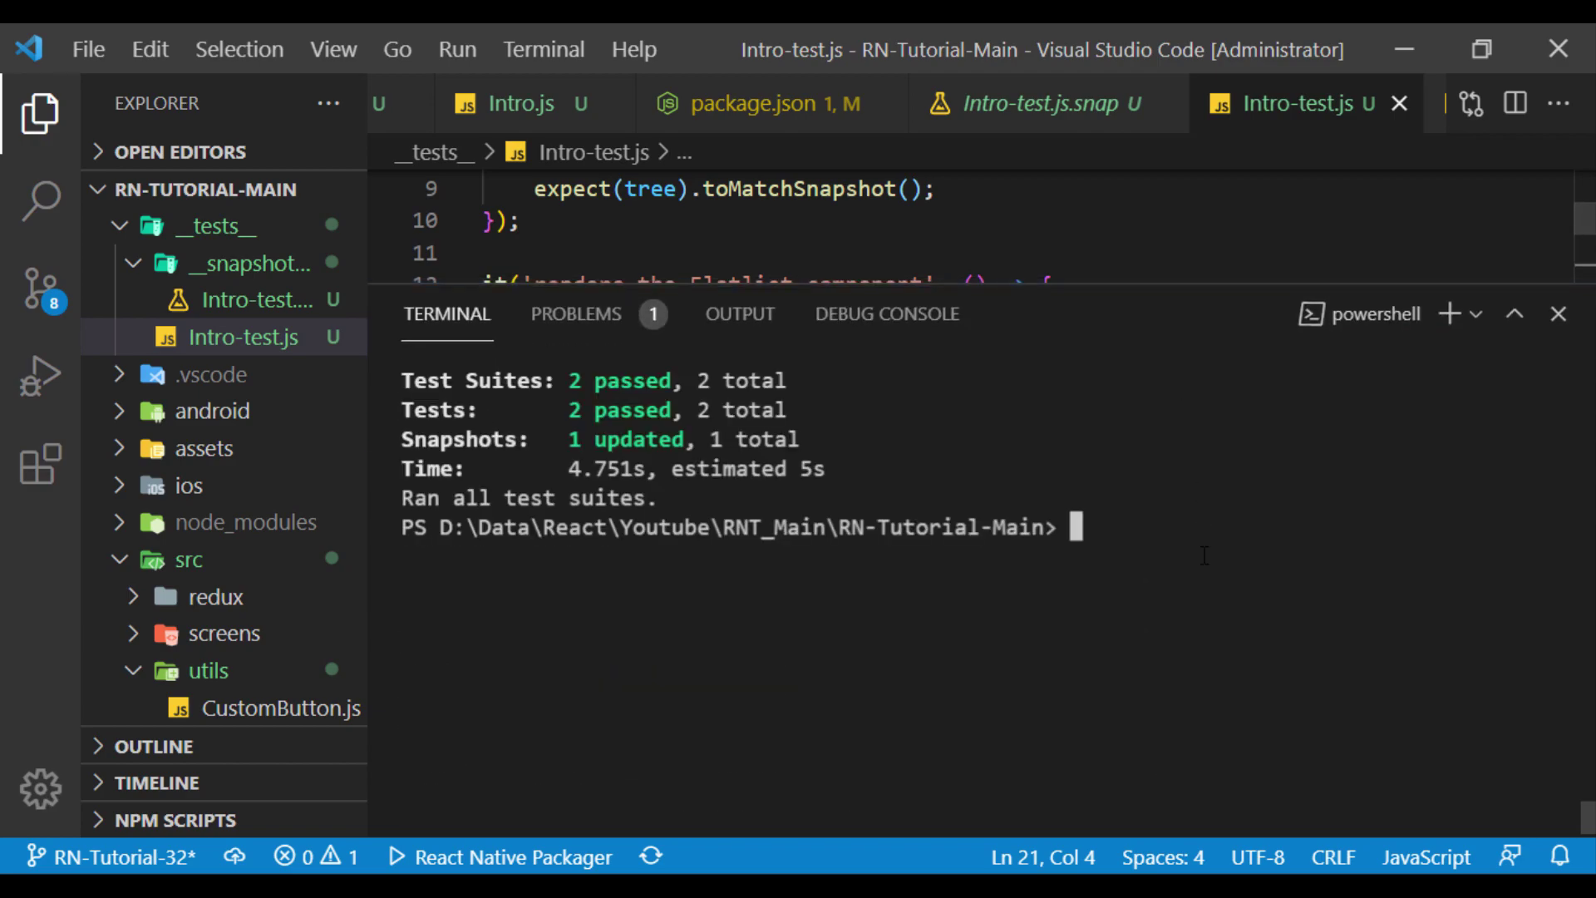
type("npm run test")
key("Return")
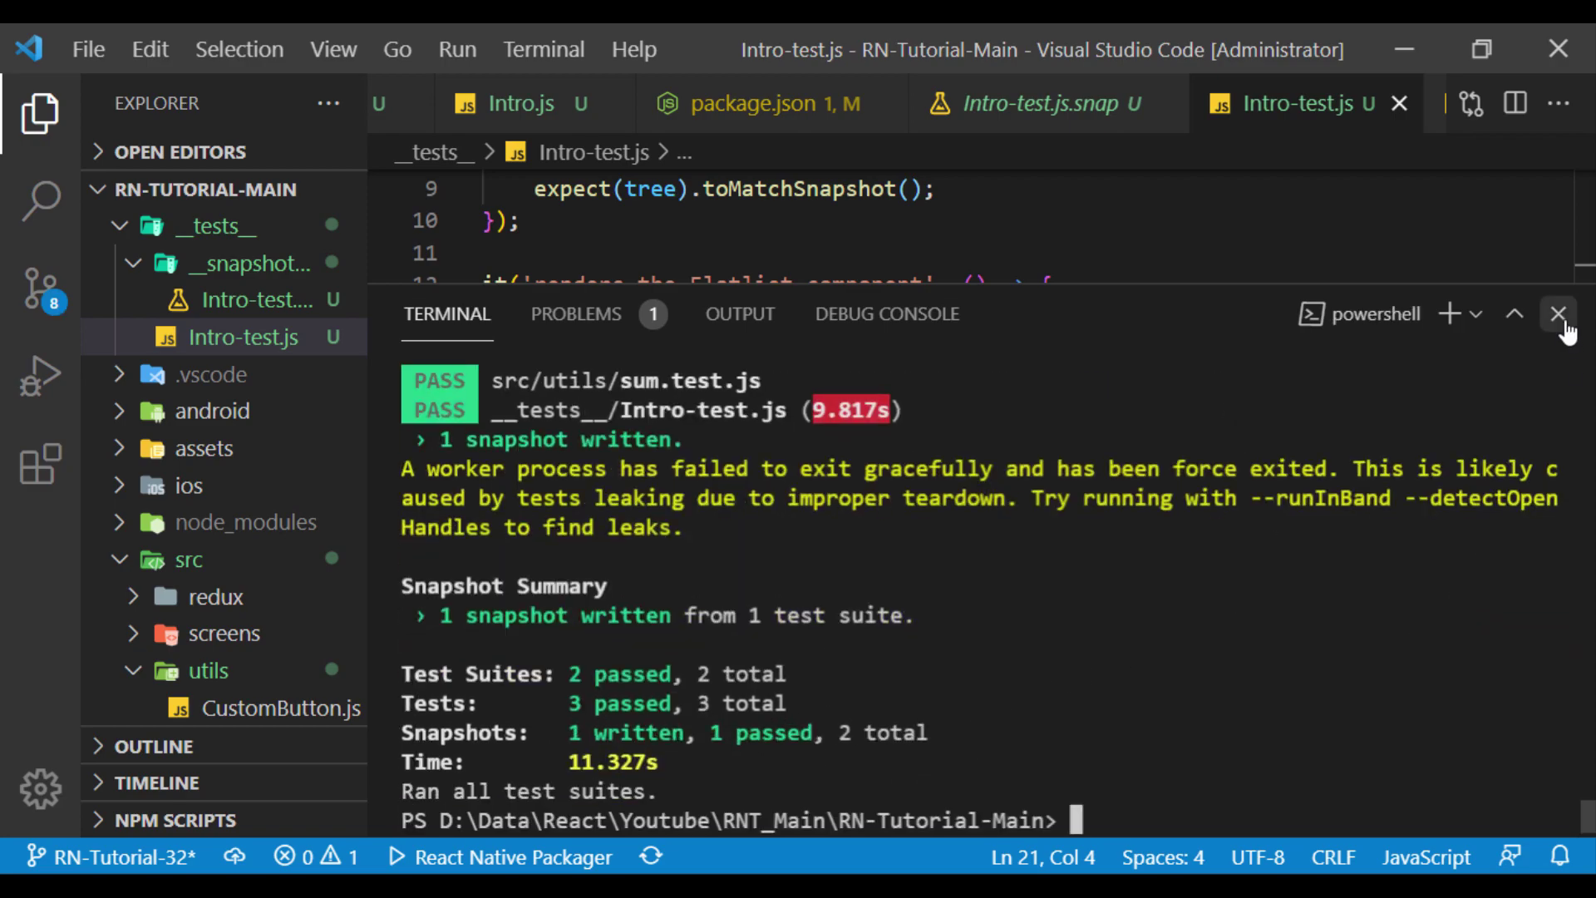
left_click(1559, 315)
mouse_move(225, 291)
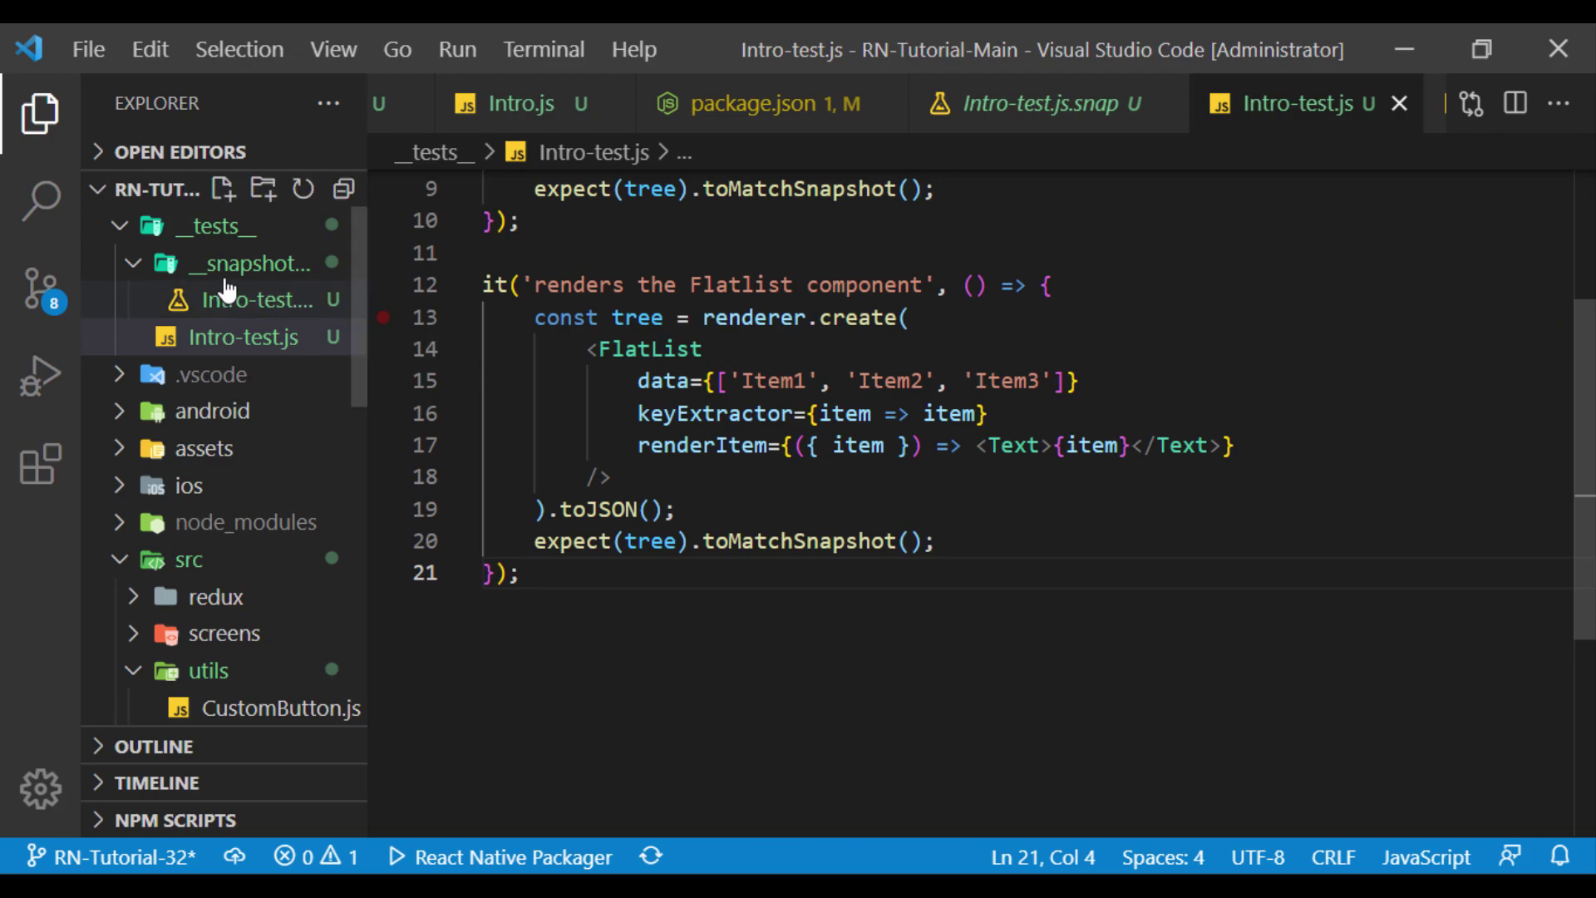
- Review the Flatlist snapshot in Intro-test.js.snap: RCTScrollView rendering Item1, Item2 and Item3
left_click(232, 306)
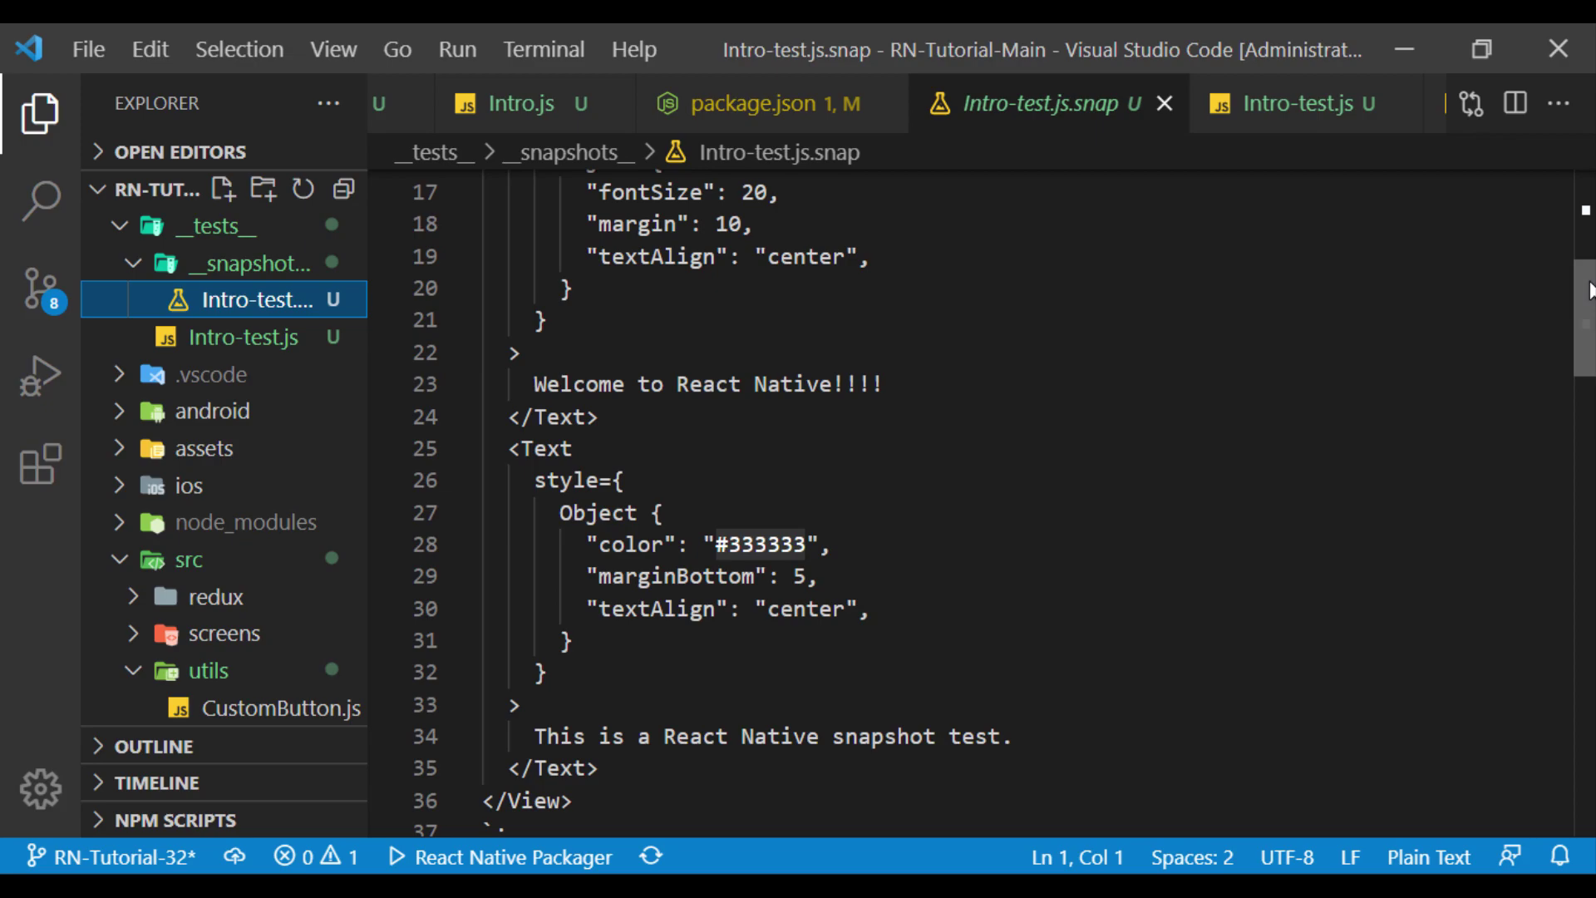
left_click_drag(1589, 291, 798, 397)
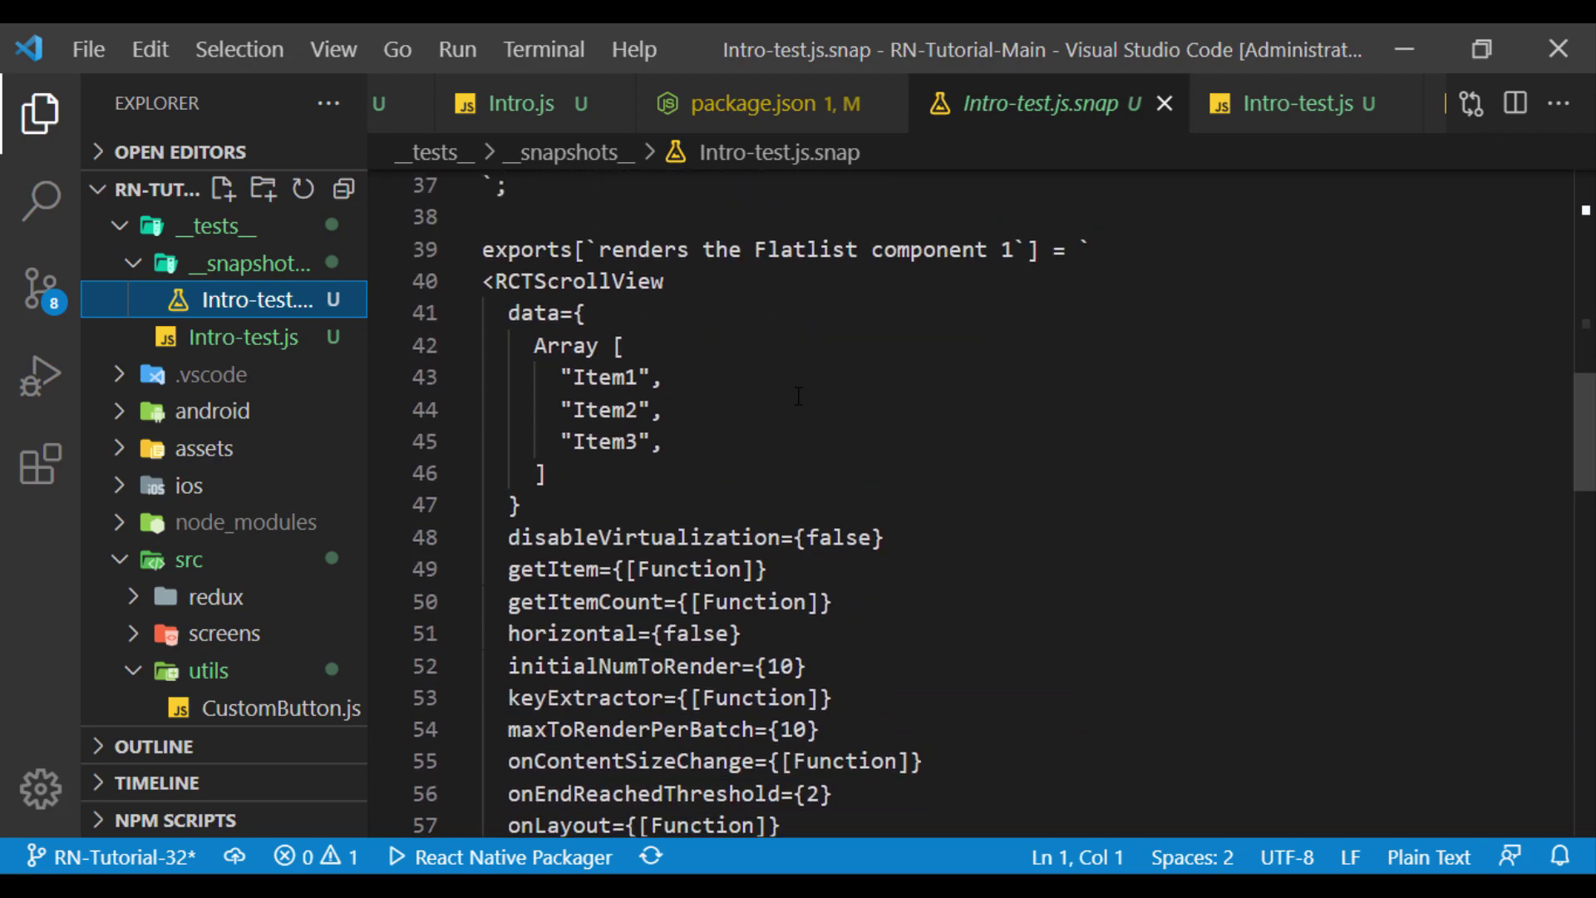
left_click_drag(496, 281, 650, 281)
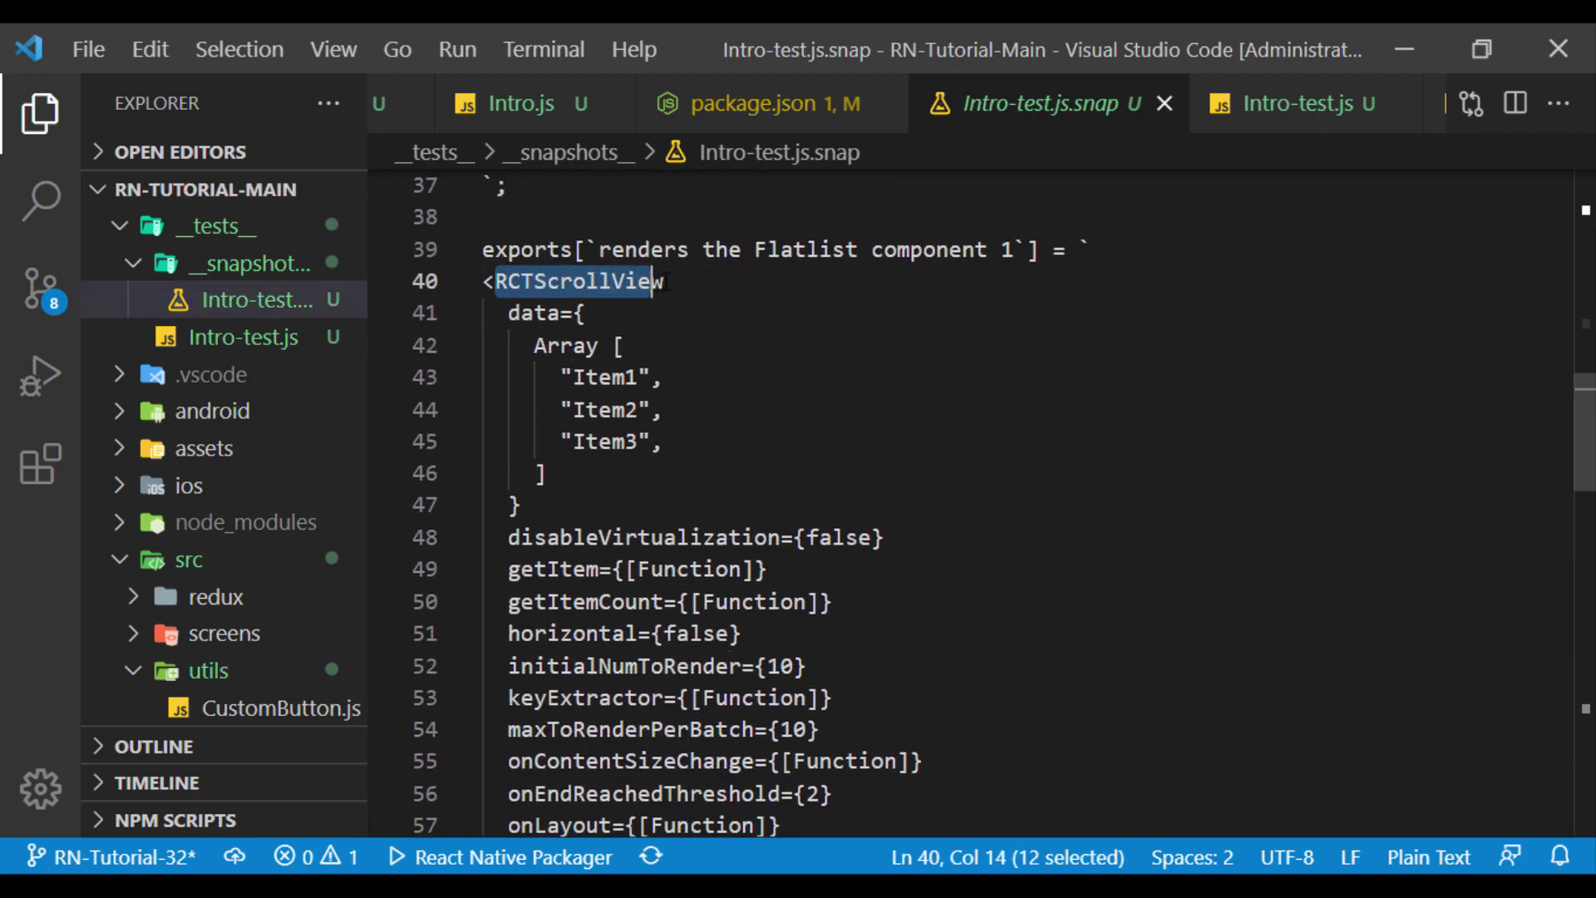
left_click(692, 377)
scroll(1081, 333, "down", 2)
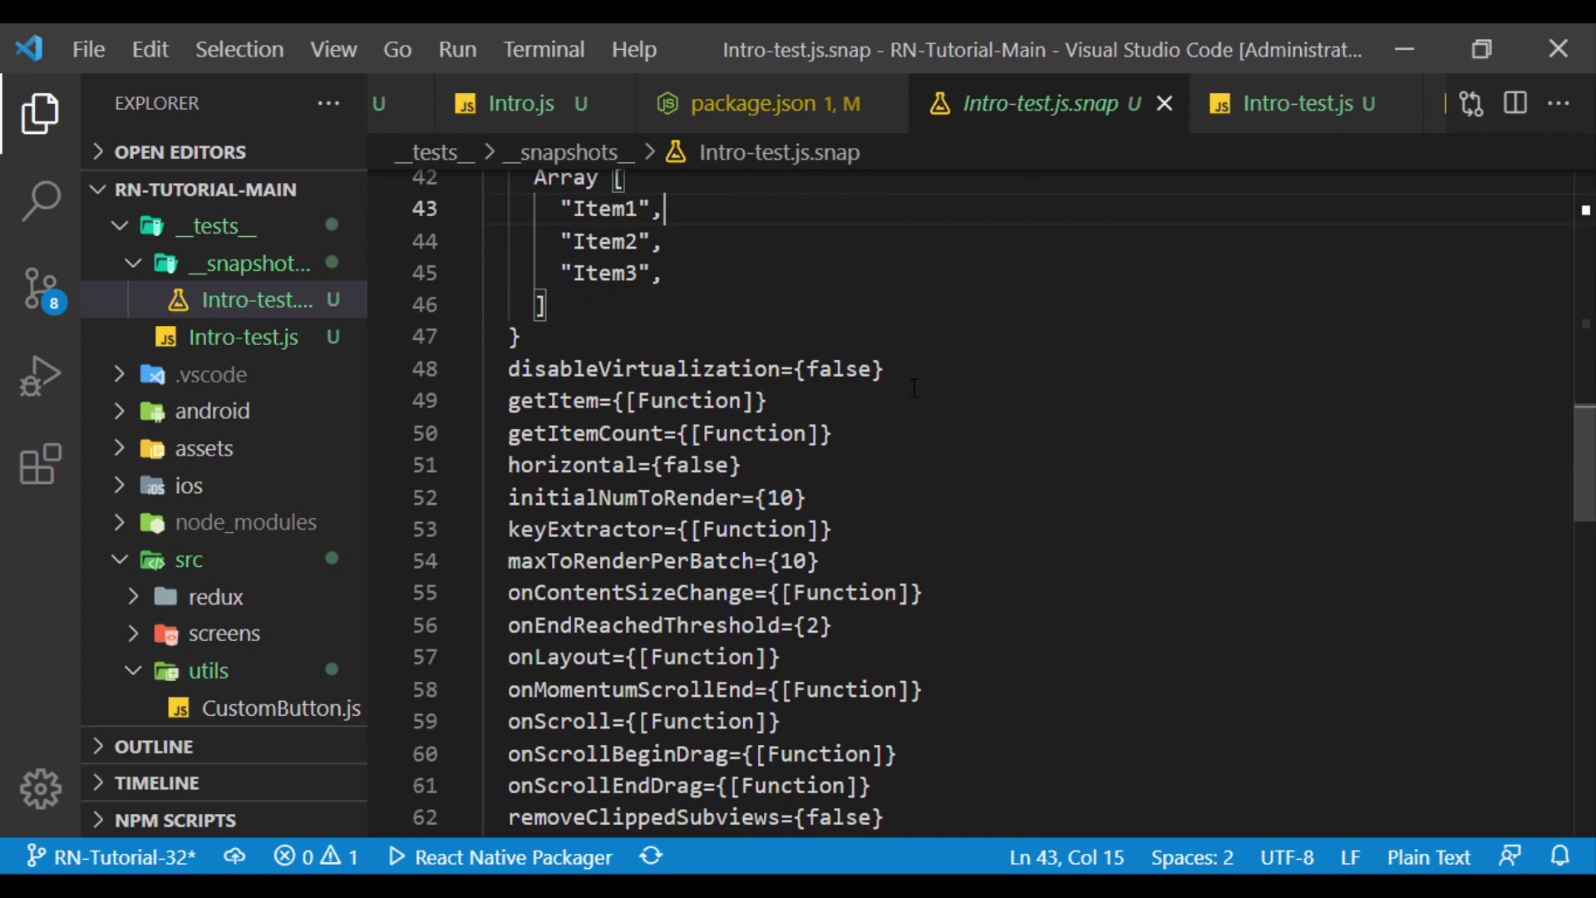
scroll(923, 364, "down", 2)
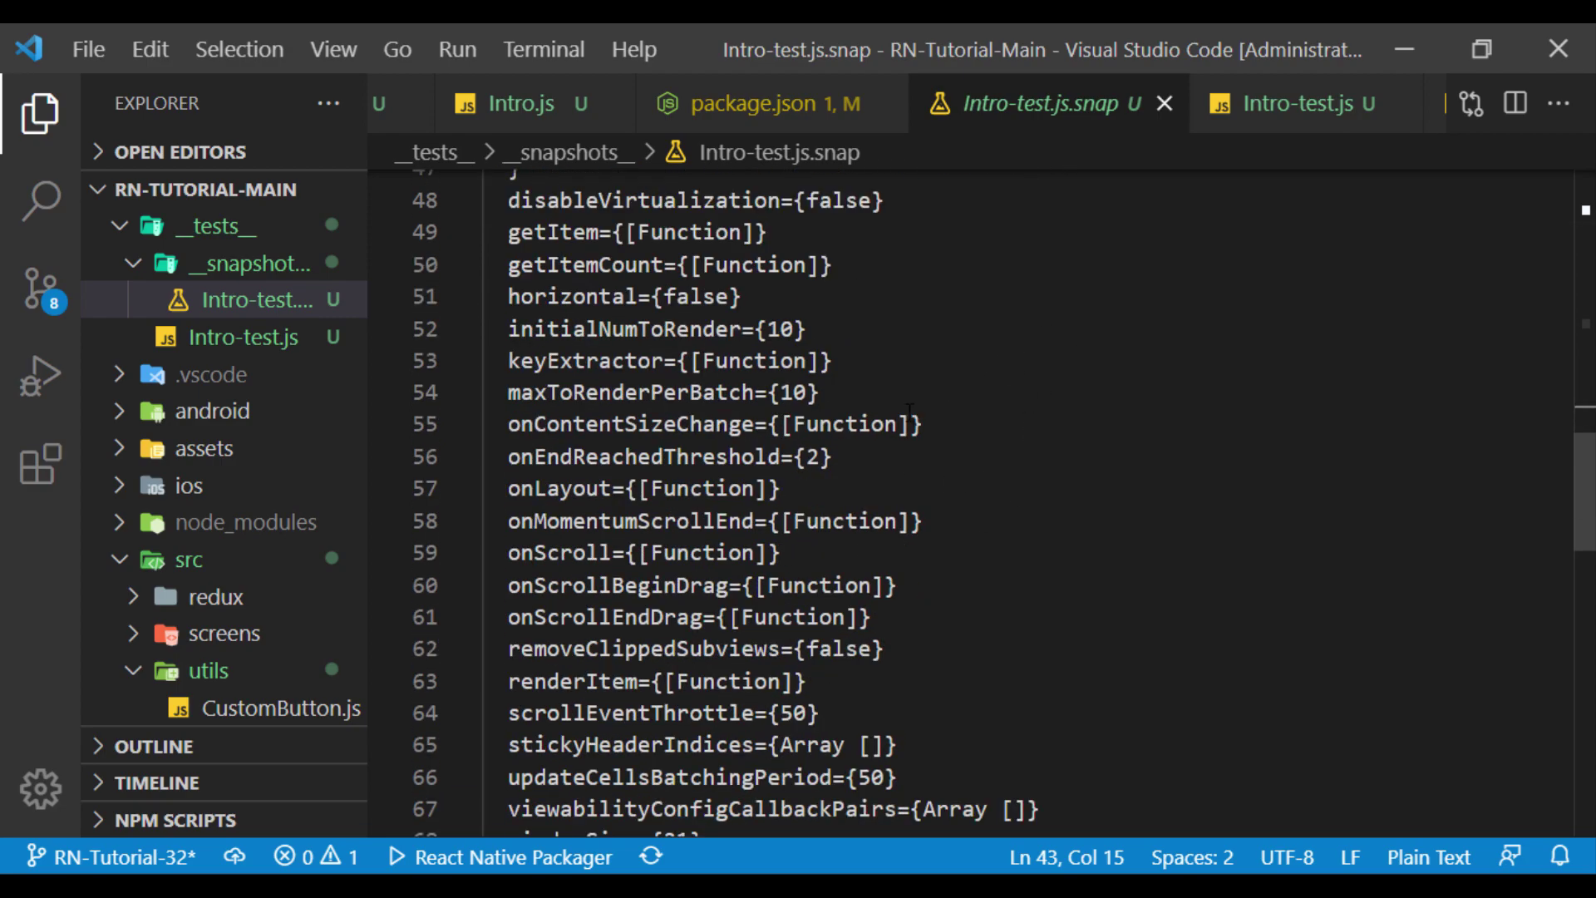
scroll(1021, 395, "down", 1)
scroll(1021, 396, "down", 1)
scroll(1022, 396, "down", 1)
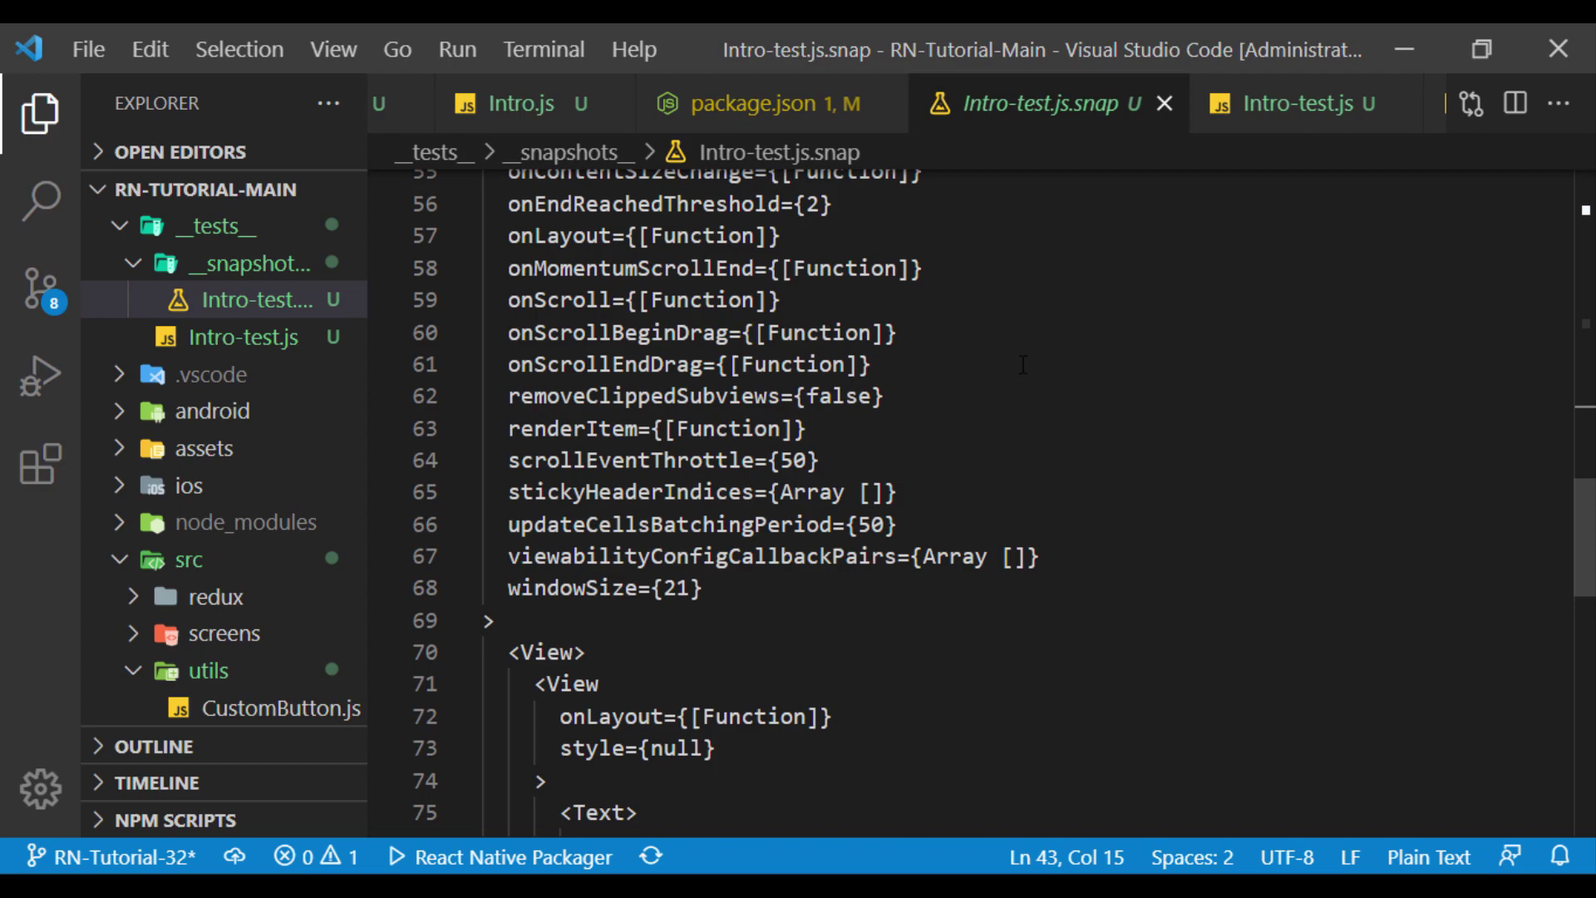
scroll(1023, 367, "down", 1)
scroll(1023, 362, "down", 1)
scroll(1023, 364, "down", 2)
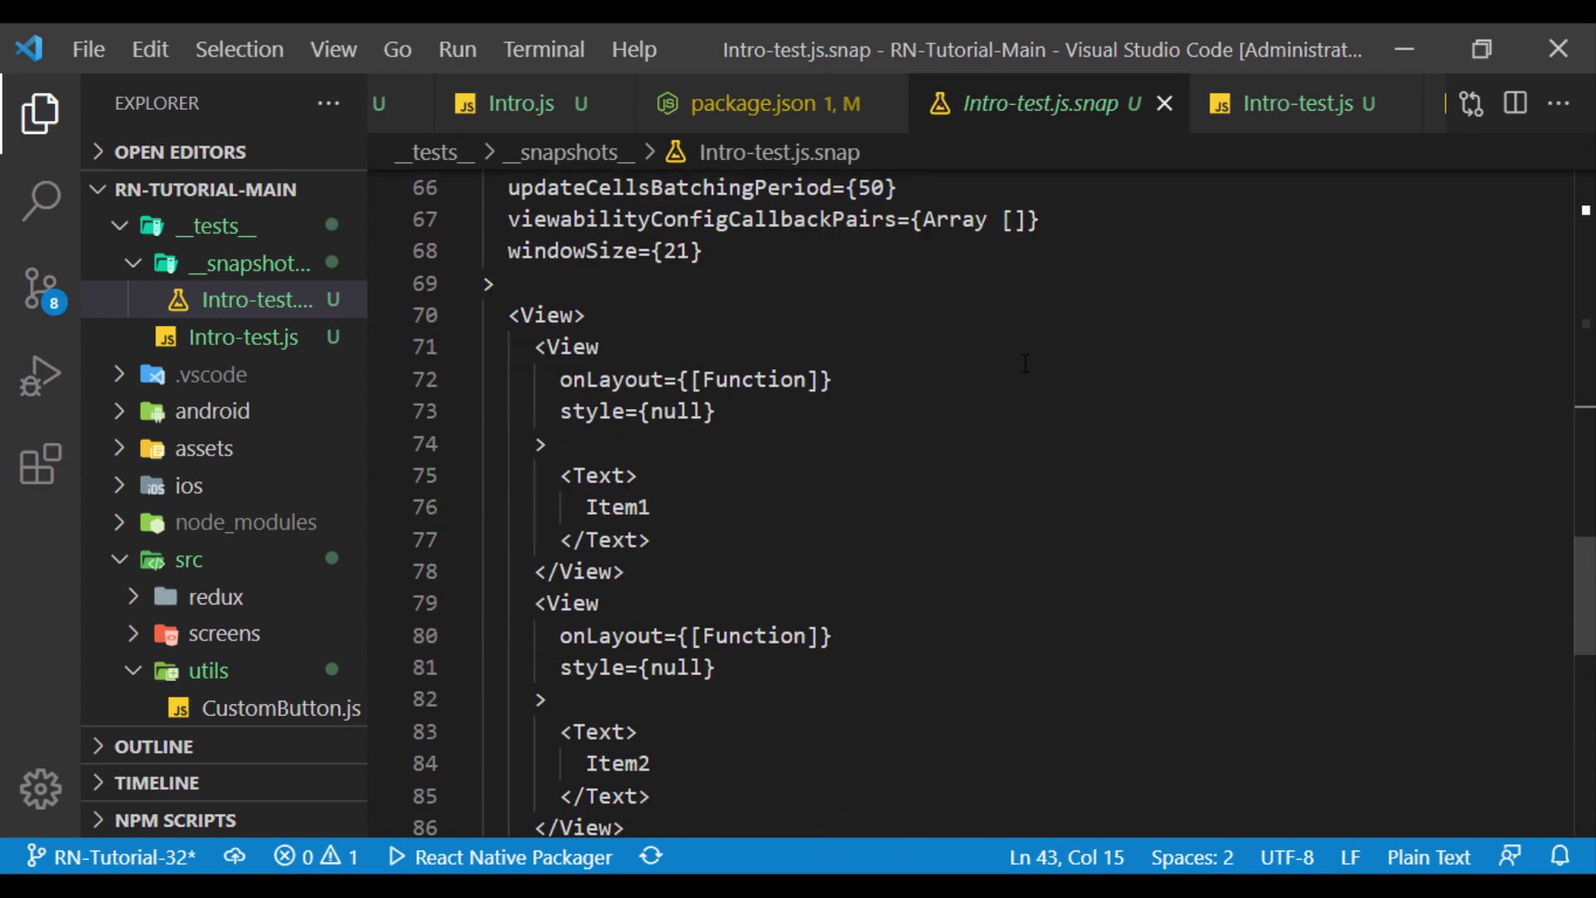
scroll(1024, 363, "down", 1)
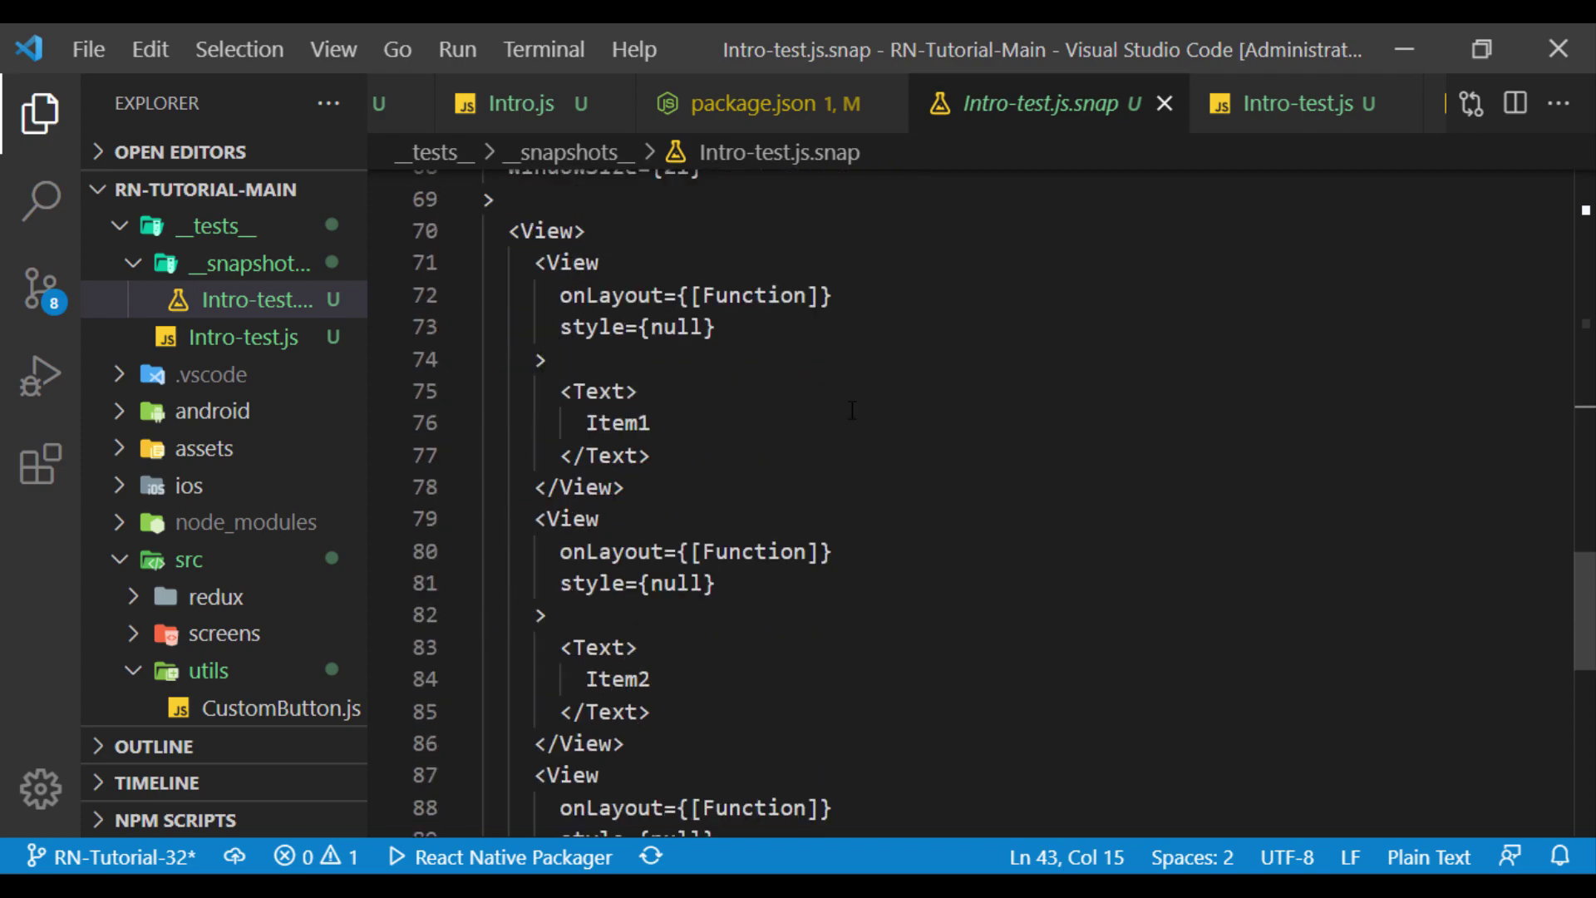
scroll(852, 411, "down", 2)
scroll(851, 411, "down", 3)
scroll(923, 424, "up", 2)
scroll(987, 446, "up", 3)
scroll(986, 446, "up", 3)
scroll(1061, 456, "up", 5)
scroll(1138, 469, "up", 4)
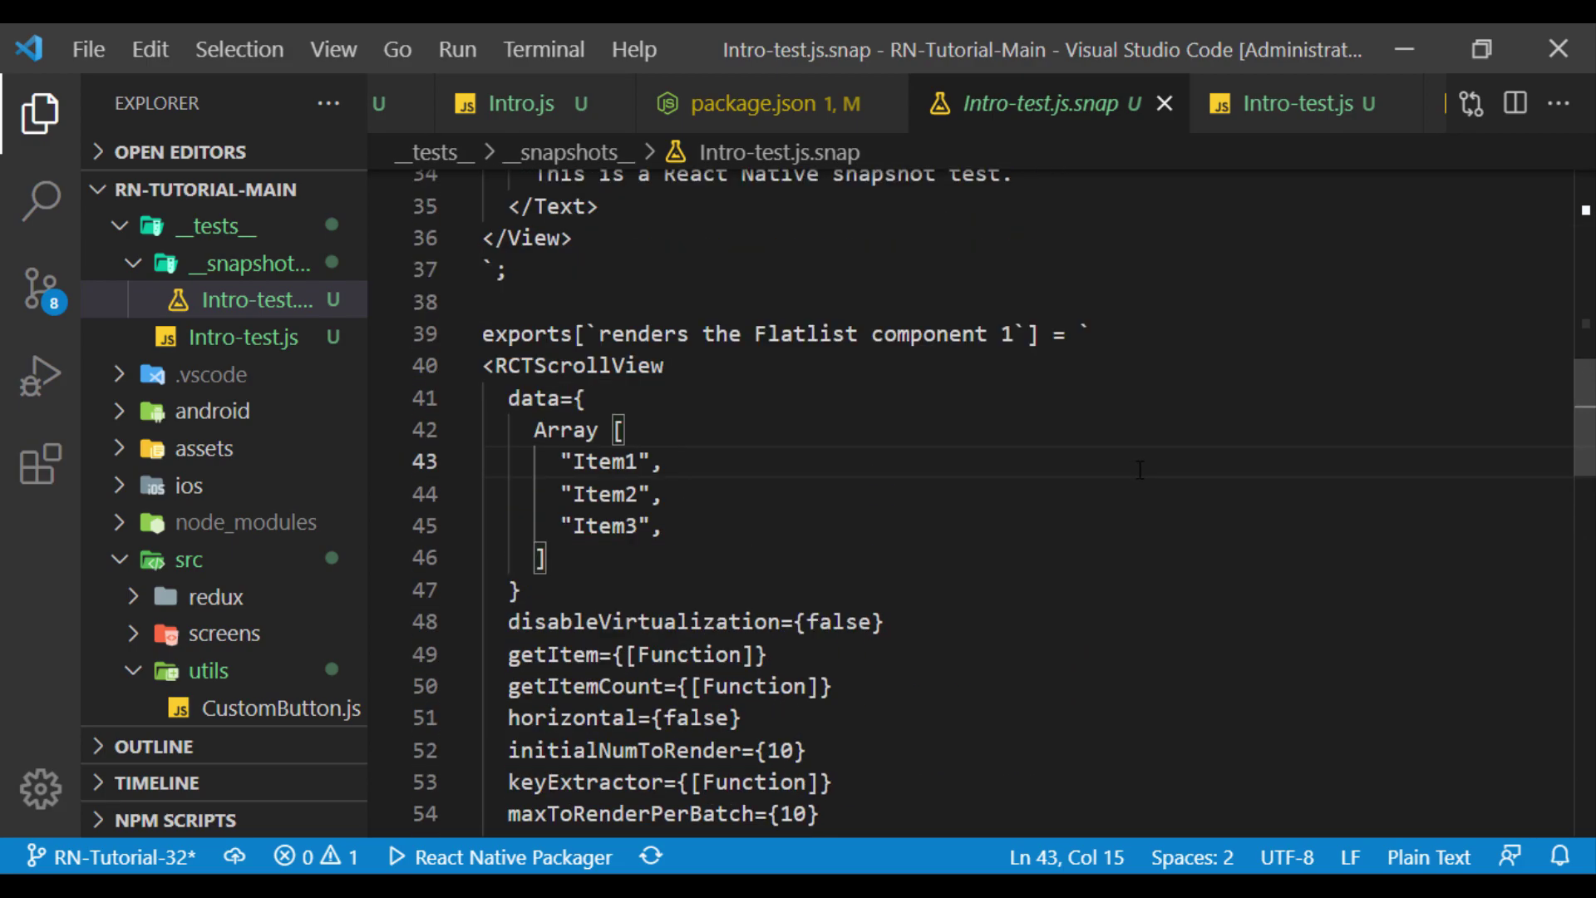